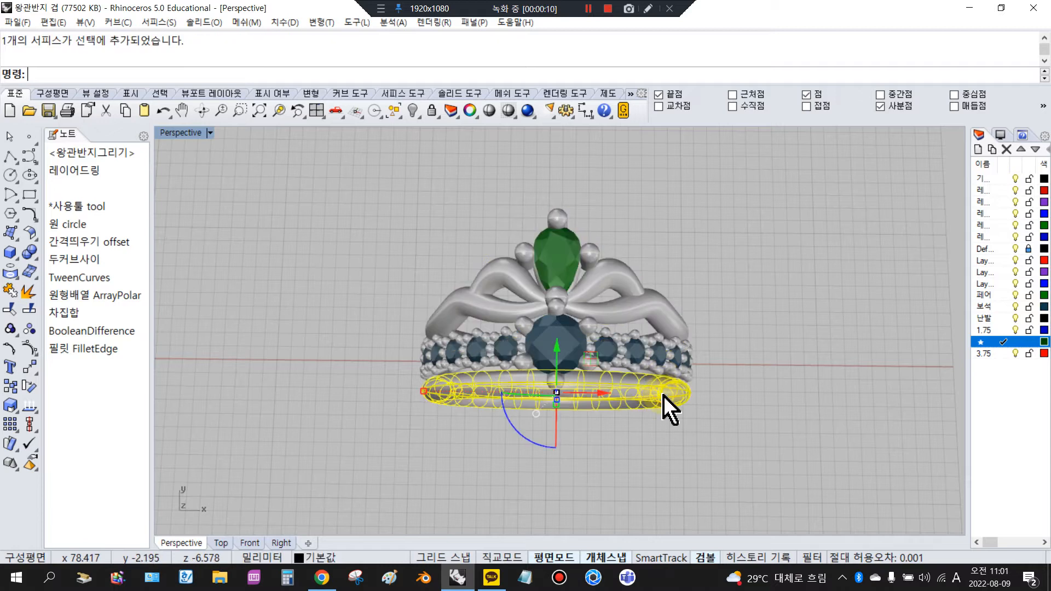
# Step: Examine the finished ring's plain lower band and crown ornament, selecting the ornament group and clearing the selection
pyautogui.click(773, 365)
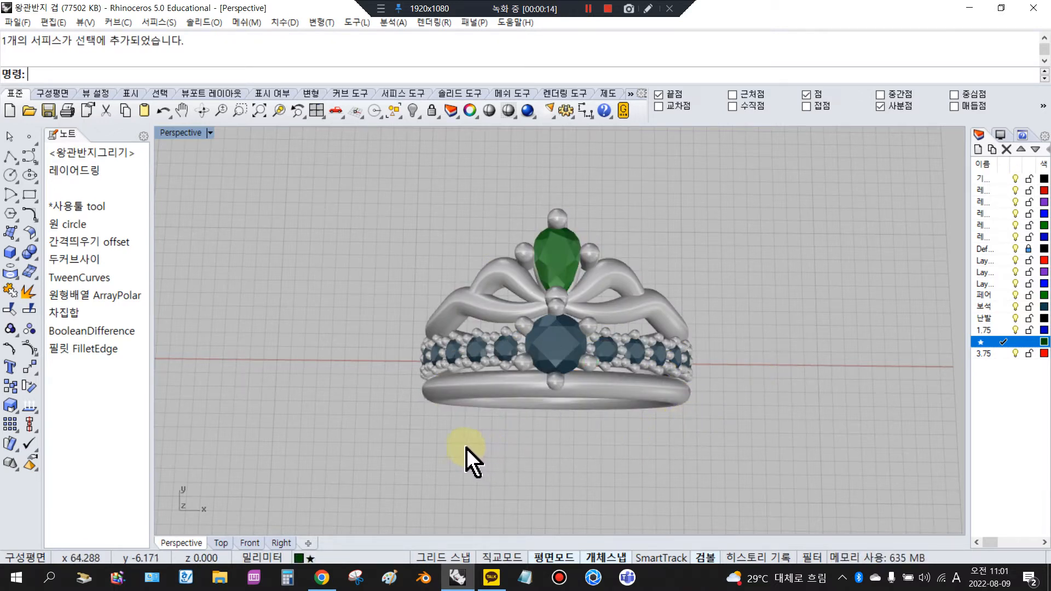
pyautogui.moveTo(393, 446); pyautogui.dragTo(514, 358, button='right')
pyautogui.click(566, 266)
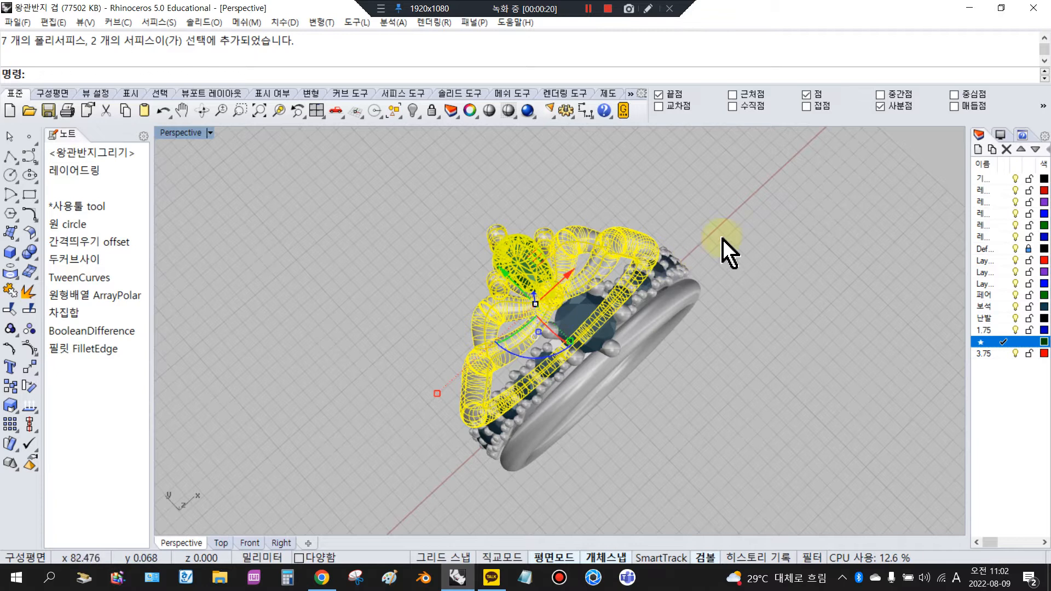
pyautogui.click(721, 289)
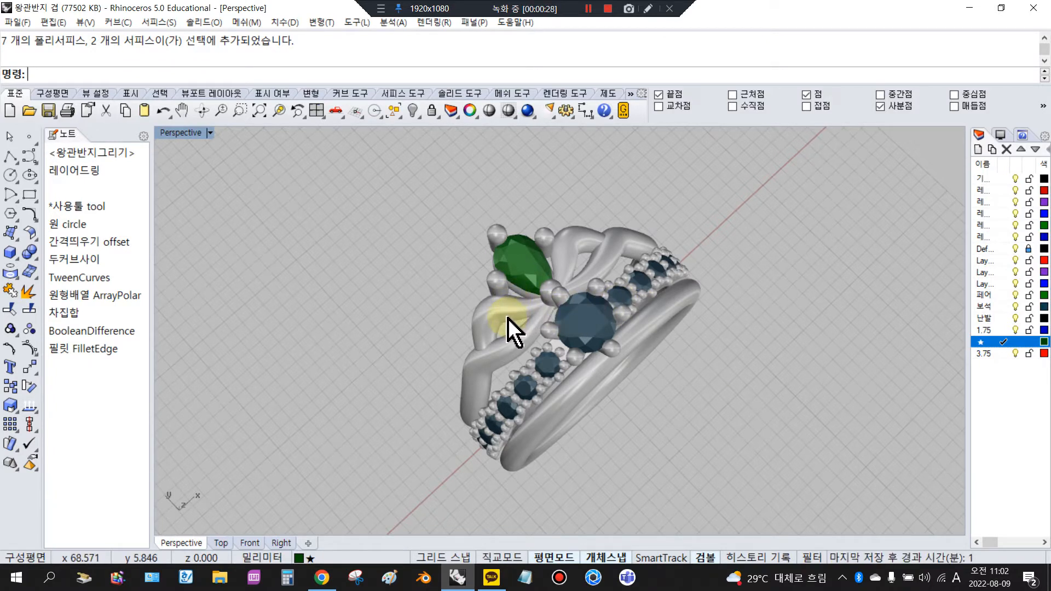
pyautogui.scroll(5, 505, 324)
pyautogui.scroll(3, 504, 328)
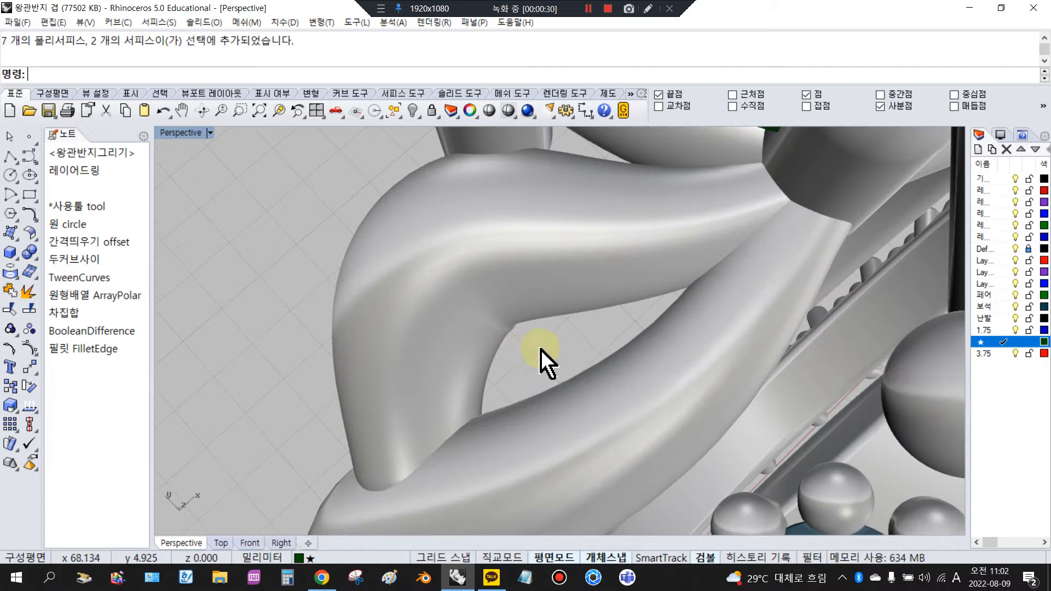
pyautogui.click(628, 258)
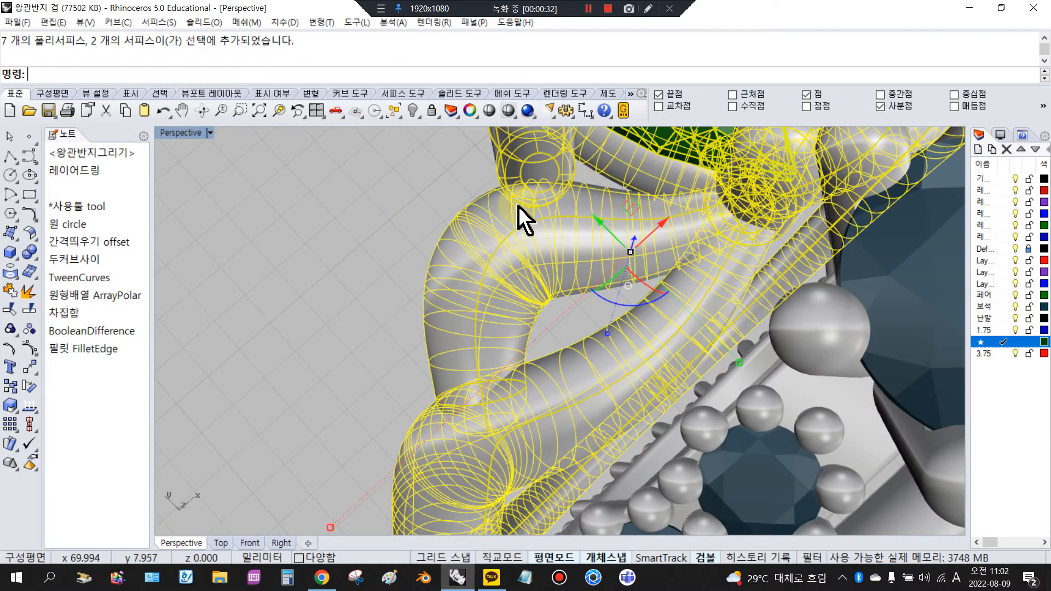
pyautogui.click(381, 241)
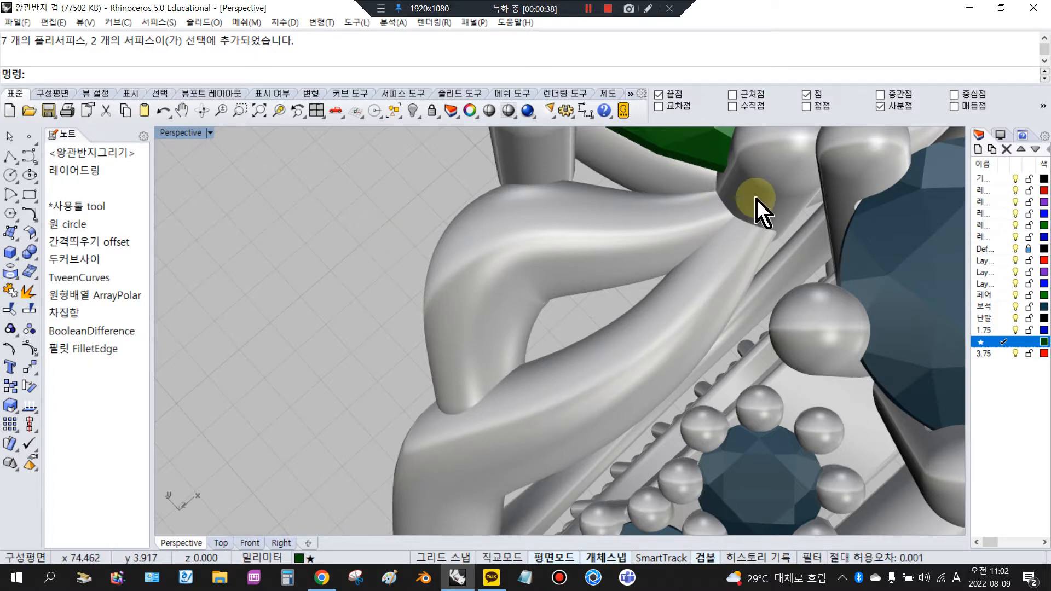
# Step: Examine the crown's crossing strands up close, including their joints and the sharp inner corner of the opening between them
pyautogui.moveTo(559, 307); pyautogui.dragTo(652, 206, button='right')
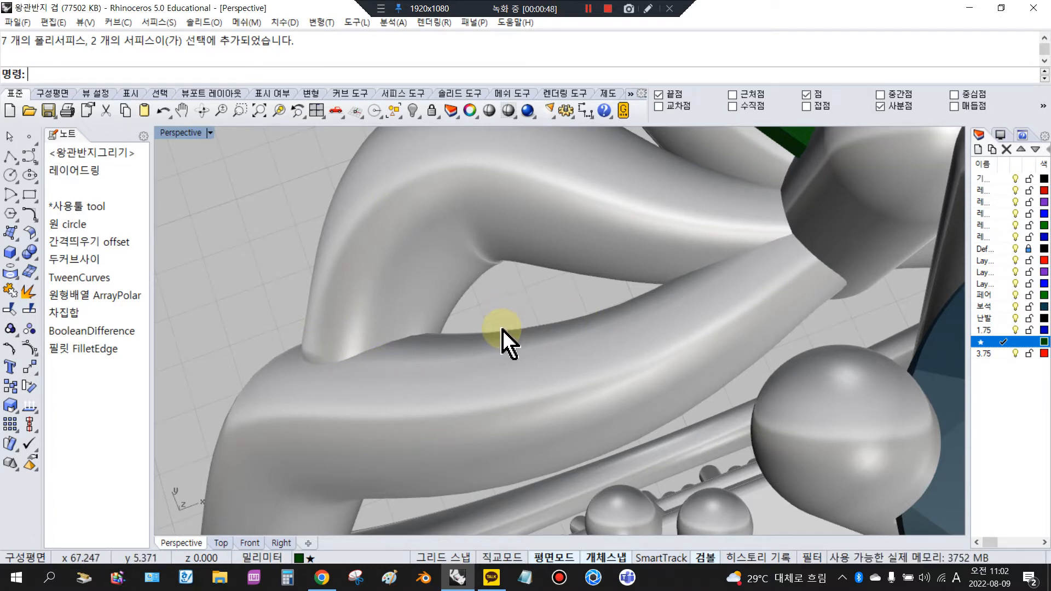
pyautogui.scroll(-2, 547, 298)
pyautogui.moveTo(533, 305); pyautogui.dragTo(556, 213, button='right')
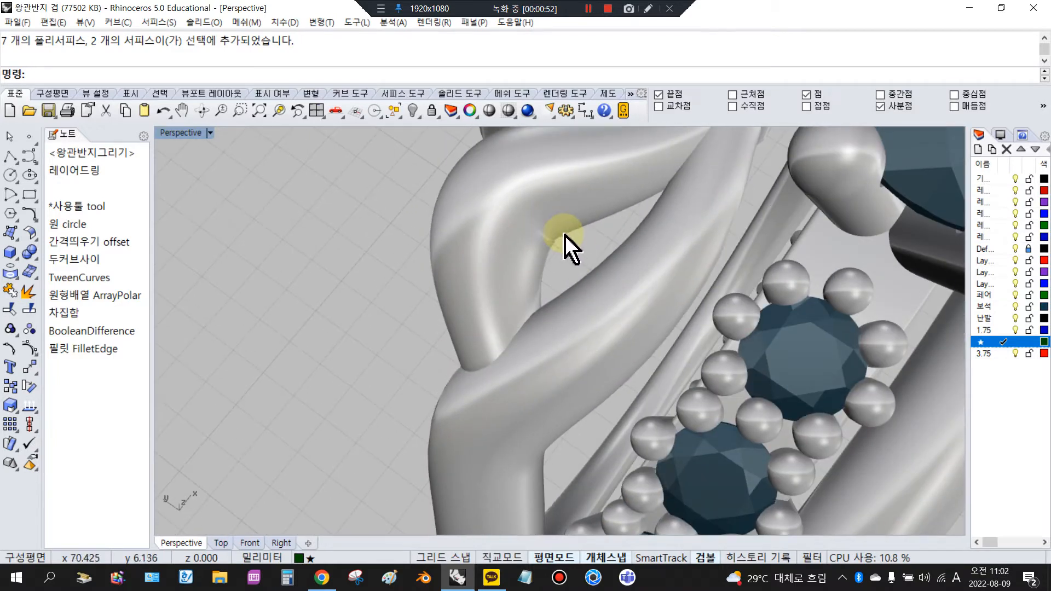
pyautogui.scroll(2, 572, 271)
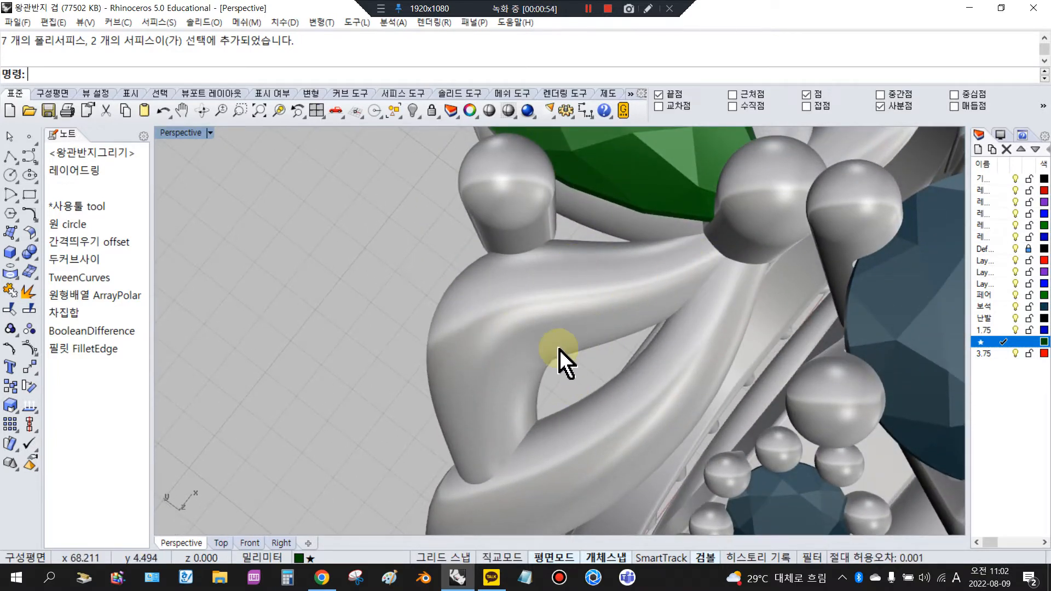
pyautogui.scroll(3, 548, 372)
pyautogui.moveTo(540, 385); pyautogui.dragTo(538, 379, button='right')
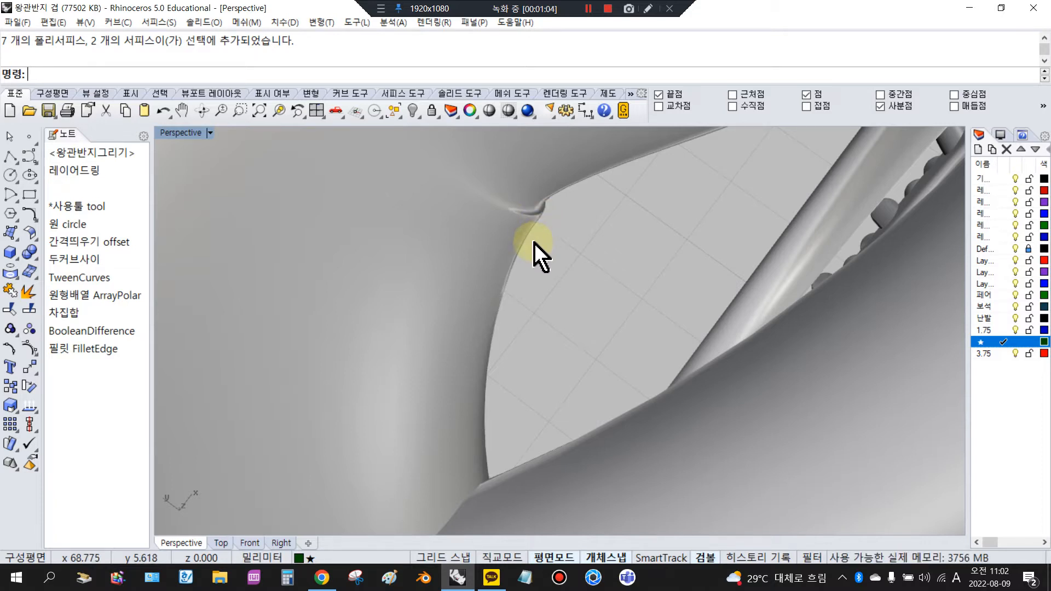
pyautogui.scroll(-10, 527, 269)
pyautogui.scroll(-8, 527, 270)
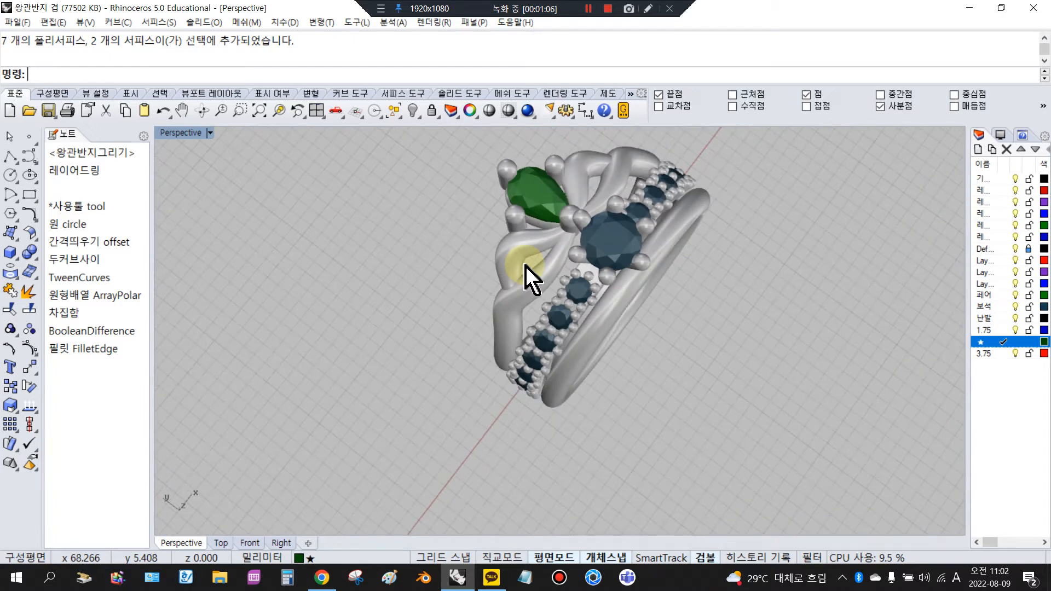
# Step: Examine the dimensioned stones laid out above the reference sketch: the 3.75 and 1.75 round stones and the pear-shaped stone
pyautogui.scroll(-10, 573, 210)
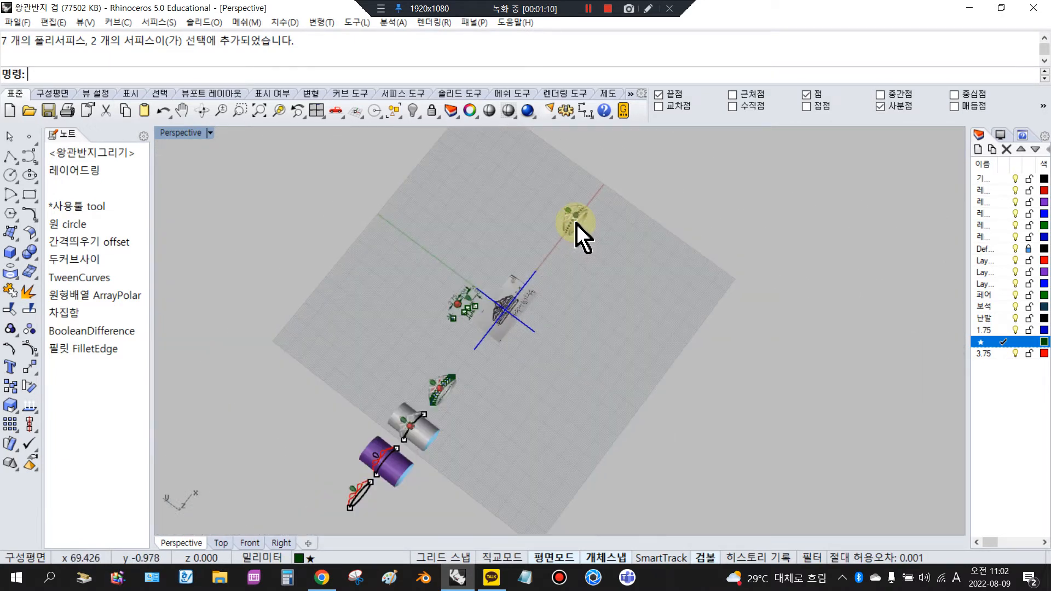
pyautogui.scroll(9, 577, 206)
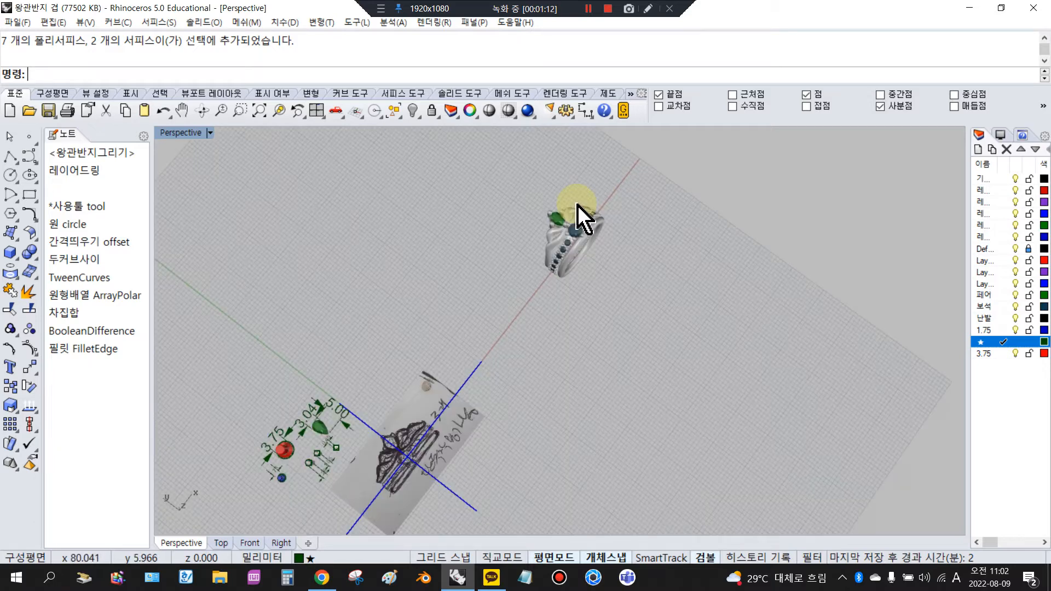
pyautogui.moveTo(735, 262); pyautogui.dragTo(621, 279, button='right')
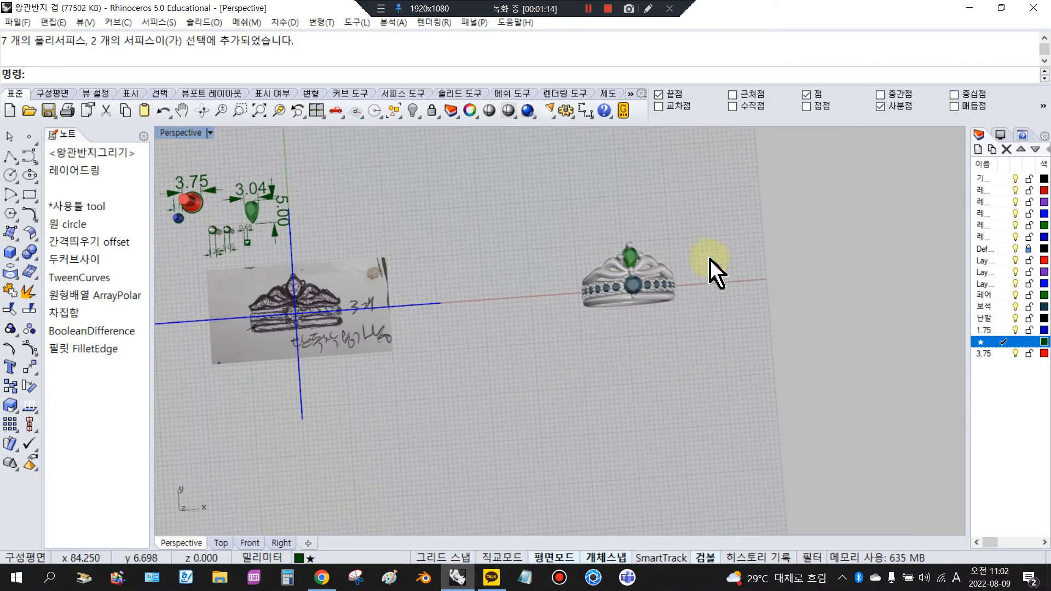
pyautogui.scroll(-7, 690, 251)
pyautogui.scroll(5, 372, 205)
pyautogui.scroll(6, 515, 217)
pyautogui.scroll(7, 547, 242)
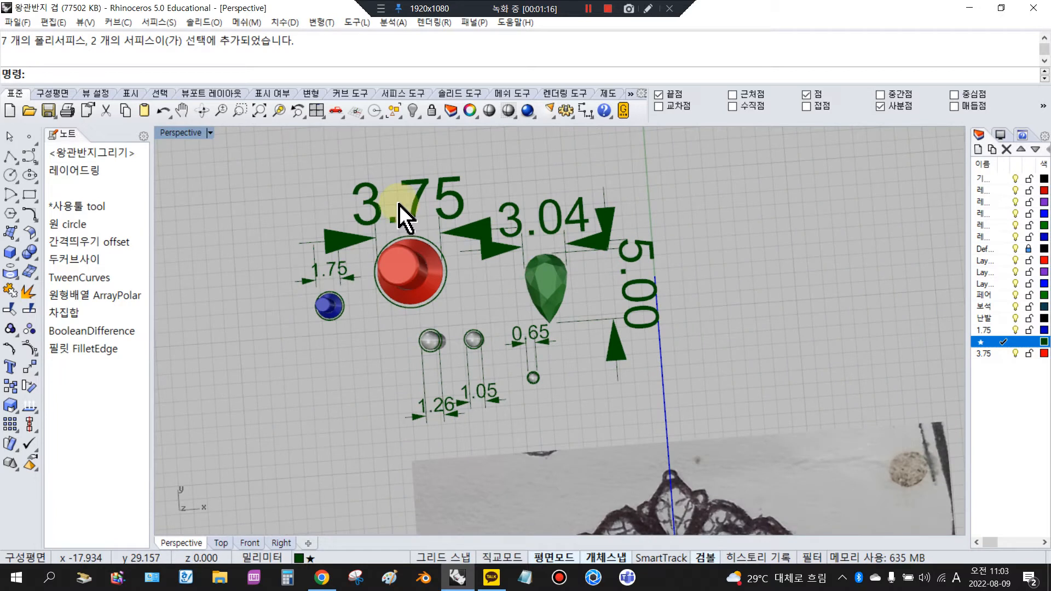
pyautogui.click(409, 274)
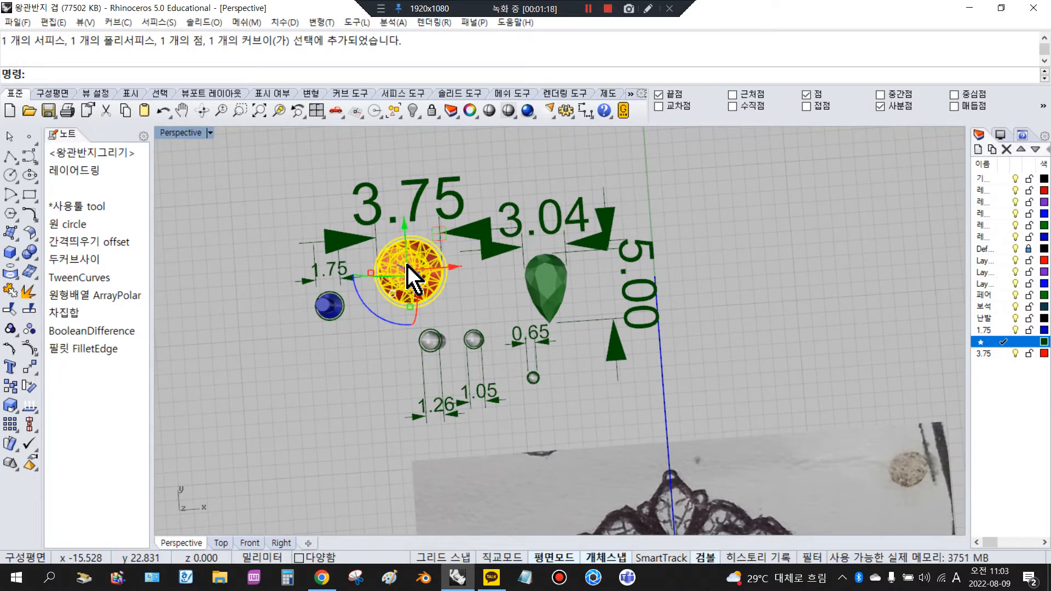
pyautogui.click(334, 310)
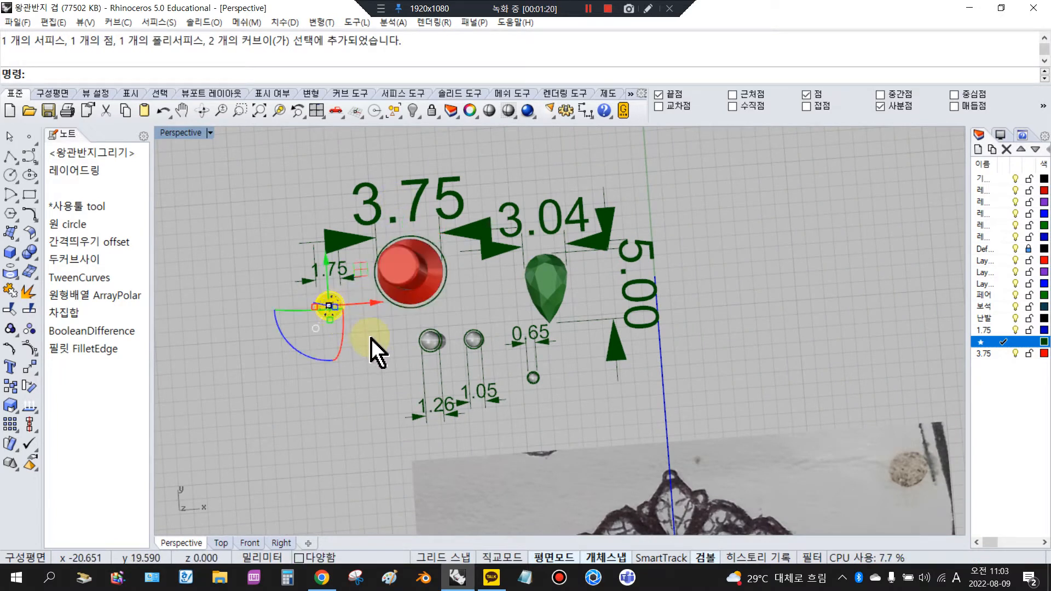
pyautogui.click(554, 273)
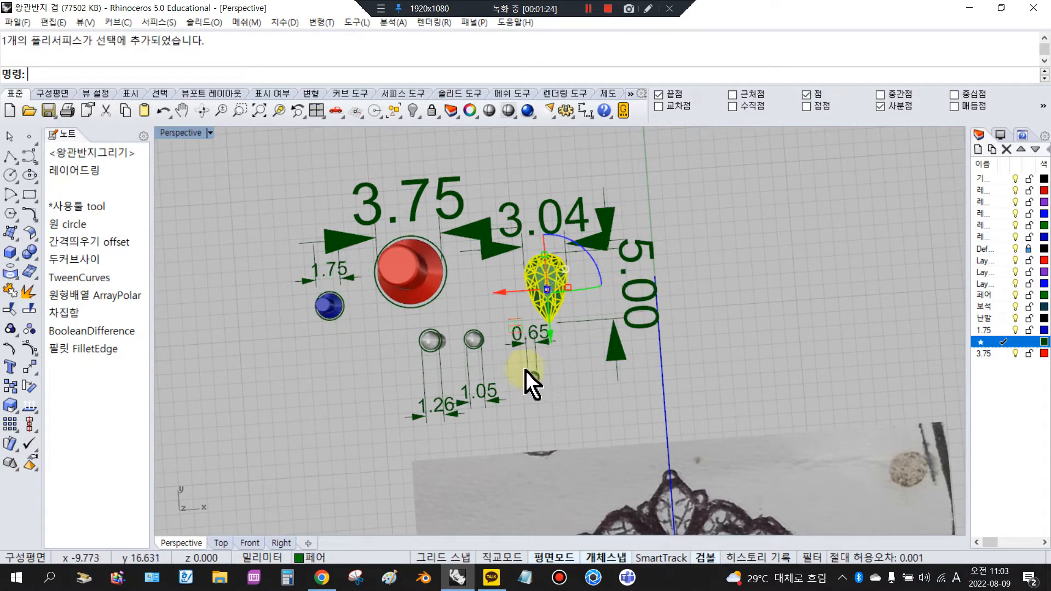
# Step: Examine the prong parts dimensioned 1.26, 1.05 and 0.65 beside the stones, selecting them individually and as a group
pyautogui.scroll(3, 440, 353)
pyautogui.click(431, 346)
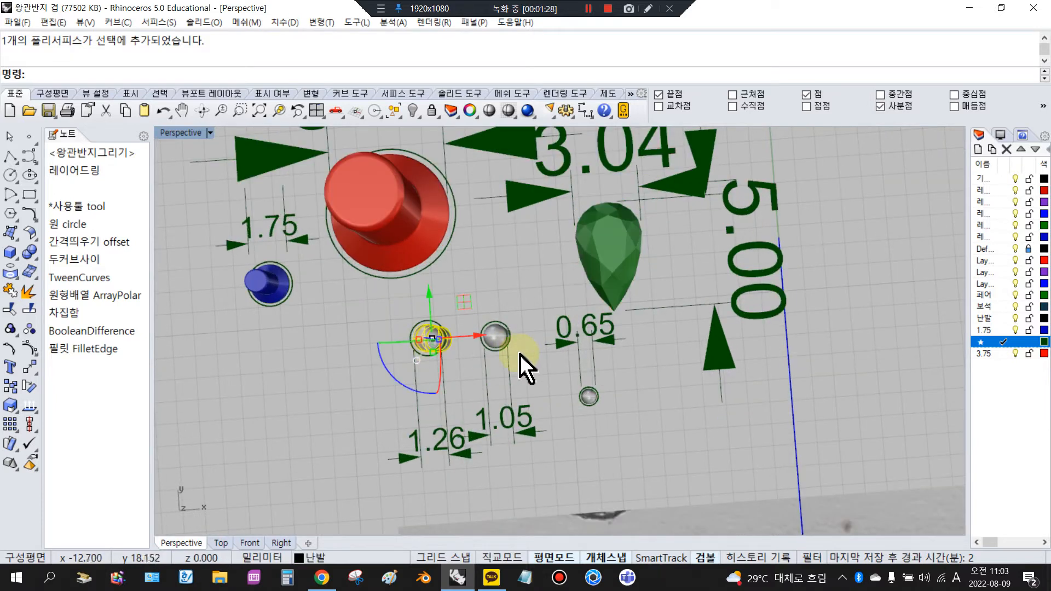
pyautogui.click(501, 345)
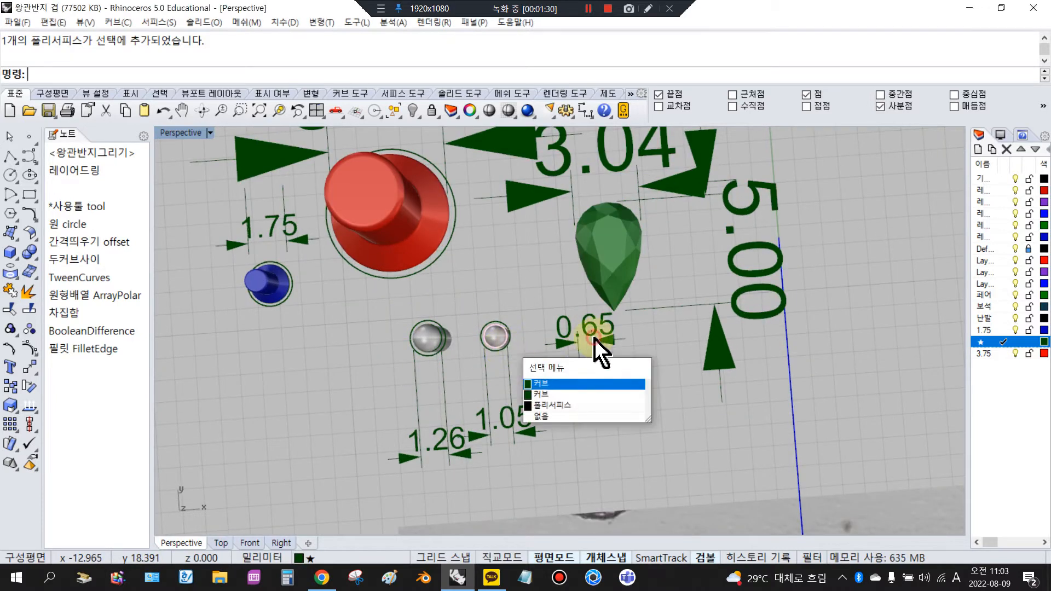
pyautogui.click(625, 346)
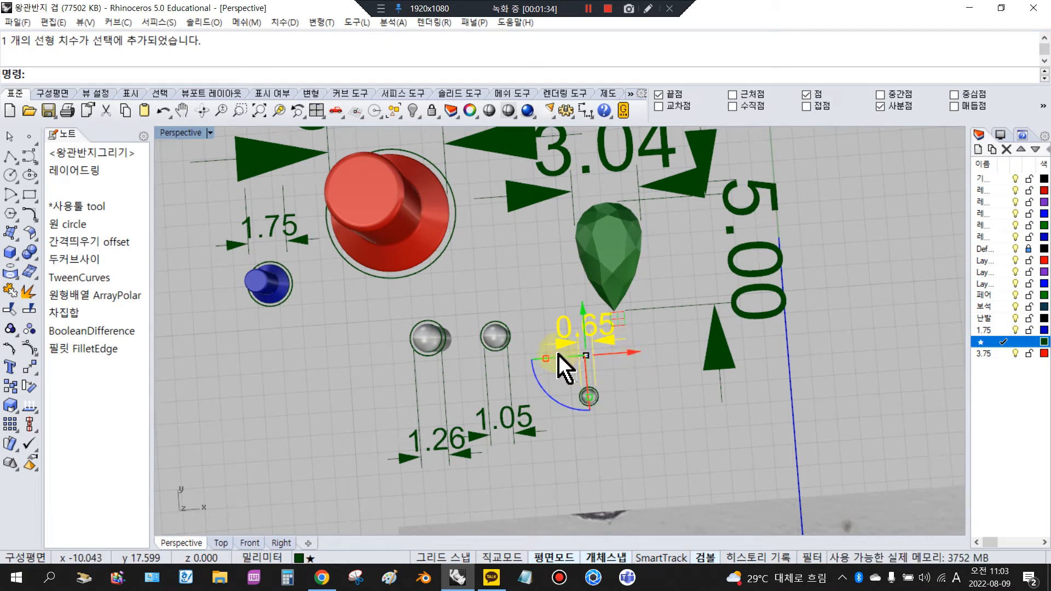
pyautogui.click(277, 289)
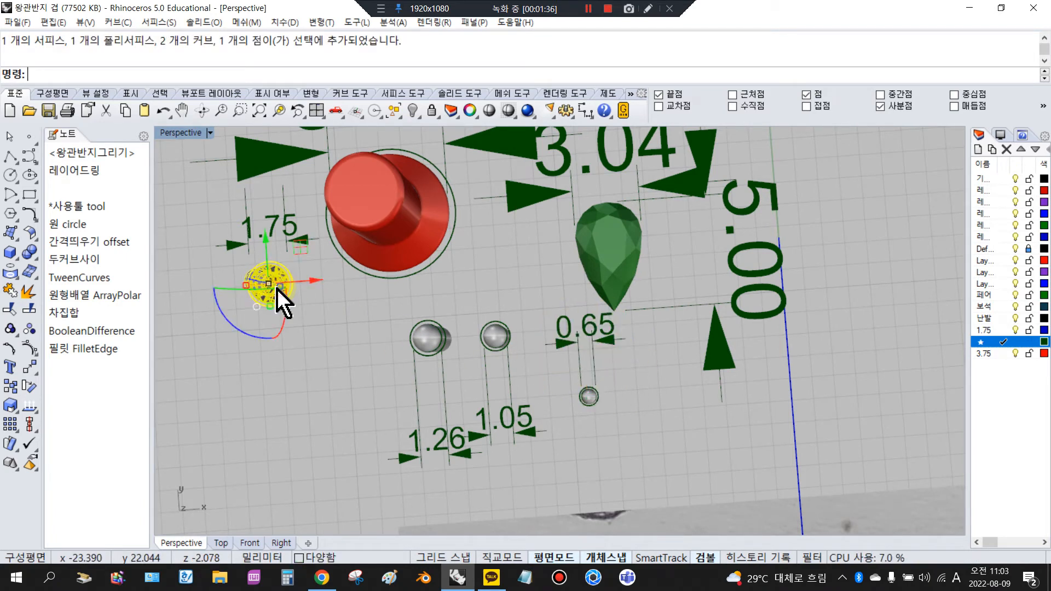
pyautogui.click(589, 396)
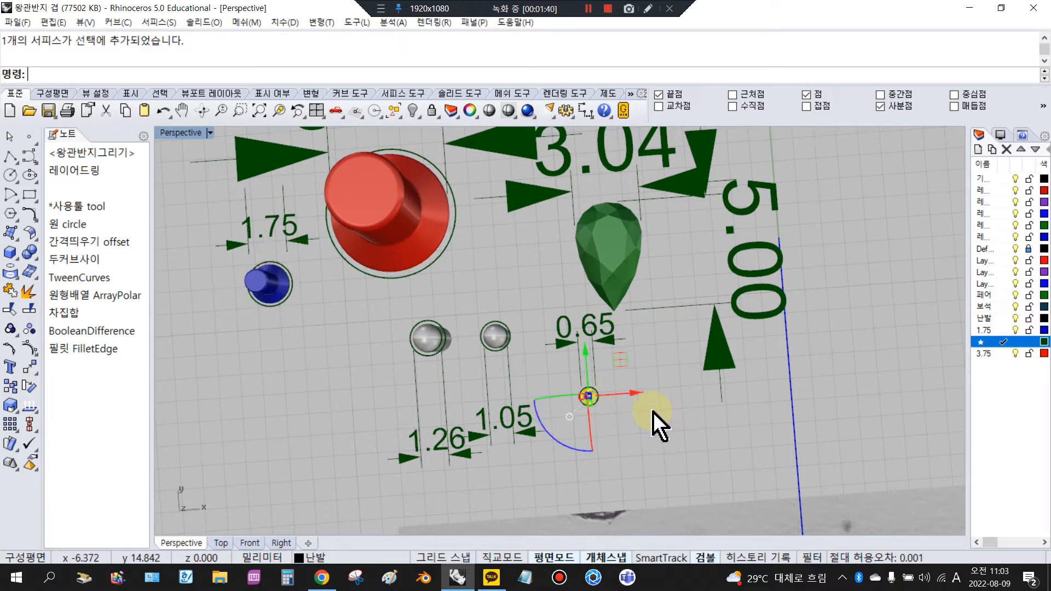
pyautogui.moveTo(353, 312); pyautogui.dragTo(711, 482)
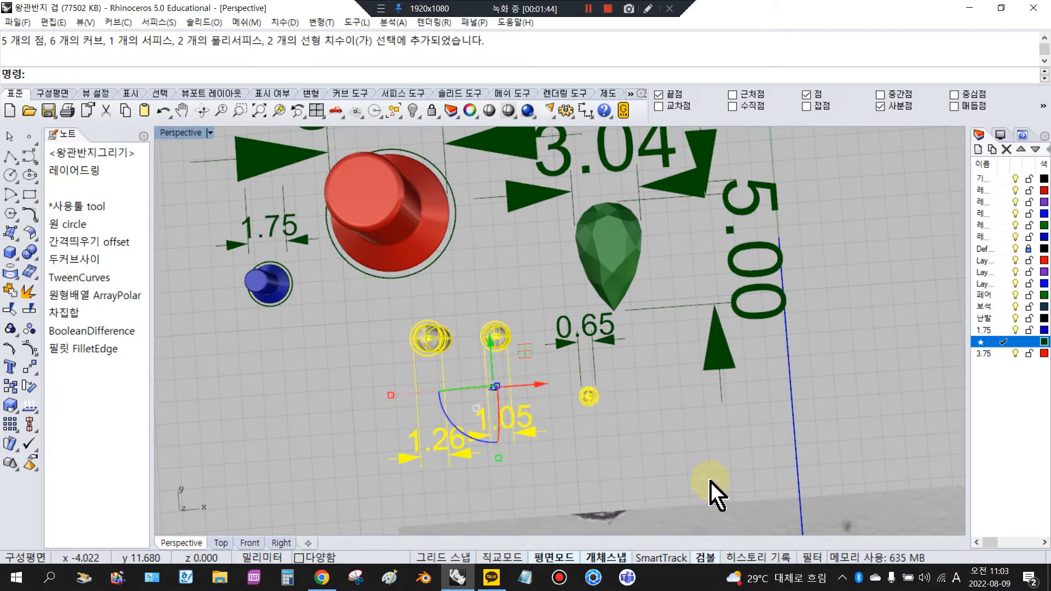
pyautogui.click(669, 427)
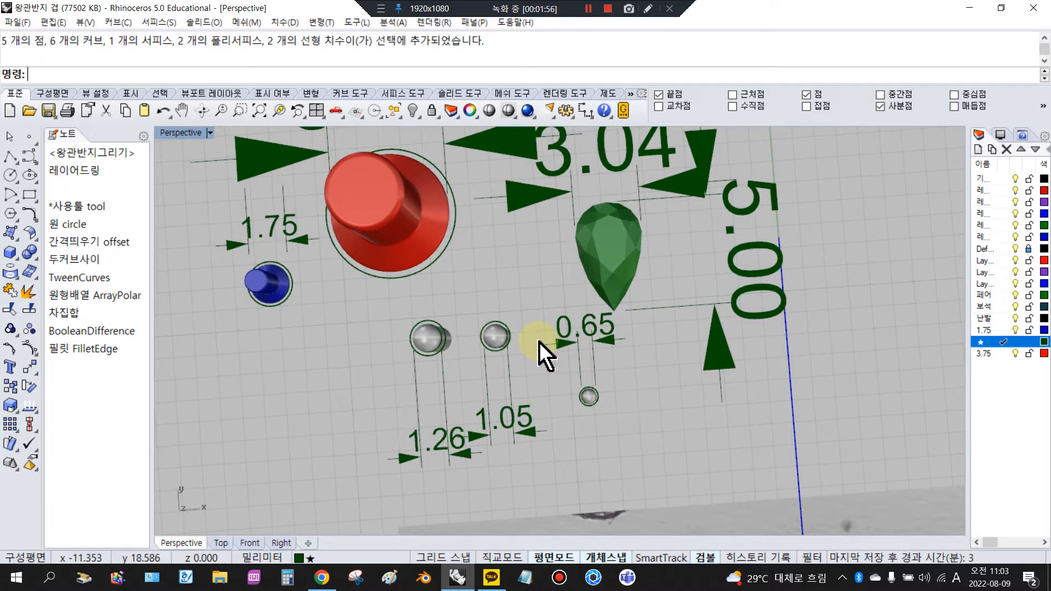
# Step: Examine the prongs around the finished ring's large centre stone and a small bead prong on the adjacent accent stone
pyautogui.scroll(-12, 539, 355)
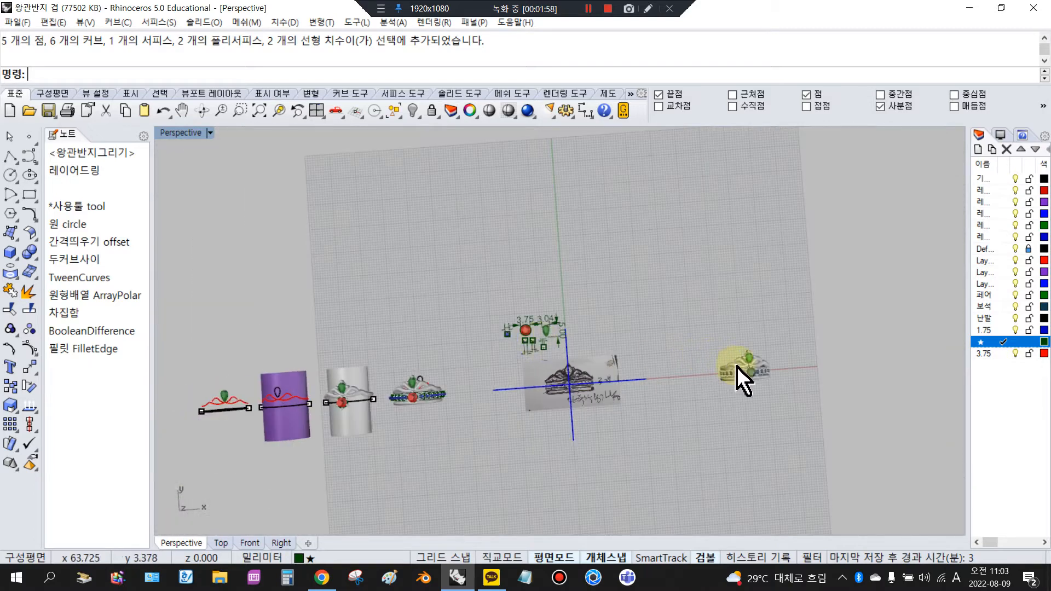
pyautogui.scroll(10, 733, 378)
pyautogui.moveTo(731, 403); pyautogui.dragTo(821, 335, button='right')
pyautogui.moveTo(702, 175); pyautogui.dragTo(593, 219, button='right')
pyautogui.scroll(6, 582, 352)
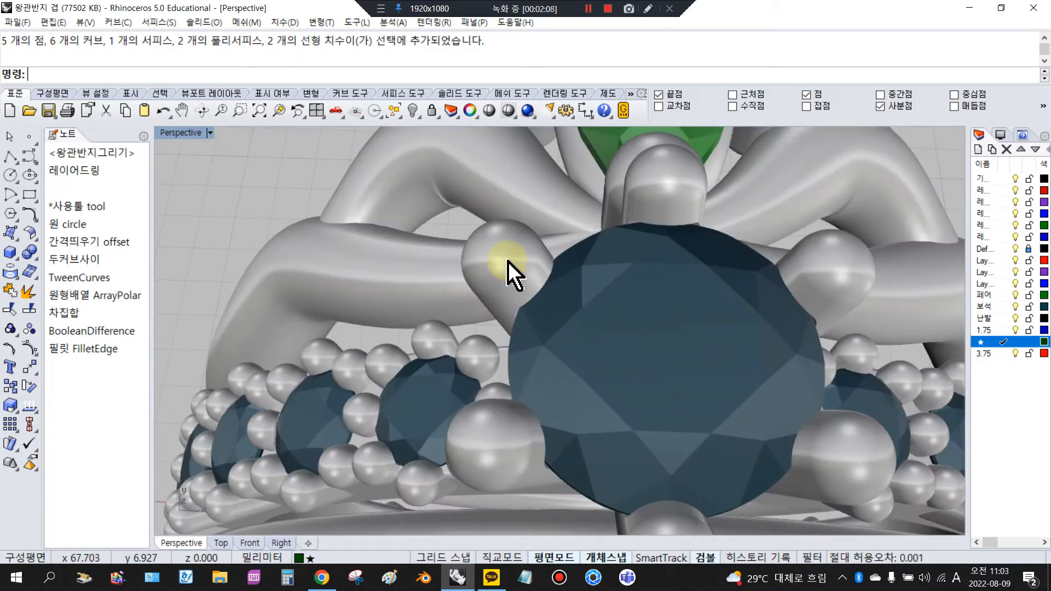
pyautogui.click(508, 268)
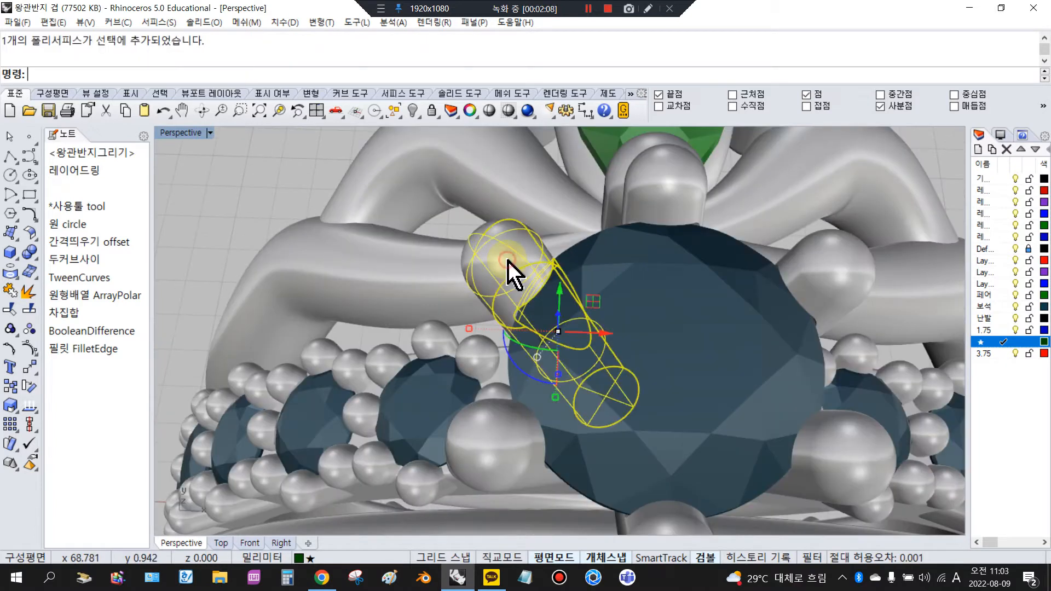
pyautogui.moveTo(499, 300); pyautogui.dragTo(572, 392, button='right')
pyautogui.click(491, 415)
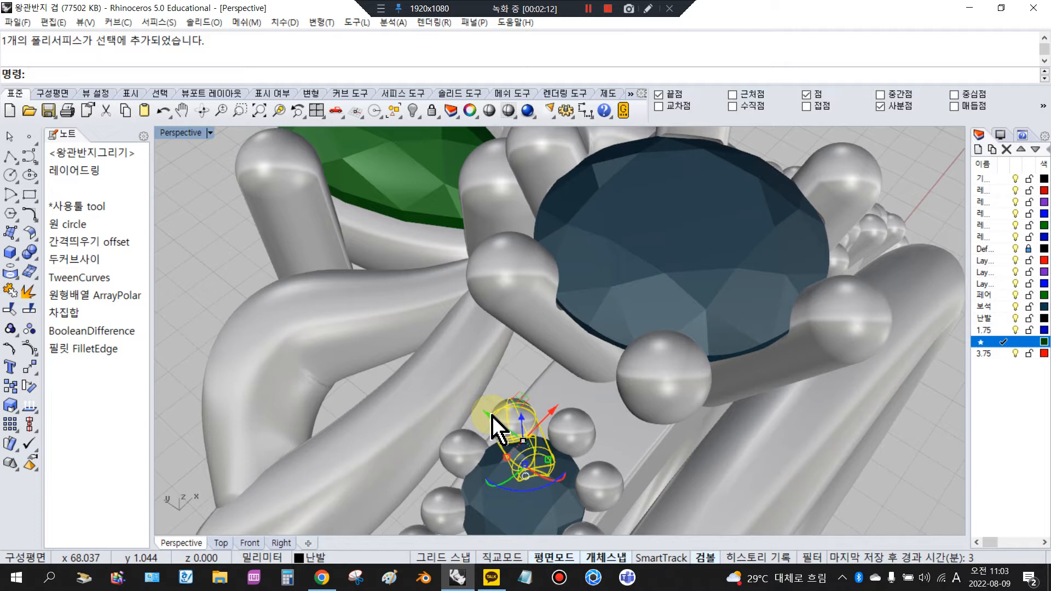
pyautogui.press('Escape')
pyautogui.moveTo(464, 272); pyautogui.dragTo(659, 406, button='right')
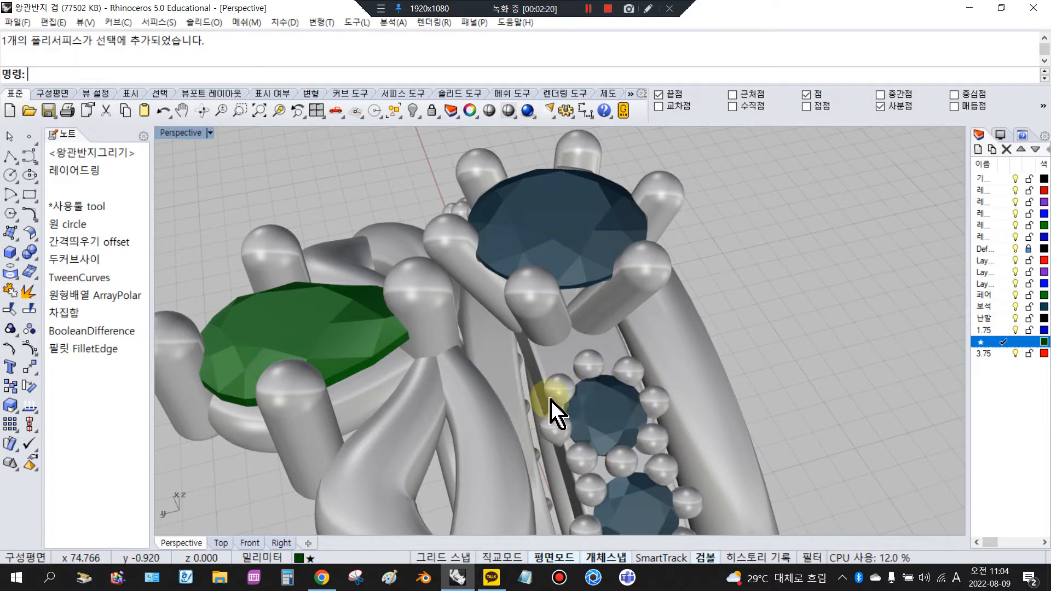
# Step: Examine the rows of small bead prongs holding the accent stones along the band from several angles
pyautogui.scroll(-5, 575, 438)
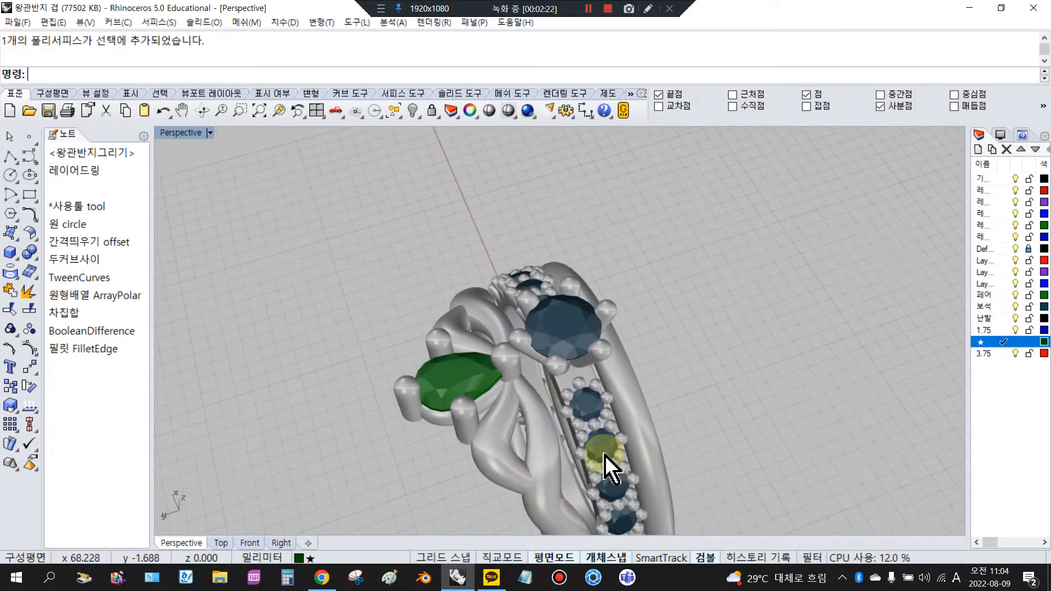
pyautogui.moveTo(633, 381); pyautogui.dragTo(732, 340, button='right')
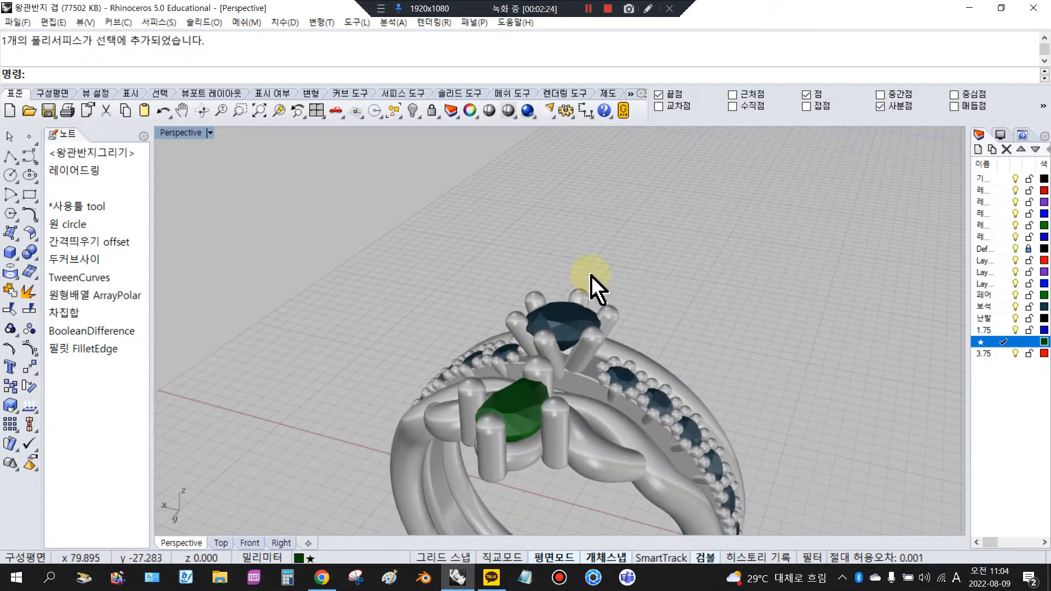
pyautogui.moveTo(669, 389); pyautogui.dragTo(618, 370, button='right')
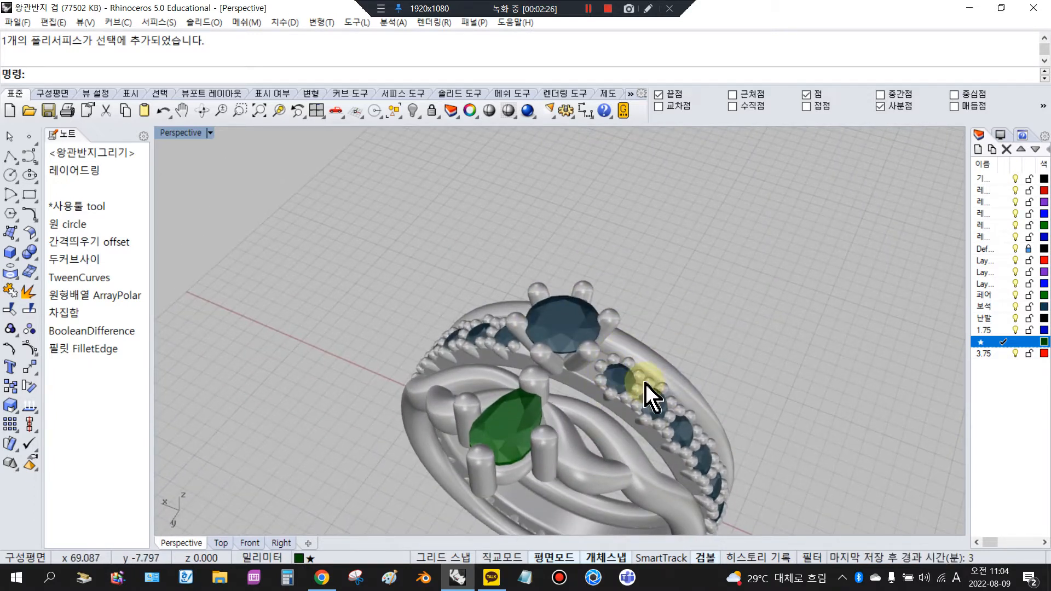
pyautogui.moveTo(691, 413); pyautogui.dragTo(750, 341, button='right')
pyautogui.scroll(6, 657, 354)
pyautogui.moveTo(698, 364); pyautogui.dragTo(294, 406, button='right')
pyautogui.scroll(5, 548, 429)
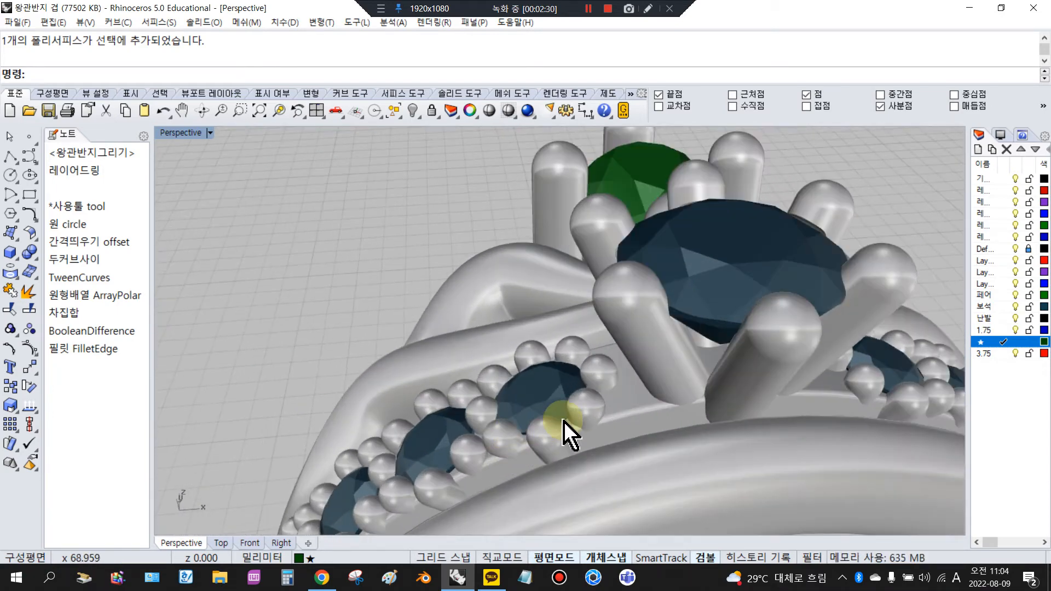
pyautogui.moveTo(536, 431); pyautogui.dragTo(568, 383, button='right')
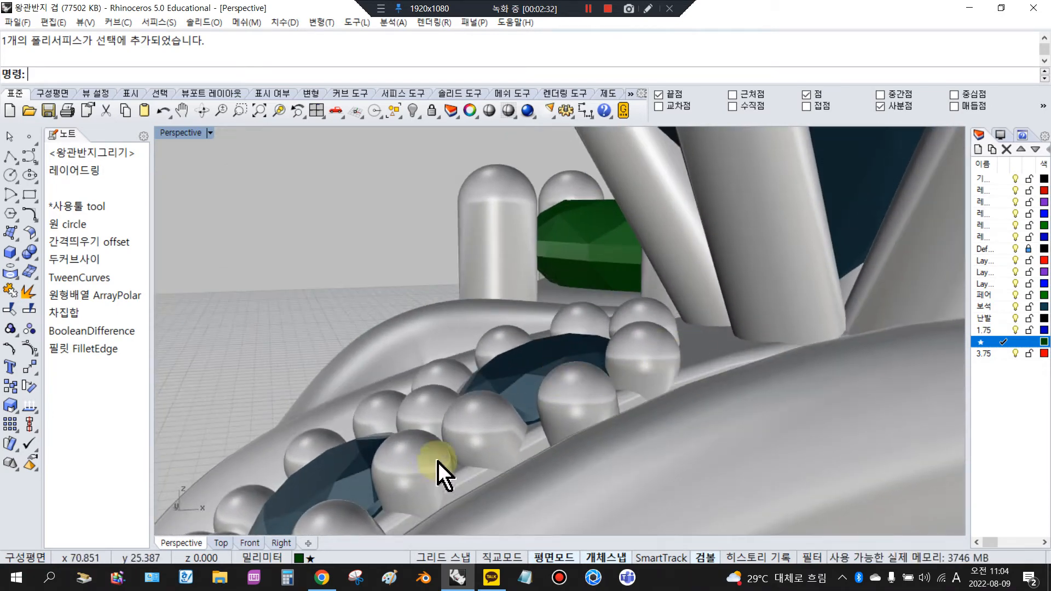
# Step: Examine the bead prongs around the accent stones from the other side of the band, and the whole finished ring
pyautogui.moveTo(499, 422); pyautogui.dragTo(586, 453, button='right')
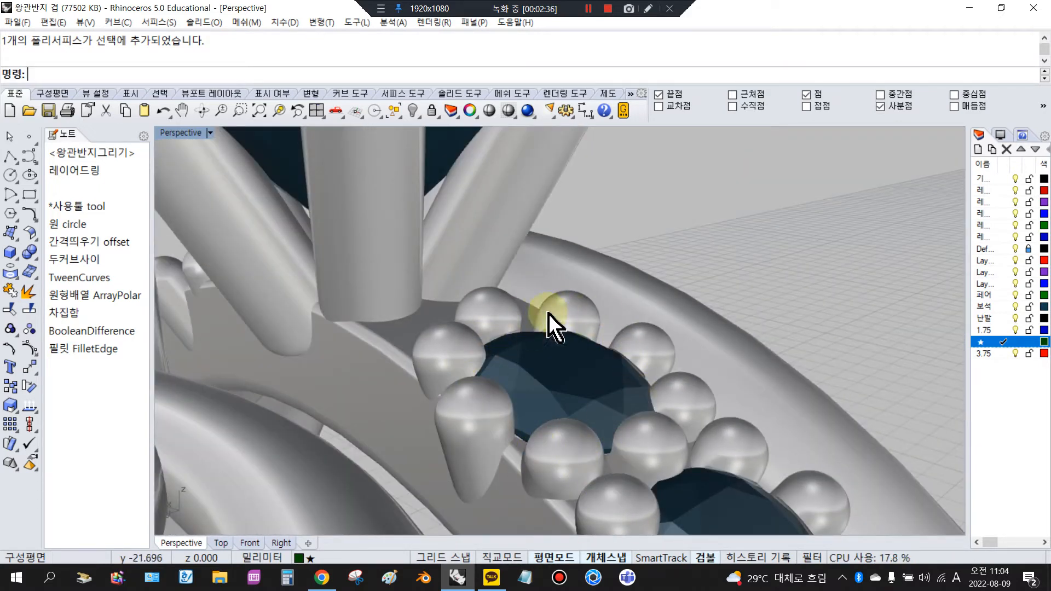
pyautogui.scroll(-6, 491, 333)
pyautogui.moveTo(520, 349); pyautogui.dragTo(462, 370, button='right')
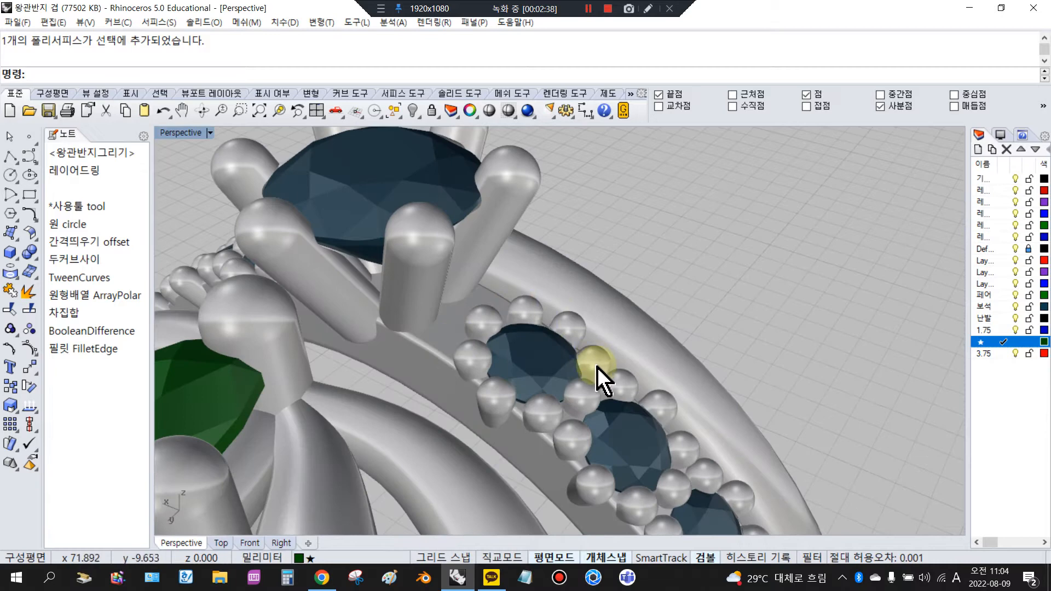
pyautogui.scroll(-4, 595, 365)
pyautogui.moveTo(457, 246); pyautogui.dragTo(526, 241, button='right')
pyautogui.moveTo(602, 211); pyautogui.dragTo(848, 317, button='right')
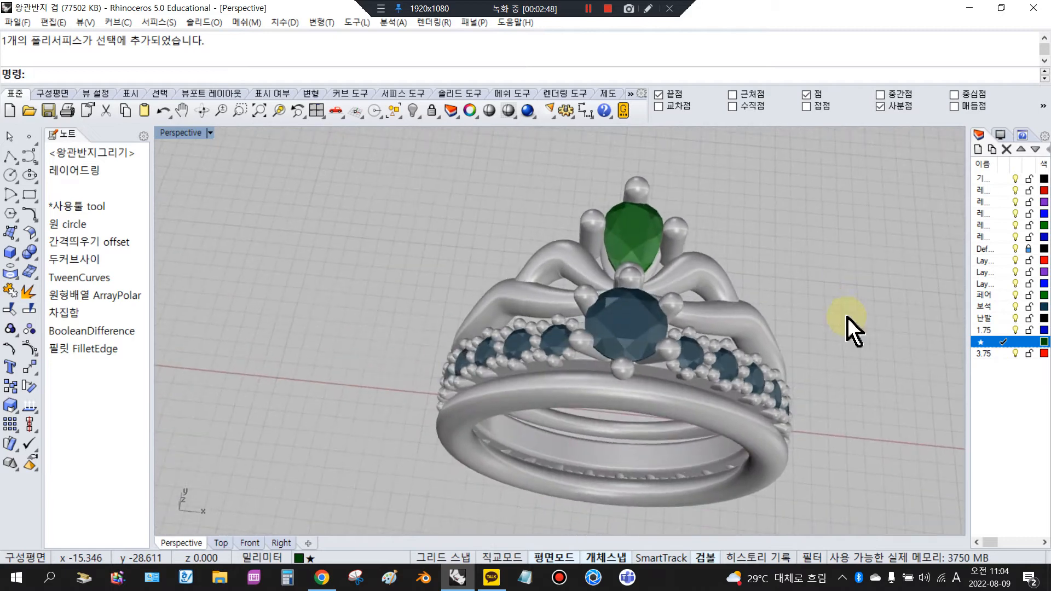
# Step: Examine the hand-drawn crown sketch below the dimensioned stones in Shaded display mode
pyautogui.scroll(-20, 857, 322)
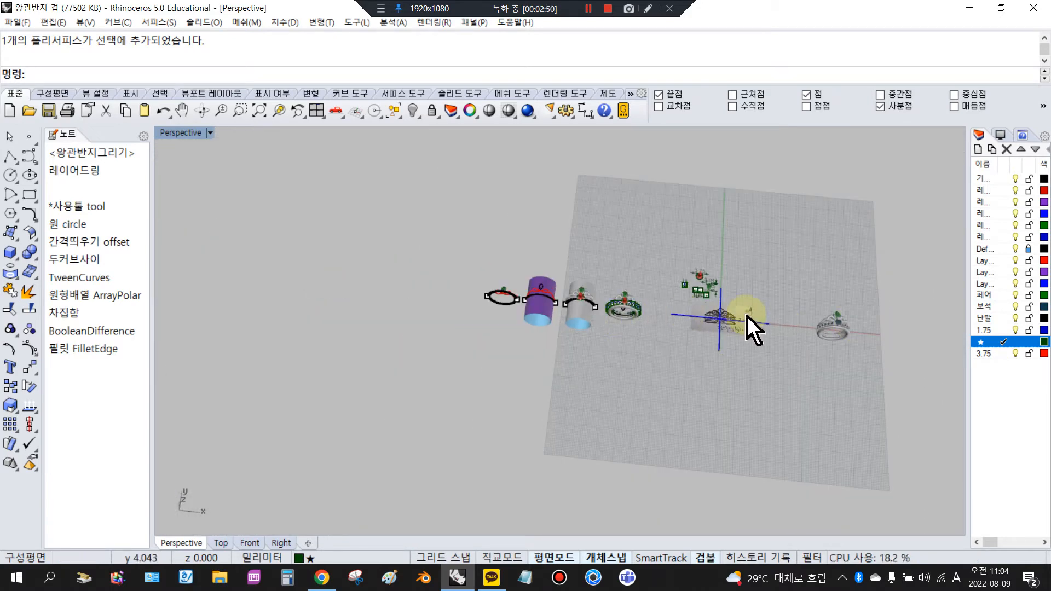
pyautogui.scroll(10, 750, 323)
pyautogui.moveTo(720, 335); pyautogui.dragTo(526, 406, button='right')
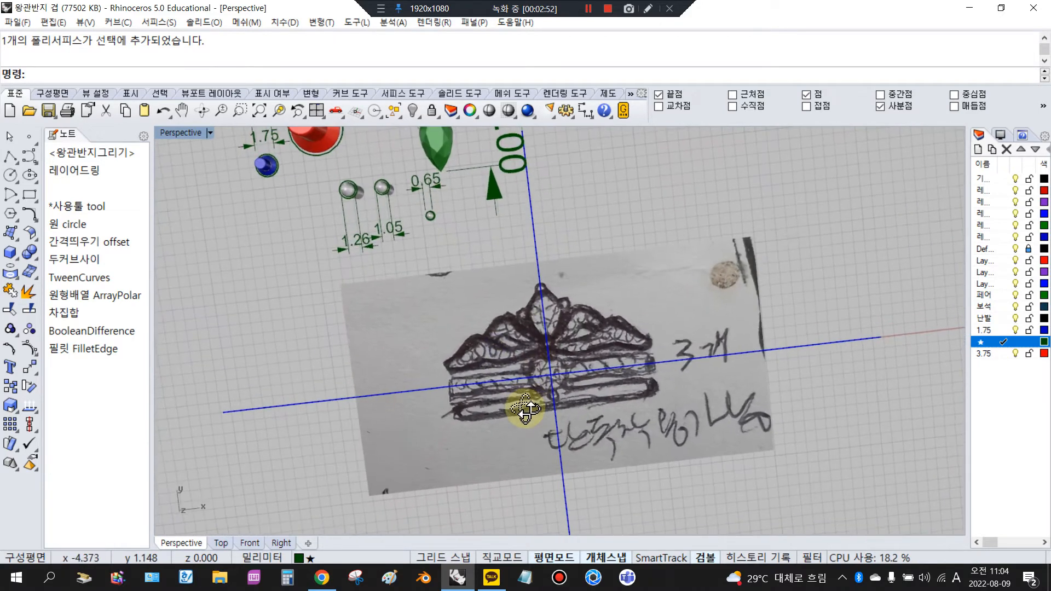
pyautogui.hotkey('ctrl', 'alt', 's')
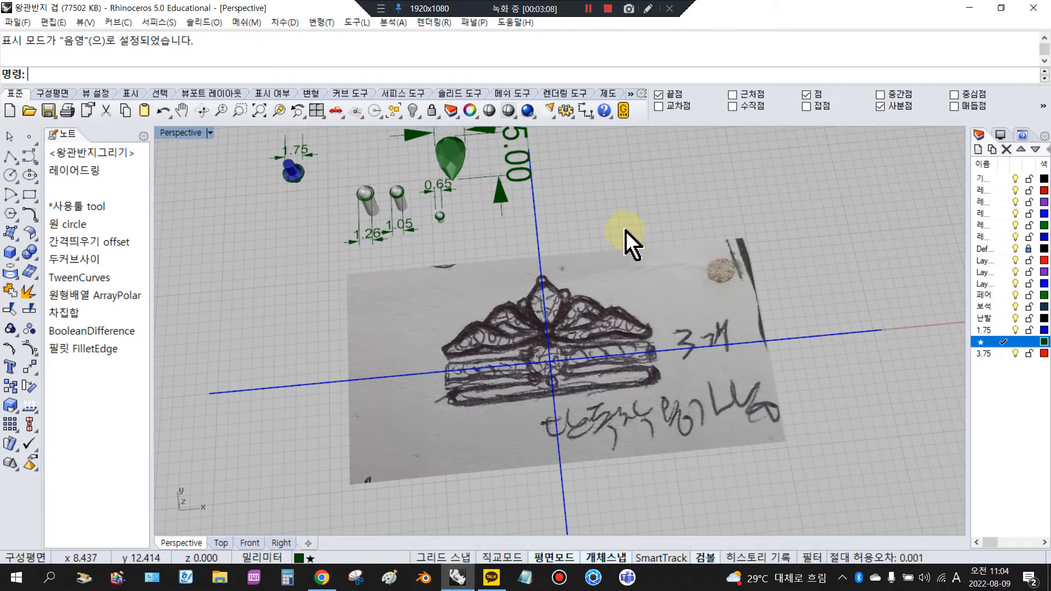
pyautogui.moveTo(601, 304); pyautogui.dragTo(547, 271, button='right')
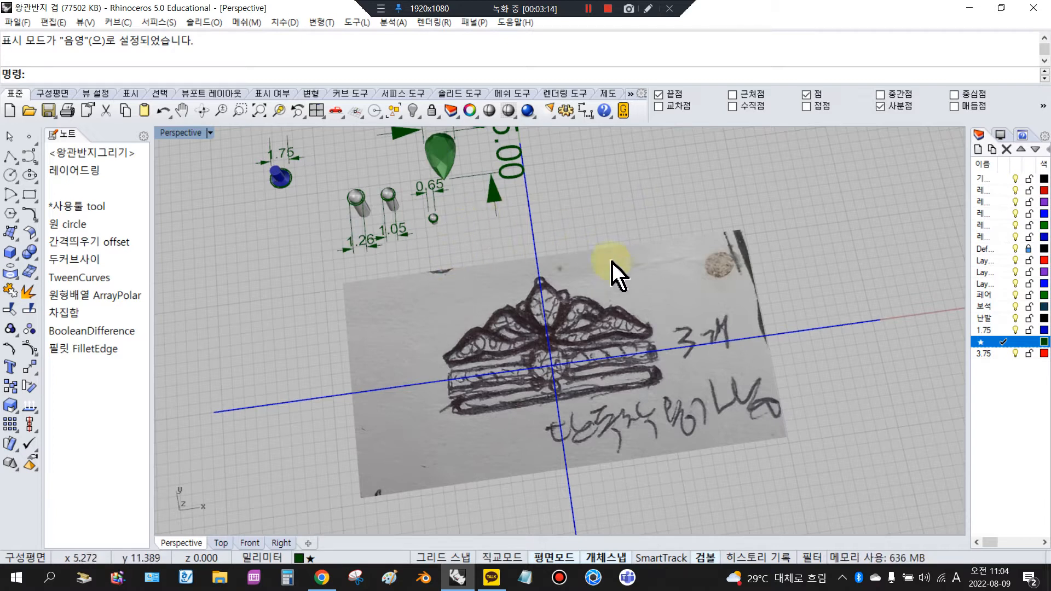
# Step: Switch to the four-viewport layout and inspect the first stage's crown curves and pear stone in wireframe in the Top view
pyautogui.doubleClick(183, 133)
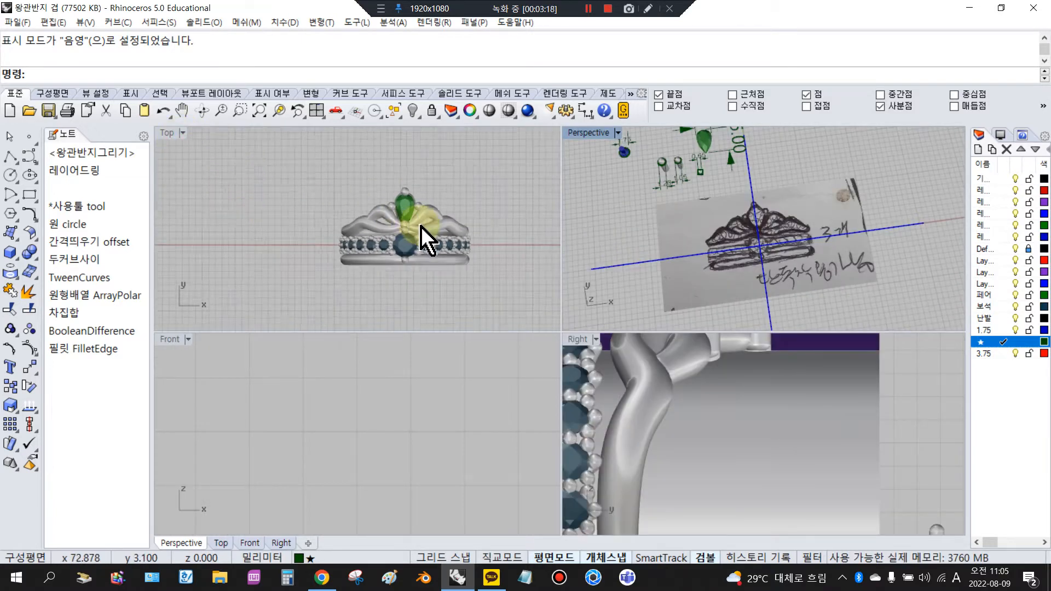
pyautogui.scroll(-5, 425, 237)
pyautogui.scroll(2, 425, 237)
pyautogui.scroll(4, 351, 213)
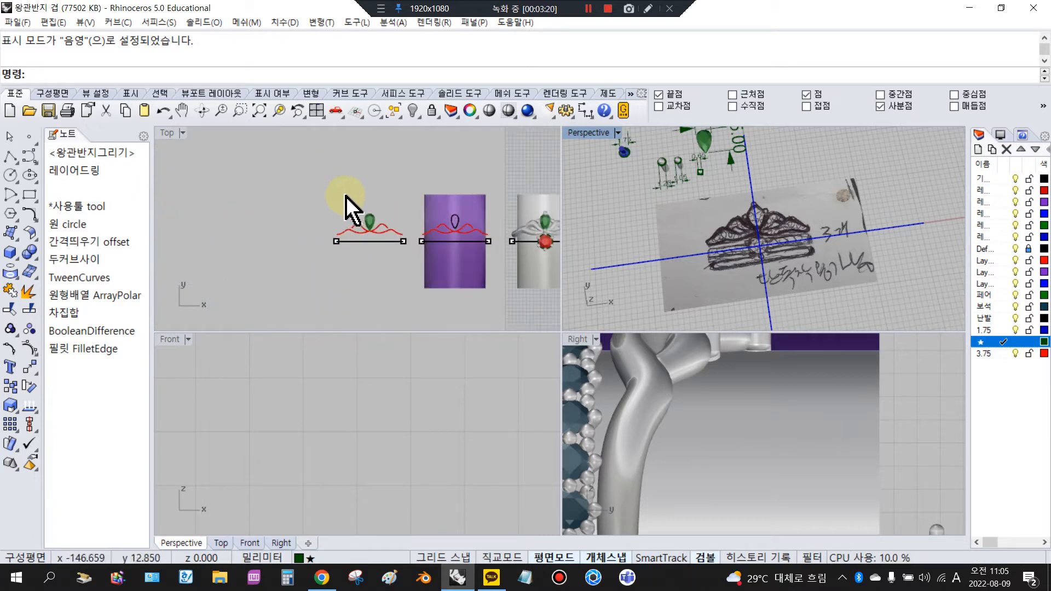
pyautogui.click(491, 111)
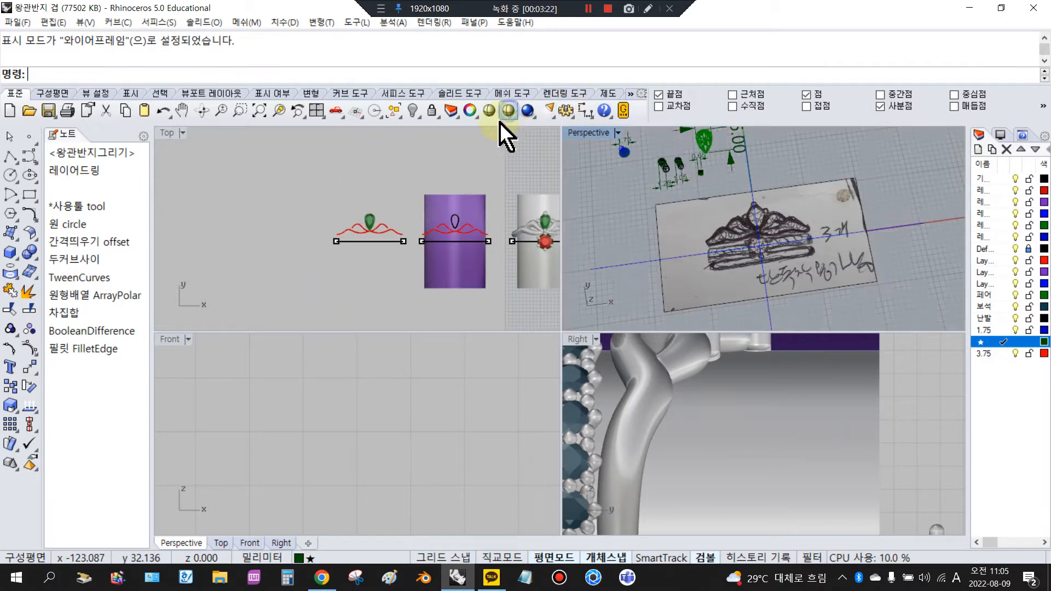
pyautogui.rightClick(375, 191)
pyautogui.scroll(8, 374, 191)
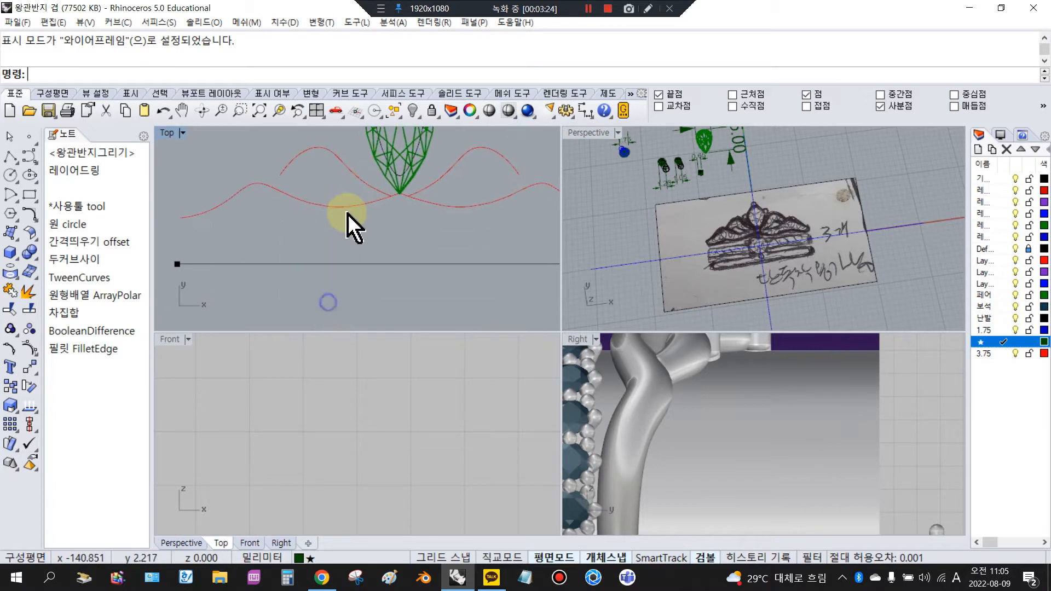
pyautogui.scroll(-3, 351, 266)
pyautogui.scroll(4, 383, 197)
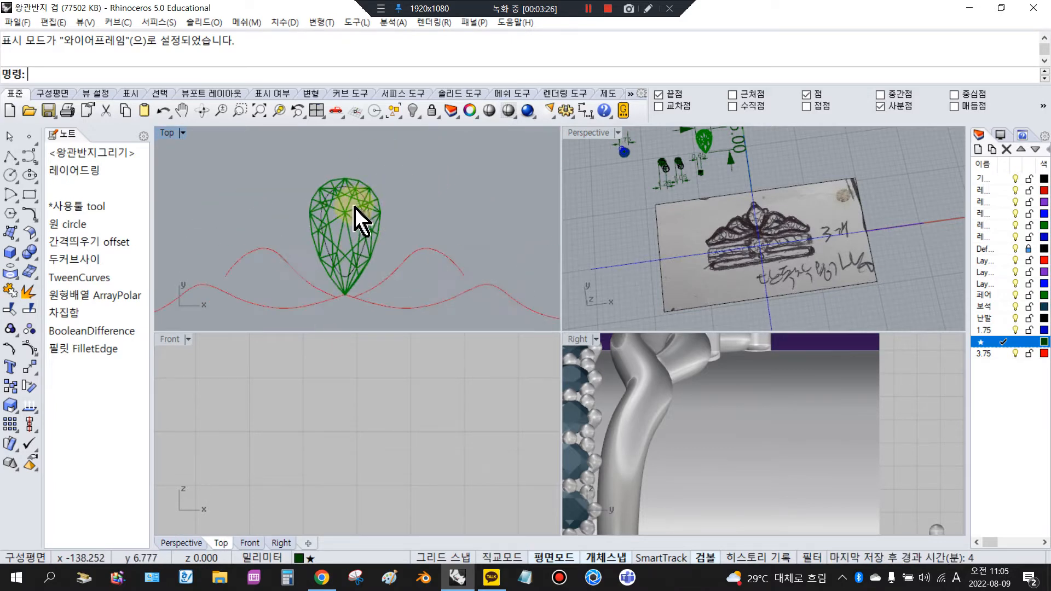
# Step: Select the outline curve inside the pear stone and a lower crown curve to examine how they are drawn
pyautogui.click(361, 197)
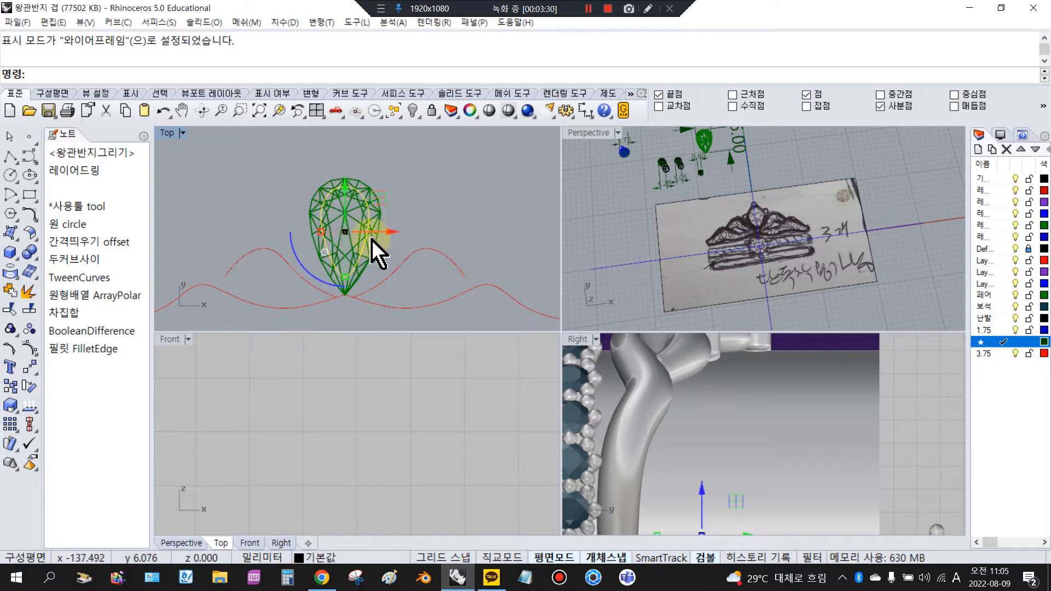
pyautogui.scroll(8, 333, 206)
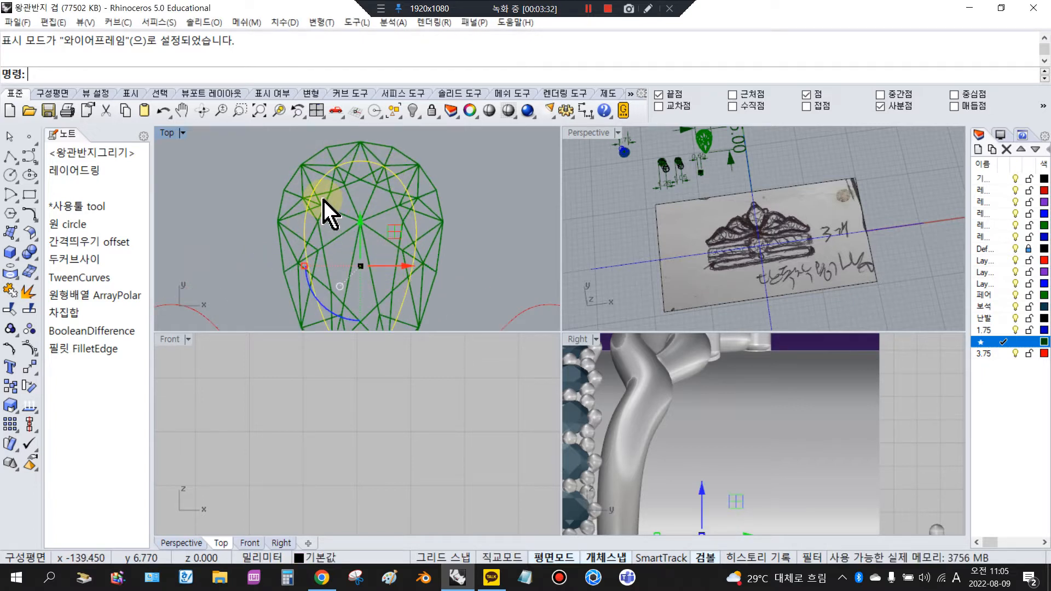
pyautogui.scroll(-3, 319, 189)
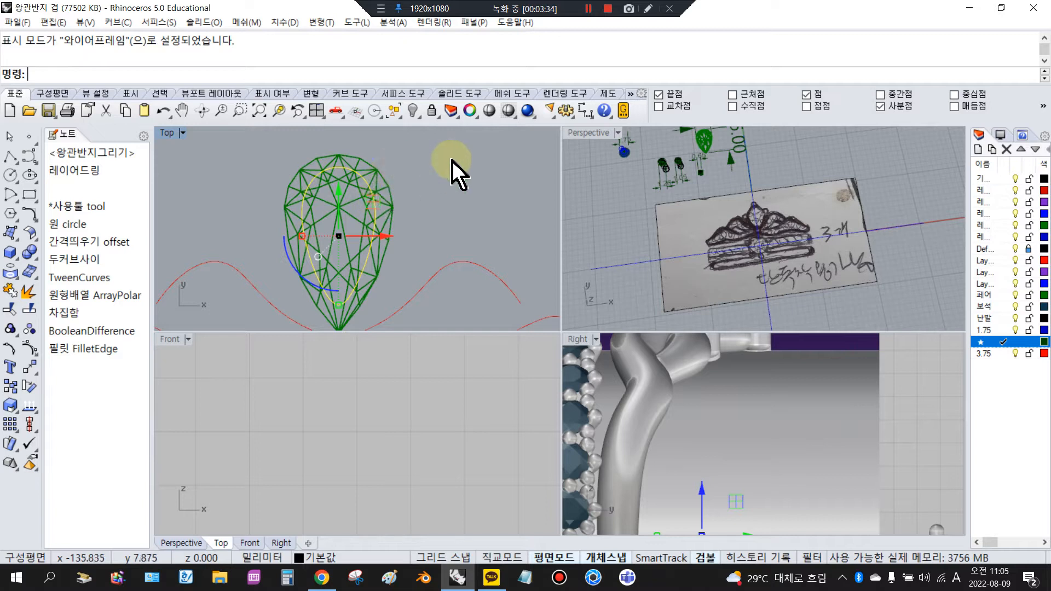
pyautogui.scroll(-2, 446, 183)
pyautogui.click(479, 238)
pyautogui.moveTo(329, 262); pyautogui.dragTo(271, 285)
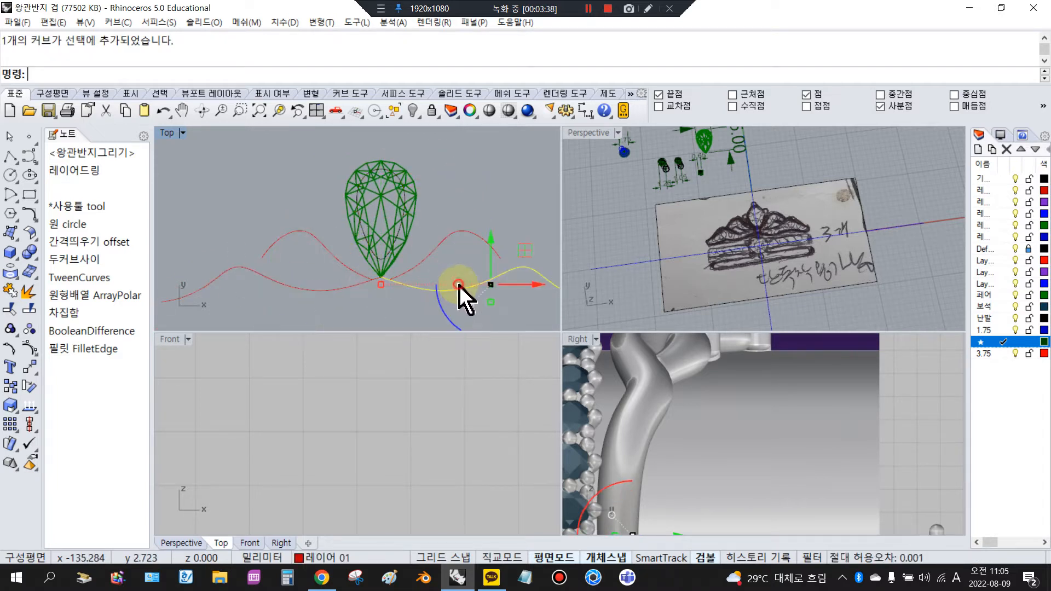
# Step: Inspect the first stage's concentric ring circles in the Front view, selecting the outer and the inner one
pyautogui.press('Escape')
pyautogui.scroll(-4, 347, 207)
pyautogui.click(358, 255)
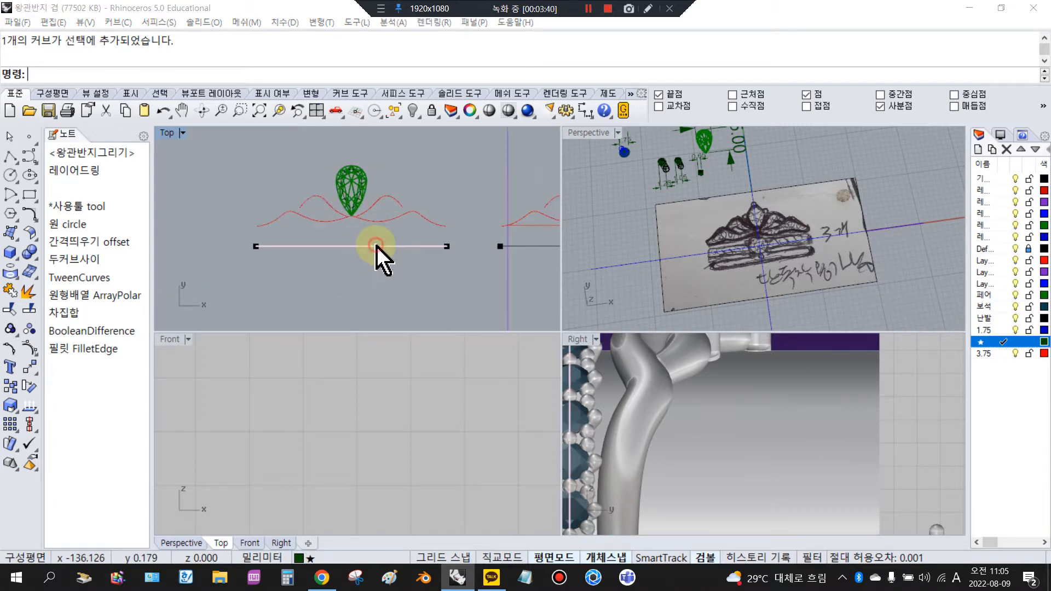
pyautogui.click(437, 280)
pyautogui.scroll(-5, 432, 383)
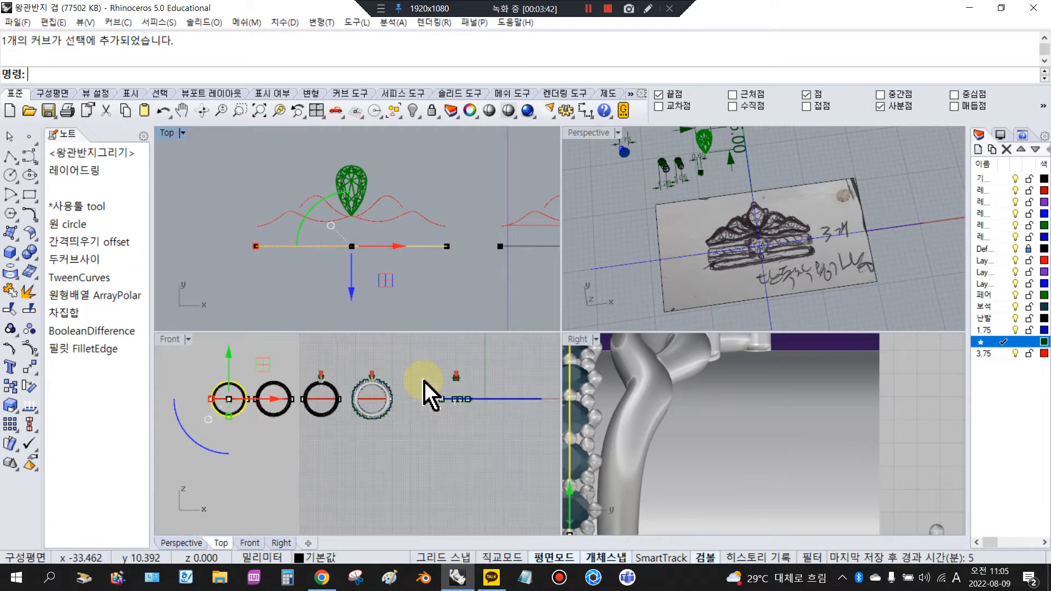
pyautogui.scroll(4, 411, 404)
pyautogui.scroll(2, 407, 405)
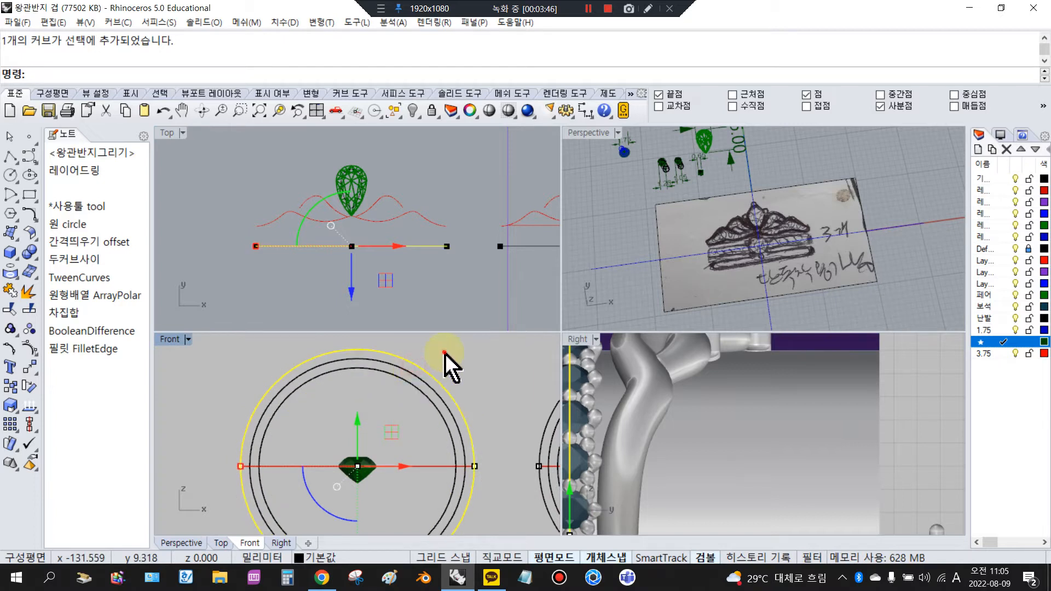
pyautogui.click(444, 353)
pyautogui.click(403, 383)
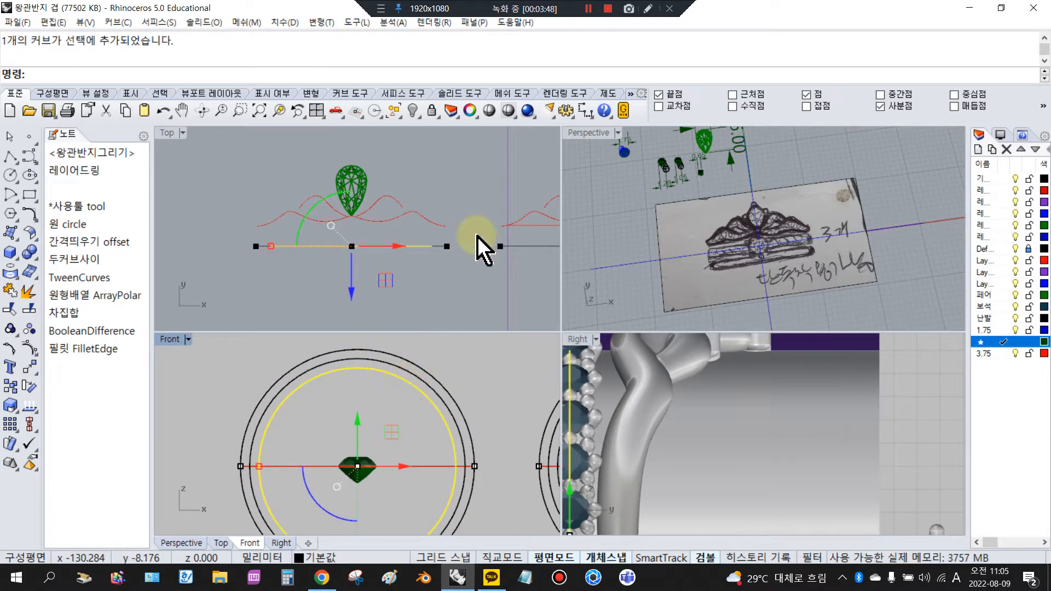
# Step: Measure the innermost ring circle's diameter with a temporary dimension in the Front view
pyautogui.click(587, 111)
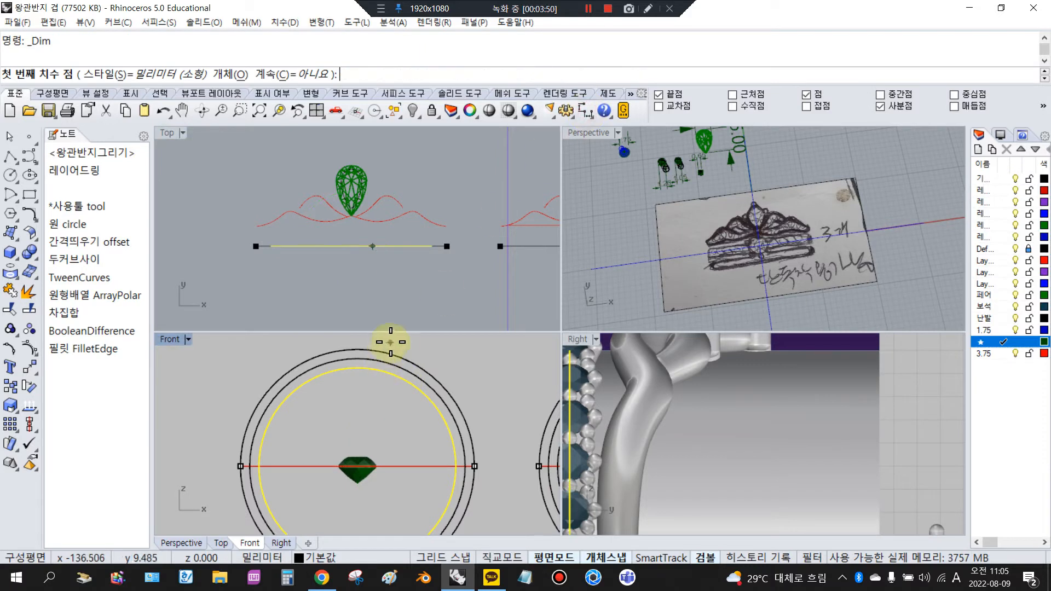
pyautogui.scroll(-3, 364, 421)
pyautogui.click(359, 374)
pyautogui.click(359, 477)
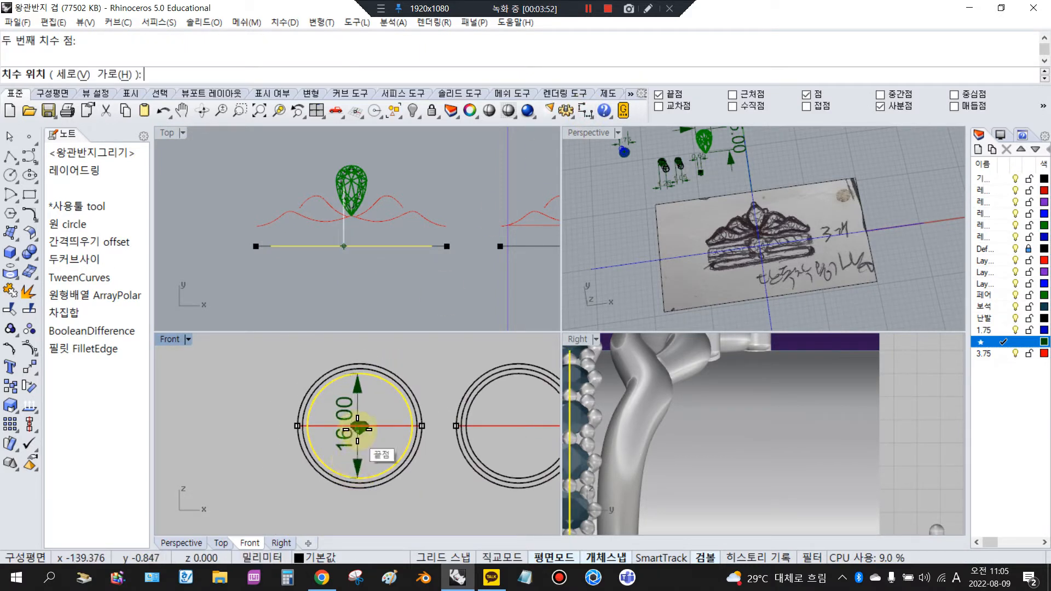
pyautogui.scroll(1, 352, 433)
pyautogui.press('Escape')
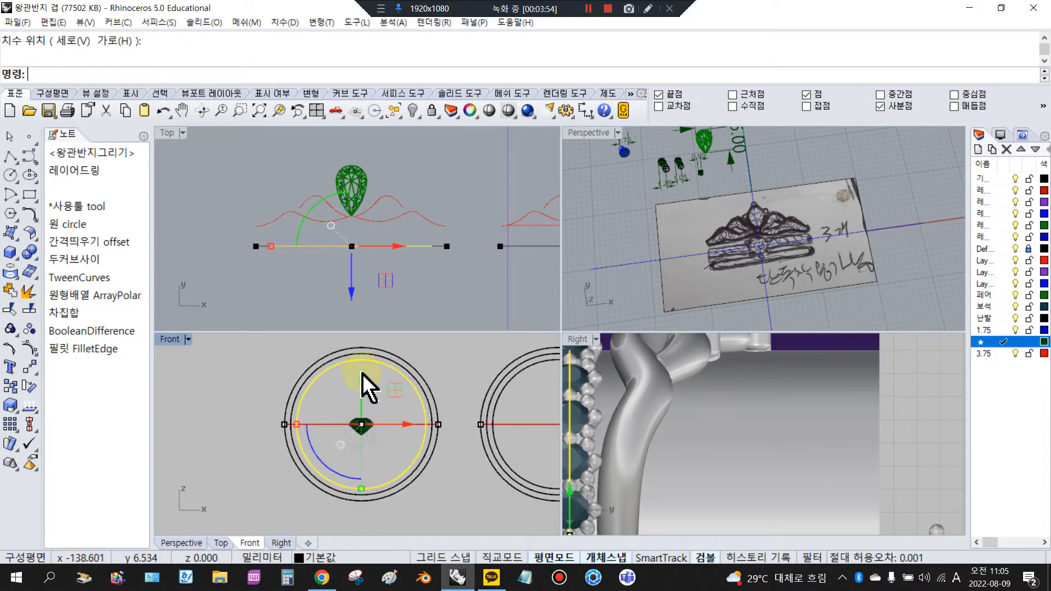
# Step: Measure the outermost ring circle's diameter with a temporary vertical dimension between its quadrant points
pyautogui.scroll(1, 364, 375)
pyautogui.press('Return')
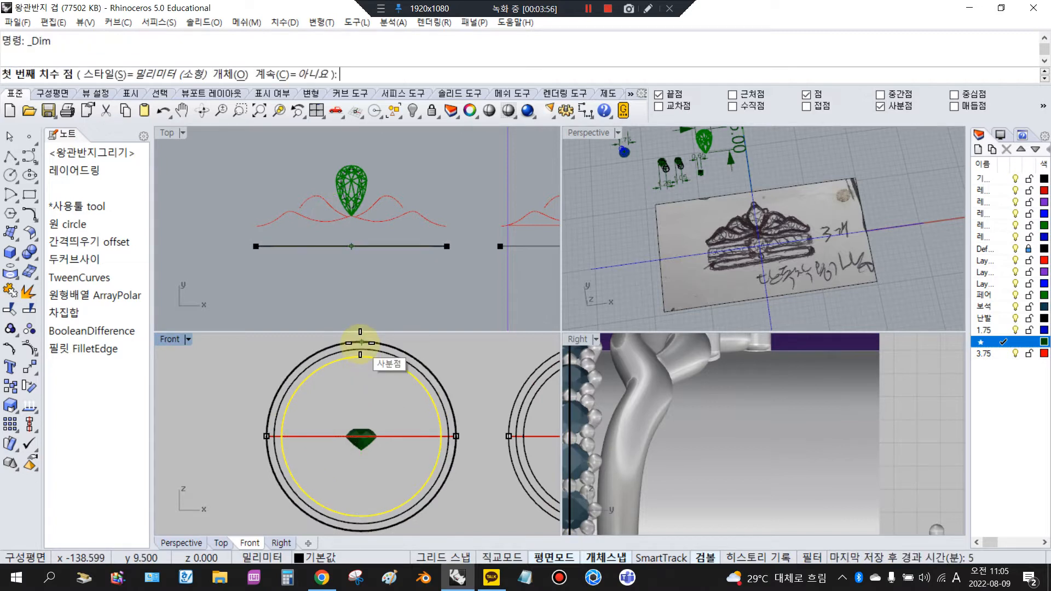
pyautogui.click(361, 341)
pyautogui.click(360, 530)
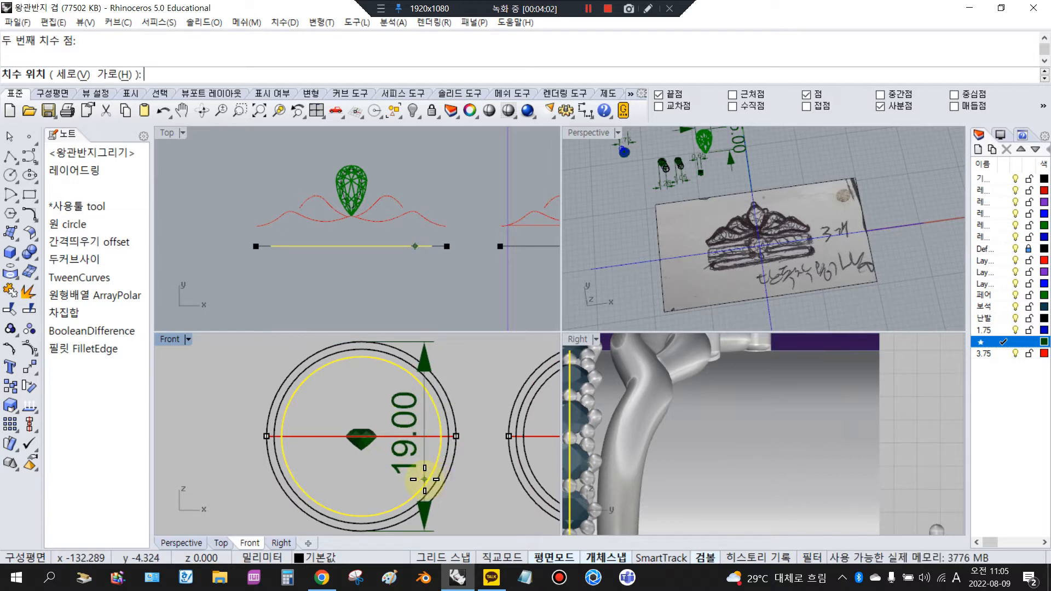
pyautogui.press('Escape')
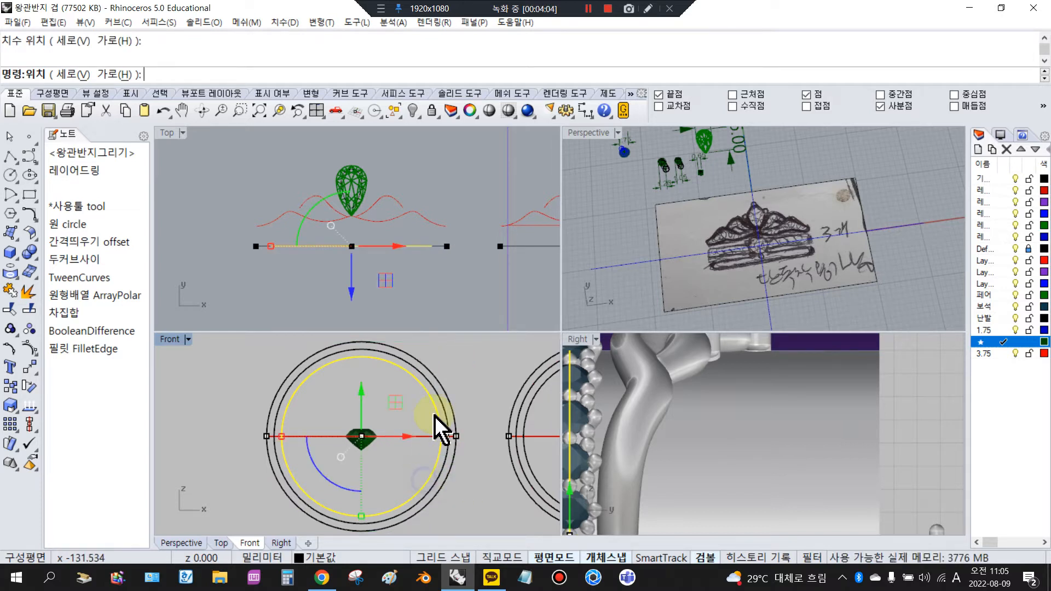
# Step: Measure the gap between the innermost and outermost ring circles, and select the middle circle to identify it
pyautogui.press('Return')
pyautogui.click(440, 435)
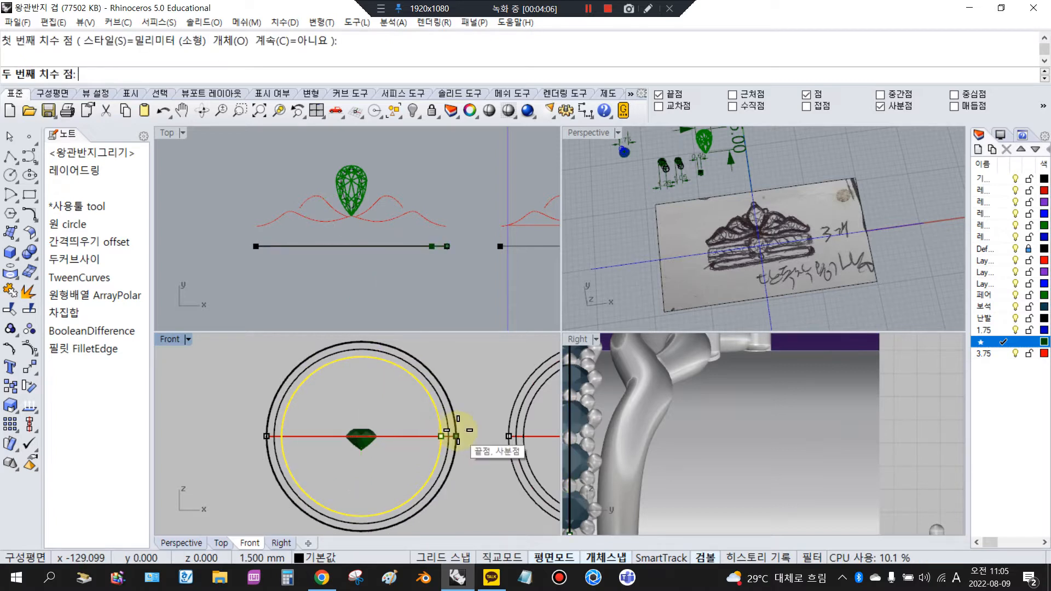
pyautogui.click(456, 436)
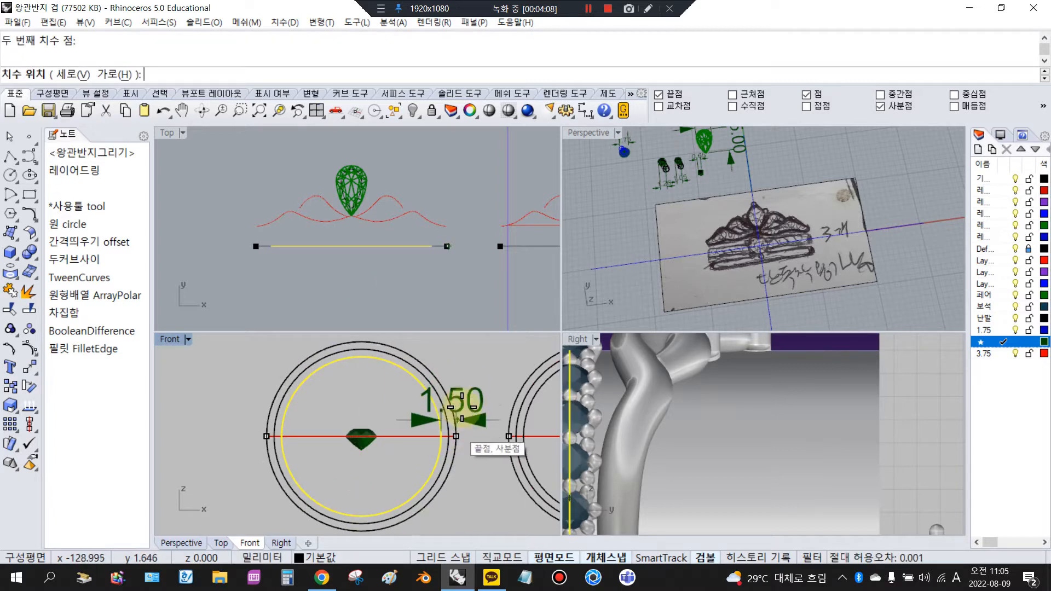
pyautogui.rightClick(462, 406)
pyautogui.click(408, 366)
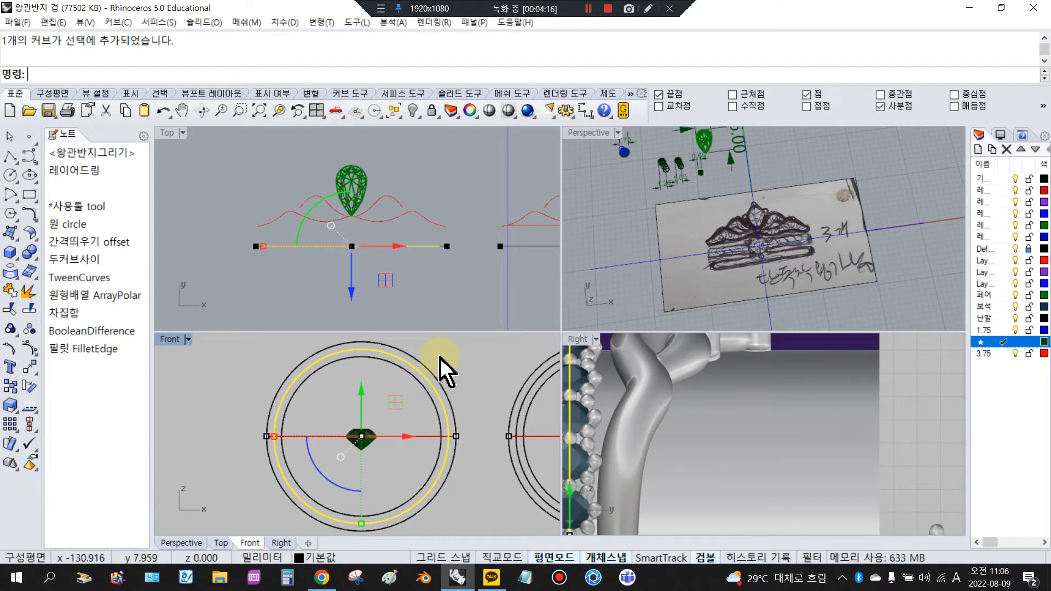
pyautogui.press('Escape')
# Step: Shade the Top view and compare the flat crown curves with their copy on the purple cylinder, selecting the lower crown curve
pyautogui.scroll(-2, 339, 388)
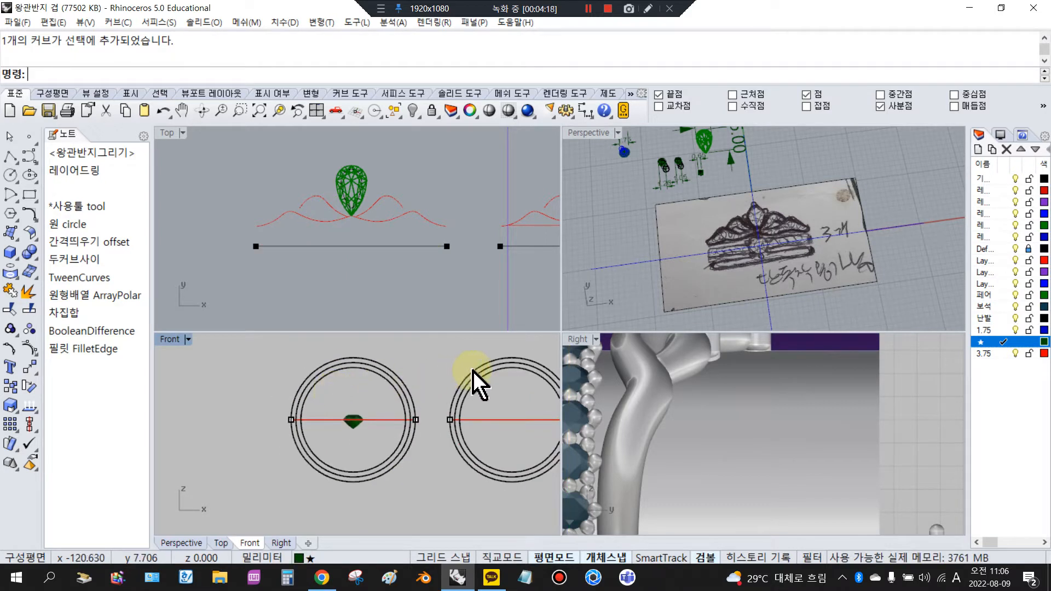
pyautogui.scroll(-2, 257, 257)
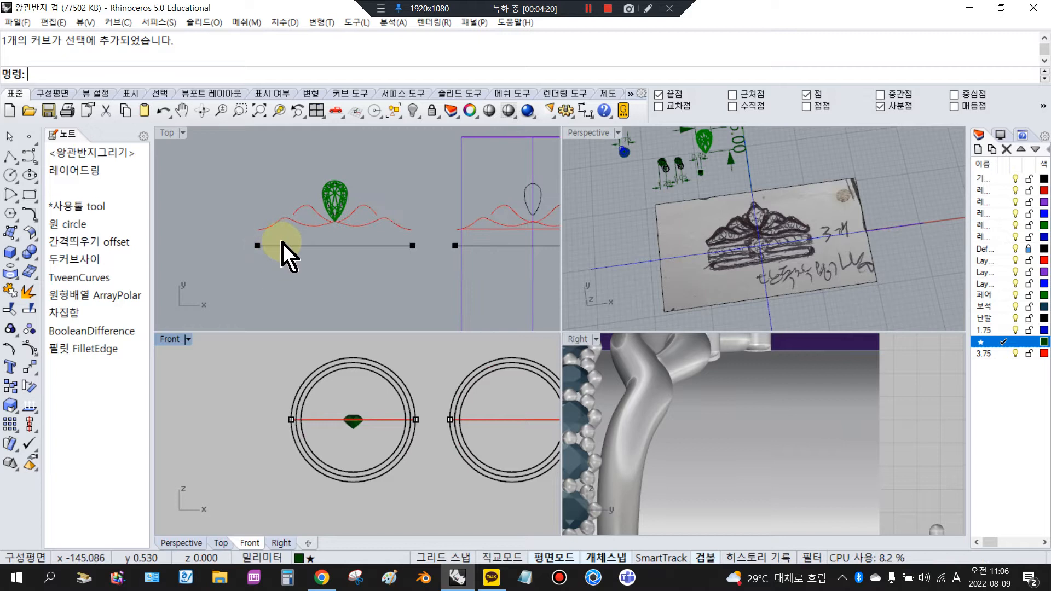
pyautogui.scroll(-2, 263, 241)
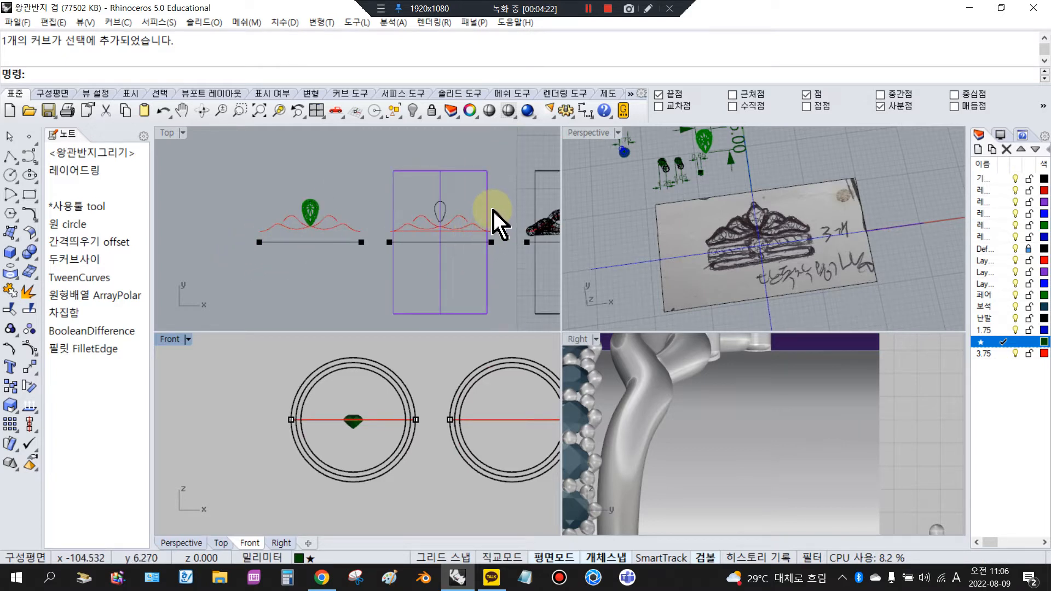
pyautogui.moveTo(499, 216); pyautogui.dragTo(334, 192, button='right')
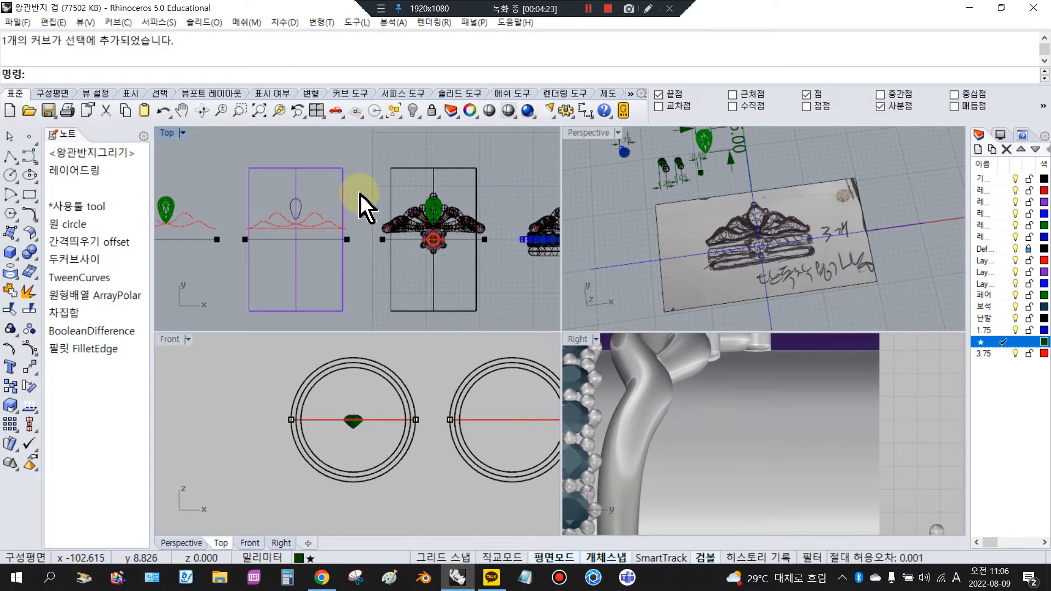
pyautogui.click(509, 111)
pyautogui.scroll(2, 232, 244)
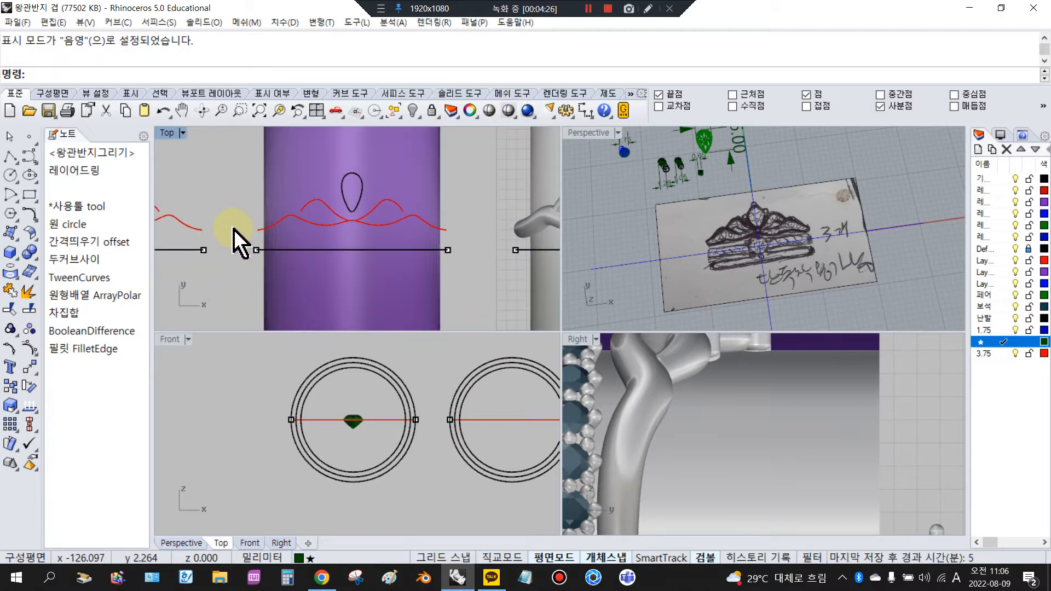
pyautogui.moveTo(233, 230); pyautogui.dragTo(332, 222, button='right')
pyautogui.click(273, 211)
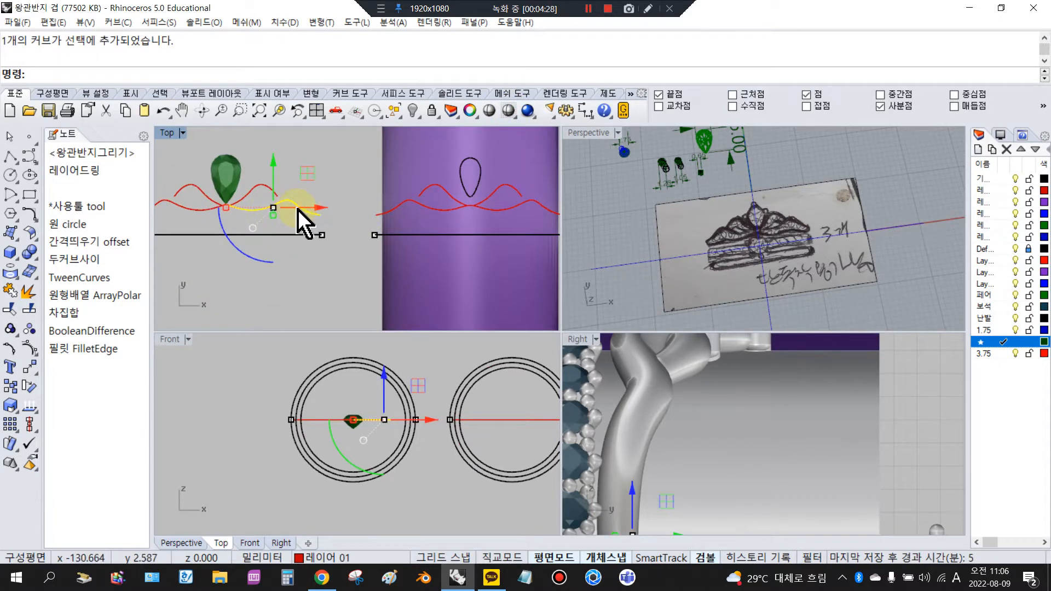
# Step: Select the purple cylinder and the lower crown curve wrapped on it to compare both with the middle ring circle
pyautogui.click(389, 212)
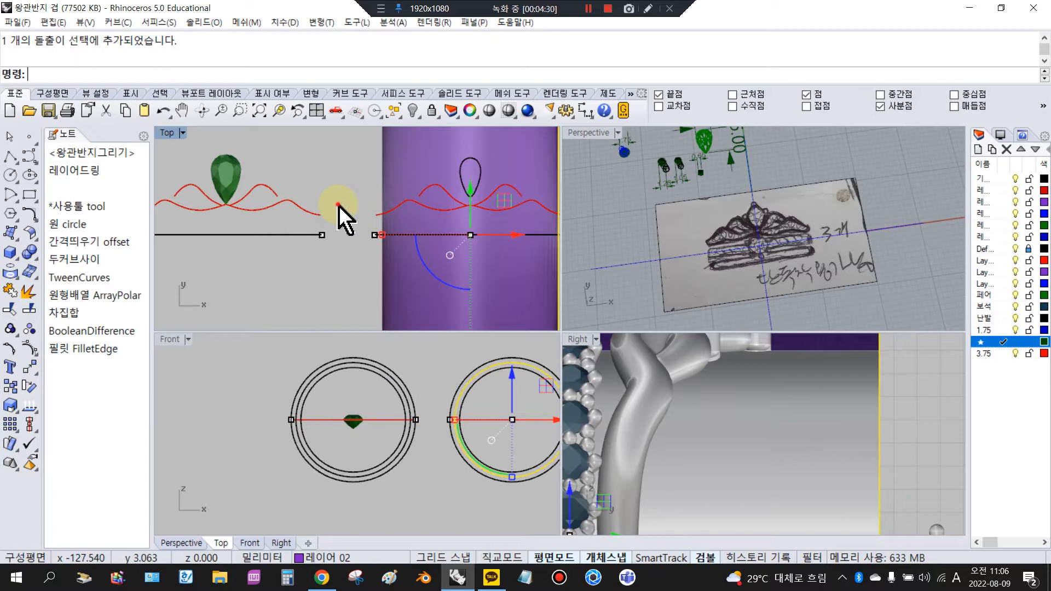
pyautogui.click(337, 205)
pyautogui.scroll(6, 368, 204)
pyautogui.scroll(6, 411, 231)
pyautogui.click(413, 229)
pyautogui.scroll(-6, 347, 230)
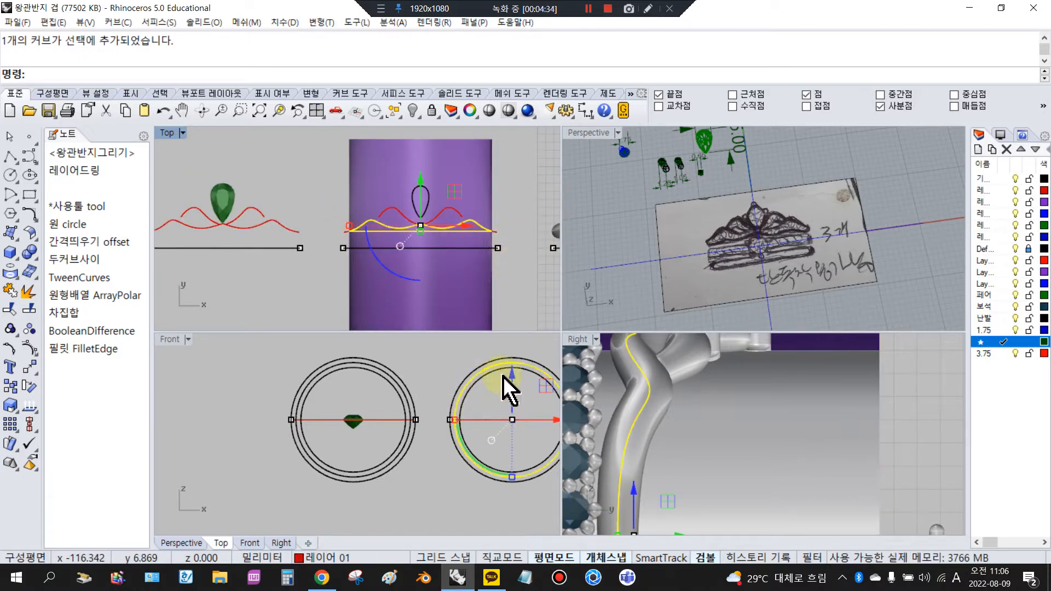
pyautogui.scroll(5, 506, 378)
pyautogui.scroll(-8, 730, 219)
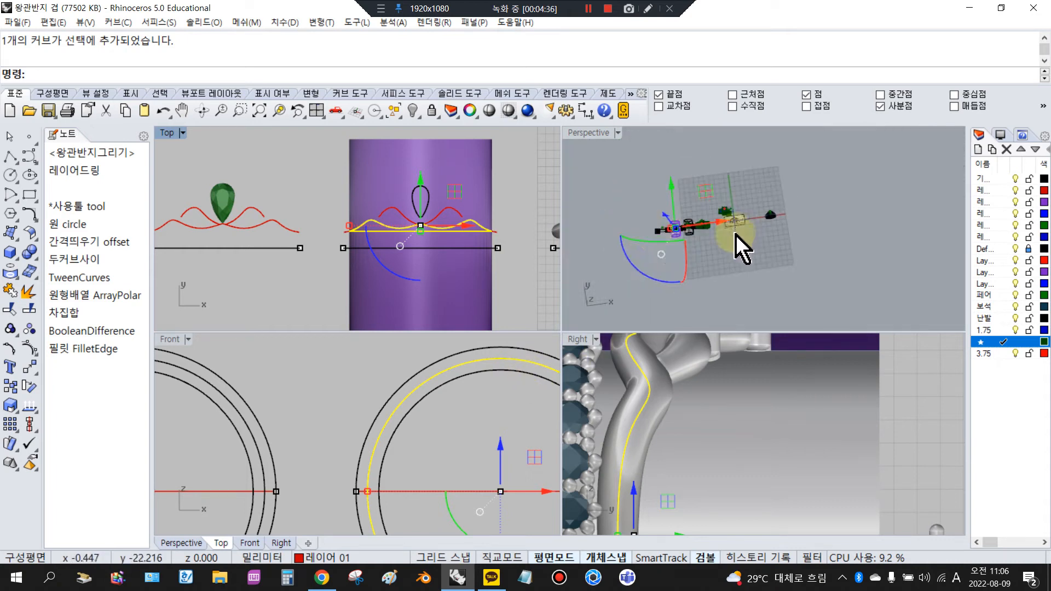
# Step: Shade the Perspective view and inspect the closed lower crown curve lying on the purple cylinder
pyautogui.scroll(2, 712, 214)
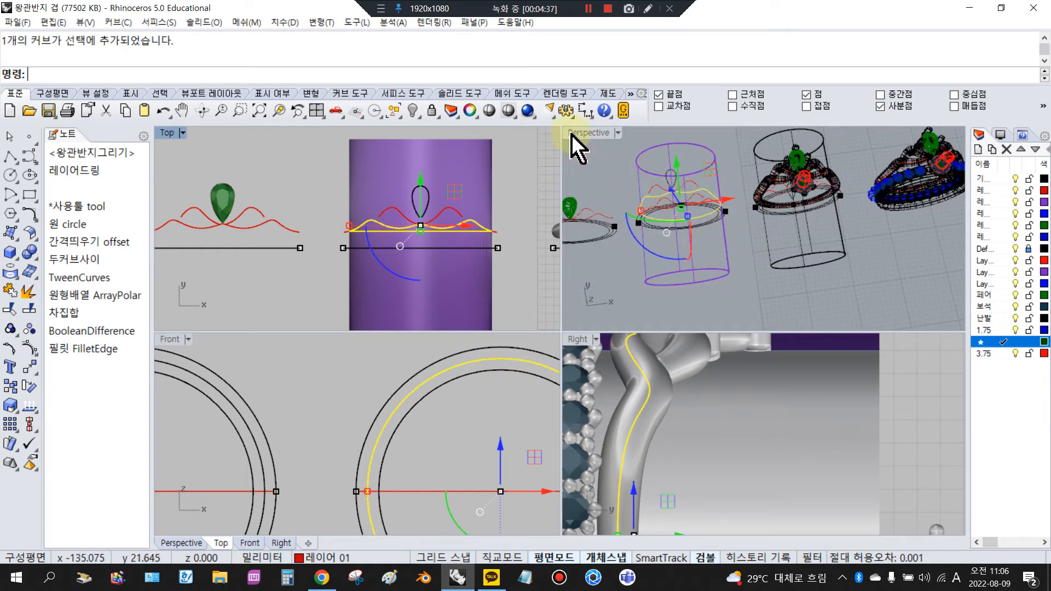
pyautogui.click(509, 111)
pyautogui.click(525, 112)
pyautogui.moveTo(630, 183)
pyautogui.mouseDown(button='right')
pyautogui.moveTo(629, 193)
pyautogui.moveTo(721, 179)
pyautogui.mouseUp(button='right')
pyautogui.scroll(5, 728, 191)
pyautogui.click(639, 205)
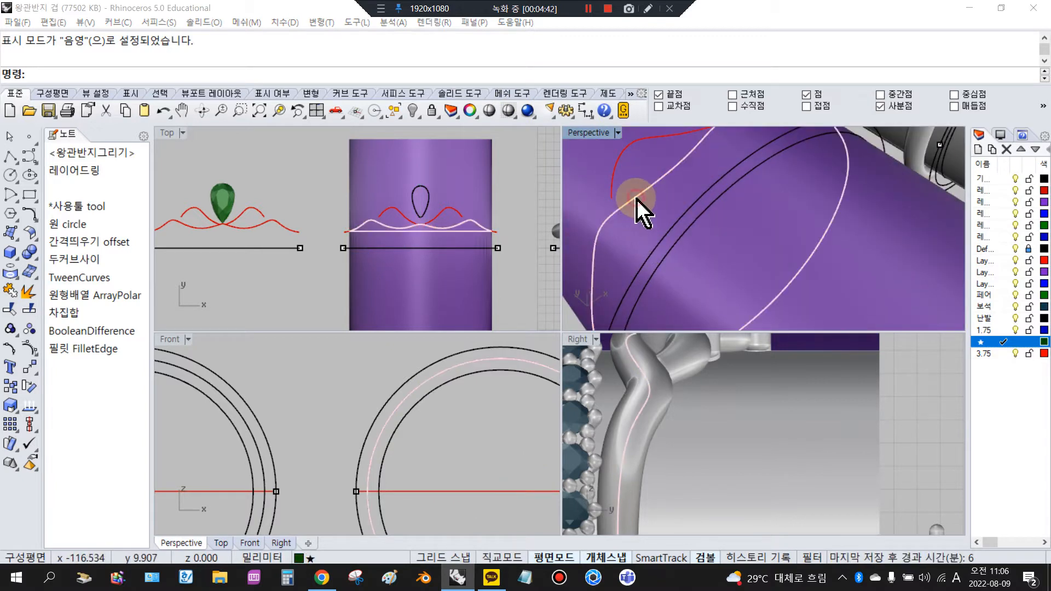
pyautogui.press('Escape')
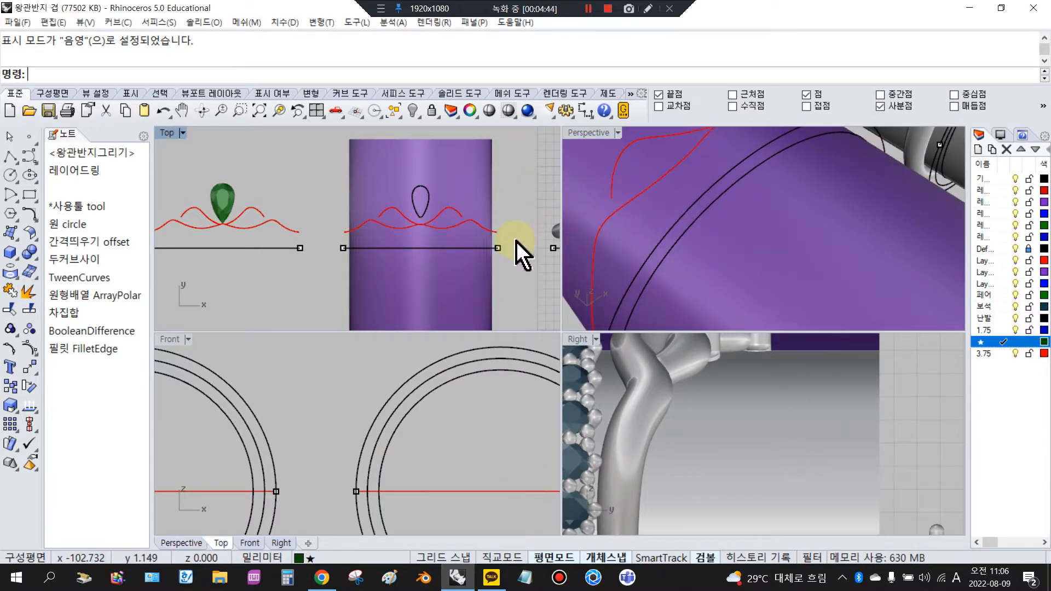
# Step: Compare the flat lower crown curve's end with the purple cylinder's edge, selecting the cylinder and the closed curve on its surface
pyautogui.scroll(5, 481, 263)
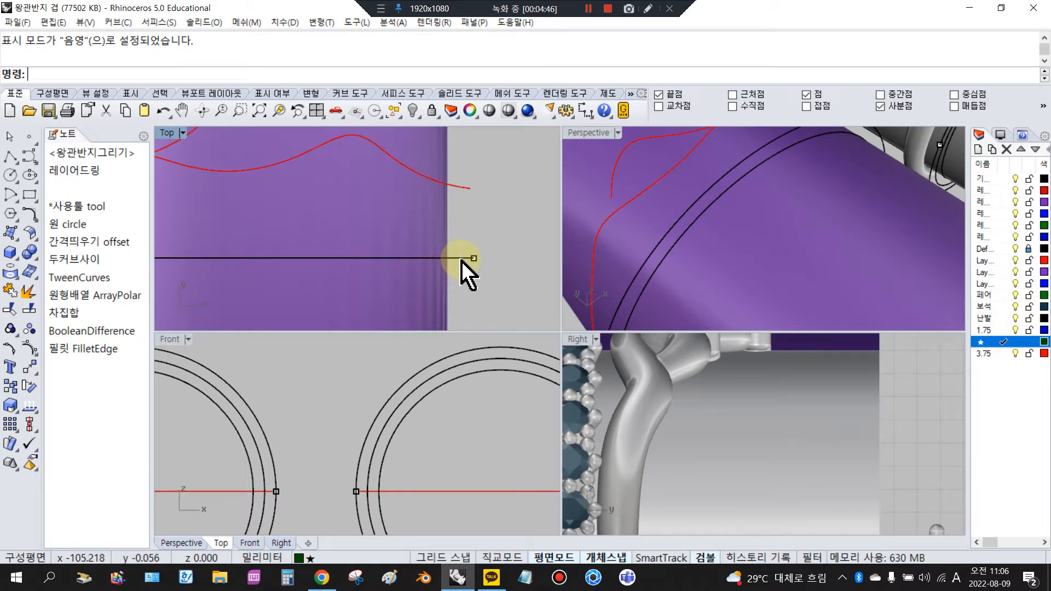
pyautogui.click(446, 240)
pyautogui.scroll(-3, 426, 394)
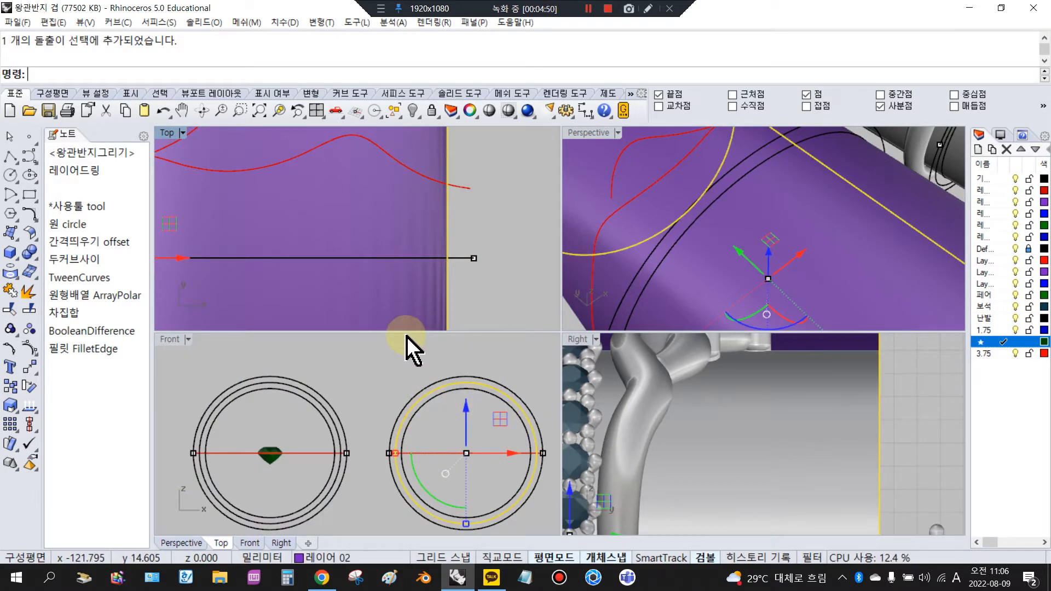
pyautogui.scroll(-2, 461, 260)
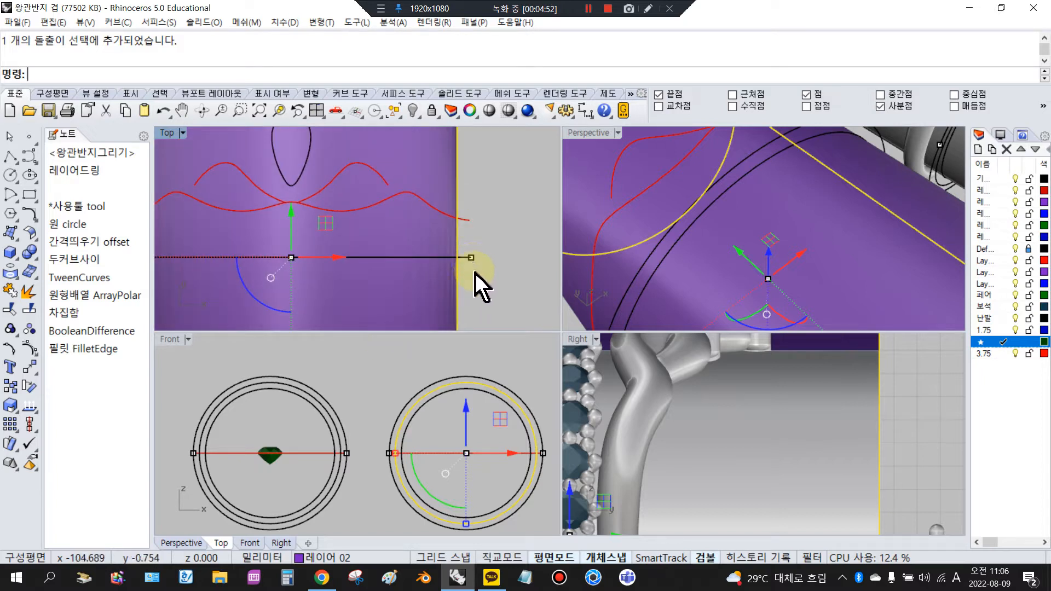
pyautogui.click(500, 216)
pyautogui.moveTo(601, 218); pyautogui.dragTo(695, 234, button='right')
pyautogui.click(667, 231)
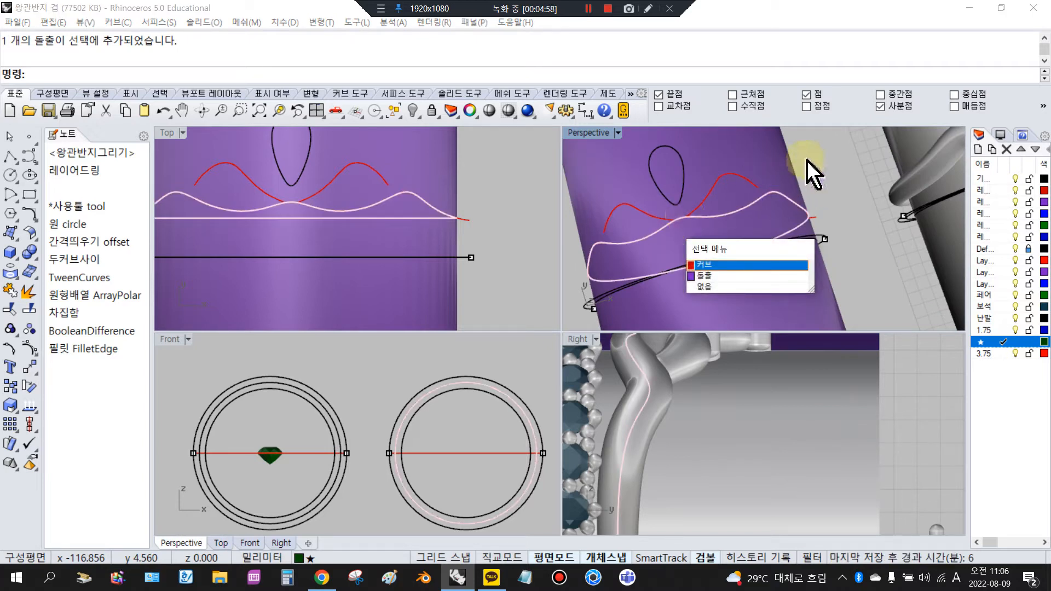
pyautogui.press('Return')
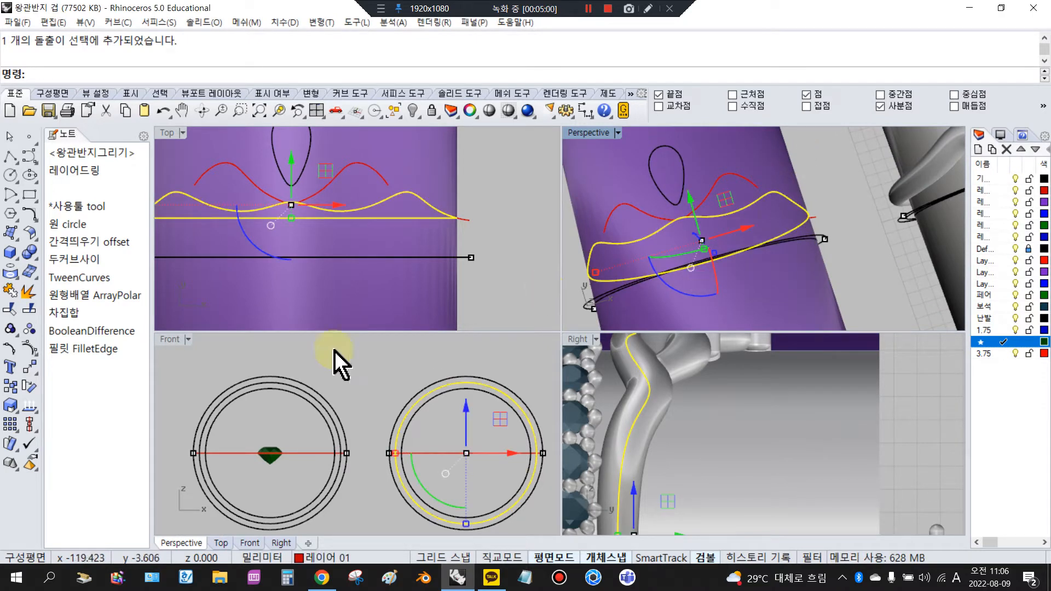
# Step: Inspect the crown pipes on the grey cylinder, selecting the lower pipe and the upper one in turn
pyautogui.scroll(-5, 755, 223)
pyautogui.scroll(5, 752, 222)
pyautogui.click(826, 218)
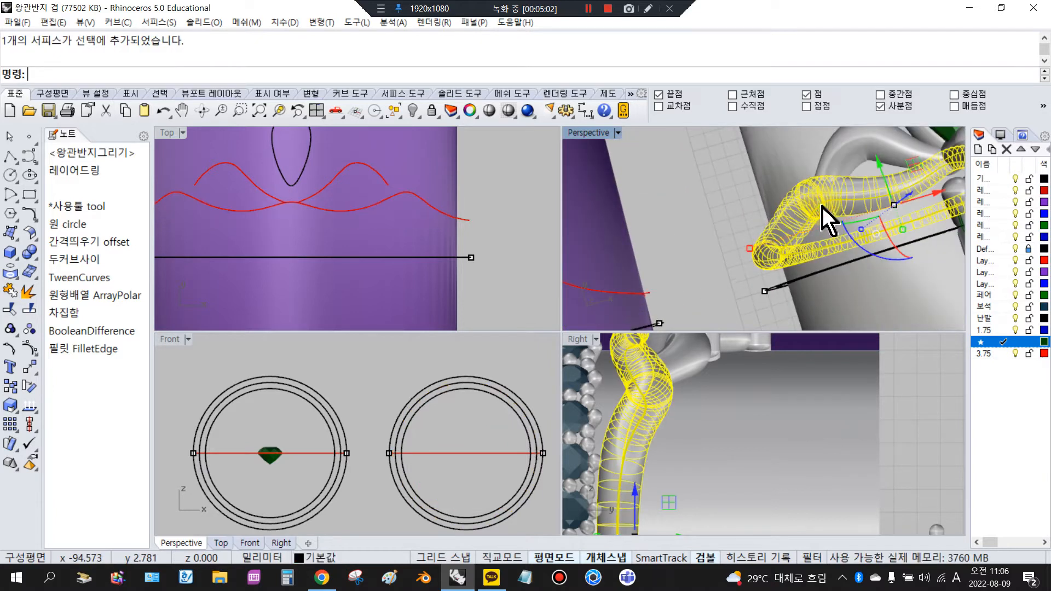
pyautogui.scroll(-5, 747, 230)
pyautogui.scroll(5, 772, 219)
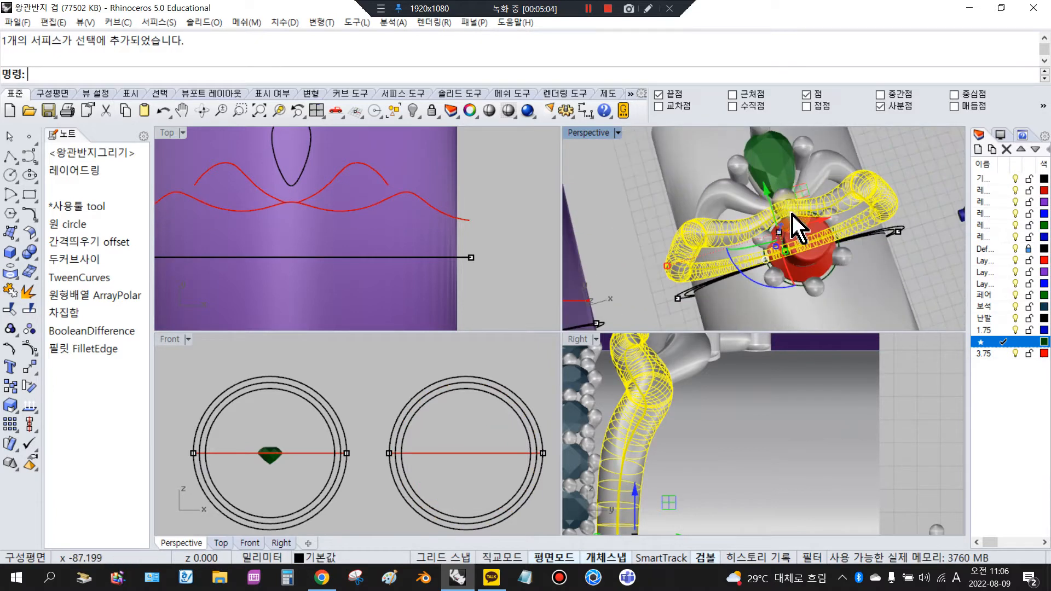
pyautogui.moveTo(881, 236); pyautogui.dragTo(790, 268, button='right')
pyautogui.scroll(5, 737, 190)
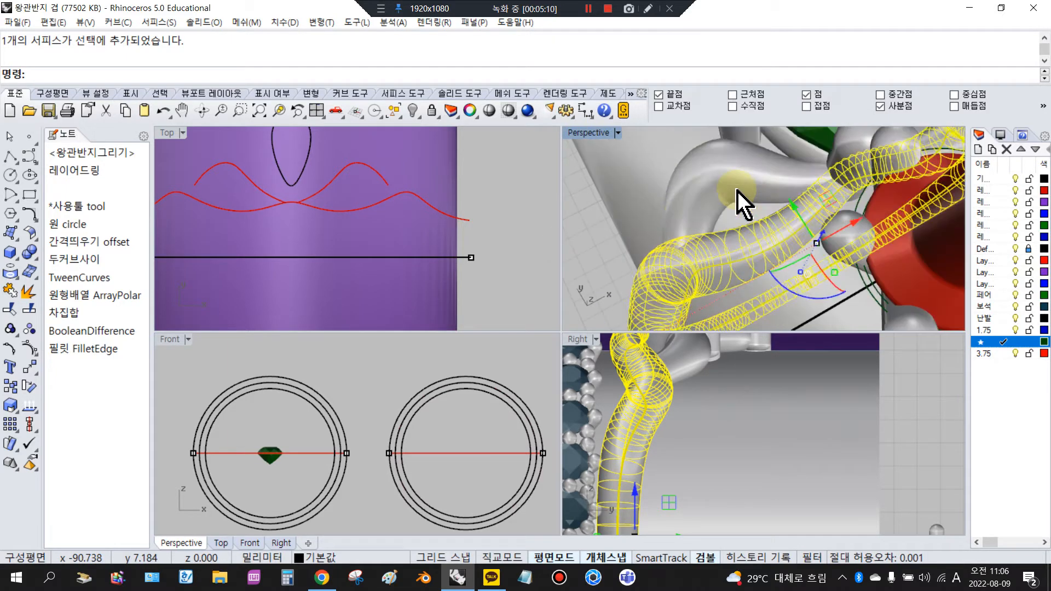
pyautogui.click(736, 190)
pyautogui.scroll(-8, 726, 197)
pyautogui.click(862, 143)
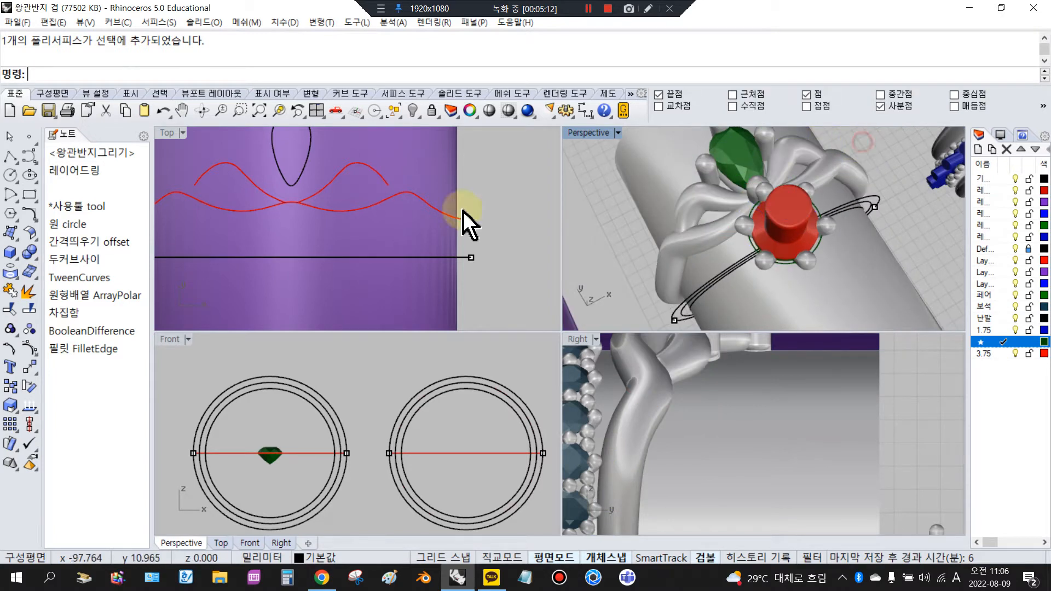
# Step: Inspect the finished ring's band in the Perspective view, selecting the thin ring extrusion beneath the small stones' prongs
pyautogui.scroll(-2, 714, 174)
pyautogui.scroll(-2, 720, 162)
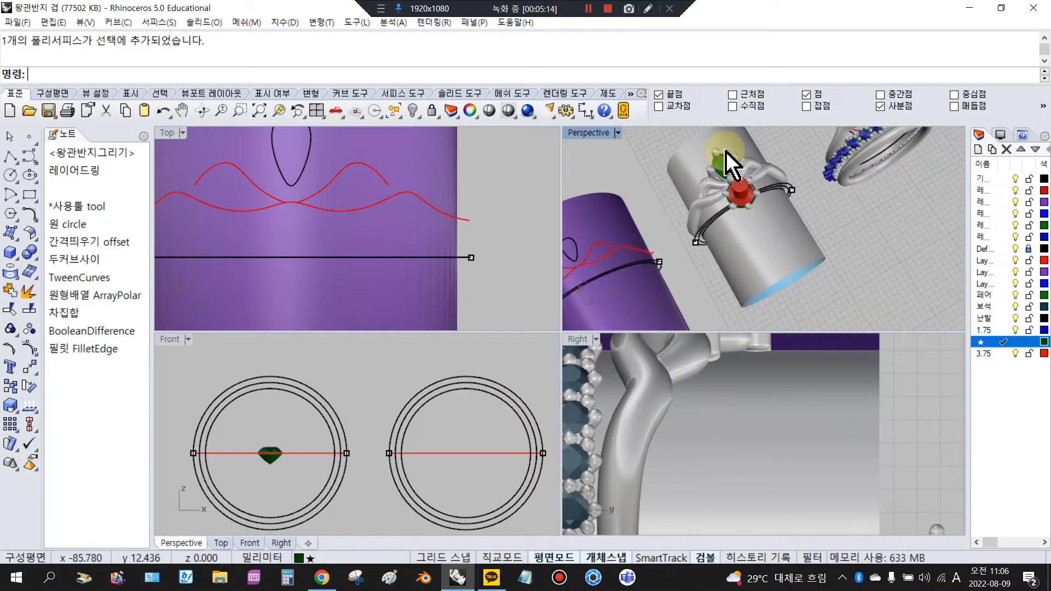
pyautogui.moveTo(637, 210); pyautogui.dragTo(799, 175, button='right')
pyautogui.click(802, 174)
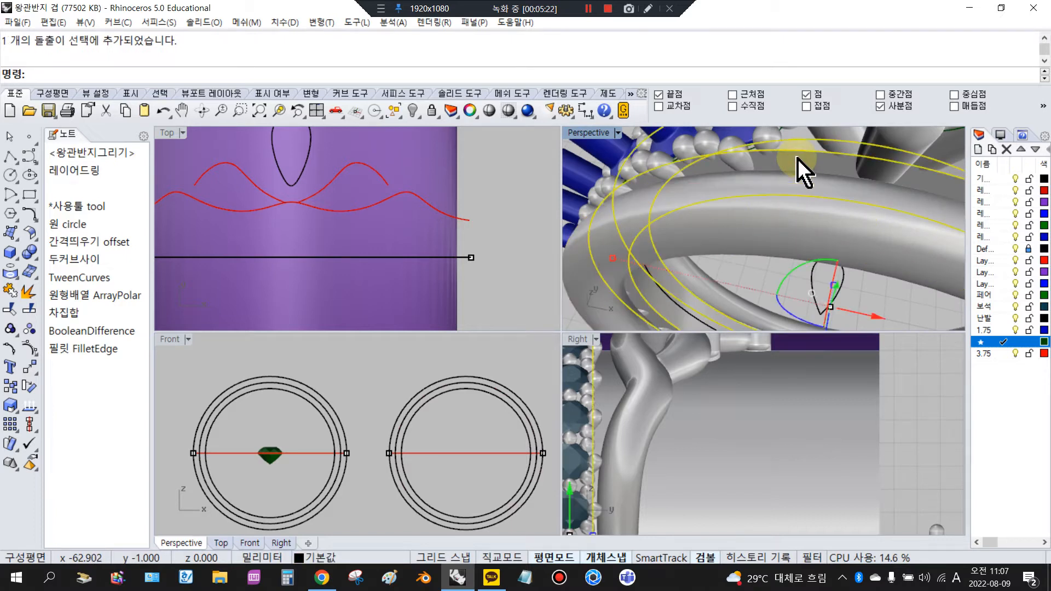
pyautogui.click(793, 208)
pyautogui.click(793, 151)
pyautogui.scroll(-5, 796, 151)
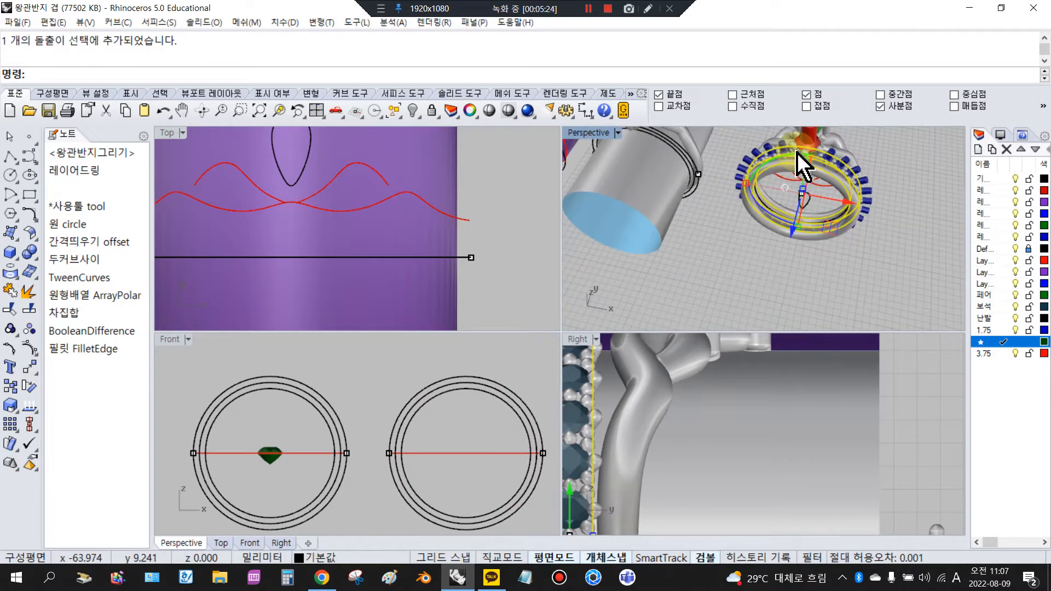
# Step: Select one small round prong beside the blue stone cutters on the finished ring and examine its placement
pyautogui.scroll(4, 799, 155)
pyautogui.click(776, 200)
pyautogui.click(765, 160)
pyautogui.scroll(10, 717, 161)
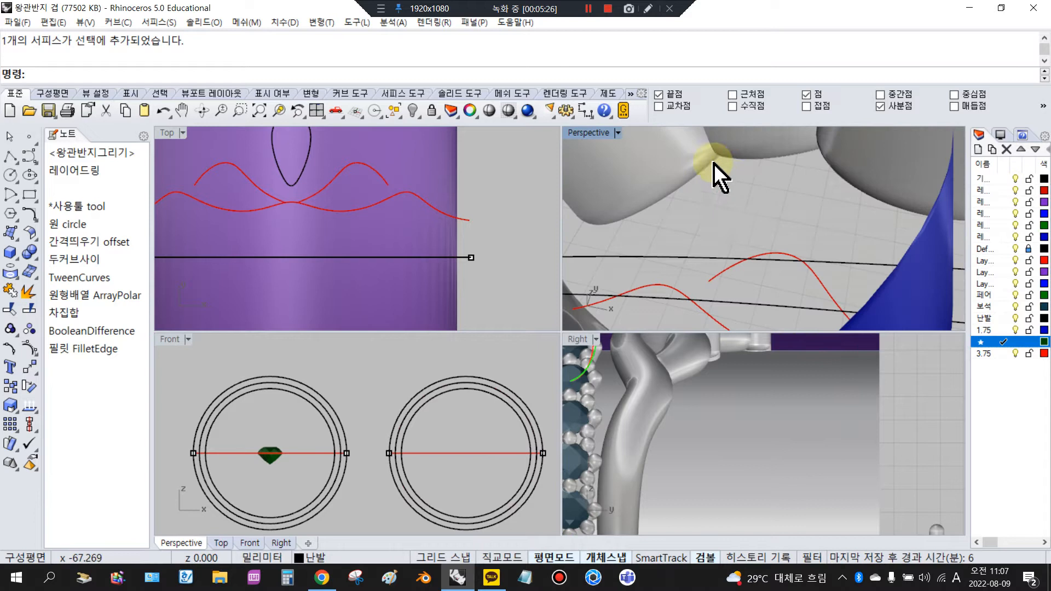
pyautogui.scroll(-5, 741, 179)
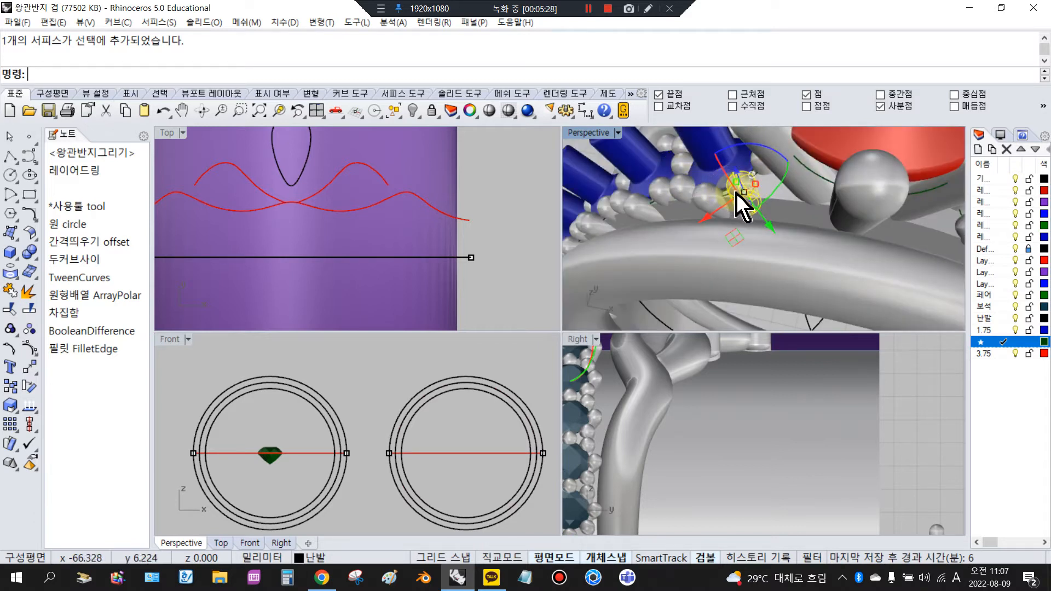
pyautogui.scroll(-2, 511, 192)
pyautogui.scroll(-5, 847, 159)
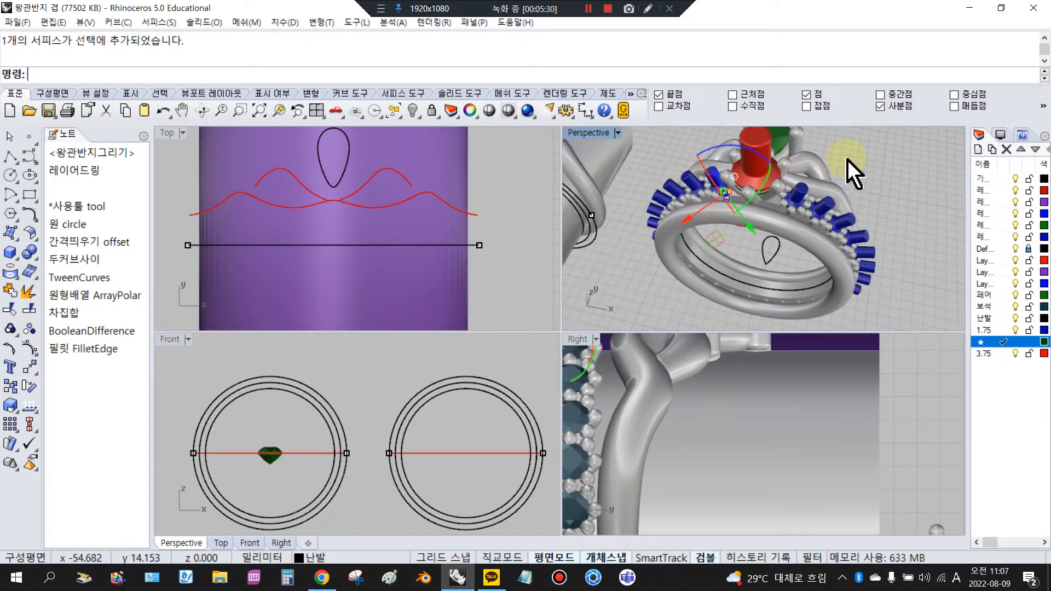
# Step: Maximize the Top view with the hand-drawn crown reference sketch in sight
pyautogui.scroll(-6, 847, 159)
pyautogui.scroll(-3, 328, 237)
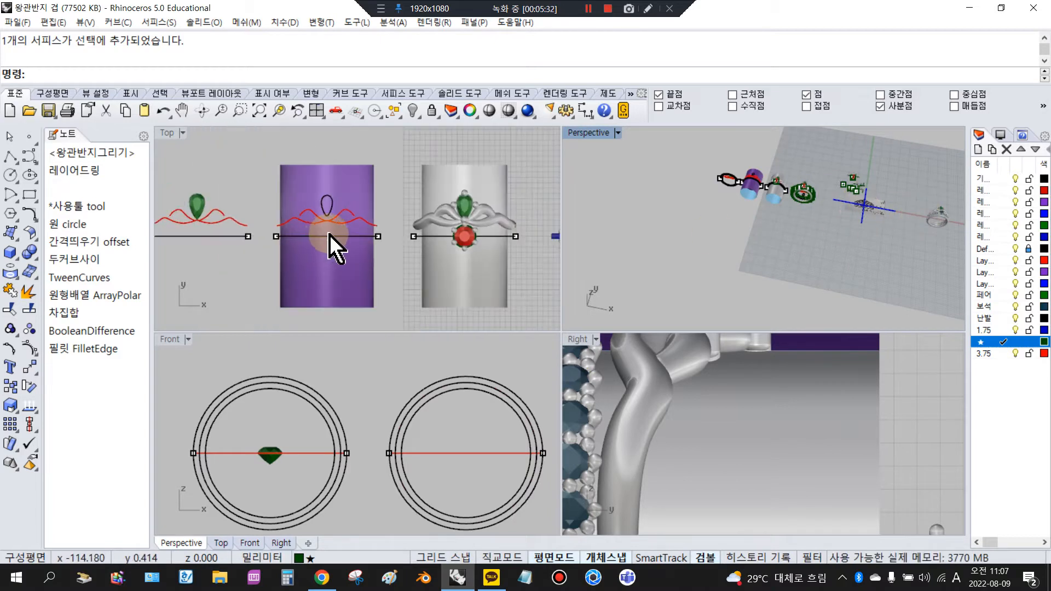
pyautogui.scroll(-3, 327, 236)
pyautogui.scroll(4, 535, 251)
pyautogui.scroll(1, 450, 230)
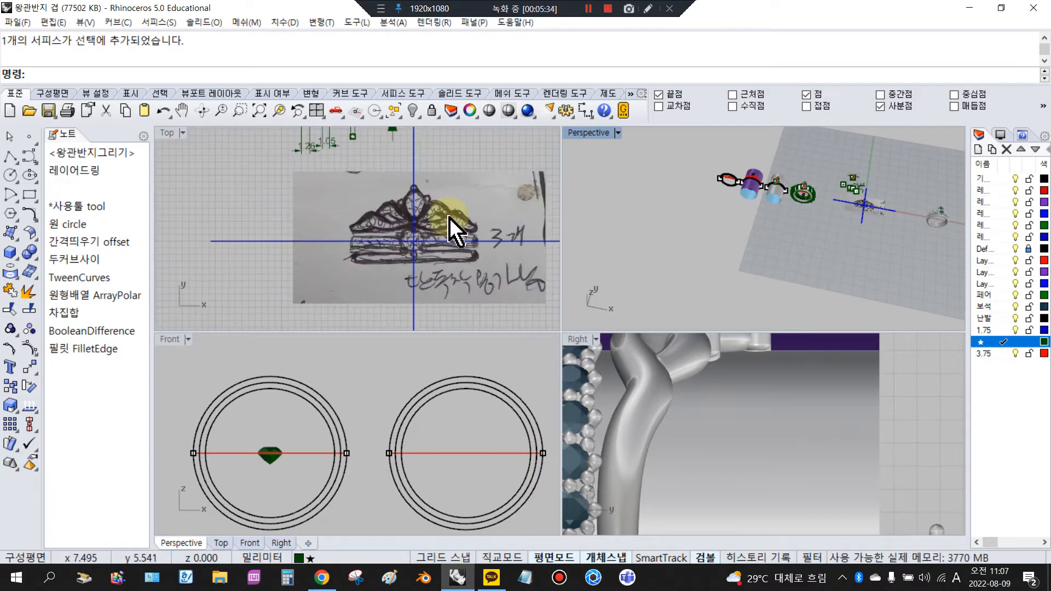
pyautogui.doubleClick(173, 138)
pyautogui.scroll(-3, 673, 293)
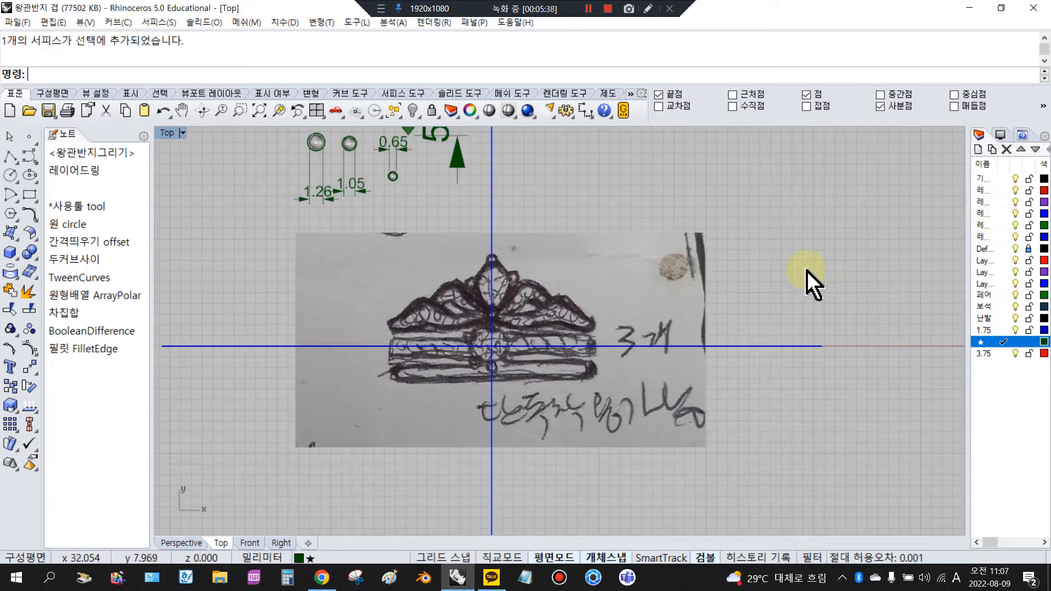
# Step: Hide and show the reference sketch's locked layer repeatedly to demonstrate its visibility switch, leaving the sketch shown
pyautogui.click(1015, 249)
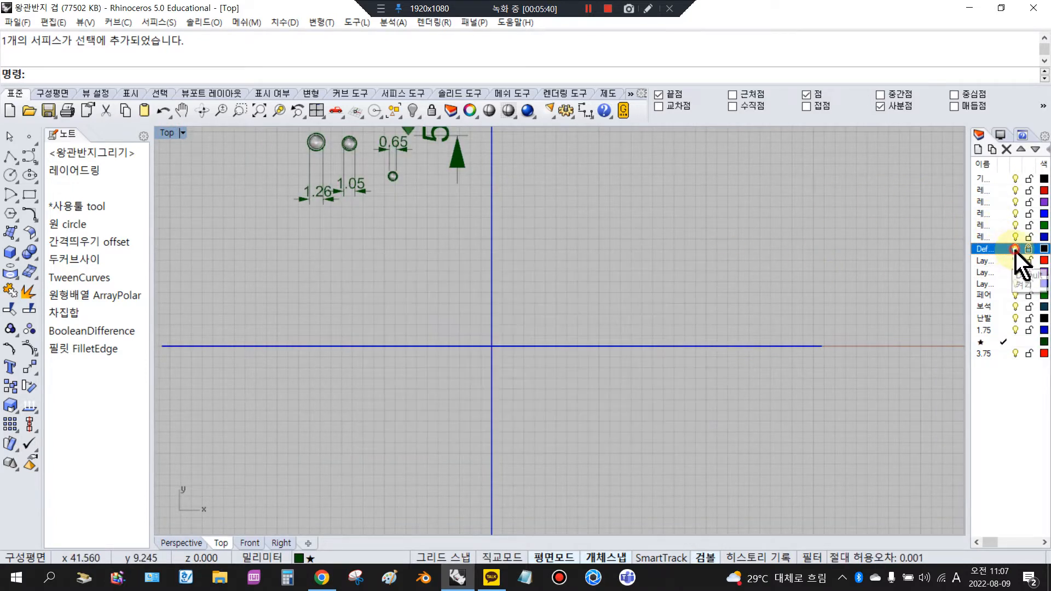
pyautogui.click(1015, 249)
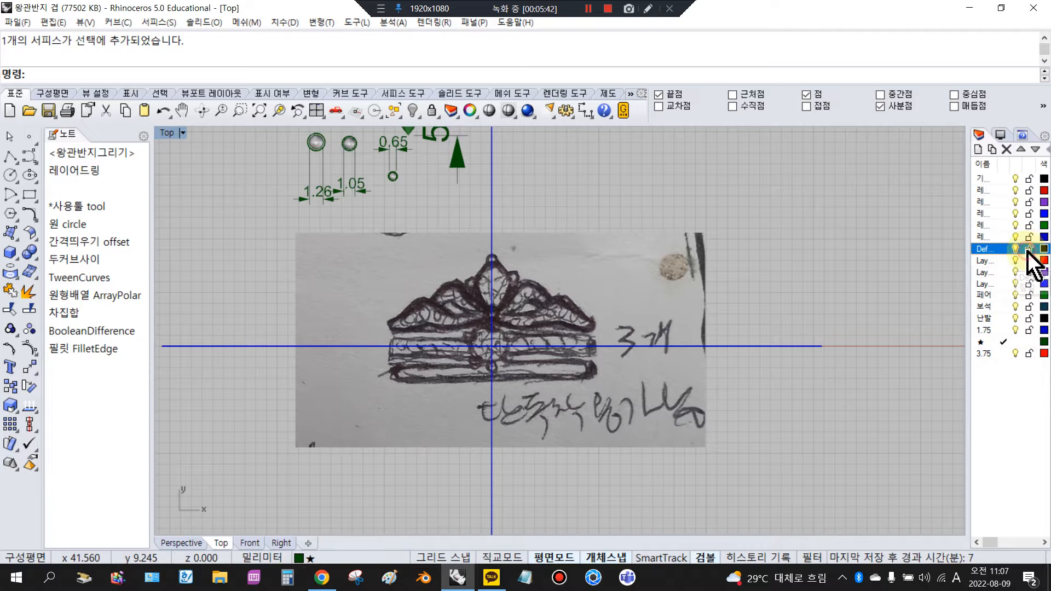
pyautogui.click(1015, 249)
pyautogui.click(1016, 250)
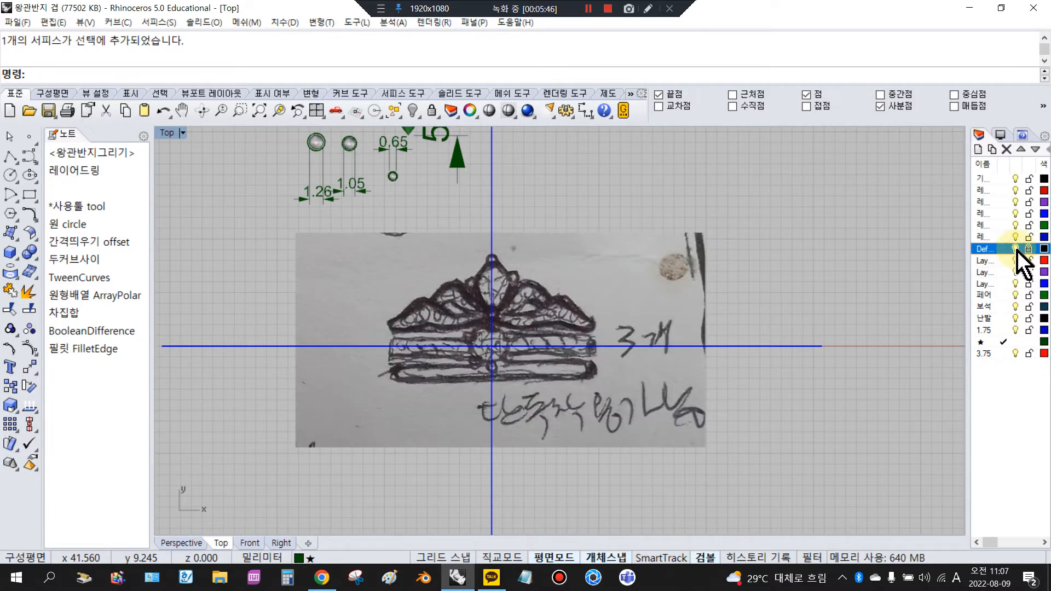
pyautogui.click(1016, 249)
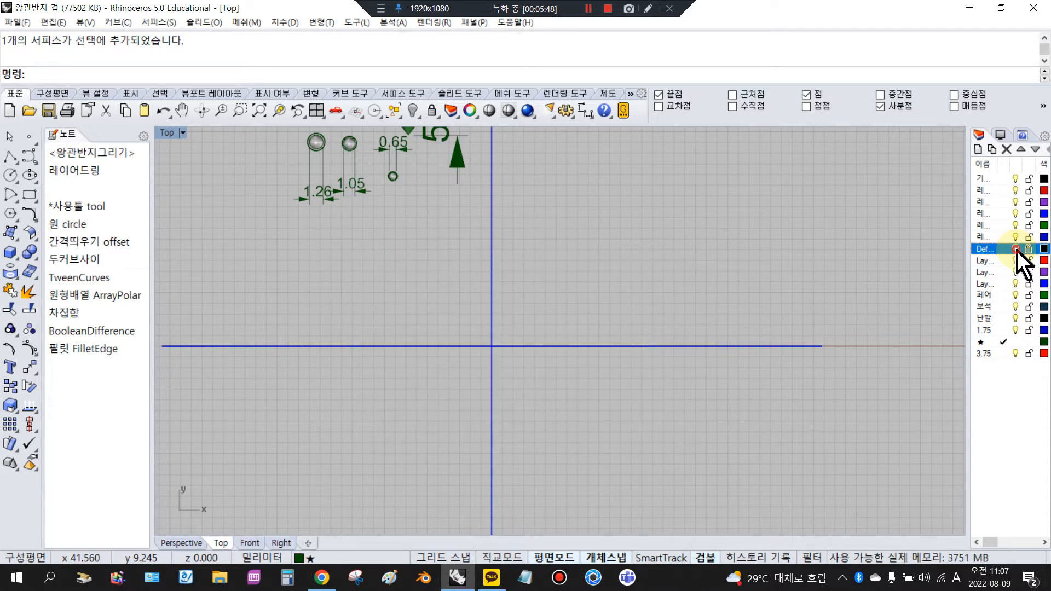
pyautogui.click(1015, 249)
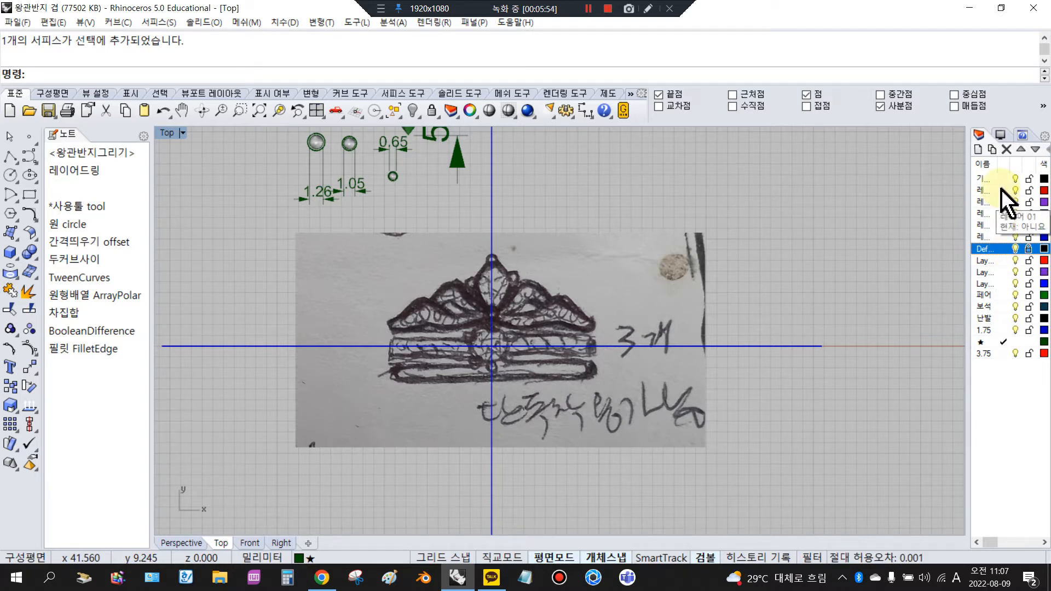
# Step: Select the horizontal and vertical blue guide lines crossing the reference sketch to identify them
pyautogui.click(811, 346)
pyautogui.click(493, 205)
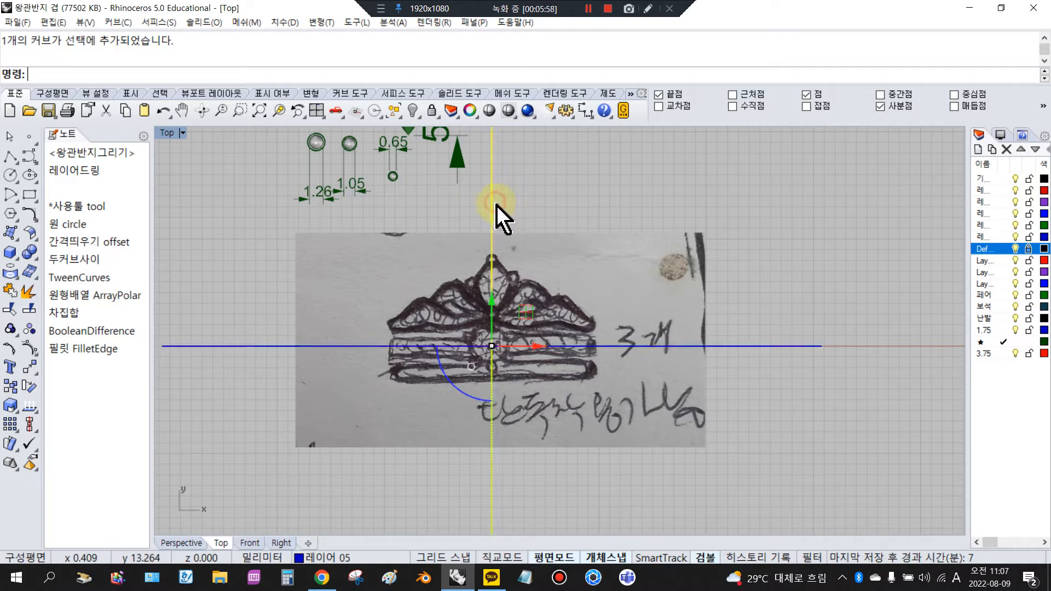
pyautogui.click(706, 213)
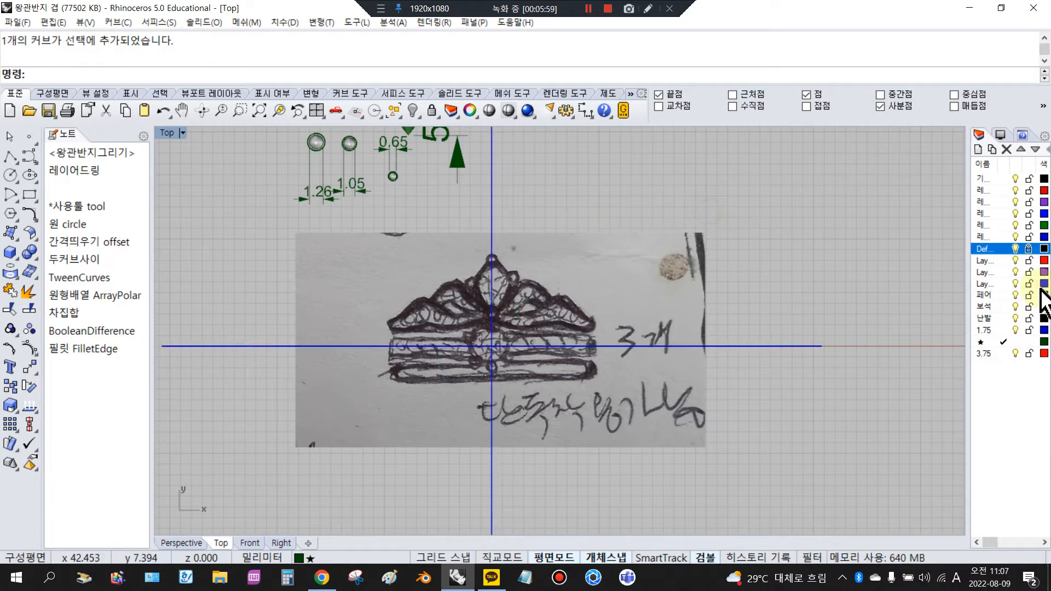
# Step: Lock the guide lines' layer 레이어 05, try to select the horizontal line, and toggle the lock until the layer is unlocked
pyautogui.click(1034, 238)
pyautogui.click(773, 347)
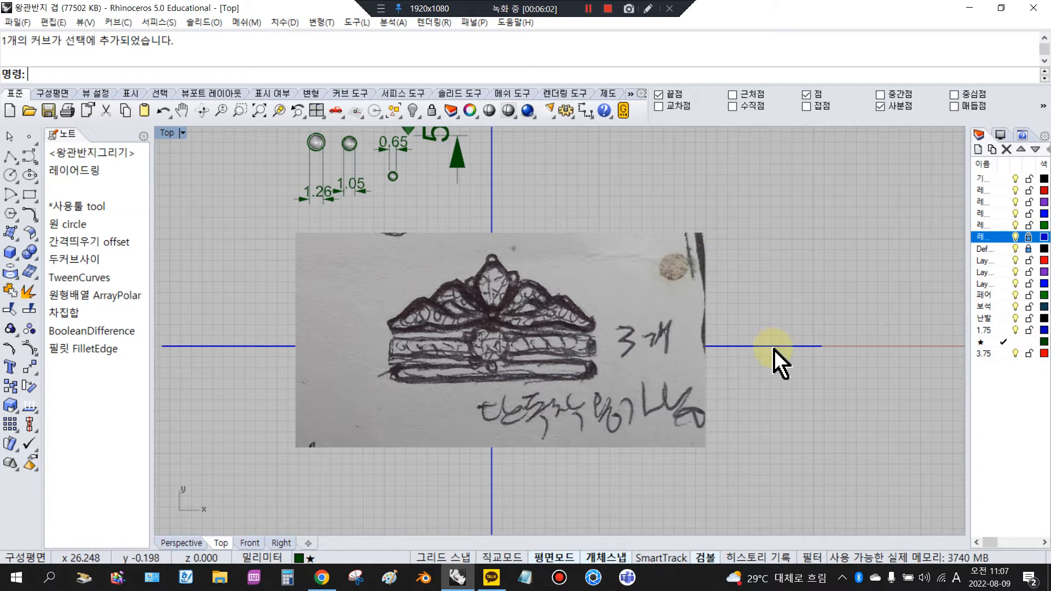
pyautogui.click(1029, 238)
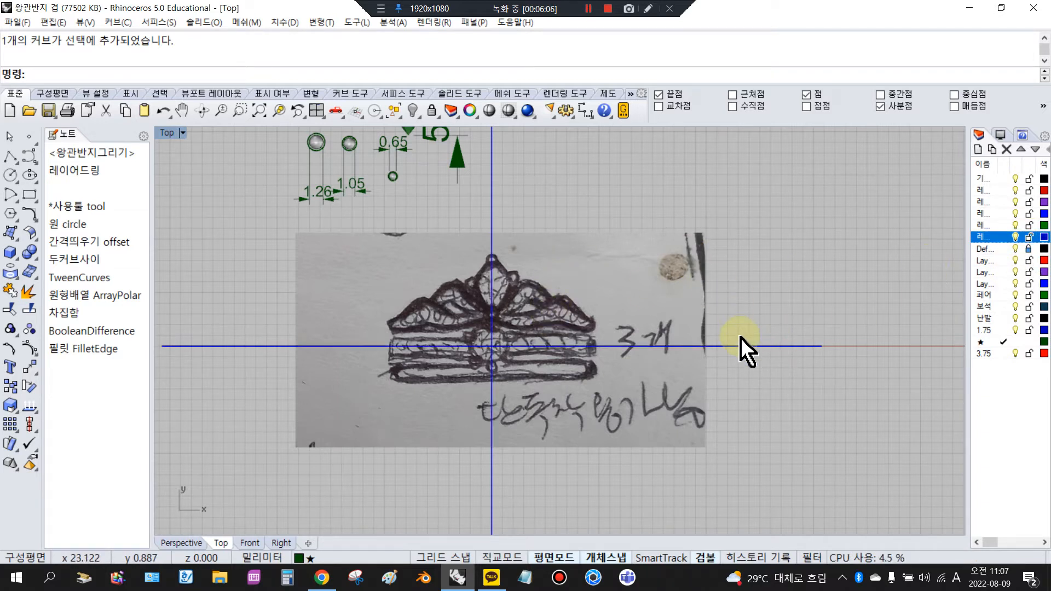
pyautogui.click(1029, 238)
pyautogui.click(1029, 238)
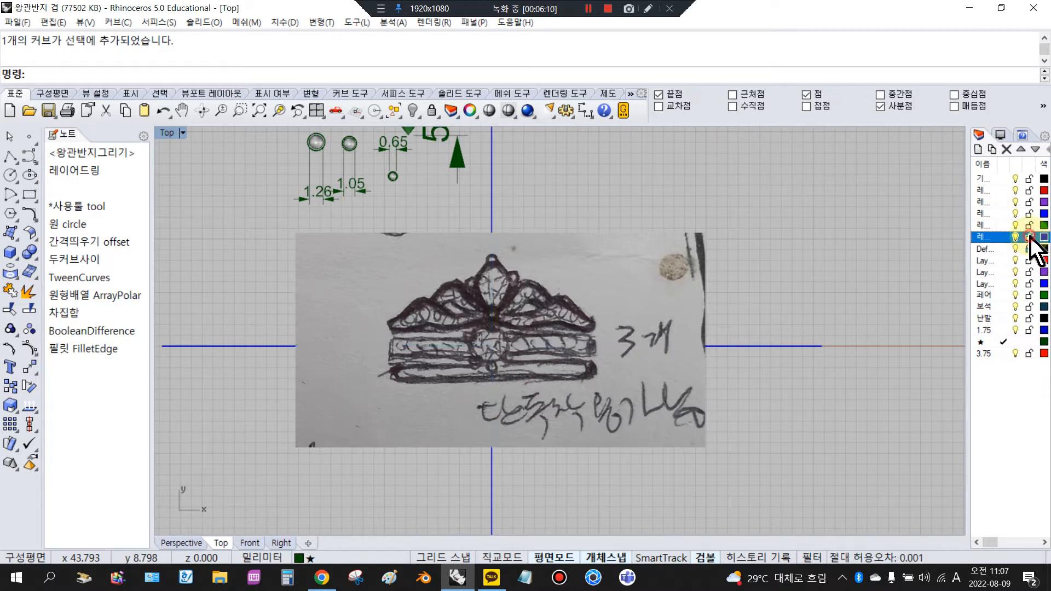
pyautogui.click(1029, 237)
pyautogui.click(1029, 237)
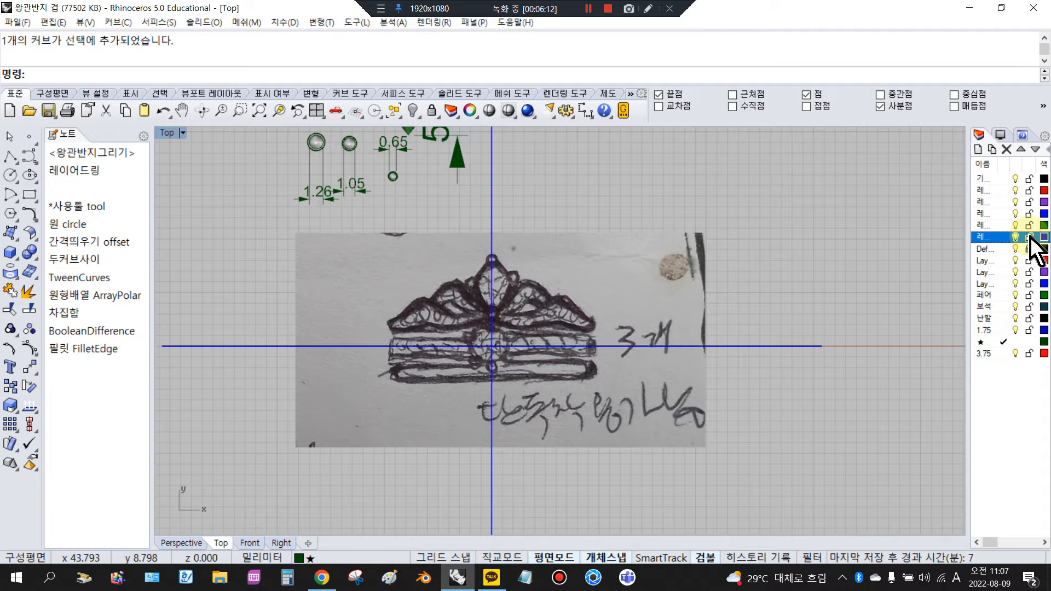
# Step: Make 레이어 01 the current layer and trace the crown's upper right wave with a degree-3 control-point curve starting on the vertical guide line
pyautogui.click(995, 190)
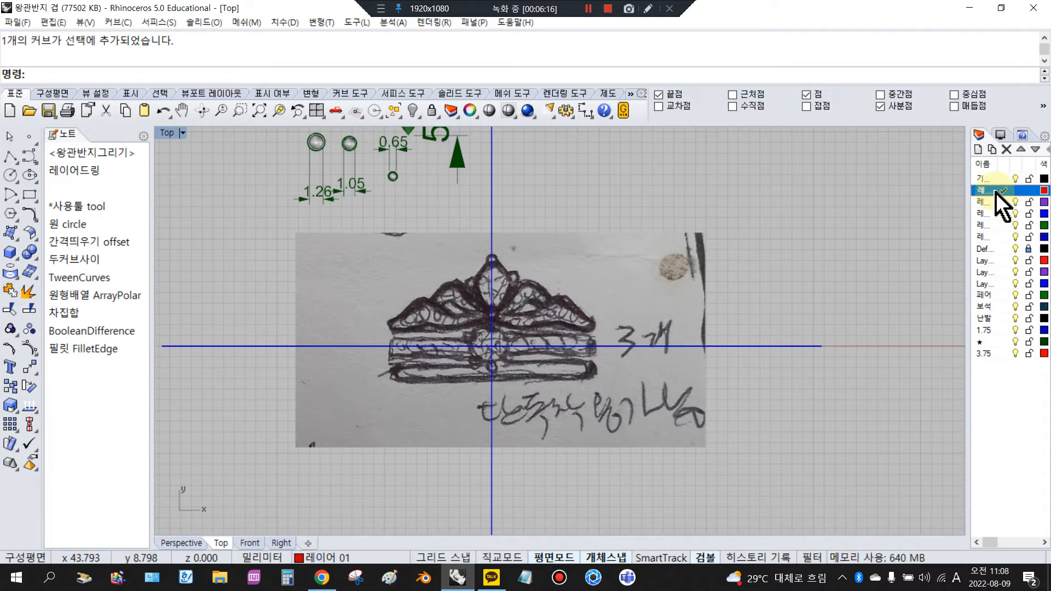
pyautogui.click(1004, 193)
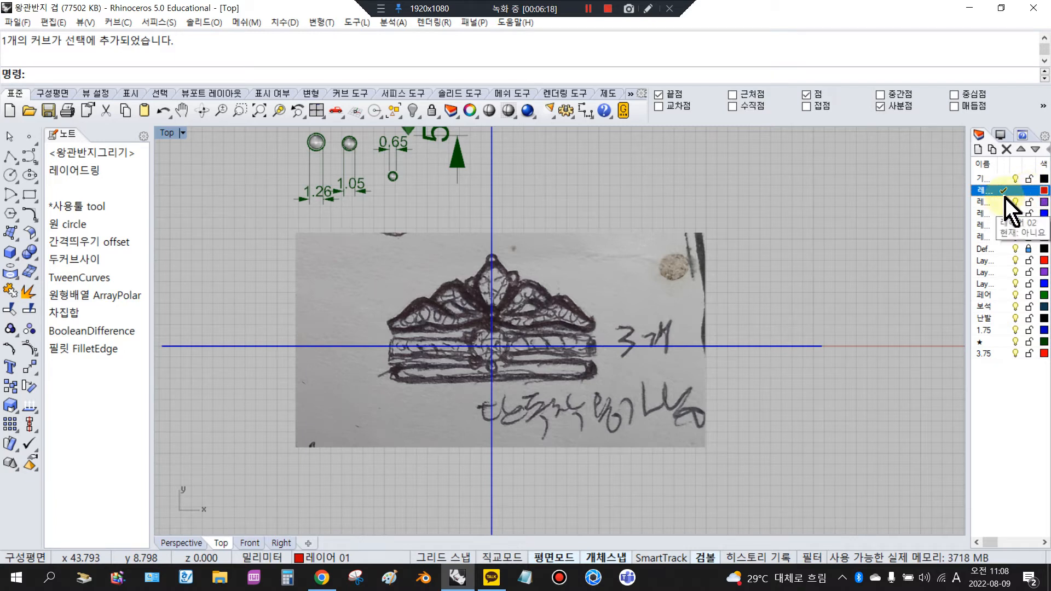
pyautogui.click(30, 158)
pyautogui.scroll(5, 437, 298)
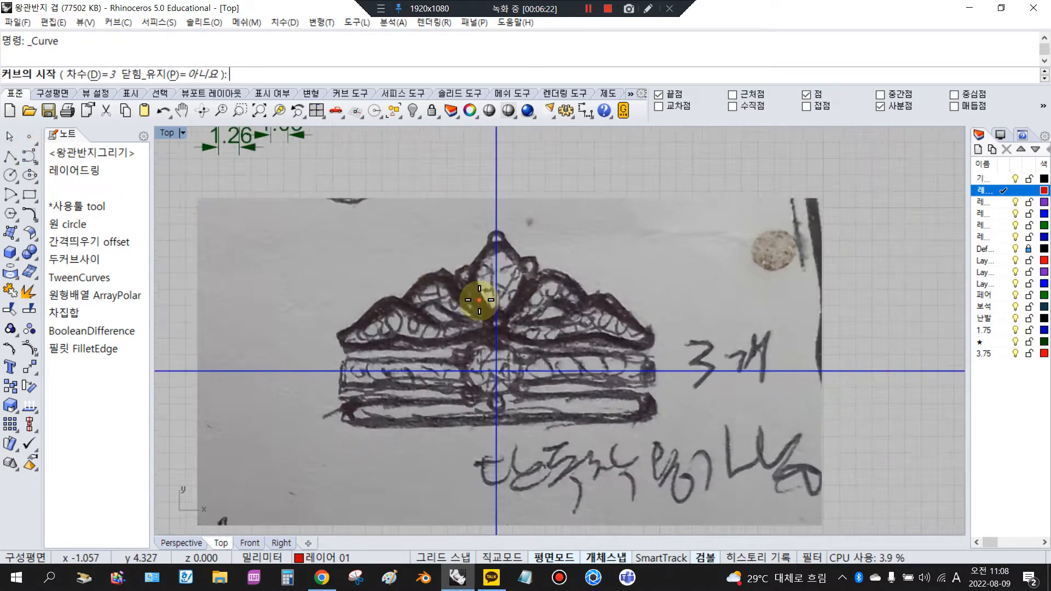
pyautogui.click(503, 331)
pyautogui.click(530, 327)
pyautogui.click(558, 303)
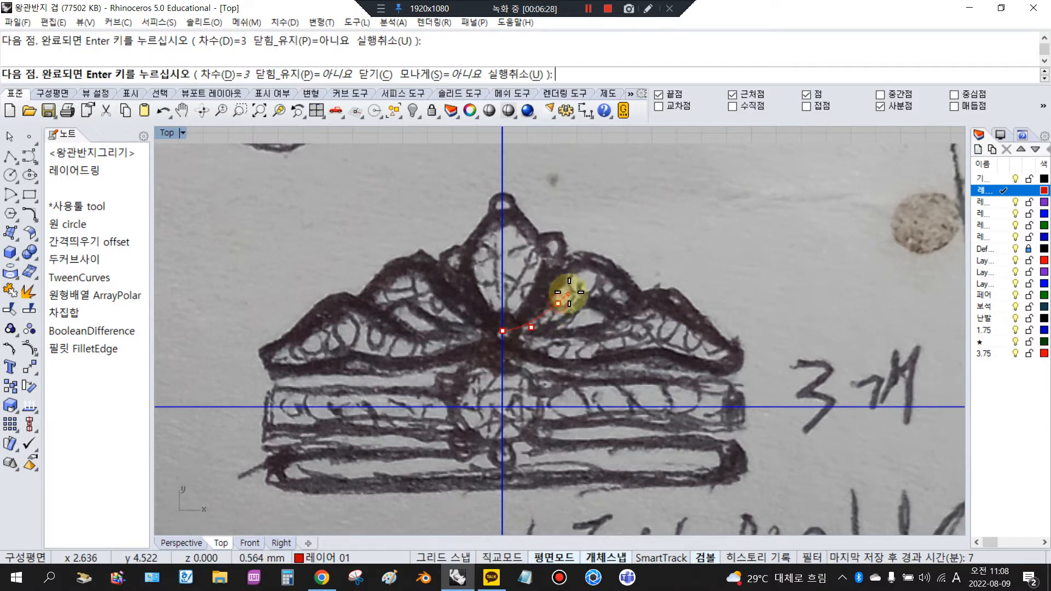
pyautogui.click(578, 280)
pyautogui.click(599, 277)
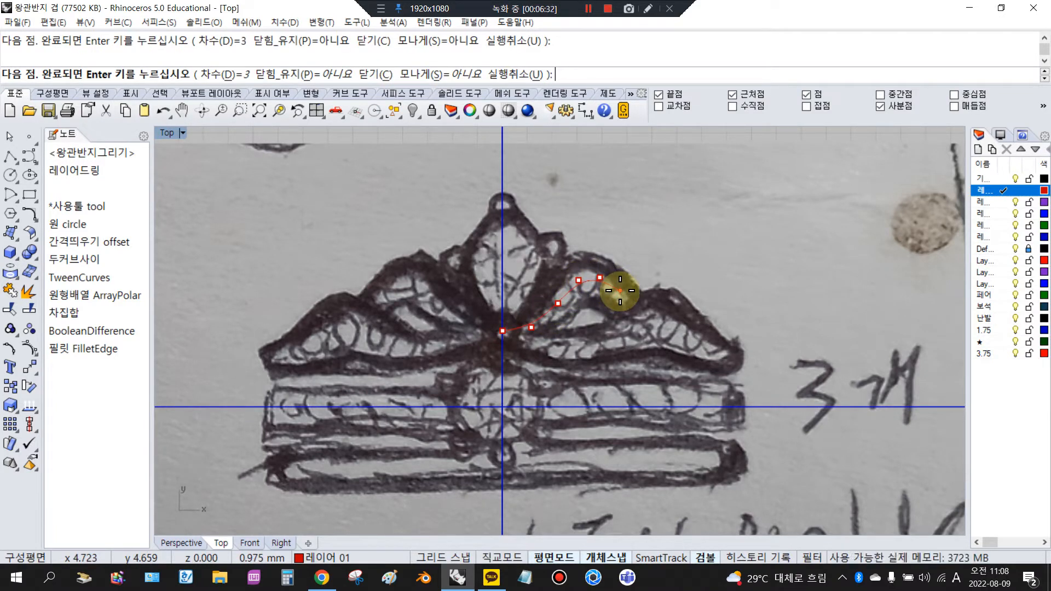
pyautogui.click(620, 291)
pyautogui.click(630, 306)
pyautogui.press('Return')
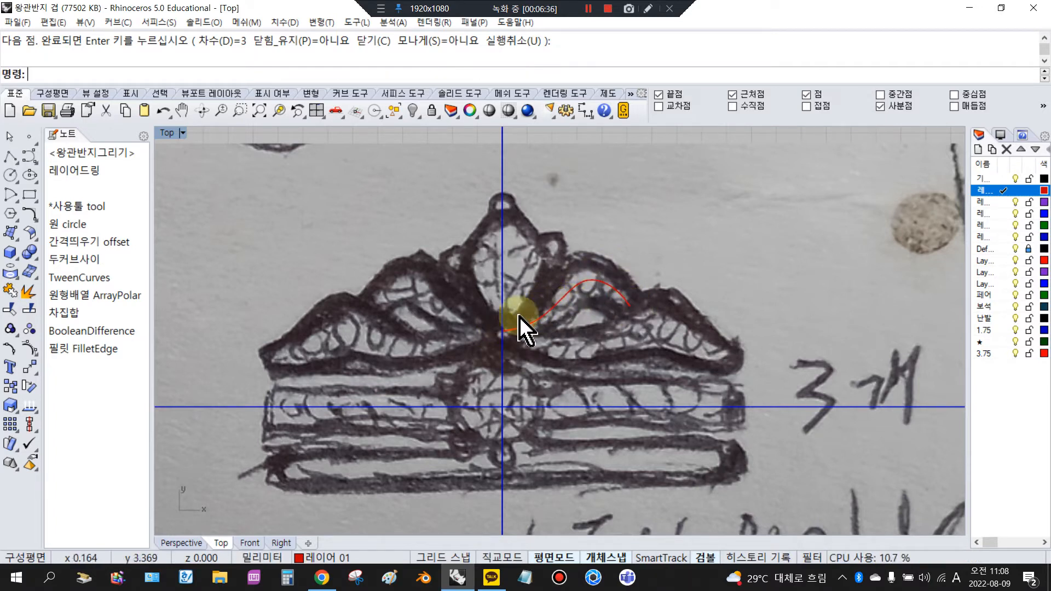
# Step: Trace the crown's lower right wave with a second curve from the same start point, ending horizontally just past the crown's right tip
pyautogui.press('Return')
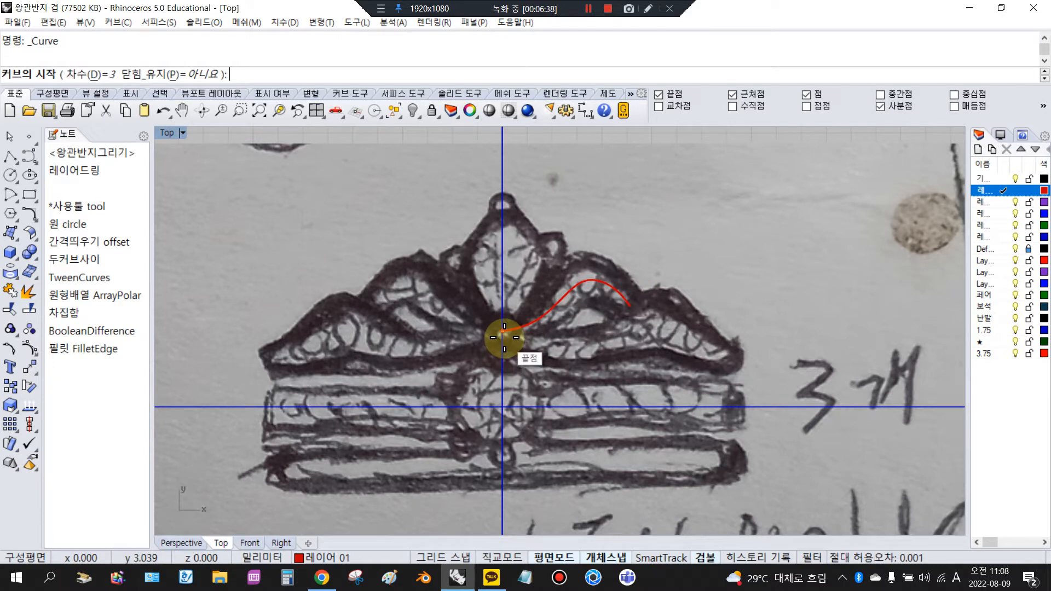
pyautogui.click(503, 331)
pyautogui.click(545, 349)
pyautogui.click(576, 348)
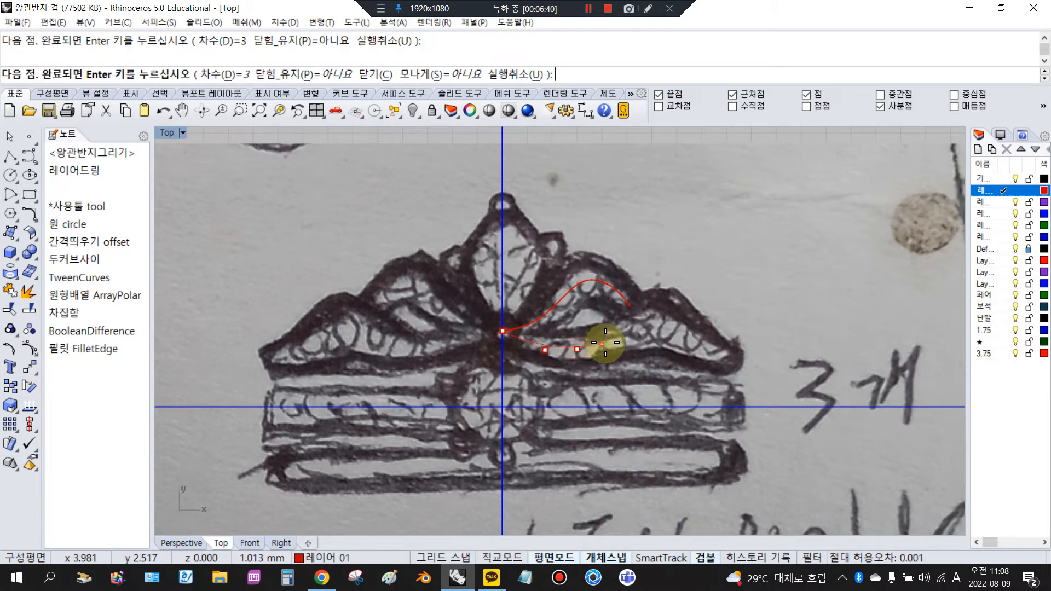
pyautogui.click(626, 337)
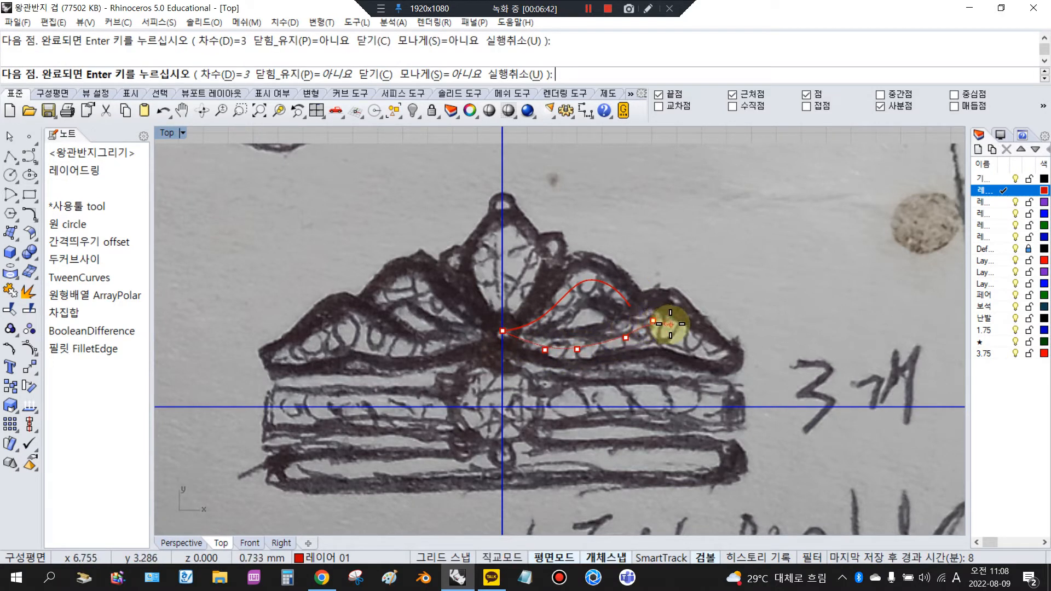
pyautogui.click(697, 343)
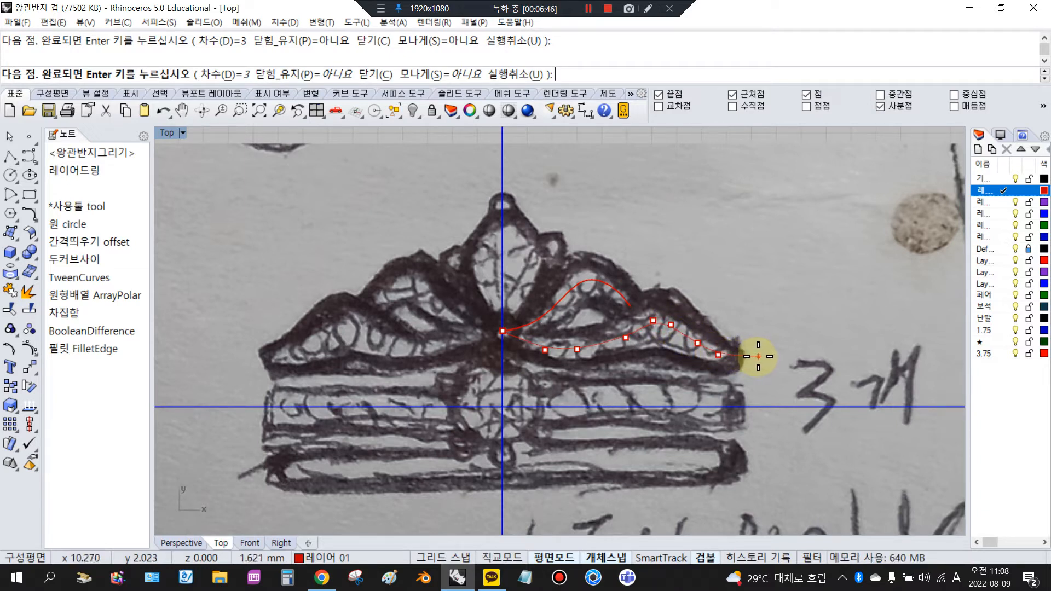
pyautogui.press('shift')
pyautogui.keyDown('shift'); pyautogui.click(761, 355); pyautogui.keyUp('shift')
pyautogui.scroll(2, 761, 356)
pyautogui.rightClick(761, 357)
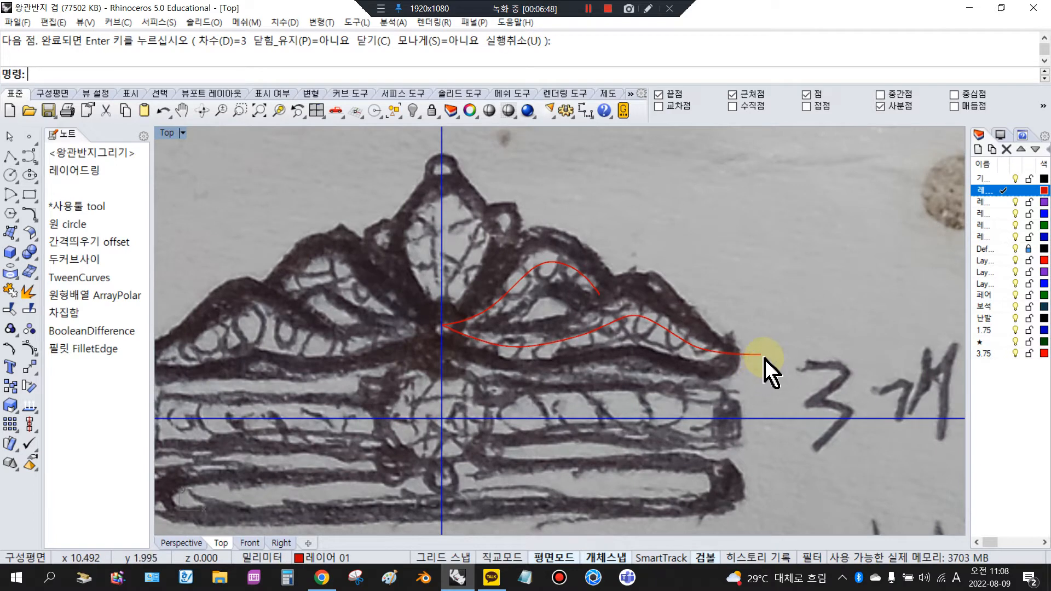
# Step: Mirror both wave curves across the vertical guide line to form the crown's left half, keeping the originals
pyautogui.click(760, 355)
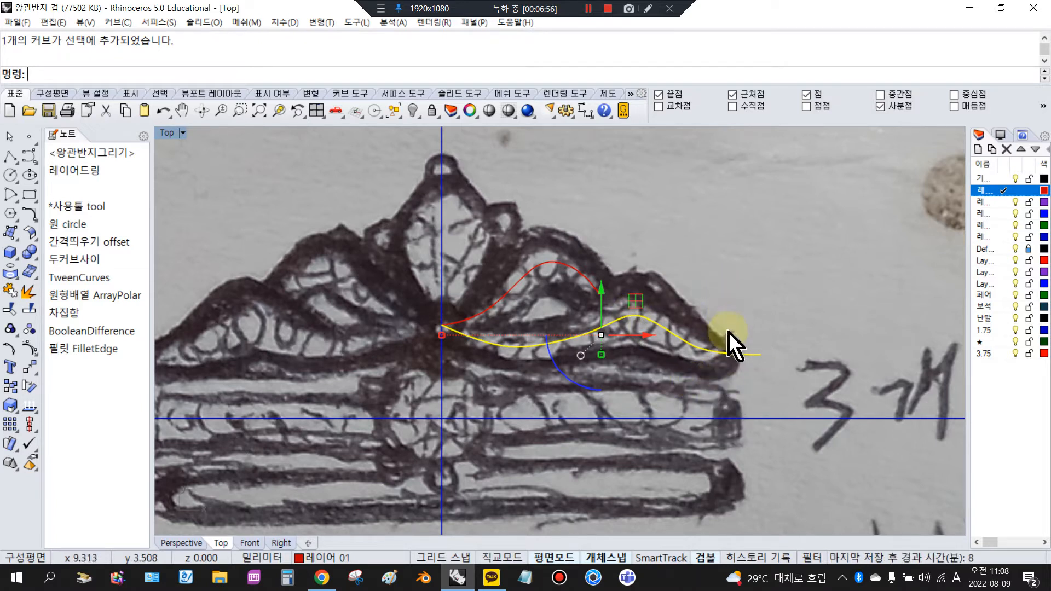
pyautogui.click(769, 363)
pyautogui.scroll(-3, 695, 263)
pyautogui.click(634, 264)
pyautogui.moveTo(33, 366); pyautogui.dragTo(184, 263)
pyautogui.click(280, 280)
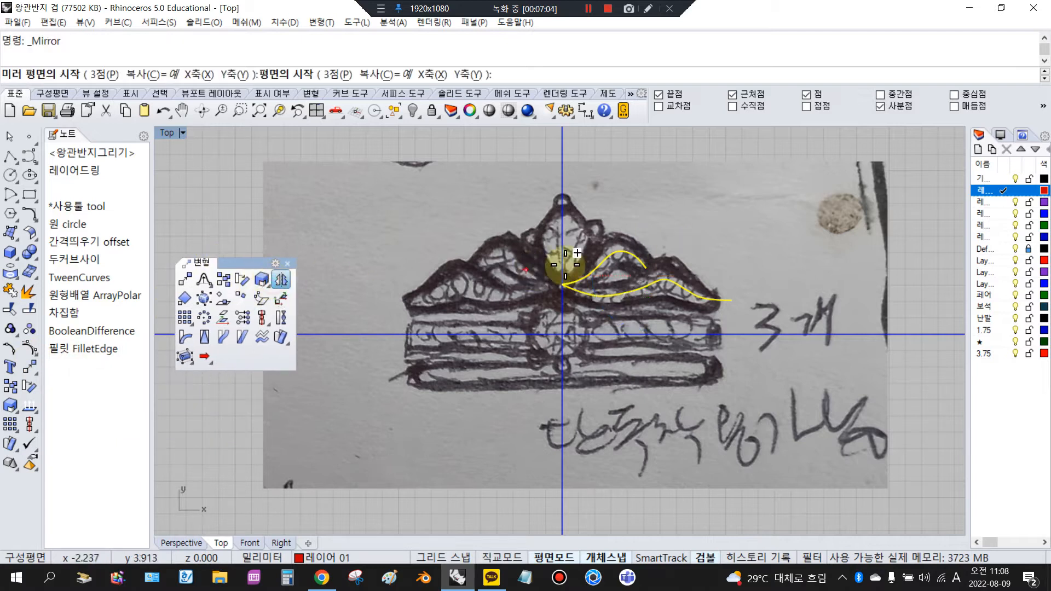
pyautogui.click(563, 268)
pyautogui.click(562, 257)
pyautogui.click(502, 225)
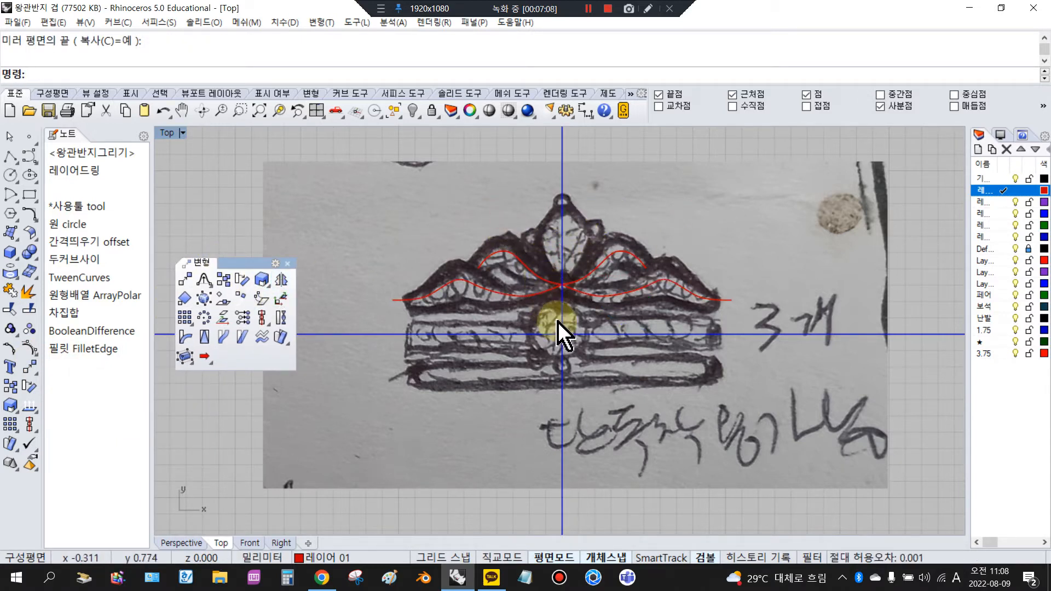
# Step: Join the two mirrored halves of the lower wave into one open curve, and select the upper wave's right curve
pyautogui.click(549, 294)
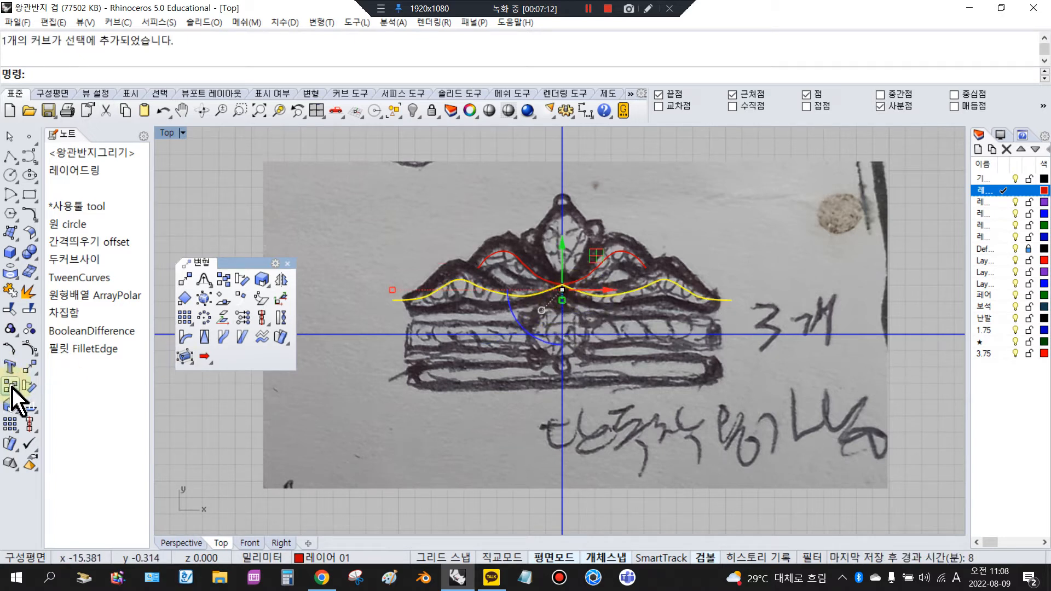
pyautogui.click(9, 293)
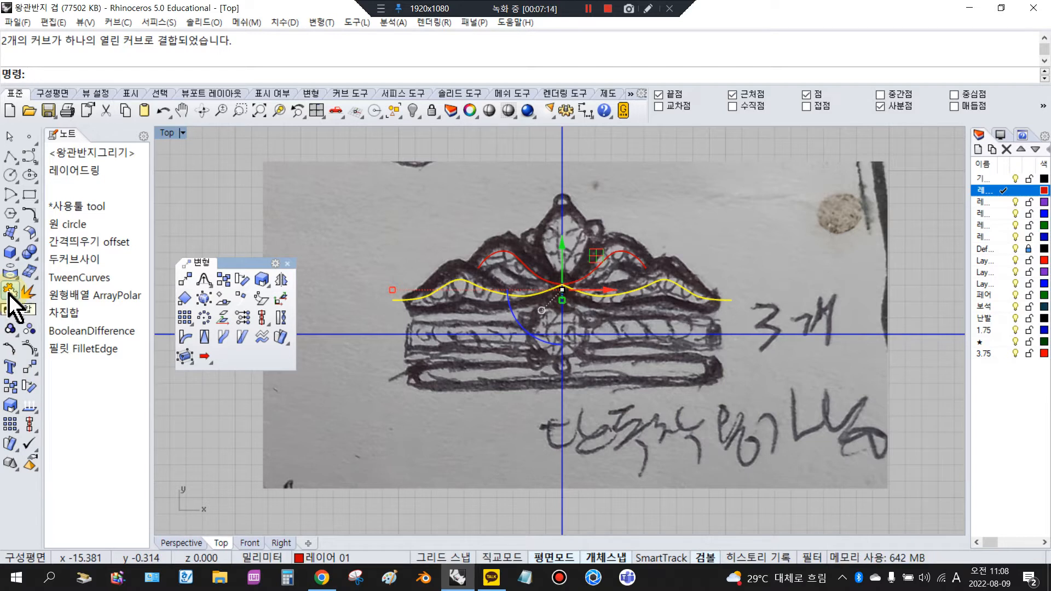
pyautogui.click(413, 218)
pyautogui.click(622, 254)
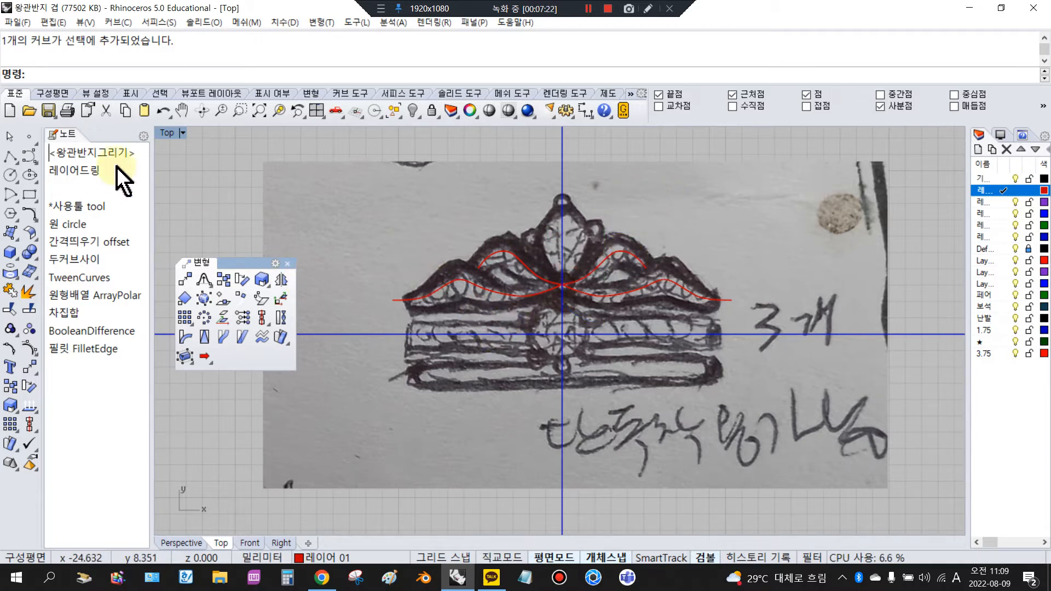
# Step: Maximize the Front view and draw a circle 16 mm in diameter centred on the origin
pyautogui.doubleClick(168, 133)
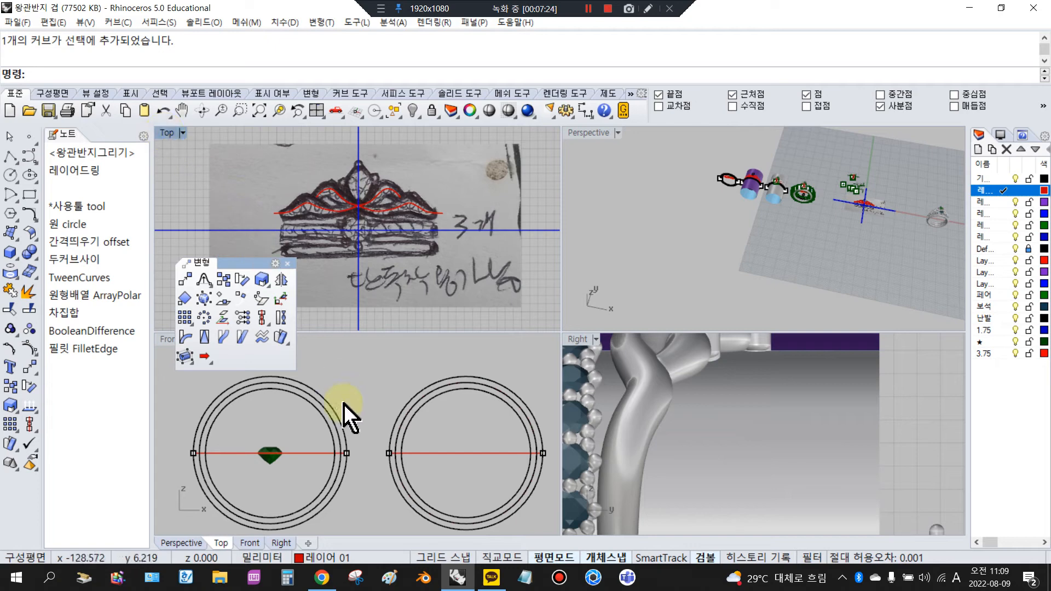
pyautogui.click(162, 341)
pyautogui.doubleClick(162, 340)
pyautogui.scroll(-5, 438, 416)
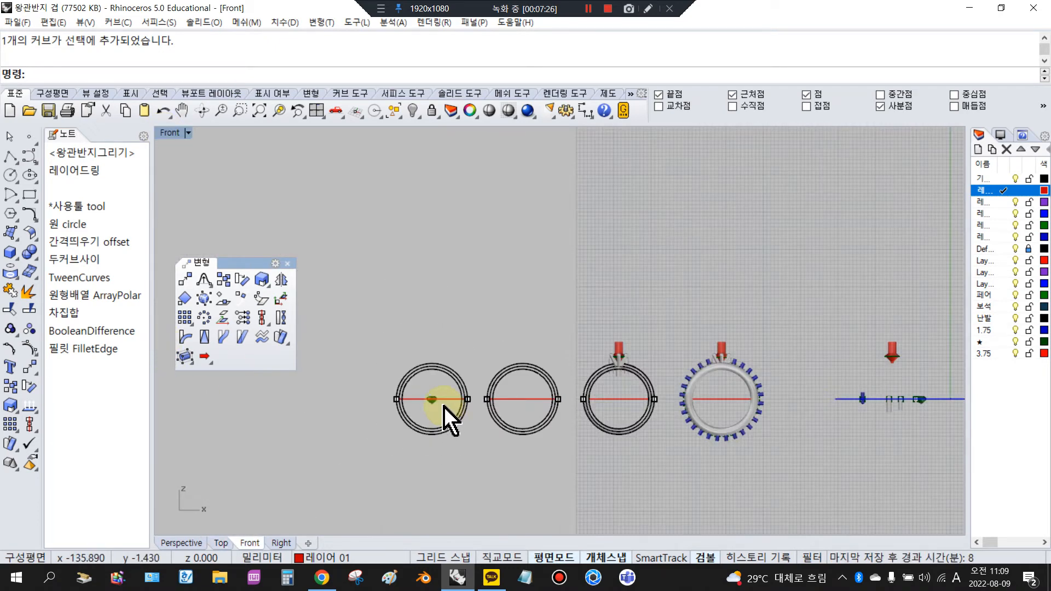
pyautogui.scroll(2, 582, 416)
pyautogui.scroll(3, 582, 416)
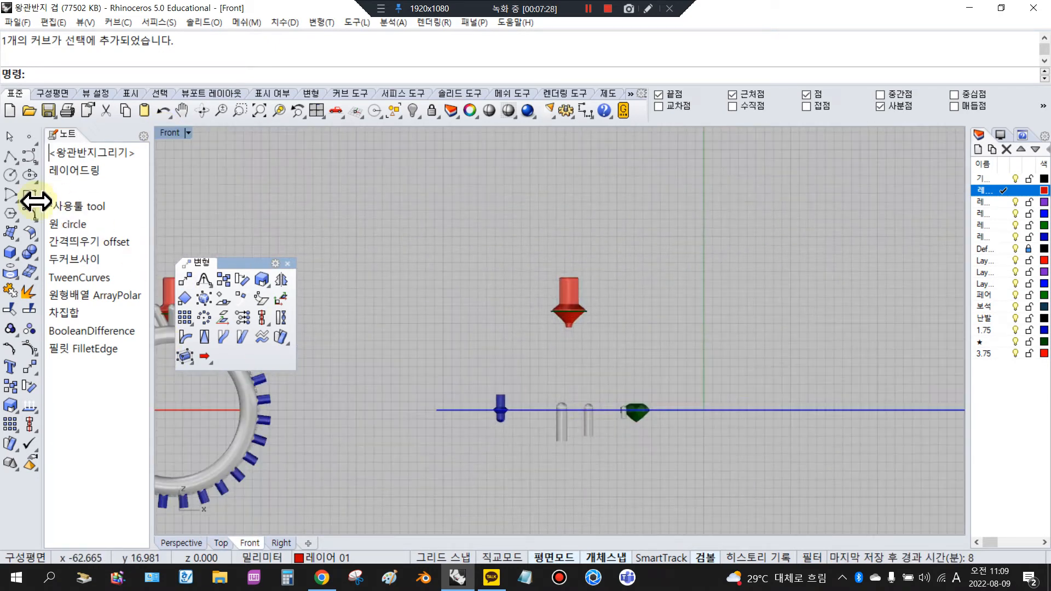
pyautogui.click(10, 176)
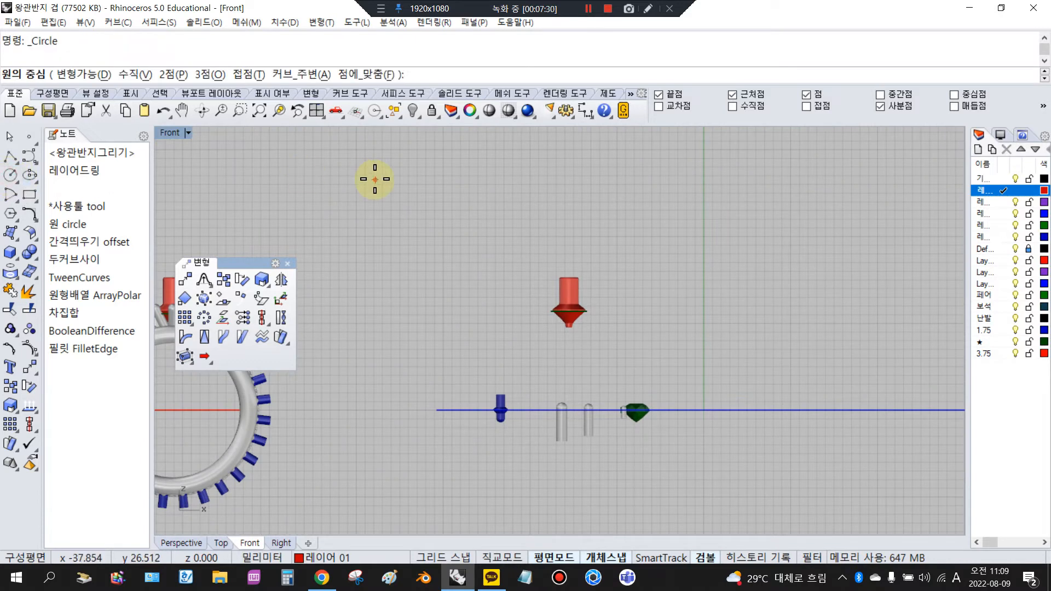
pyautogui.write('0')
pyautogui.press('Return')
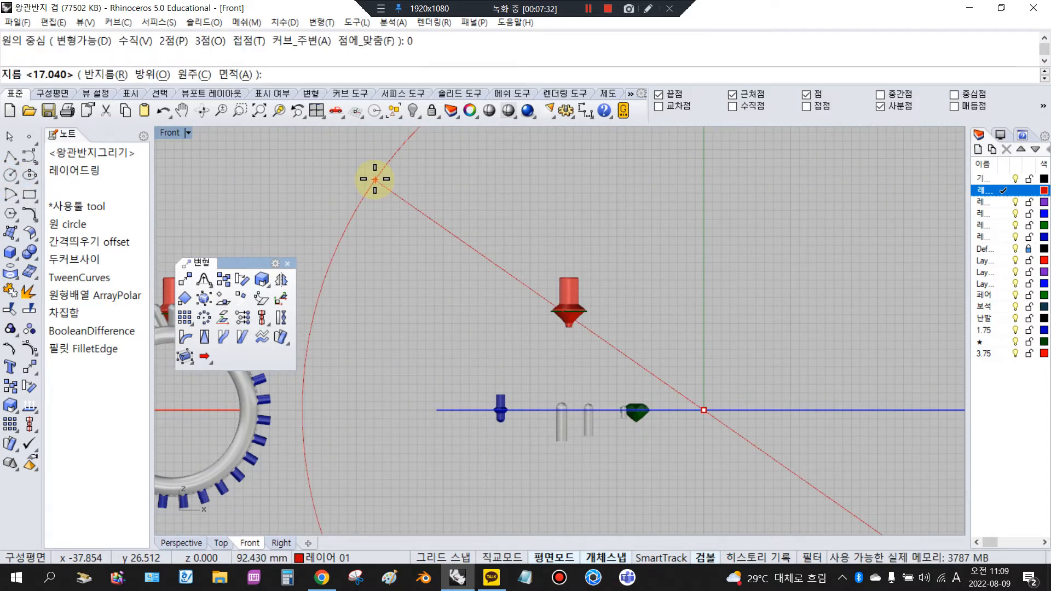
pyautogui.write('16')
pyautogui.press('Return')
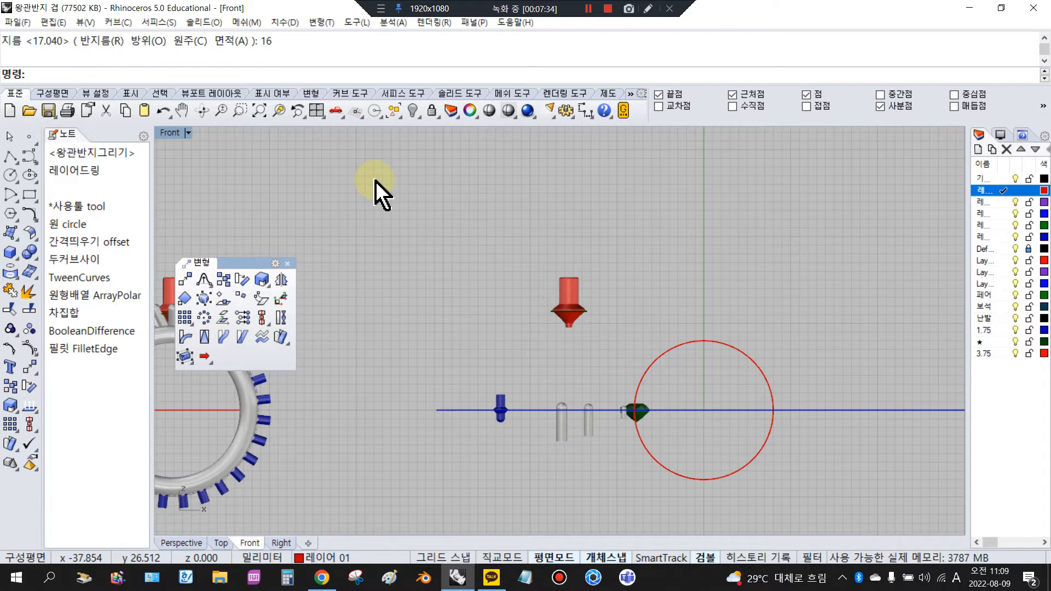
# Step: Move the 16 mm circle to the 기본값 layer and make that layer current
pyautogui.click(699, 342)
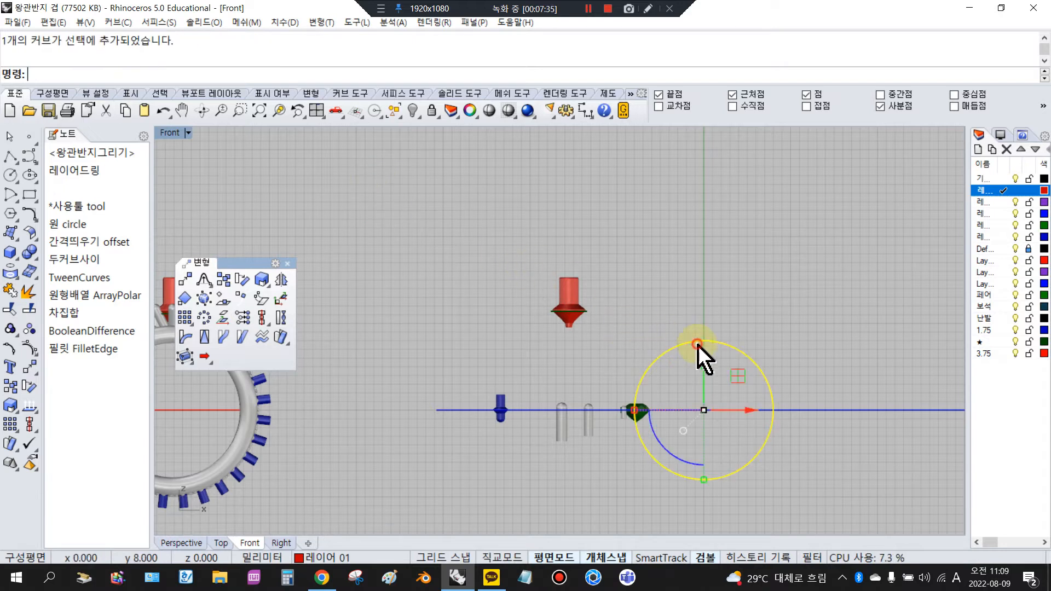
pyautogui.rightClick(996, 181)
pyautogui.click(997, 417)
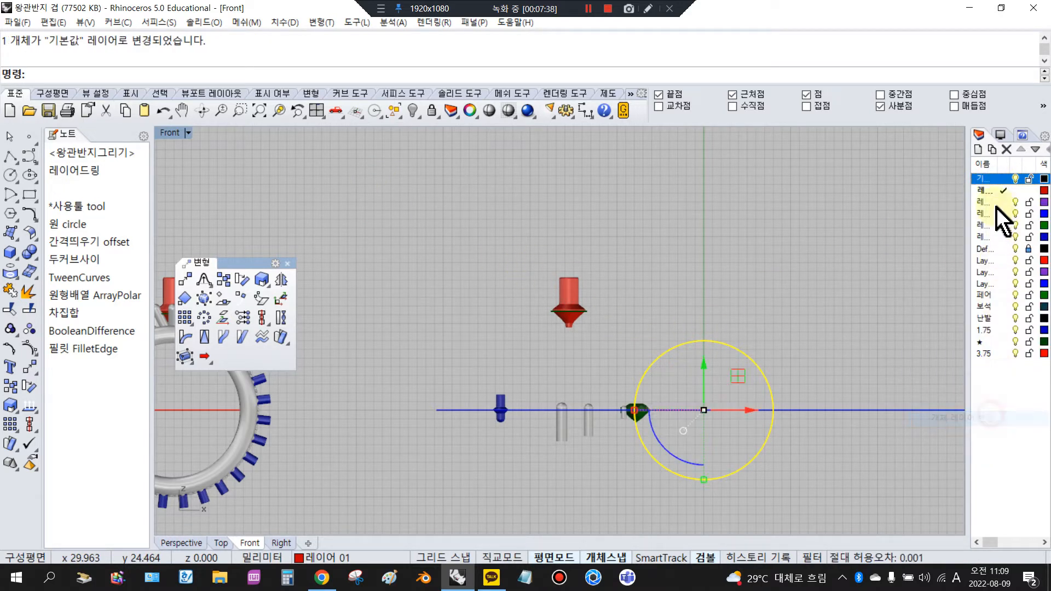
pyautogui.click(1008, 181)
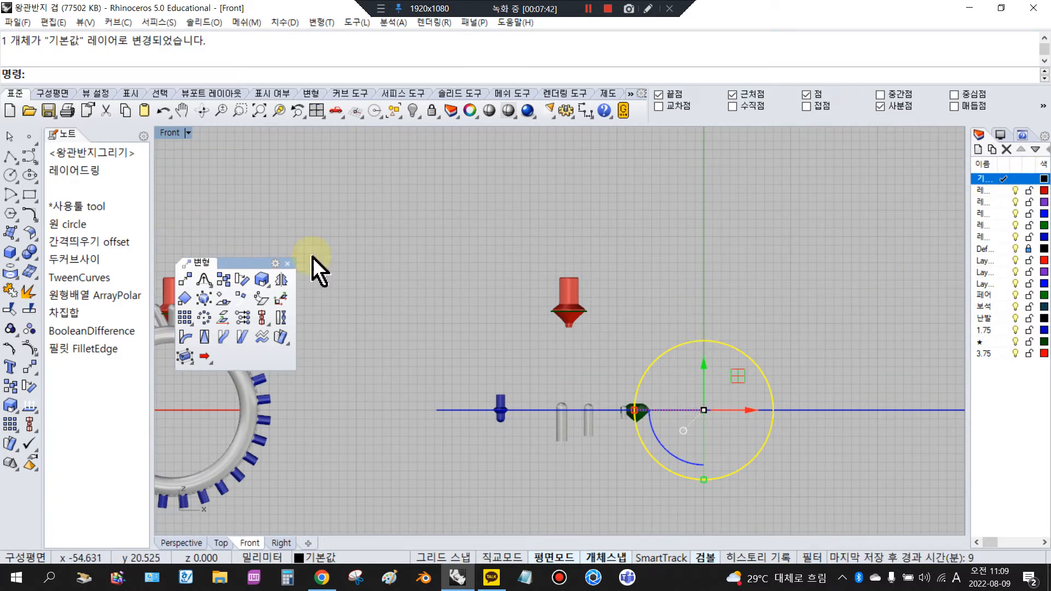
# Step: Offset the 16 mm circle outward by 1.5 mm
pyautogui.click(30, 217)
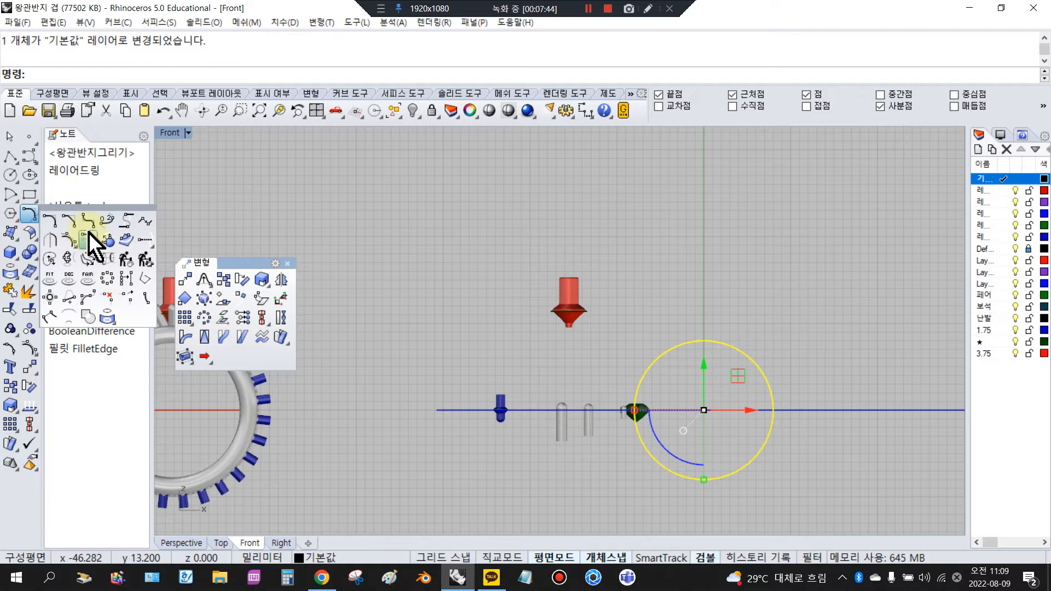
pyautogui.click(91, 241)
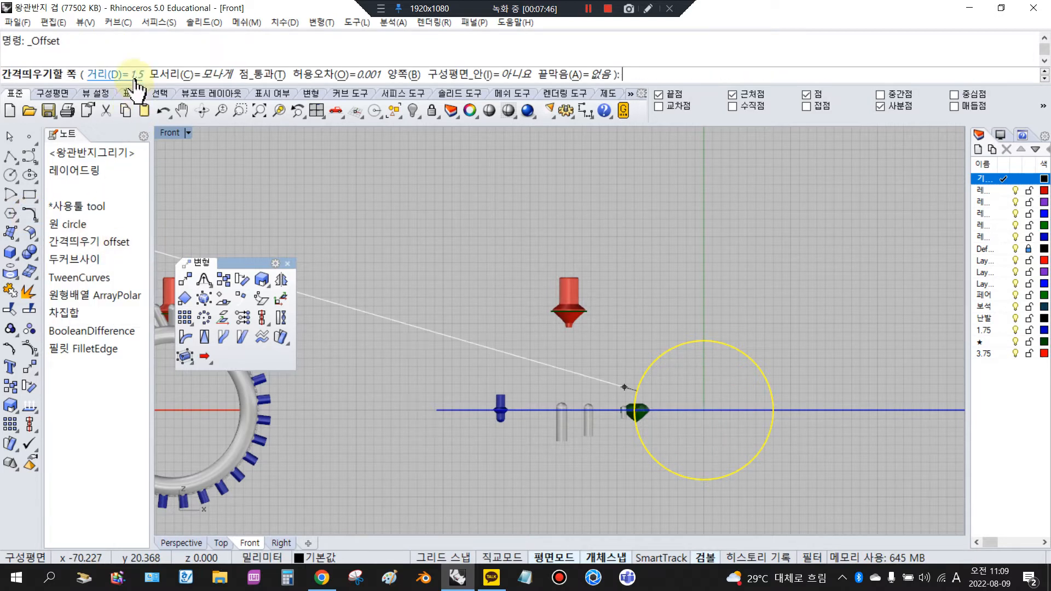
pyautogui.click(721, 205)
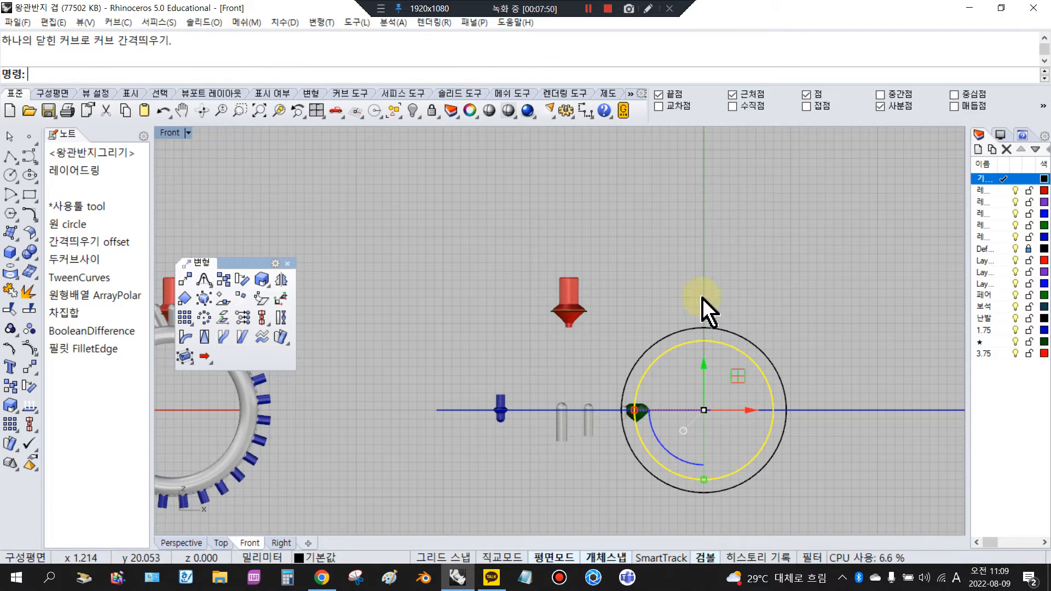
# Step: Create one tween curve midway between the 16 mm circle and its 1.5 mm outward offset
pyautogui.click(701, 329)
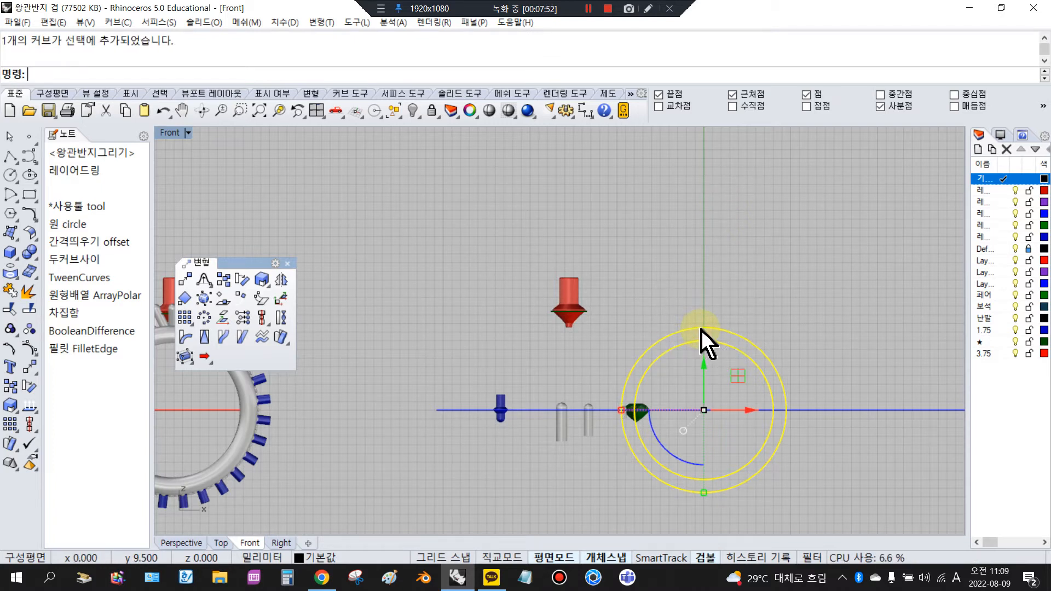
pyautogui.click(33, 214)
pyautogui.click(31, 159)
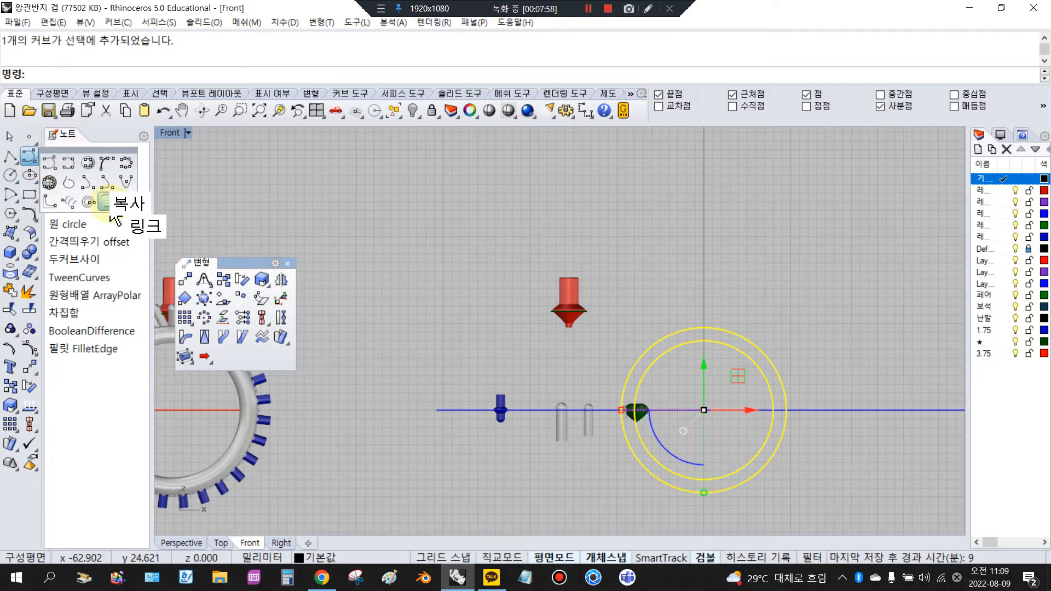
pyautogui.click(107, 204)
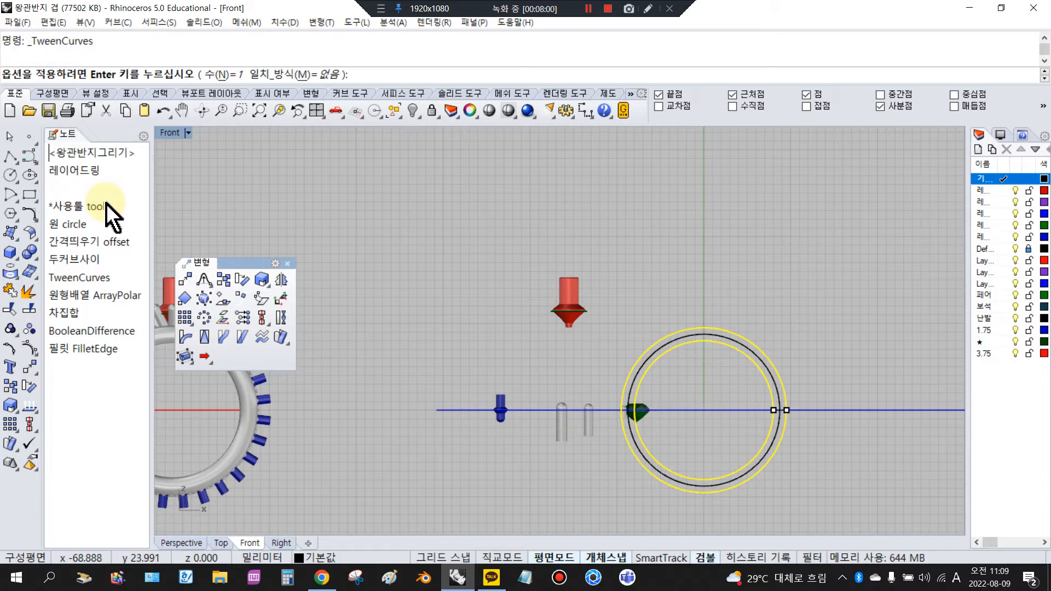
pyautogui.click(234, 79)
pyautogui.scroll(5, 706, 307)
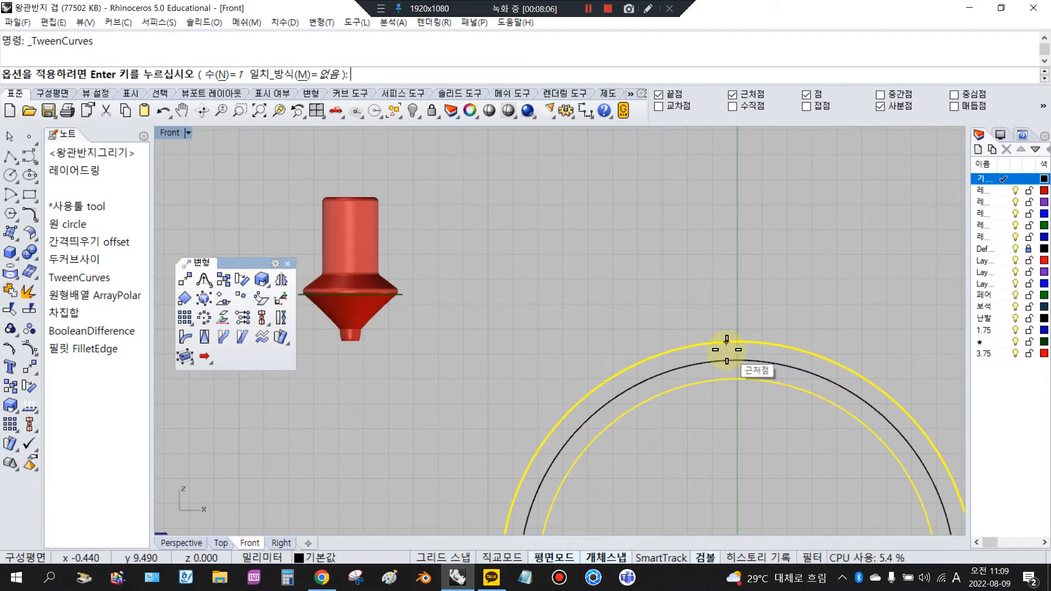
pyautogui.click(237, 75)
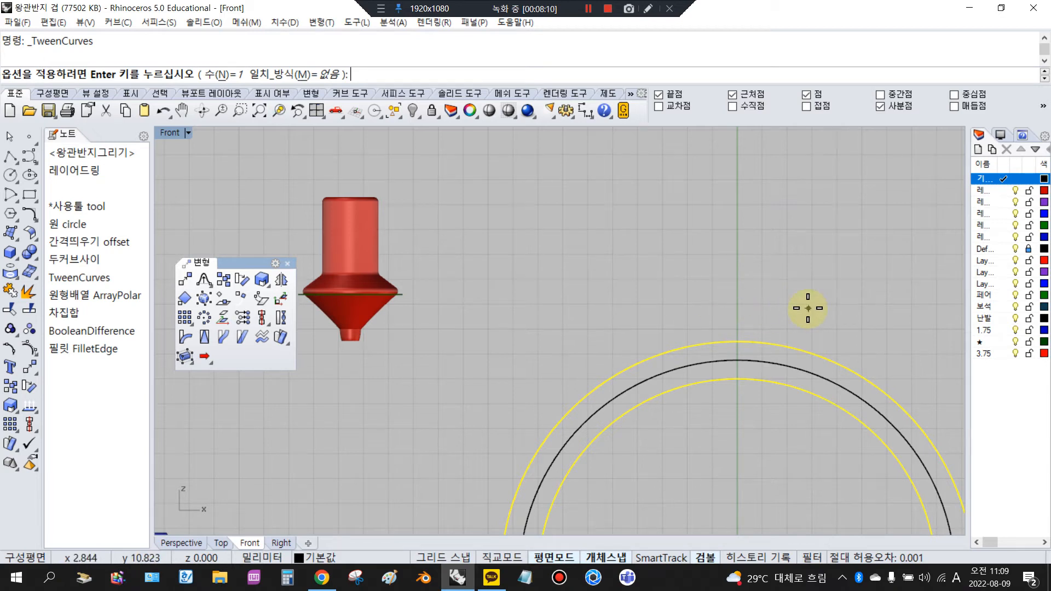
pyautogui.scroll(-5, 580, 233)
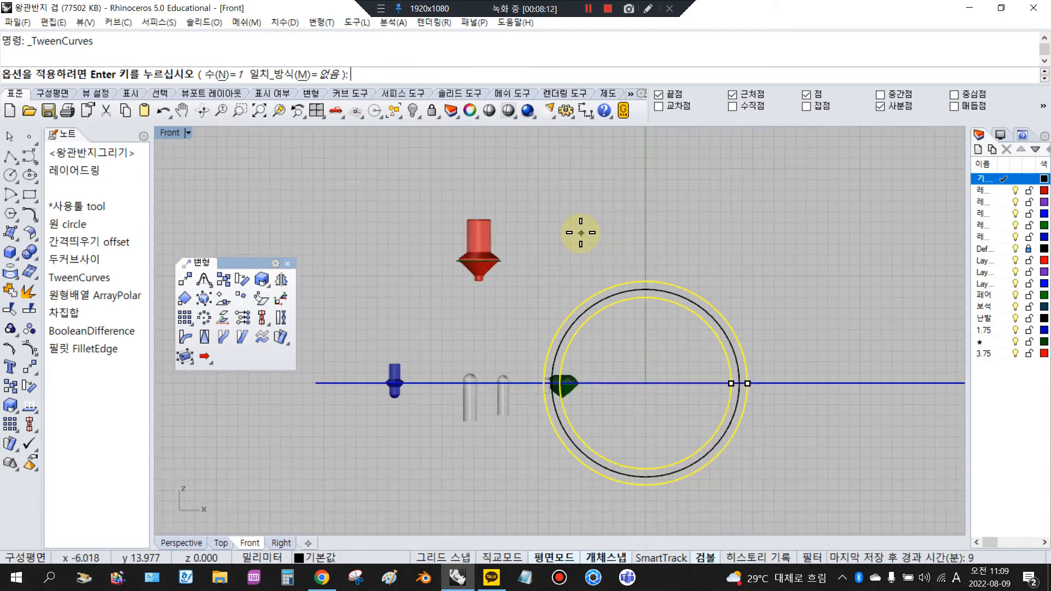
pyautogui.press('Return')
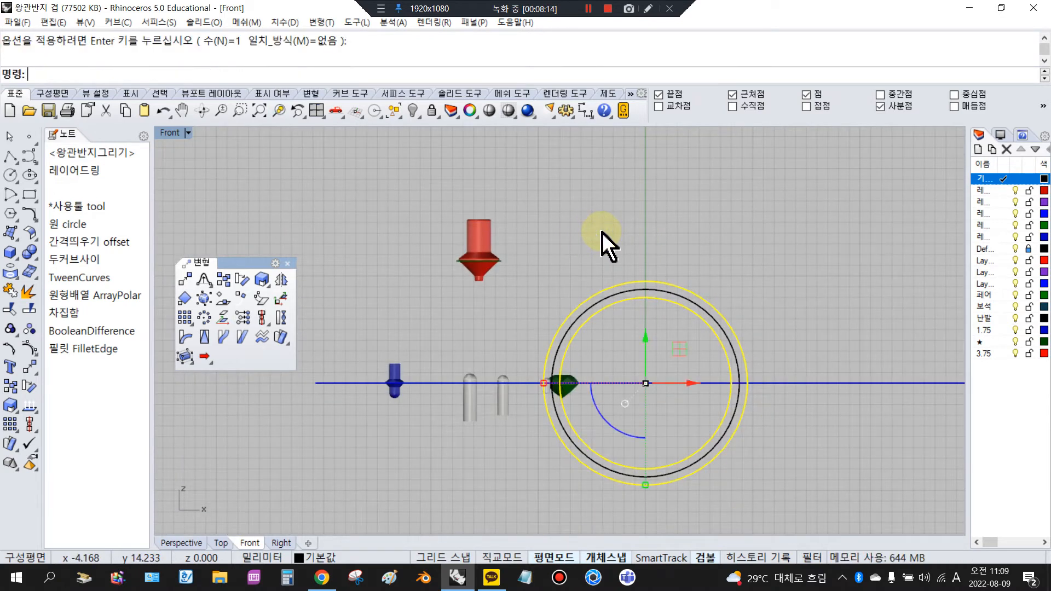
# Step: Select only the middle circle and make 레이어 02 the current layer
pyautogui.click(650, 290)
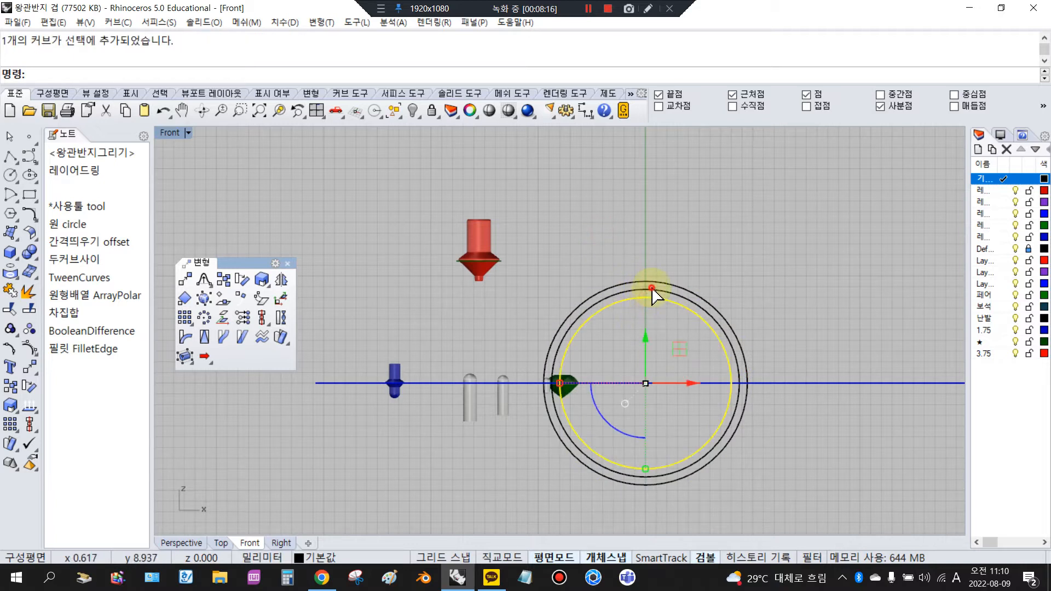
pyautogui.click(682, 255)
pyautogui.click(663, 290)
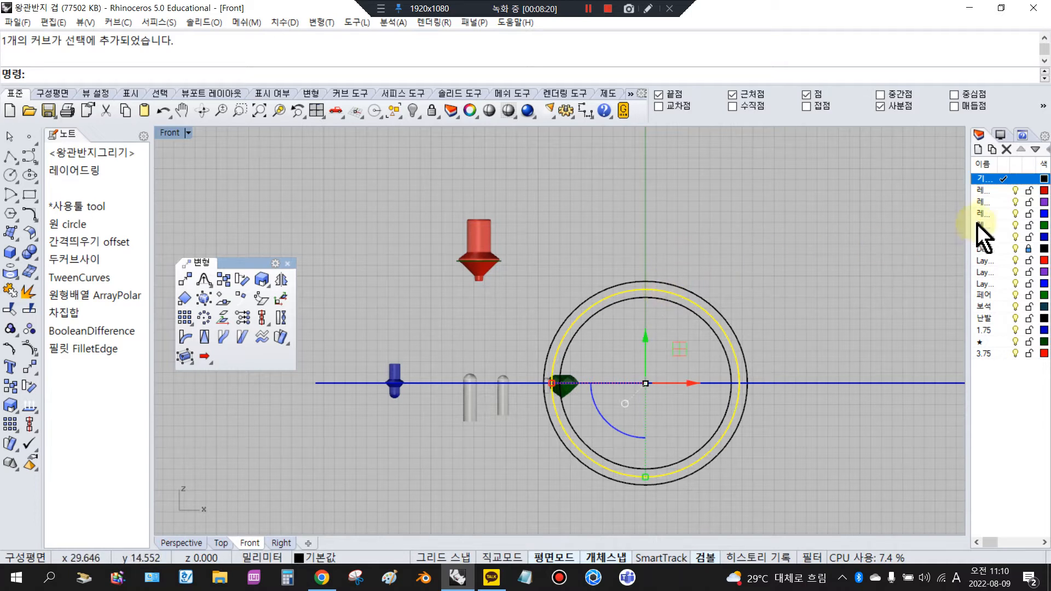
pyautogui.doubleClick(171, 133)
pyautogui.scroll(-18, 349, 188)
pyautogui.scroll(9, 322, 181)
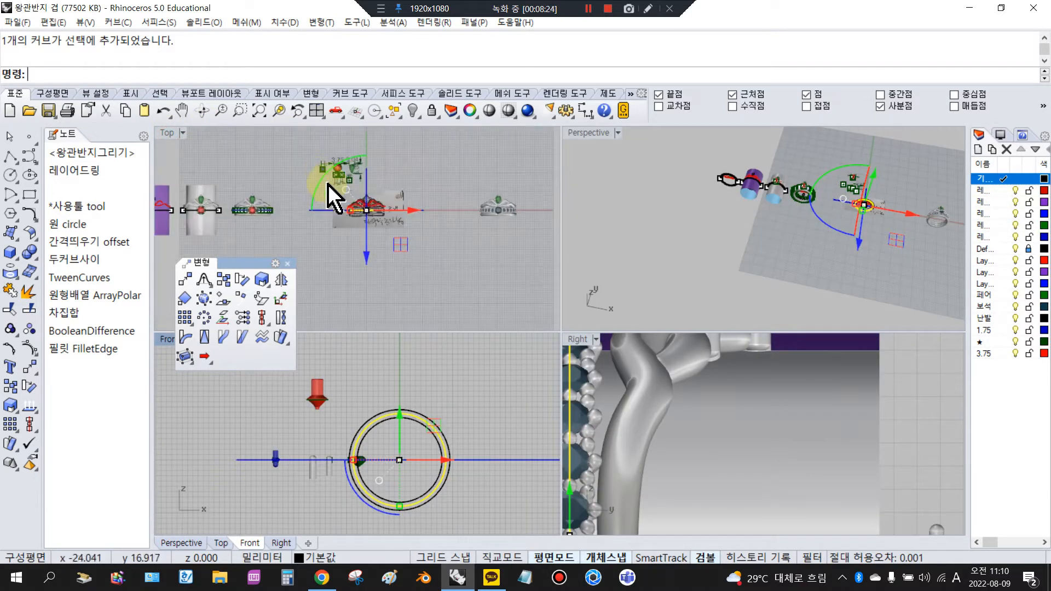
pyautogui.scroll(-4, 498, 198)
pyautogui.click(1004, 202)
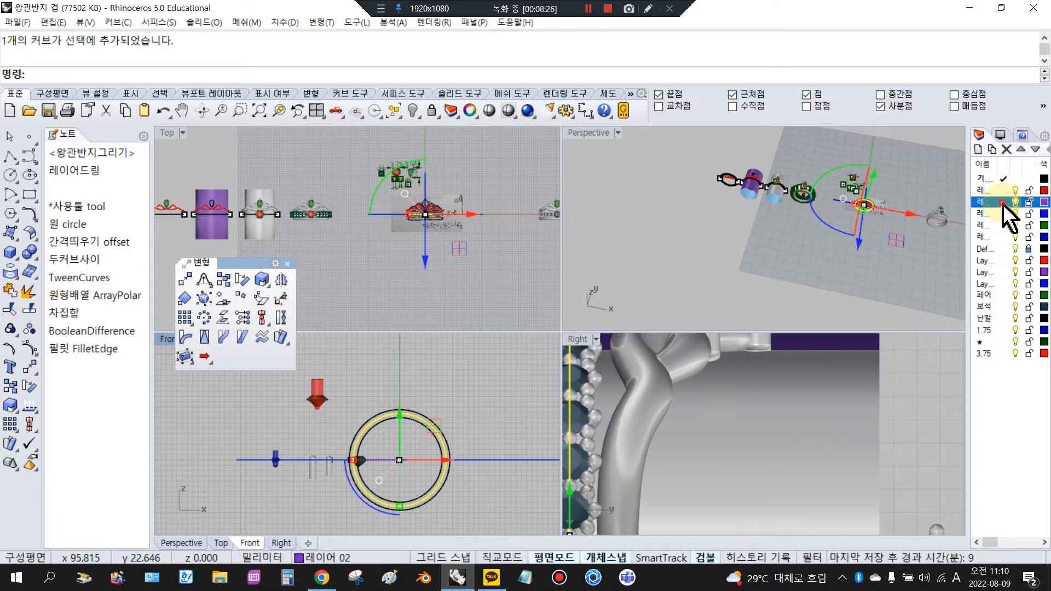
# Step: Extrude the middle circle into an open cylindrical surface, about 10.6 mm to each side
pyautogui.scroll(1, 441, 211)
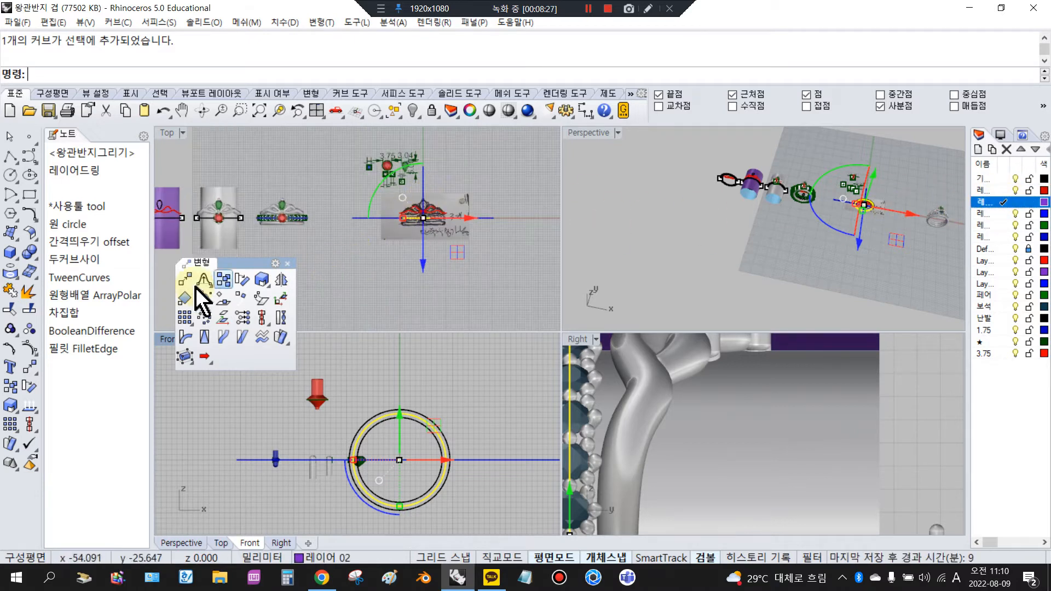
pyautogui.click(14, 229)
pyautogui.moveTo(46, 228); pyautogui.dragTo(197, 173)
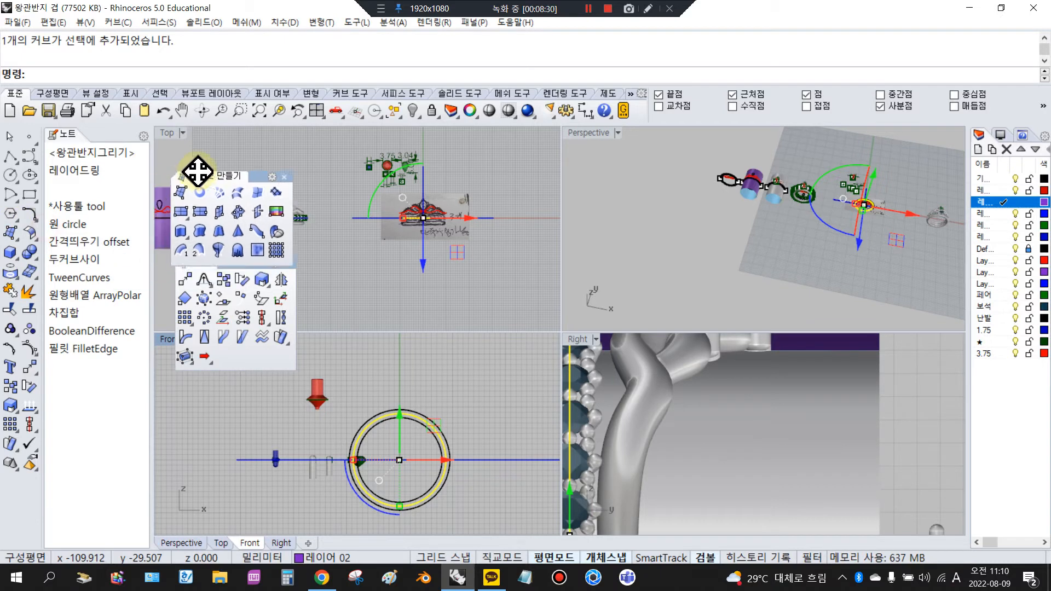
pyautogui.click(184, 228)
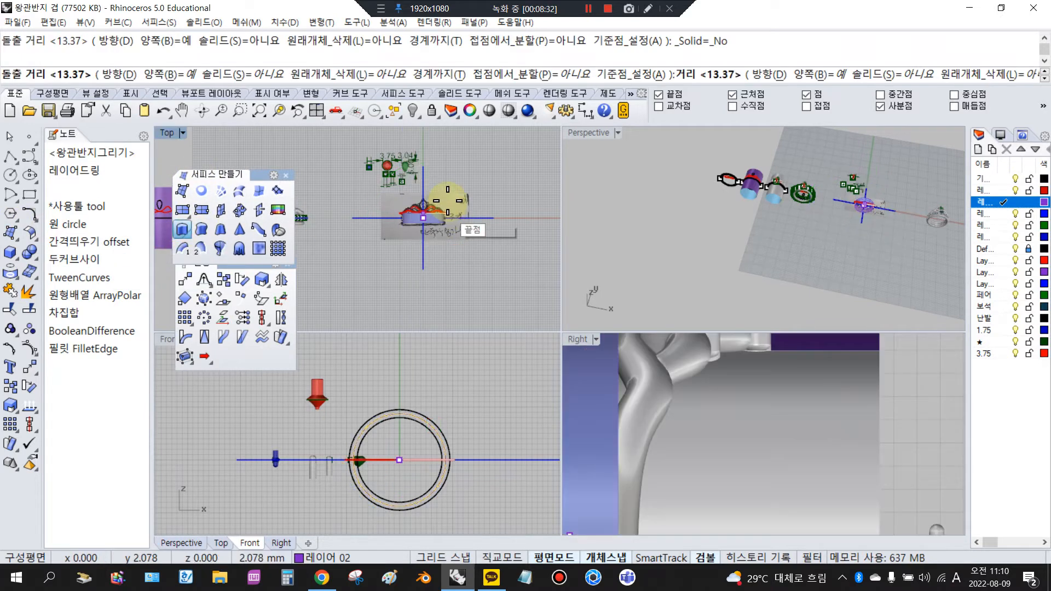
pyautogui.scroll(3, 457, 200)
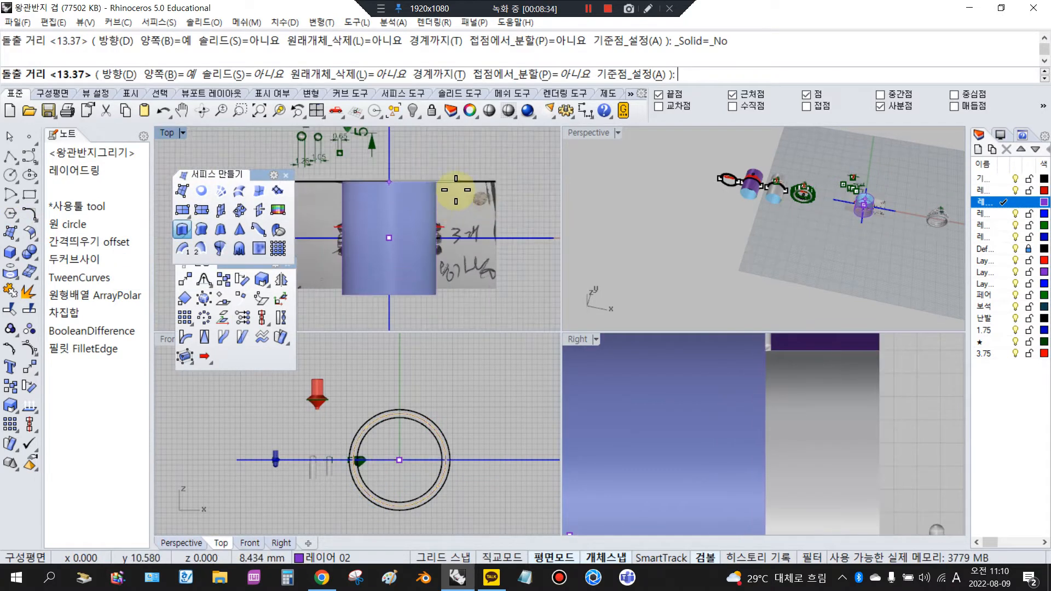
pyautogui.click(520, 185)
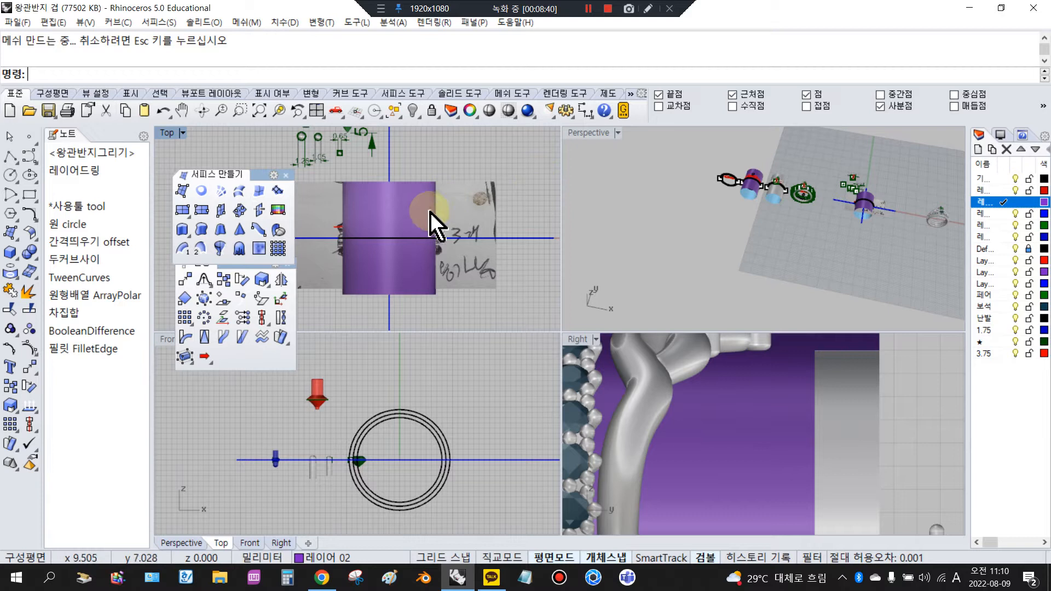
# Step: Set the Top view to wireframe and select the upper and lower wave curves traced over the crown sketch
pyautogui.moveTo(464, 219); pyautogui.dragTo(495, 205, button='right')
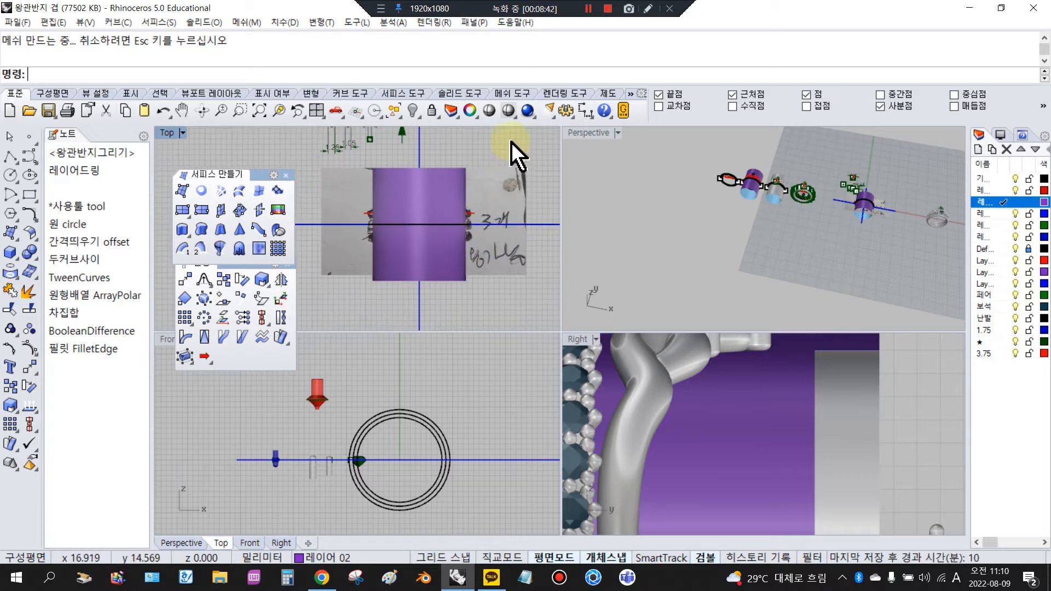
pyautogui.click(509, 111)
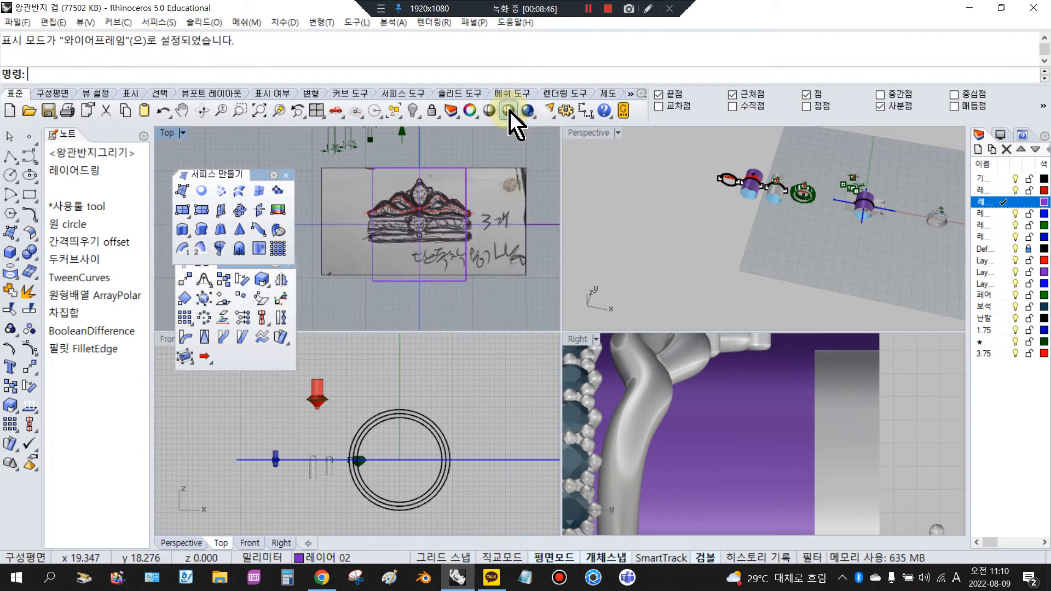
pyautogui.scroll(3, 411, 210)
pyautogui.click(412, 211)
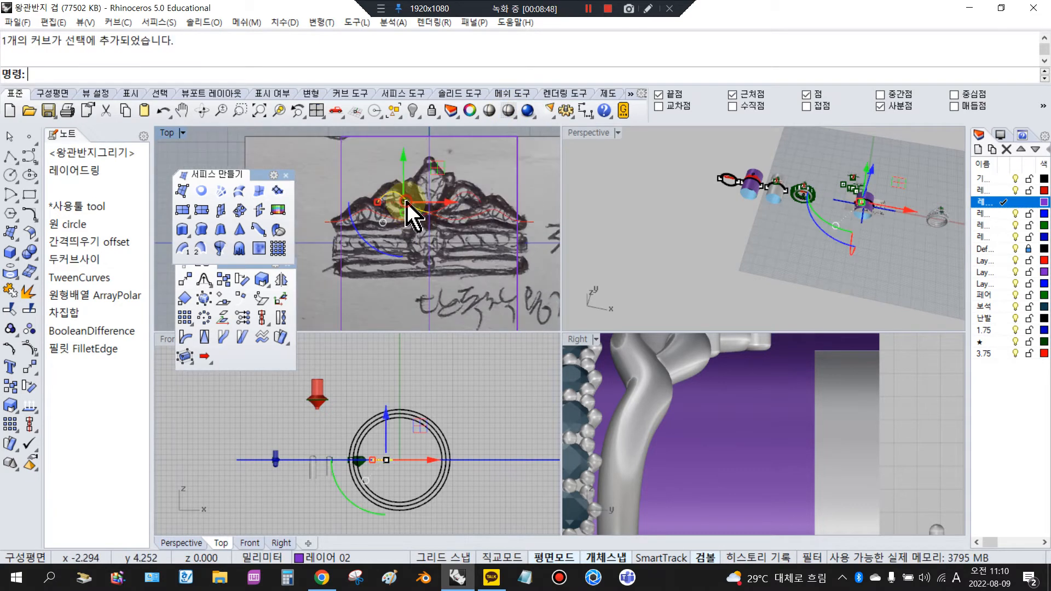
pyautogui.moveTo(477, 212); pyautogui.dragTo(423, 212)
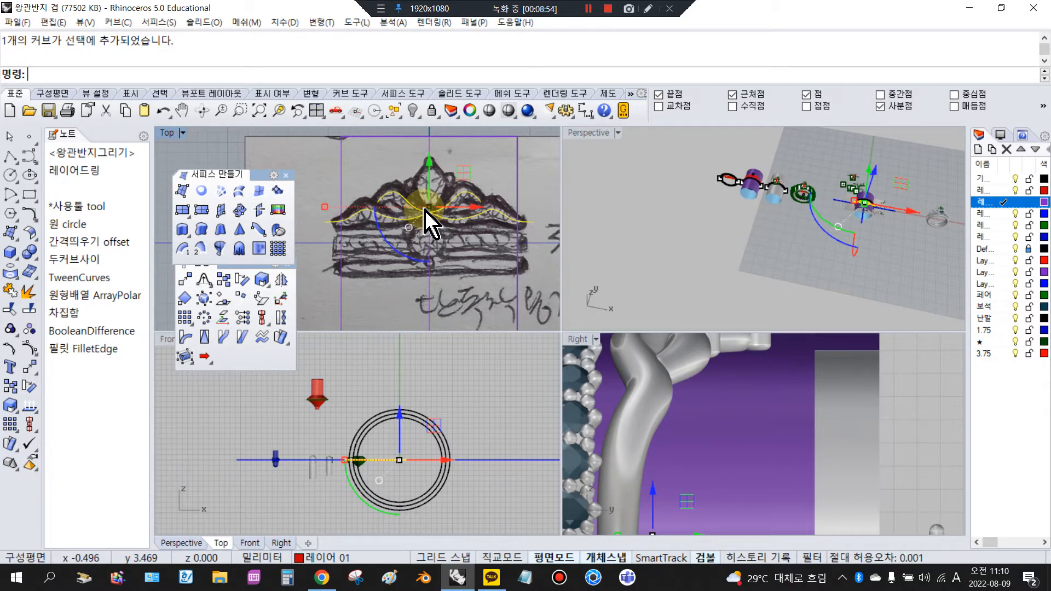
pyautogui.moveTo(426, 216); pyautogui.dragTo(426, 217)
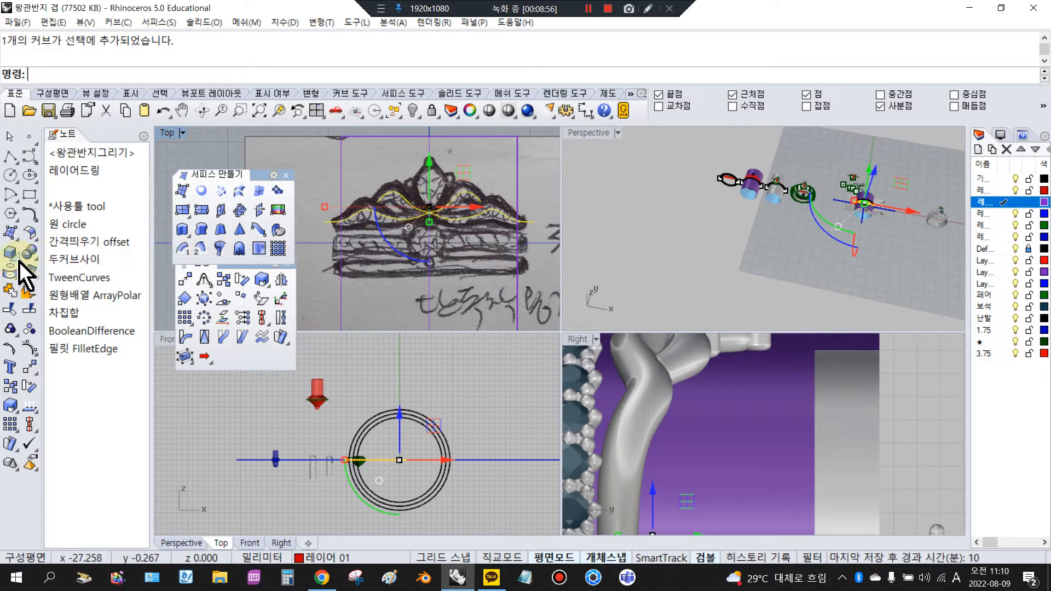
# Step: Project the selected wave curves from the Top view onto the cylindrical surface, deleting the originals and outputting to the current layer
pyautogui.press('ctrl')
pyautogui.press('ctrl')
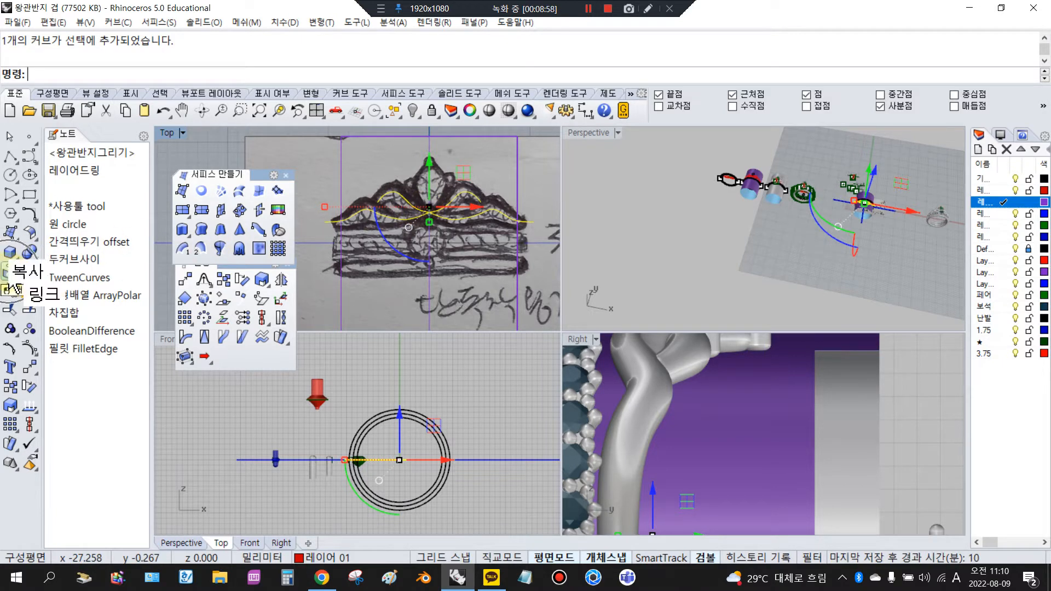
pyautogui.click(10, 273)
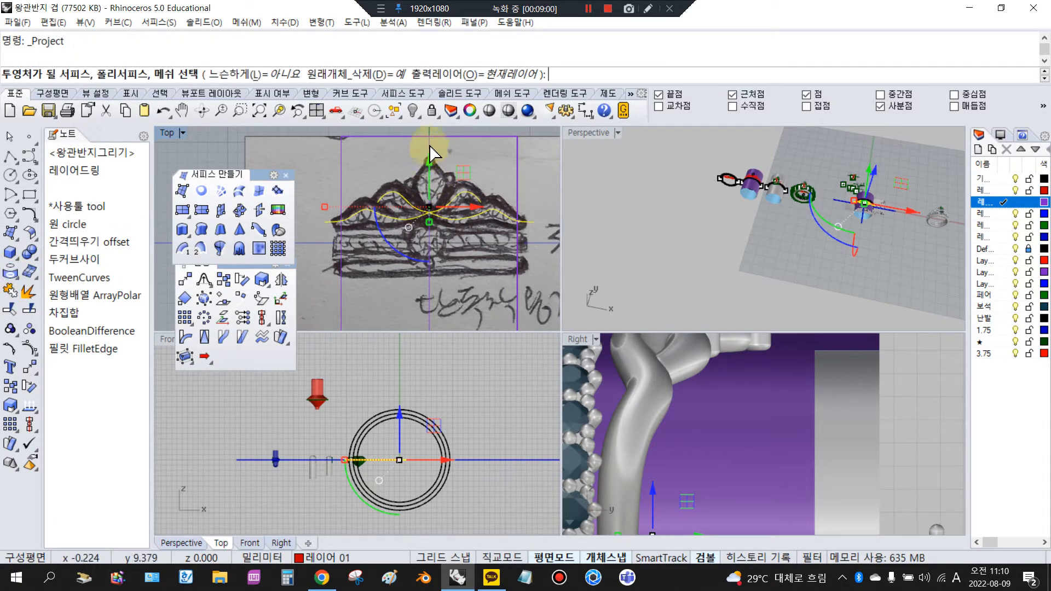
pyautogui.click(338, 159)
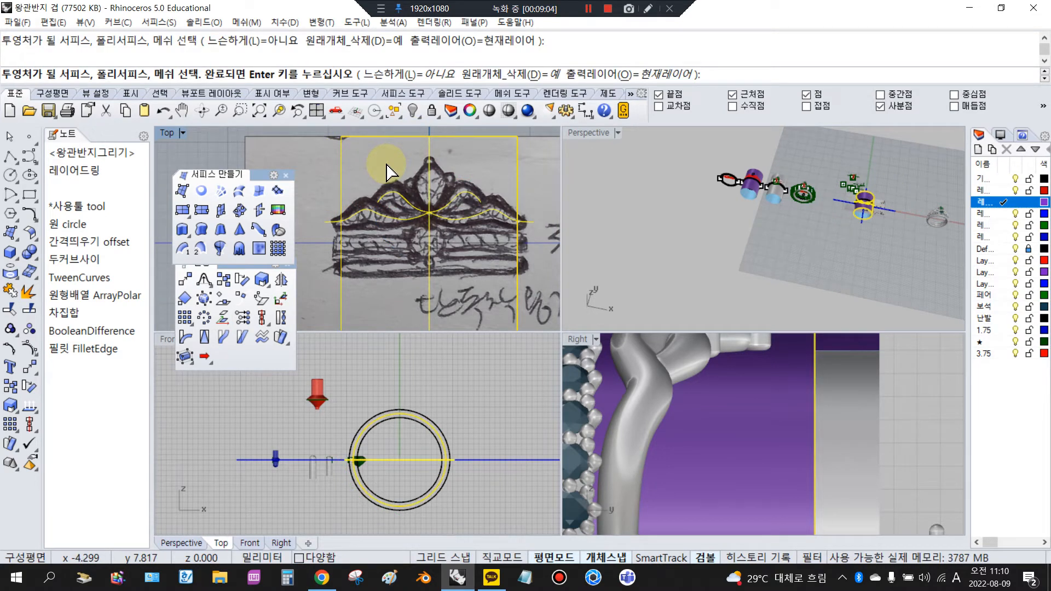
pyautogui.press('ctrl')
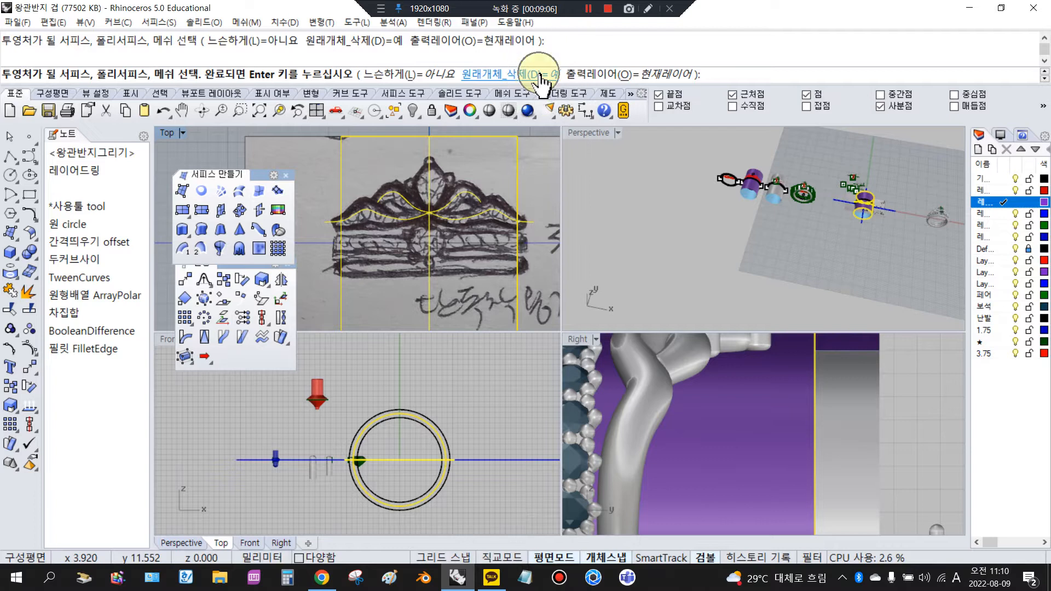
pyautogui.rightClick(493, 141)
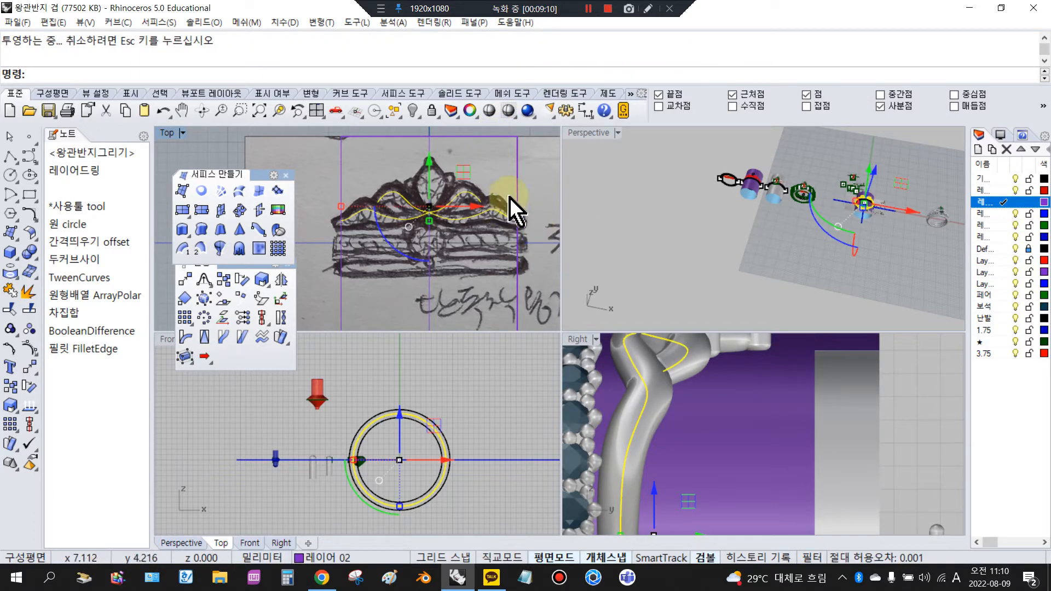
# Step: Return the Top view to shaded display and move the five projected curves to 레이어 01
pyautogui.press('Escape')
pyautogui.click(508, 111)
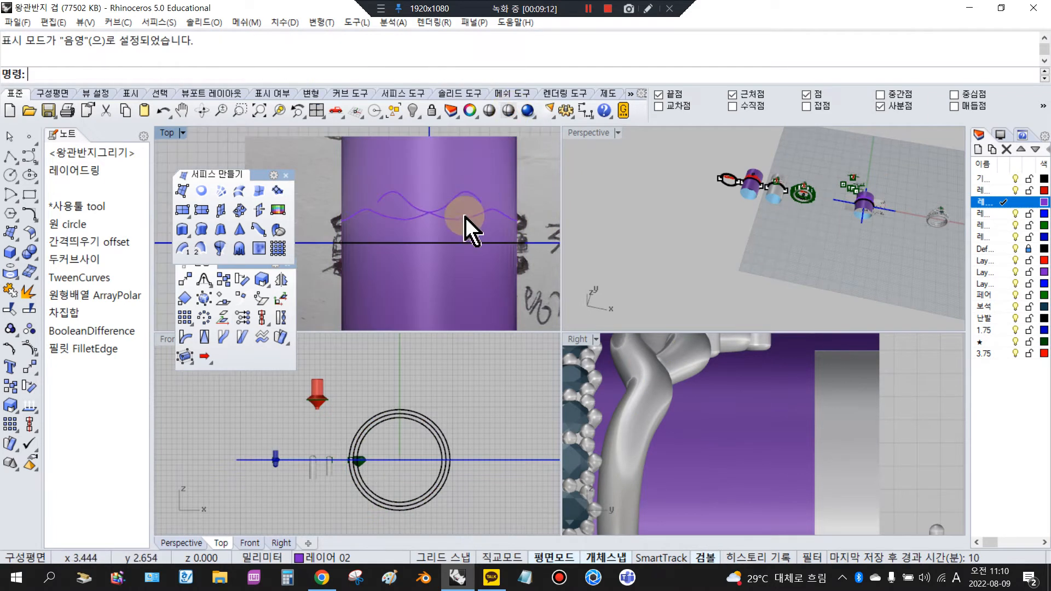
pyautogui.scroll(-2, 451, 212)
pyautogui.moveTo(334, 173); pyautogui.dragTo(509, 225)
pyautogui.rightClick(985, 190)
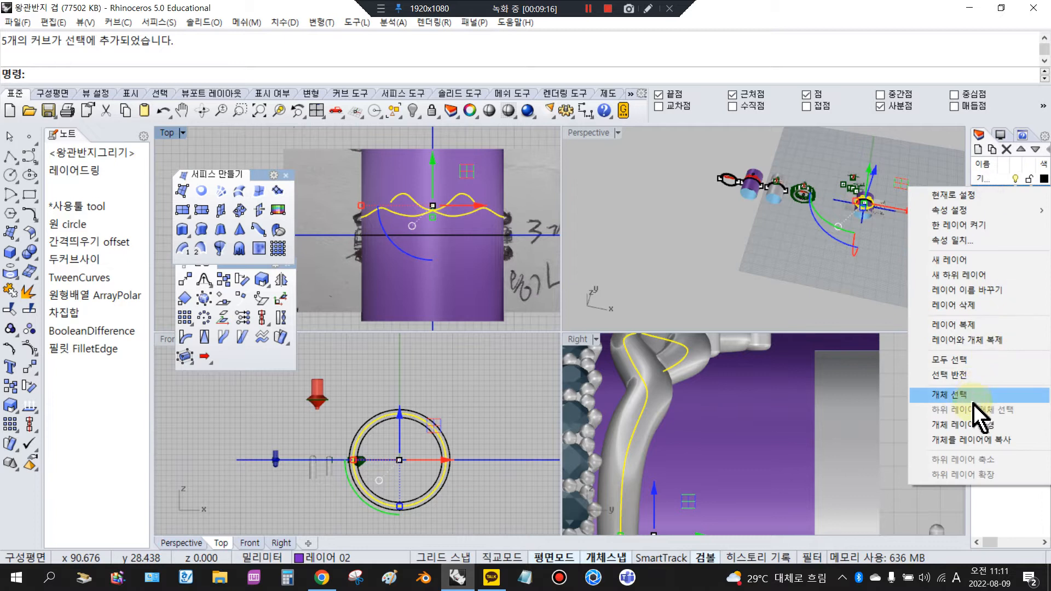
pyautogui.click(961, 421)
pyautogui.click(646, 160)
pyautogui.scroll(4, 425, 208)
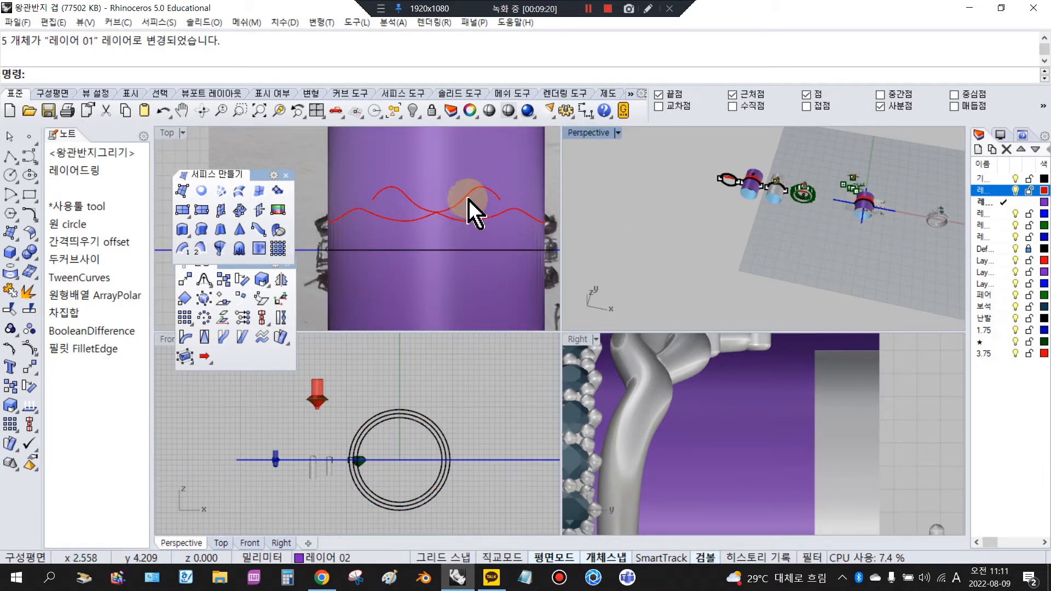
# Step: Delete the projected upper wave curves from the underside of the cylinder, keeping the lower wave loop
pyautogui.click(530, 224)
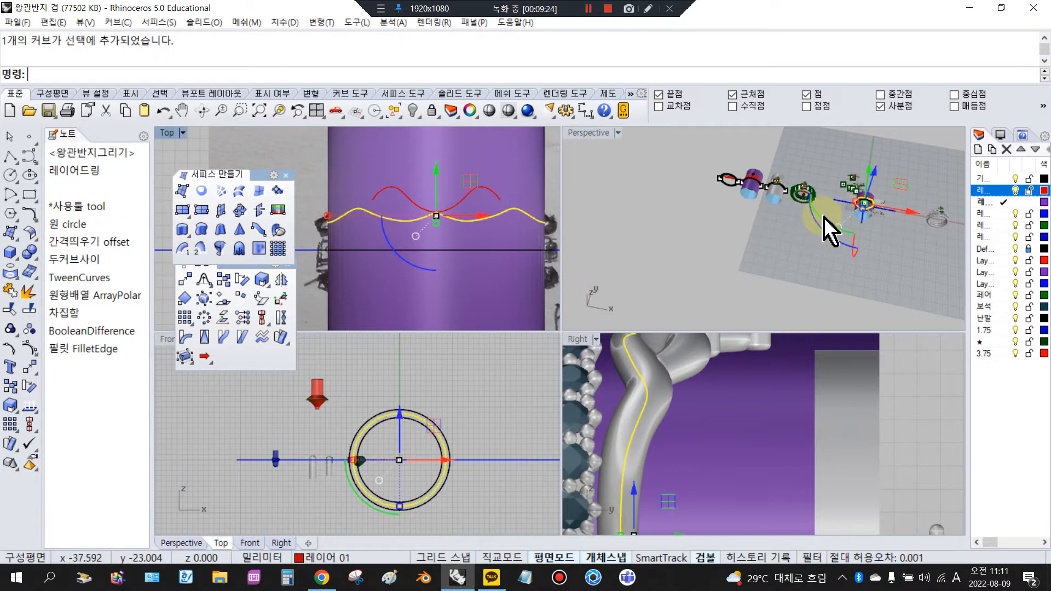
pyautogui.scroll(8, 900, 187)
pyautogui.scroll(4, 806, 243)
pyautogui.moveTo(798, 268); pyautogui.dragTo(807, 169, button='right')
pyautogui.scroll(4, 802, 219)
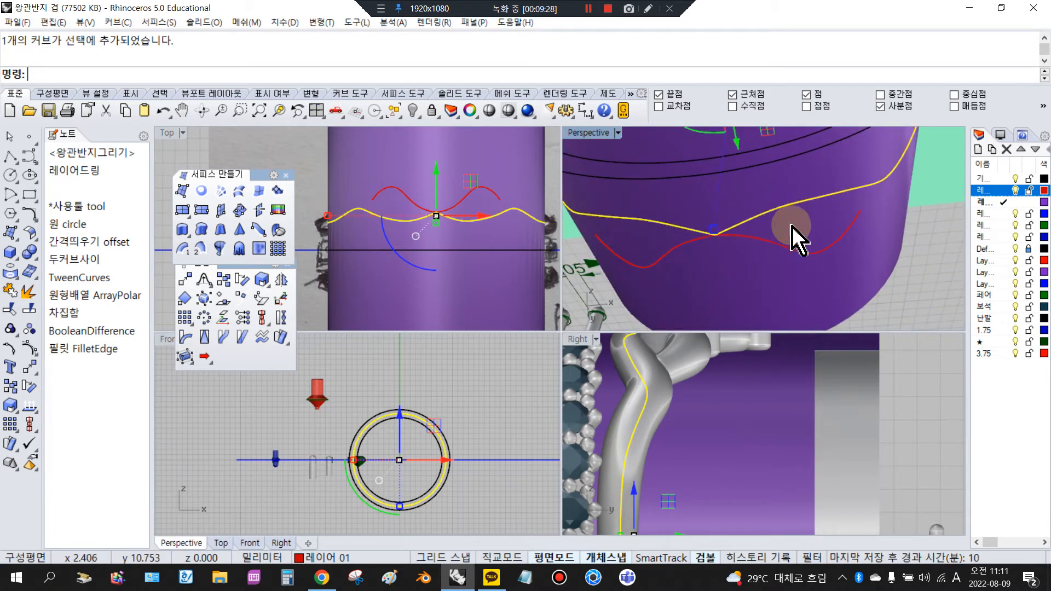
pyautogui.click(790, 261)
pyautogui.press('Delete')
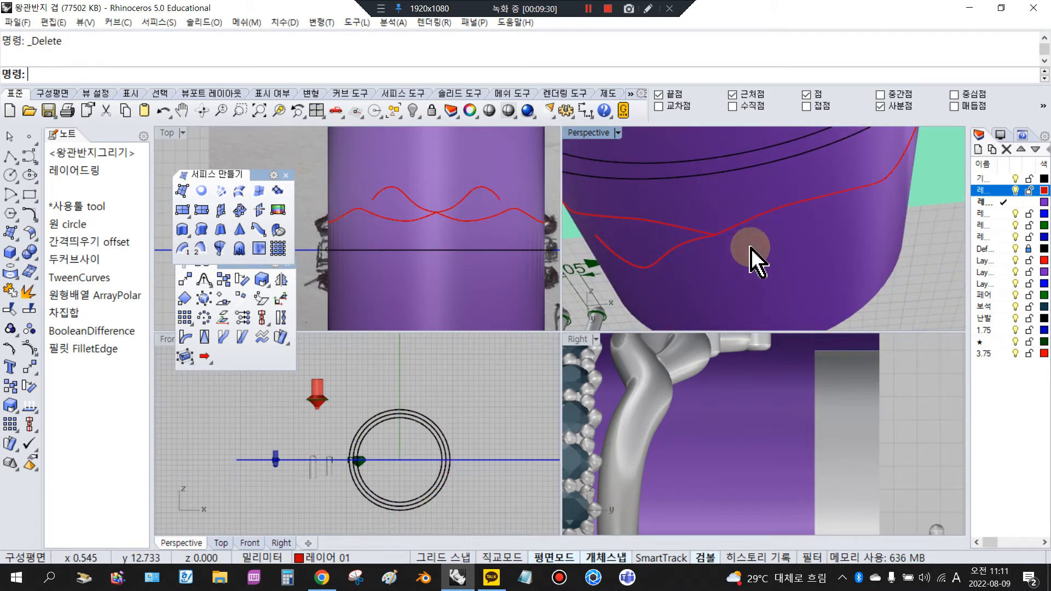
# Step: Select the projected lower wave curve on the cylinder and examine its course around the ring in the Right view
pyautogui.click(733, 234)
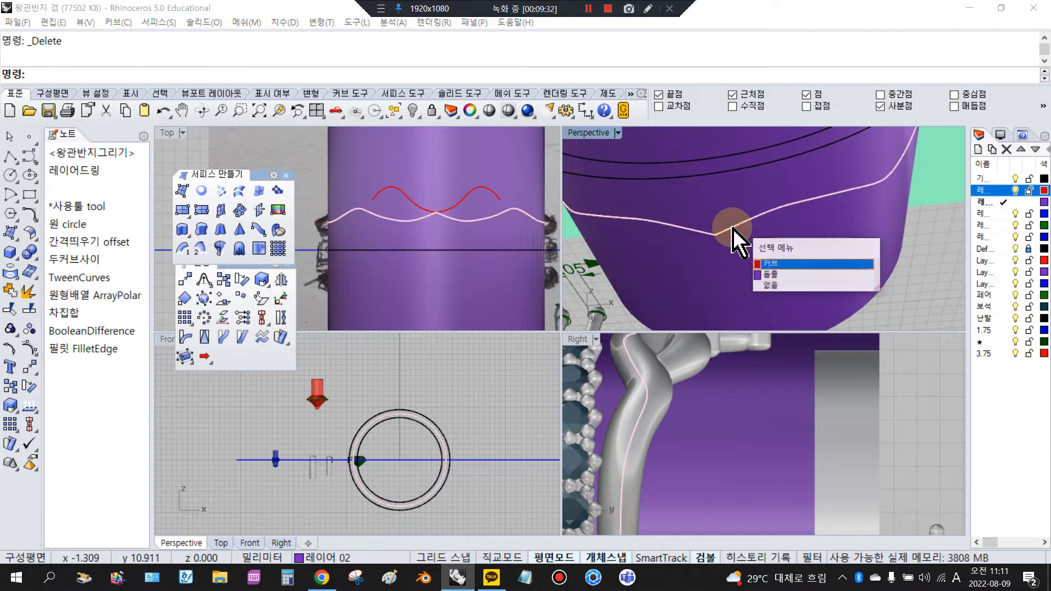
pyautogui.click(774, 275)
pyautogui.scroll(-4, 746, 410)
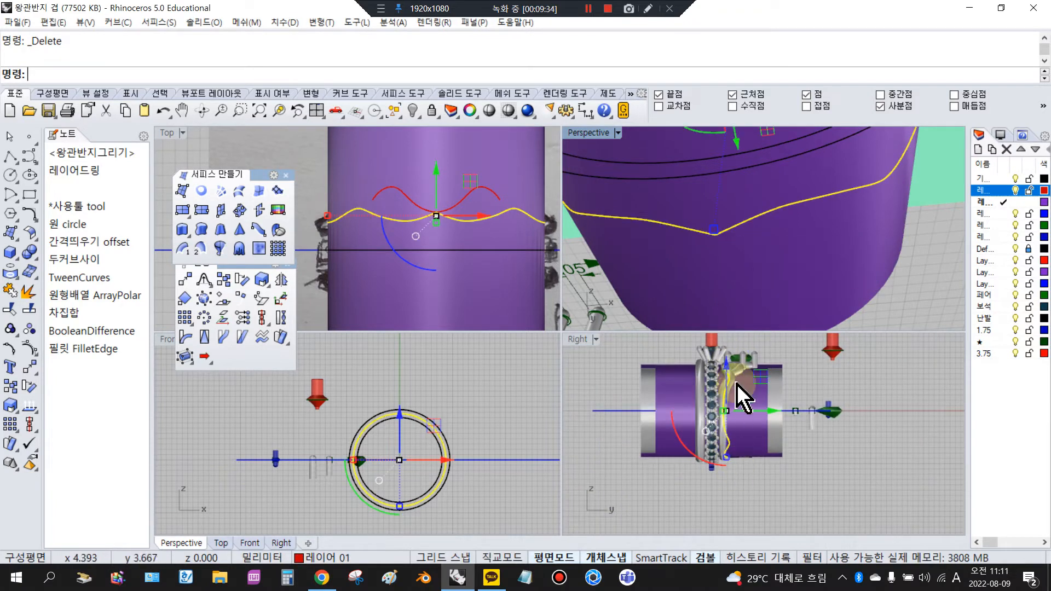
pyautogui.scroll(4, 712, 374)
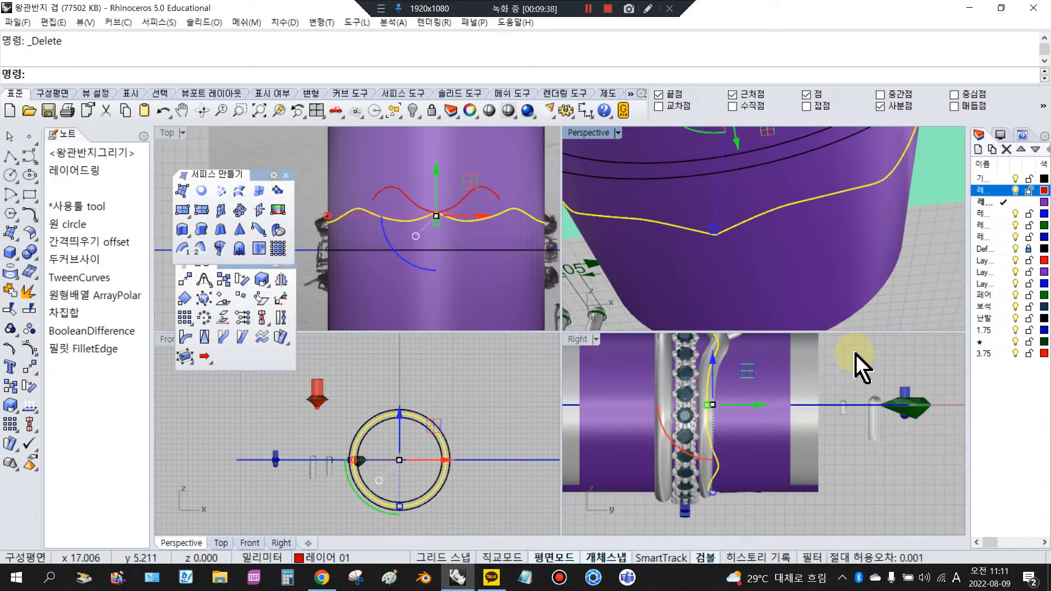
# Step: Hide the gem-set ring overlapping the cylinder, leaving the cylinder and the projected wave curves shown
pyautogui.click(432, 214)
pyautogui.scroll(-6, 436, 225)
pyautogui.moveTo(489, 179); pyautogui.dragTo(569, 282)
pyautogui.click(408, 114)
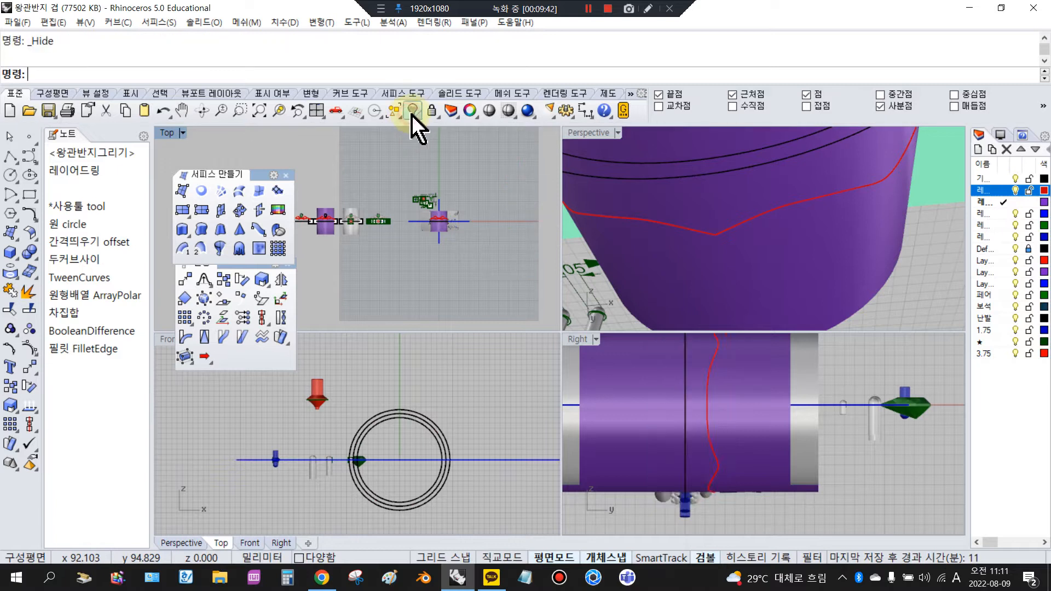
# Step: Turn on the control points of the projected lower wave curve on the cylinder
pyautogui.click(710, 424)
pyautogui.click(709, 424)
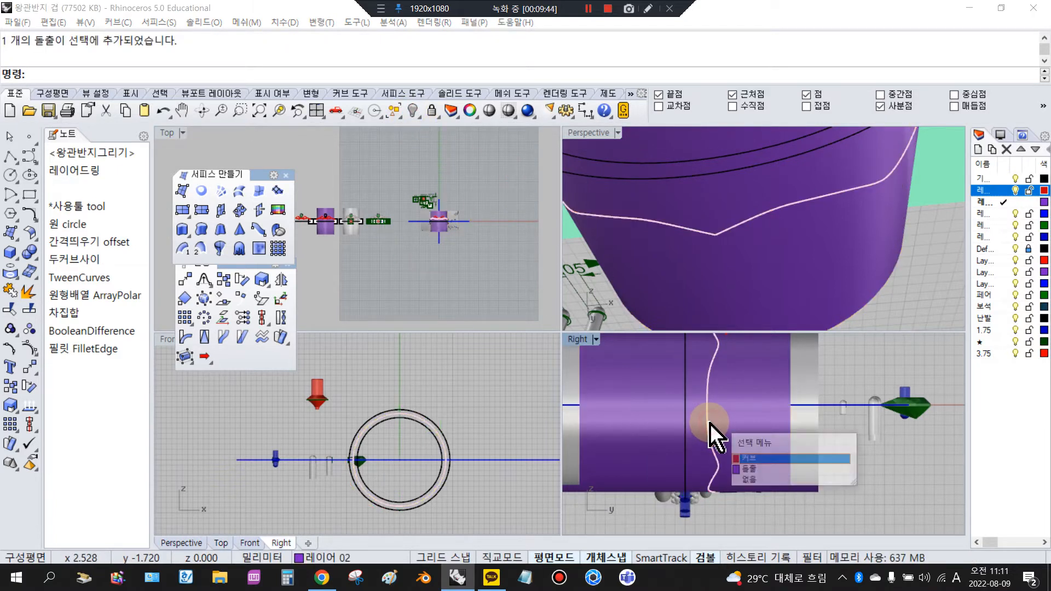
pyautogui.click(763, 458)
pyautogui.click(28, 348)
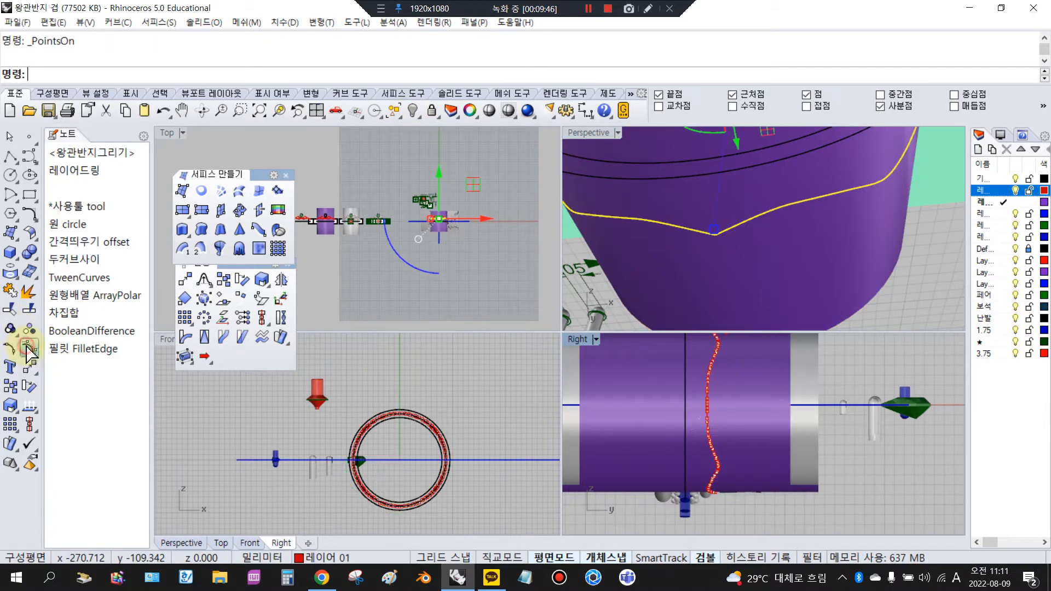
# Step: Delete the lower wave curve's control point at the centre, where it touches the upper curve in the Top view
pyautogui.scroll(3, 447, 235)
pyautogui.scroll(6, 447, 235)
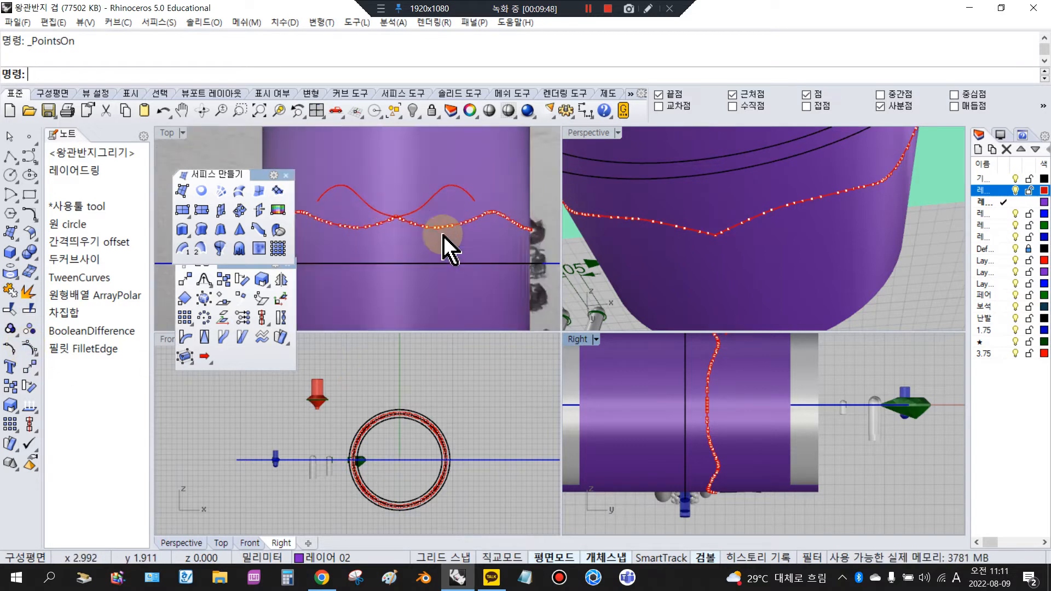
pyautogui.scroll(3, 441, 189)
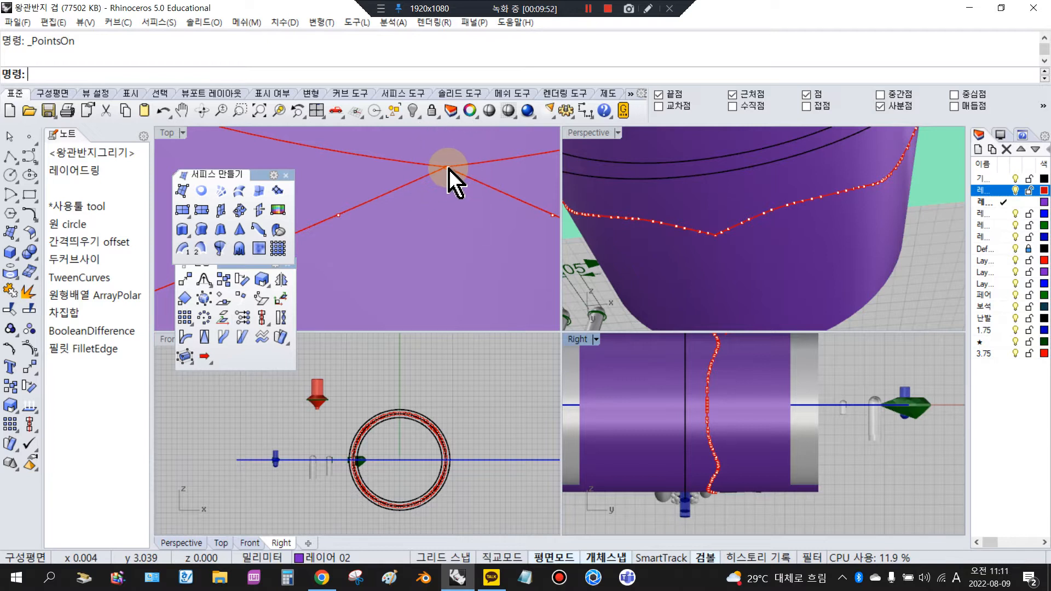
pyautogui.click(446, 169)
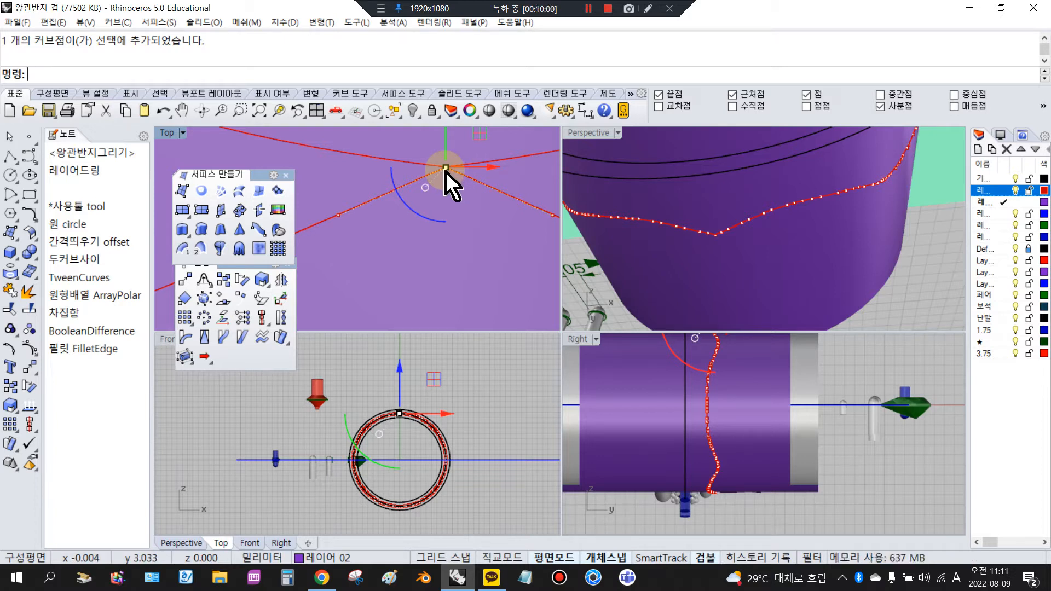
pyautogui.press('Delete')
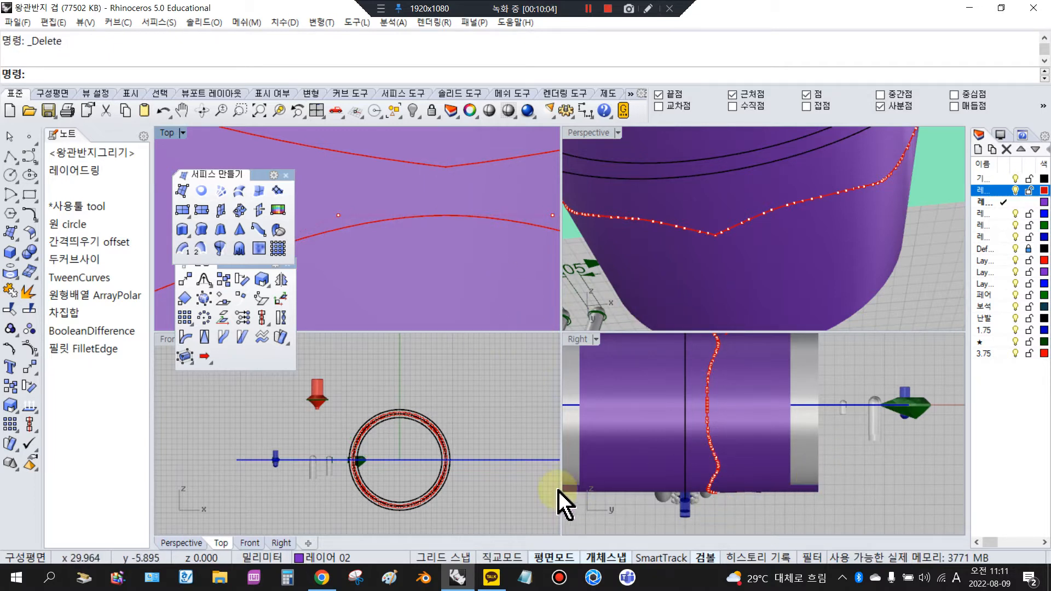
# Step: Lock the row of reference rings beside the working ring in the Front view
pyautogui.scroll(-3, 740, 424)
pyautogui.click(738, 429)
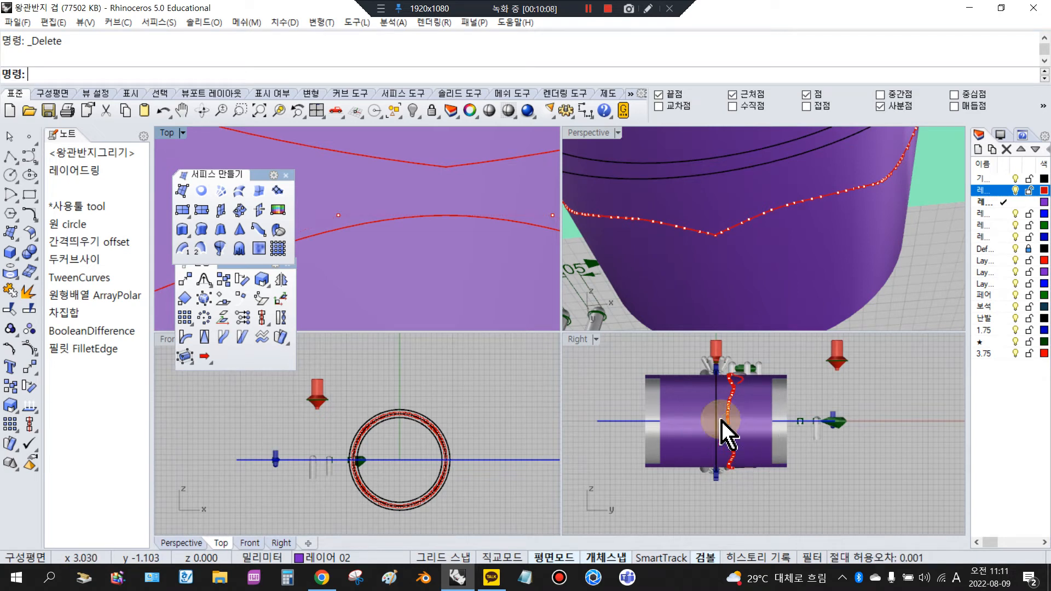
pyautogui.scroll(-5, 788, 257)
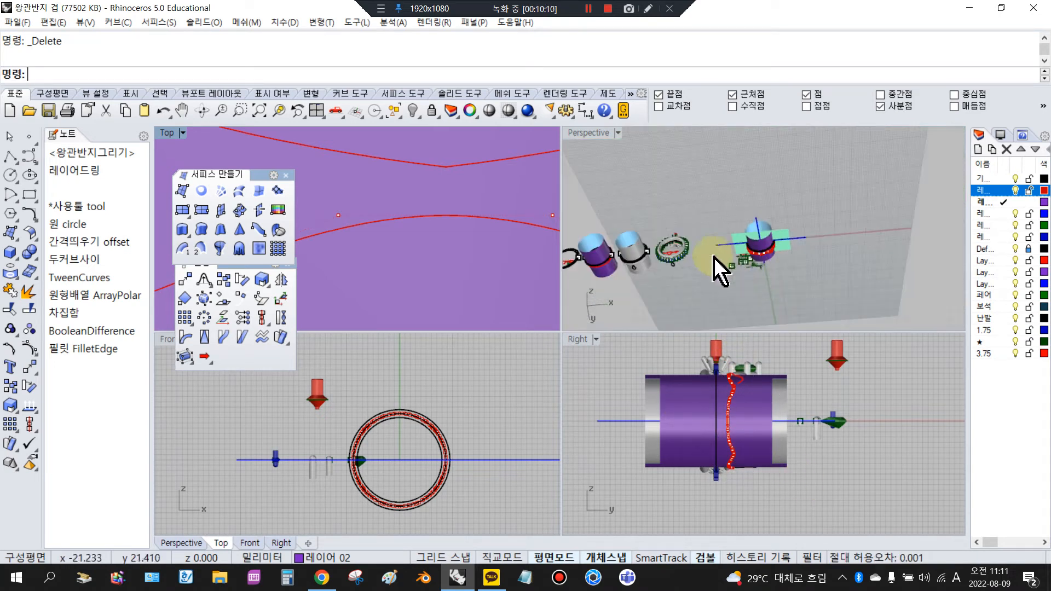
pyautogui.scroll(-6, 481, 436)
pyautogui.scroll(6, 408, 438)
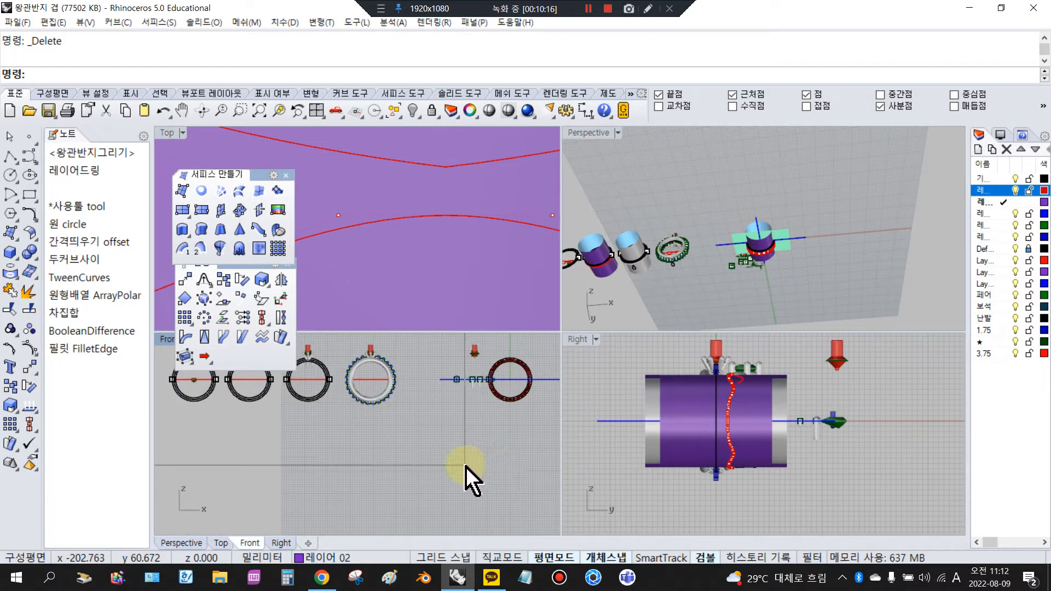
pyautogui.moveTo(465, 466); pyautogui.dragTo(159, 380)
pyautogui.click(430, 111)
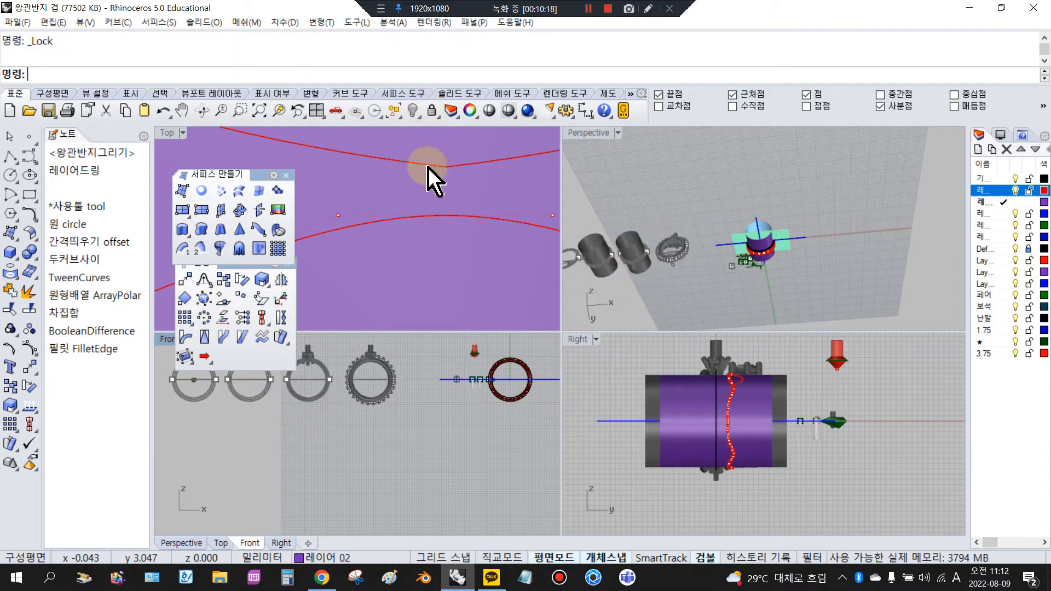
# Step: Lock the cylinder surface so only the wave curves and their control points remain selectable
pyautogui.scroll(-5, 429, 206)
pyautogui.scroll(-3, 429, 230)
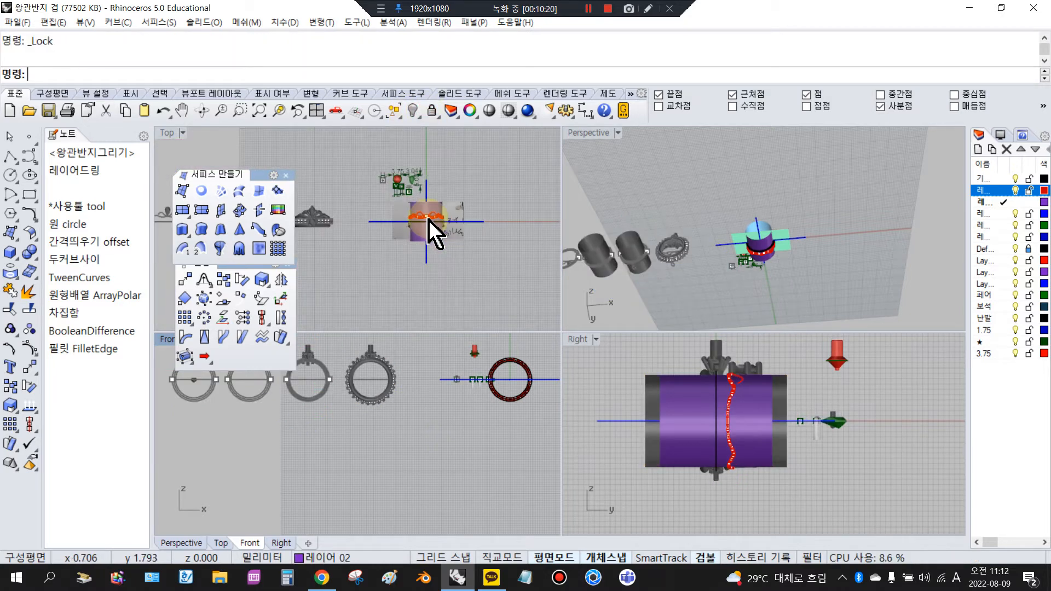
pyautogui.scroll(3, 700, 438)
pyautogui.click(665, 404)
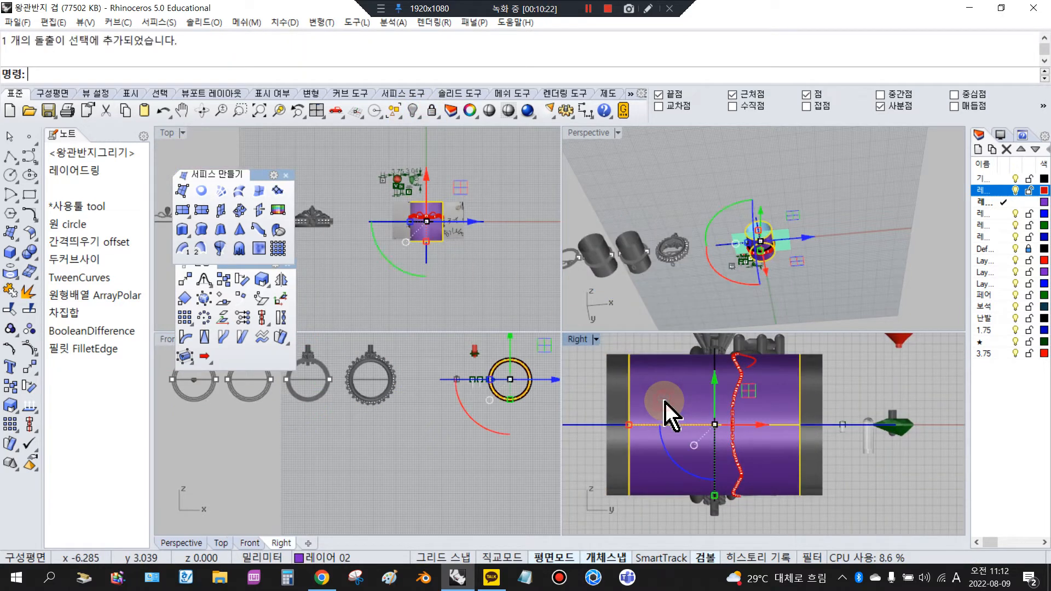
pyautogui.rightClick(665, 402)
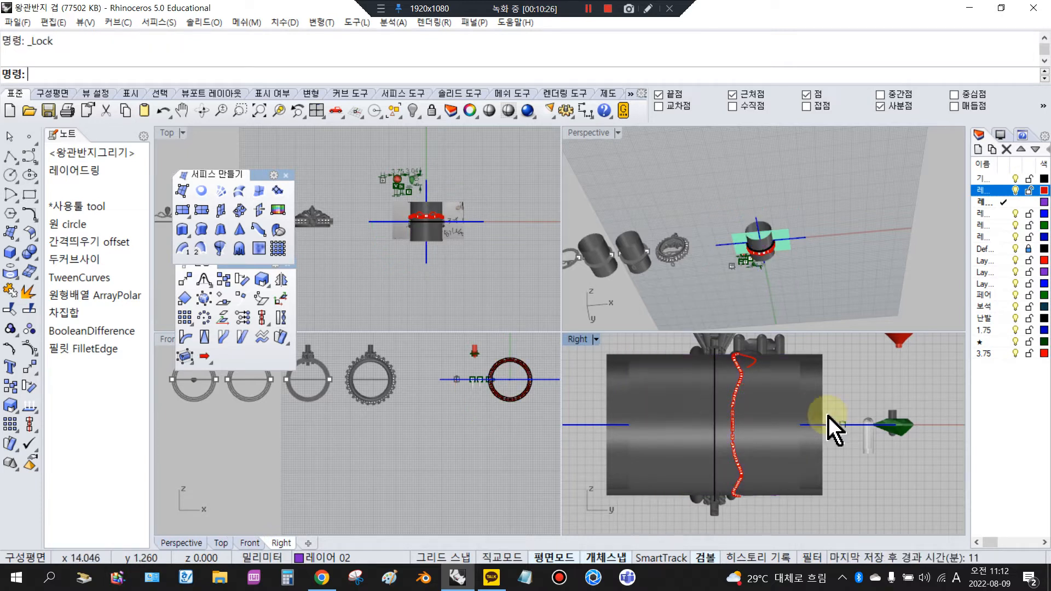
# Step: Select only the control points on the lower half of the wave curve in the Right view
pyautogui.moveTo(677, 412); pyautogui.dragTo(775, 546)
pyautogui.scroll(6, 722, 451)
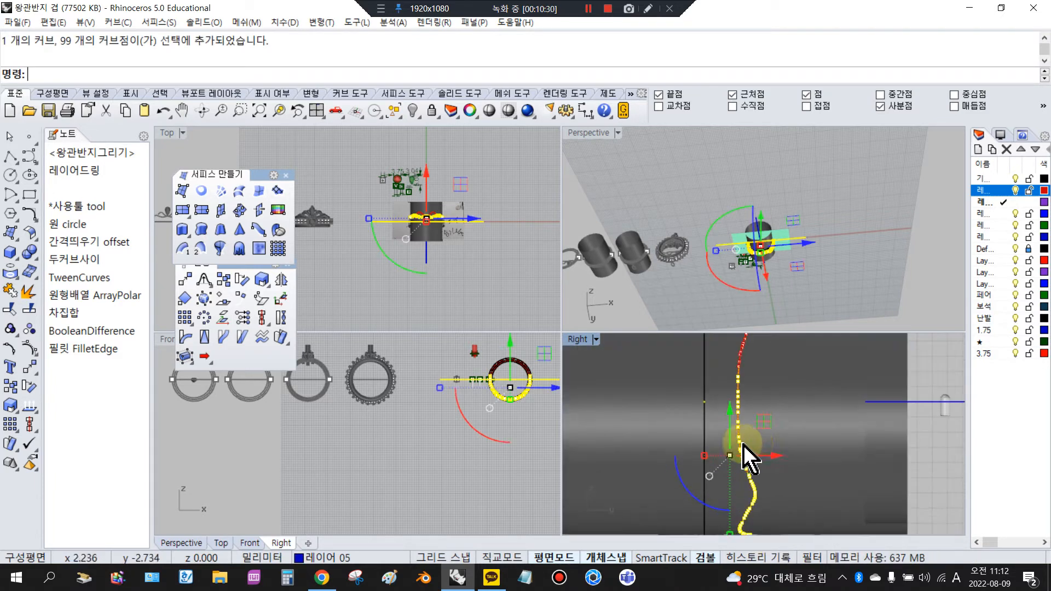
pyautogui.moveTo(792, 407); pyautogui.dragTo(751, 383, button='right')
pyautogui.click(751, 380)
pyautogui.click(692, 363)
pyautogui.moveTo(692, 352); pyautogui.dragTo(754, 552)
pyautogui.scroll(6, 746, 516)
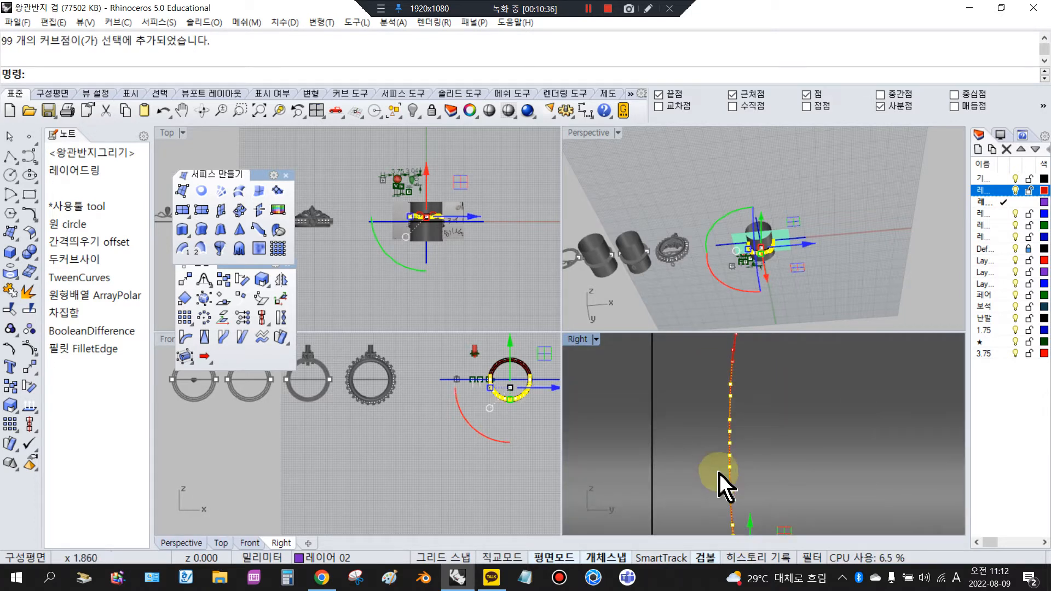
pyautogui.scroll(-5, 706, 383)
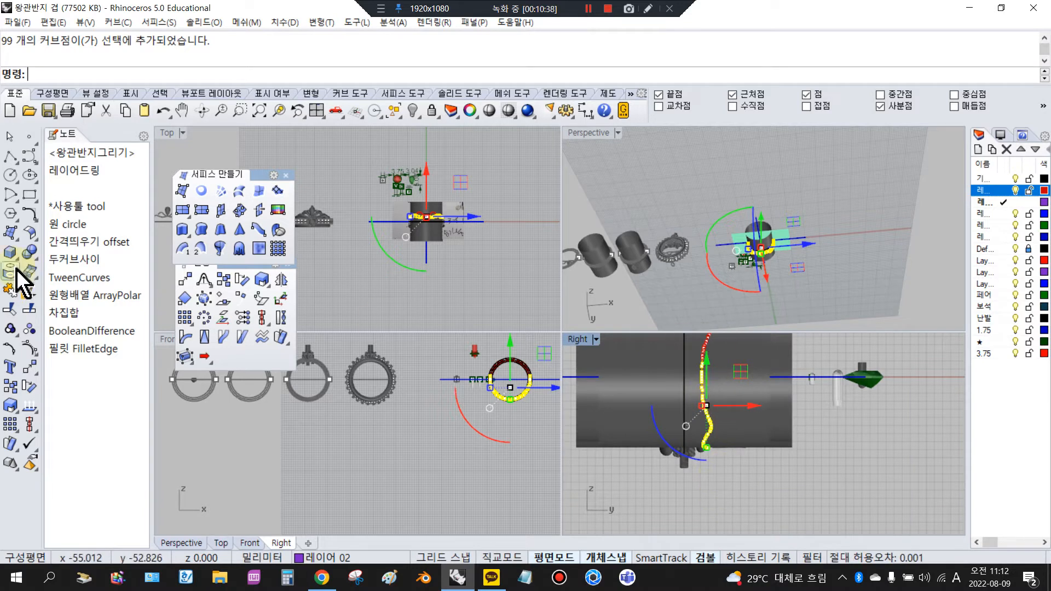
# Step: Align the selected control points with SetPt in world Y only, in line with the curve point at the ring's mid-height
pyautogui.click(31, 368)
pyautogui.moveTo(54, 375); pyautogui.dragTo(175, 224)
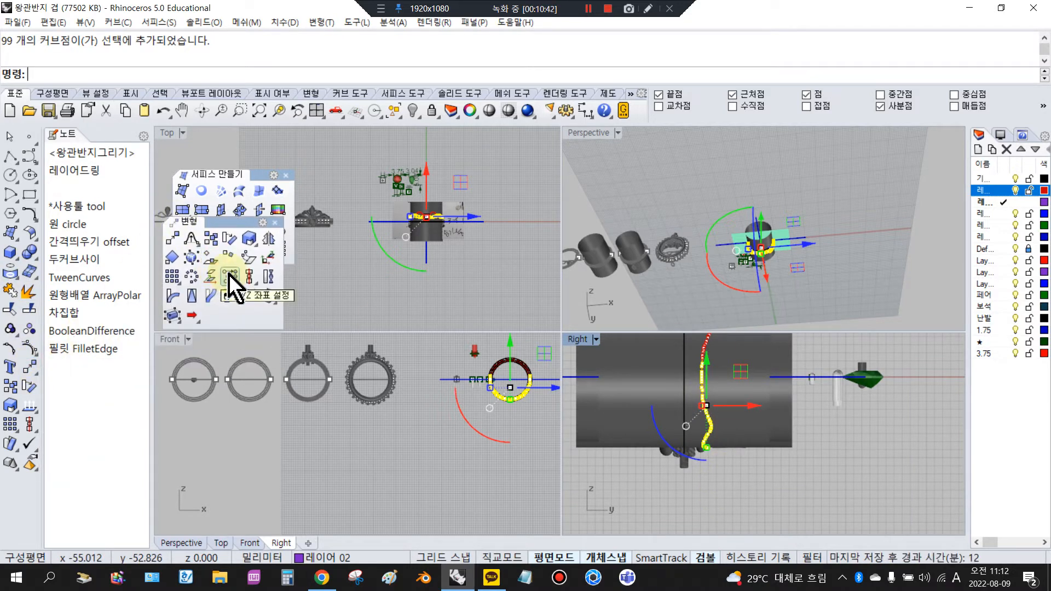
pyautogui.click(229, 277)
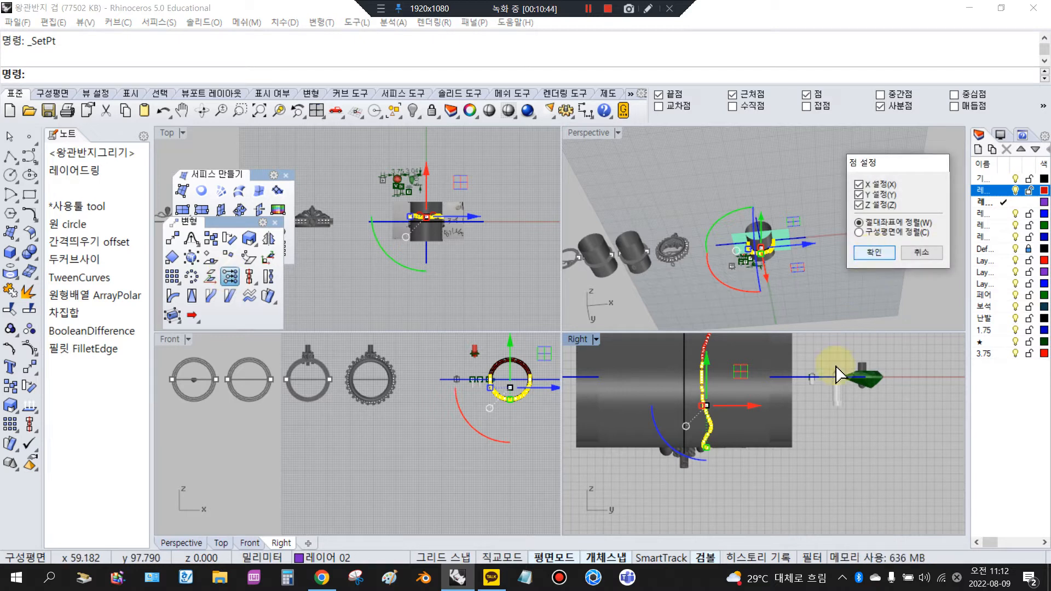
pyautogui.click(870, 466)
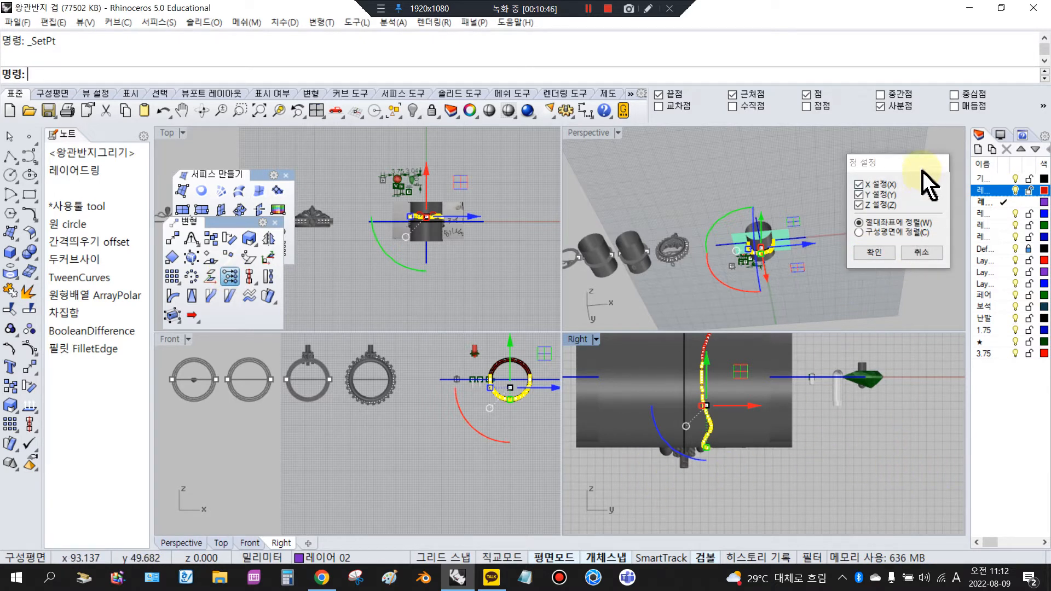
pyautogui.click(870, 194)
pyautogui.click(874, 253)
pyautogui.scroll(6, 707, 349)
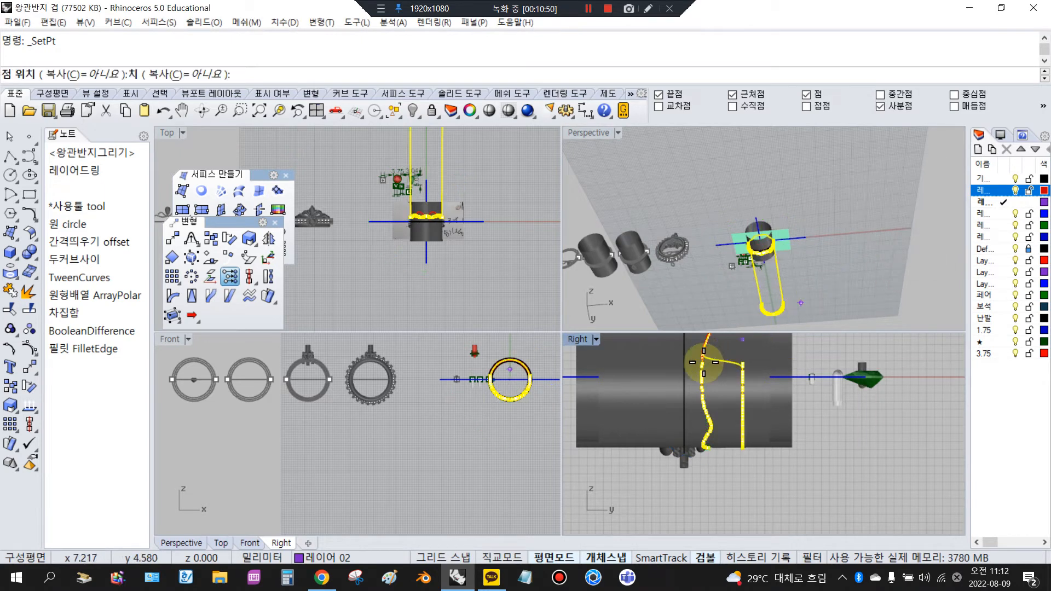
pyautogui.scroll(12, 708, 350)
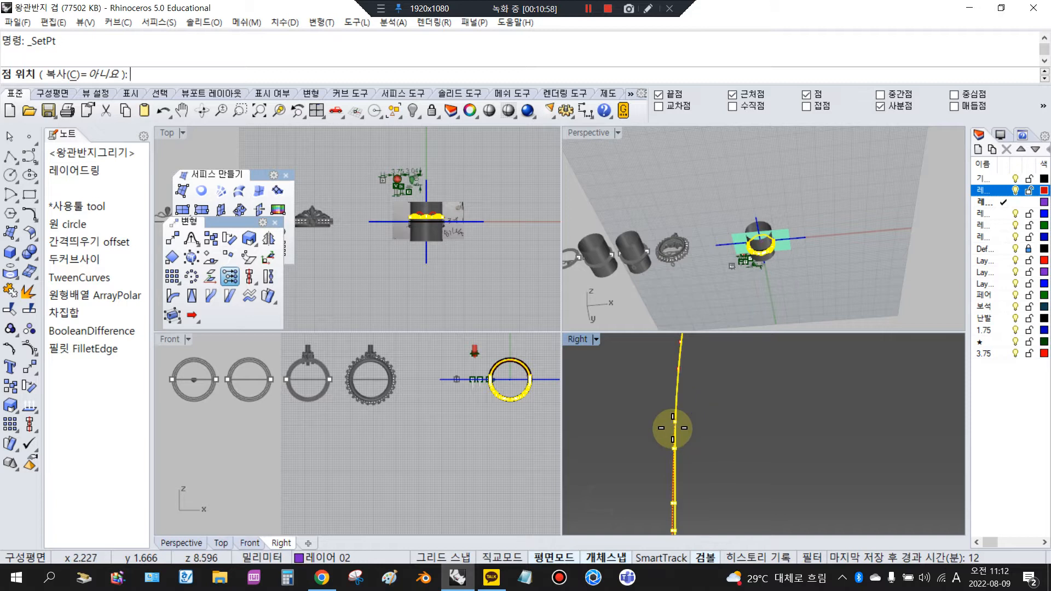
pyautogui.click(673, 423)
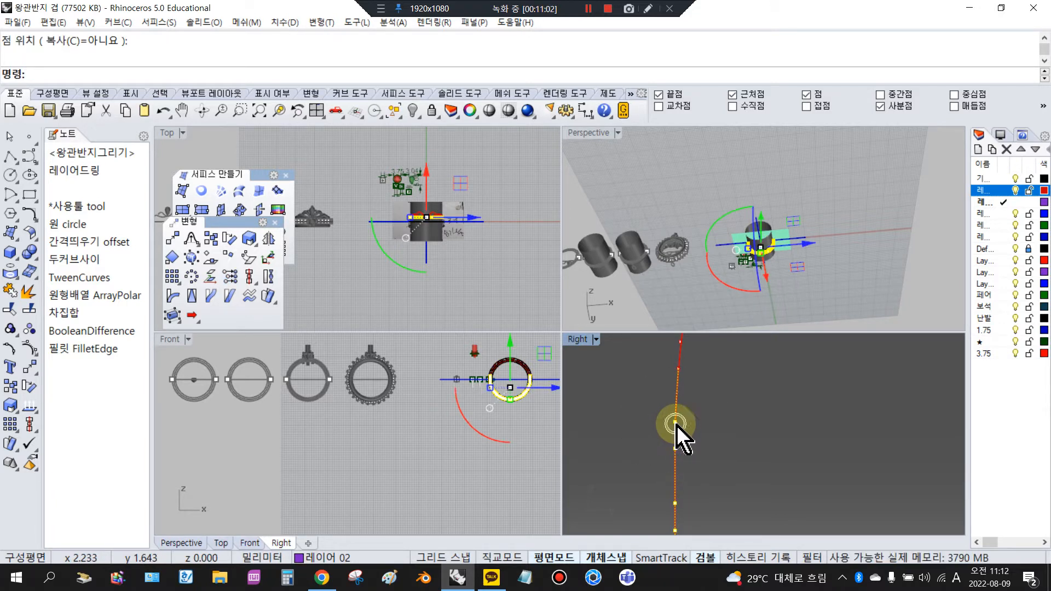
pyautogui.scroll(-5, 694, 373)
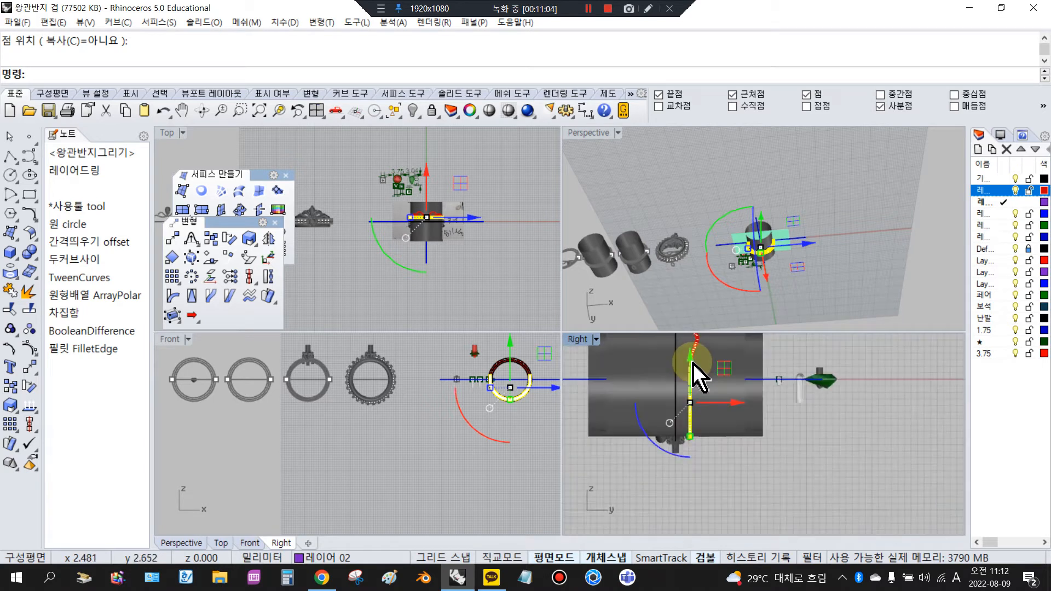
pyautogui.click(729, 458)
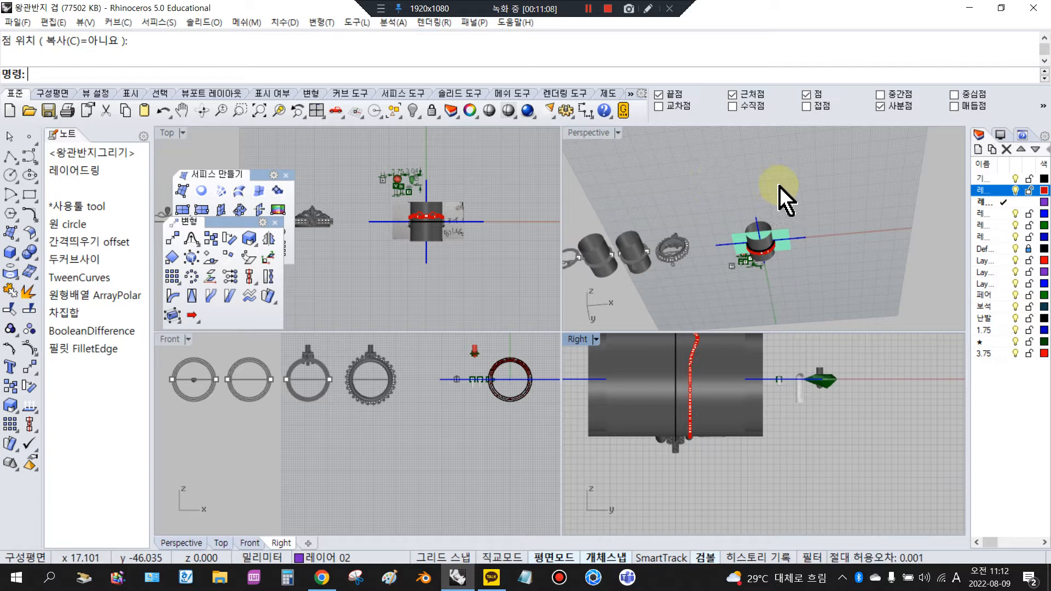
# Step: Start a pipe along the adjusted lower wave curve, with its size given as a diameter
pyautogui.moveTo(755, 207); pyautogui.dragTo(863, 206, button='right')
pyautogui.scroll(10, 747, 239)
pyautogui.click(862, 196)
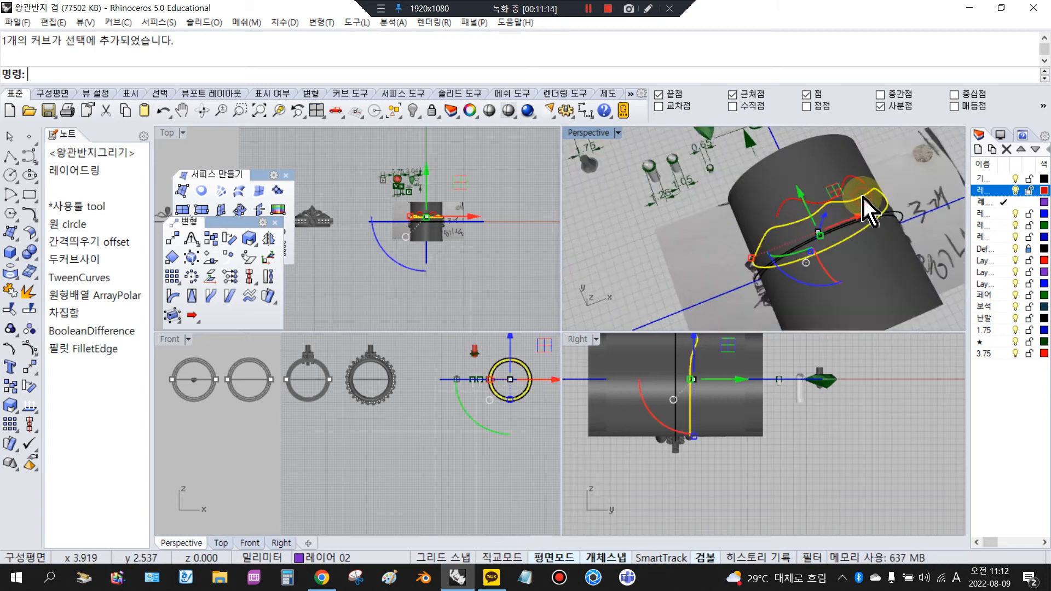
pyautogui.click(13, 256)
pyautogui.moveTo(34, 250); pyautogui.dragTo(190, 170)
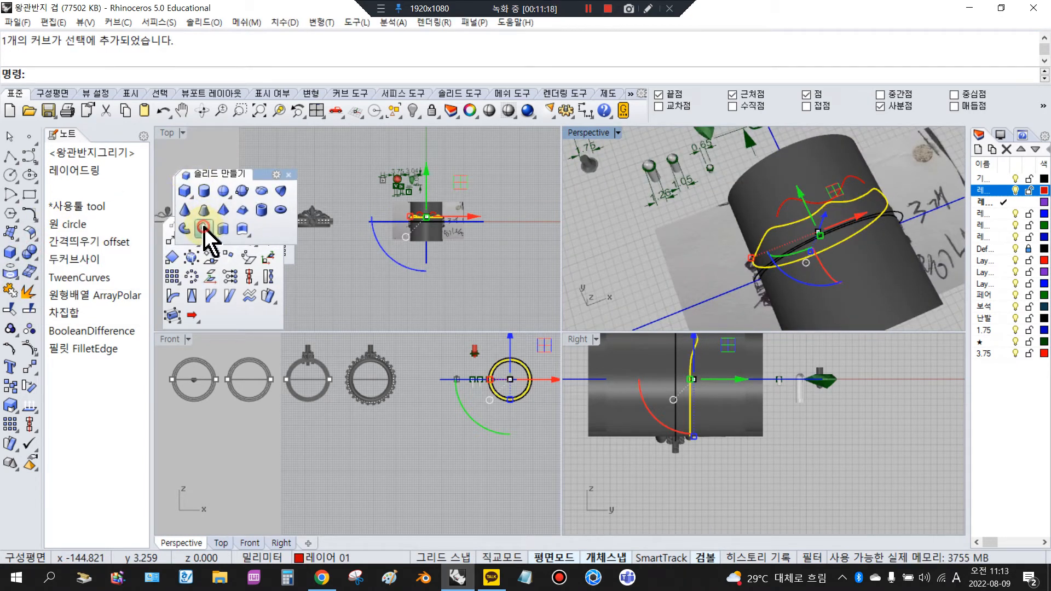
pyautogui.click(203, 228)
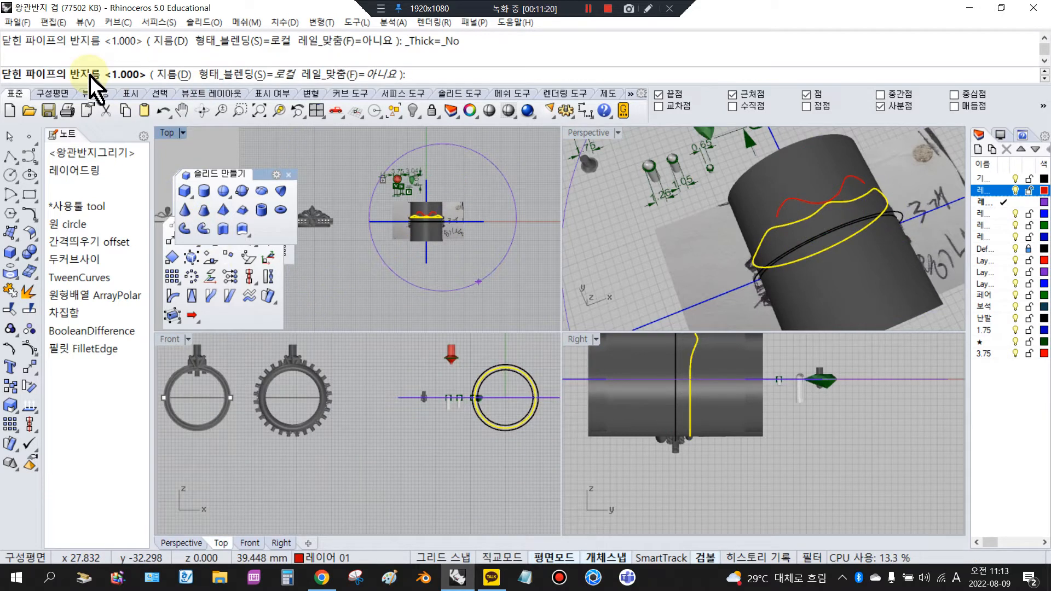
pyautogui.click(170, 75)
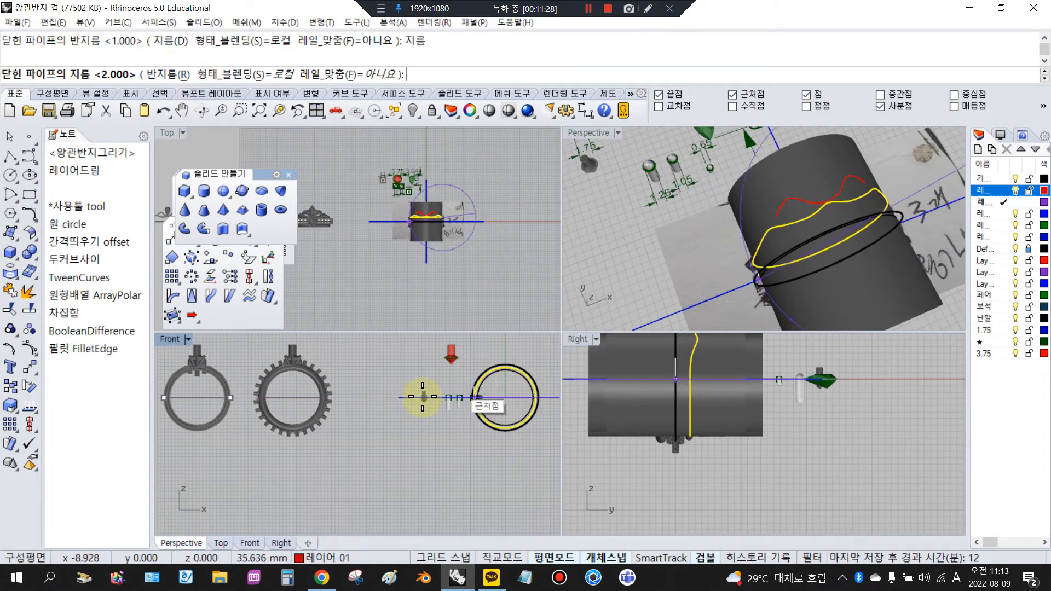
# Step: Set the closed pipe's starting diameter to 1.2 at the seam of the lower wave curve
pyautogui.scroll(-3, 434, 391)
pyautogui.scroll(4, 454, 378)
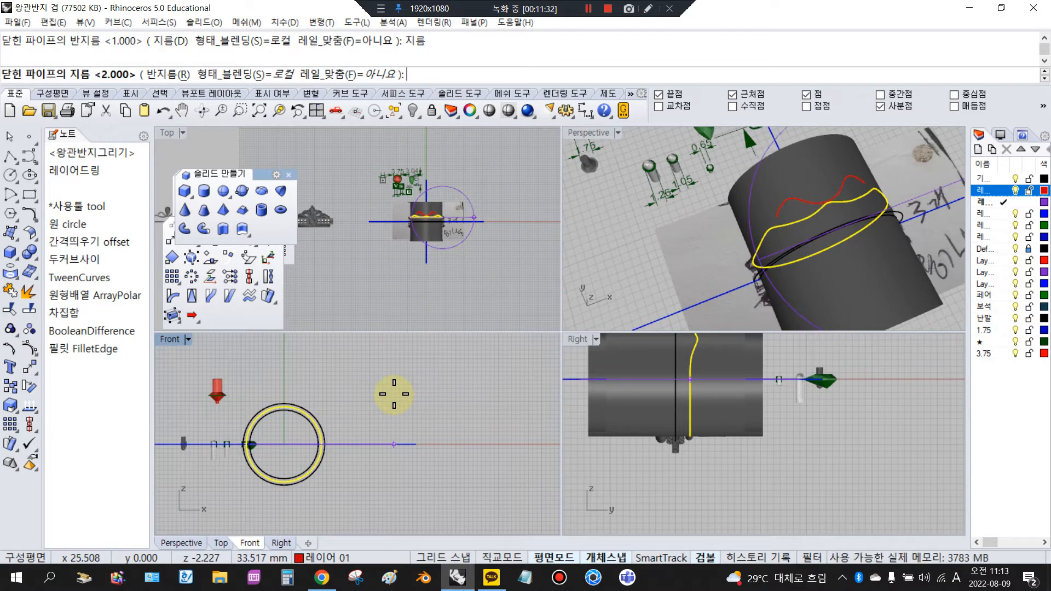
pyautogui.scroll(3, 355, 416)
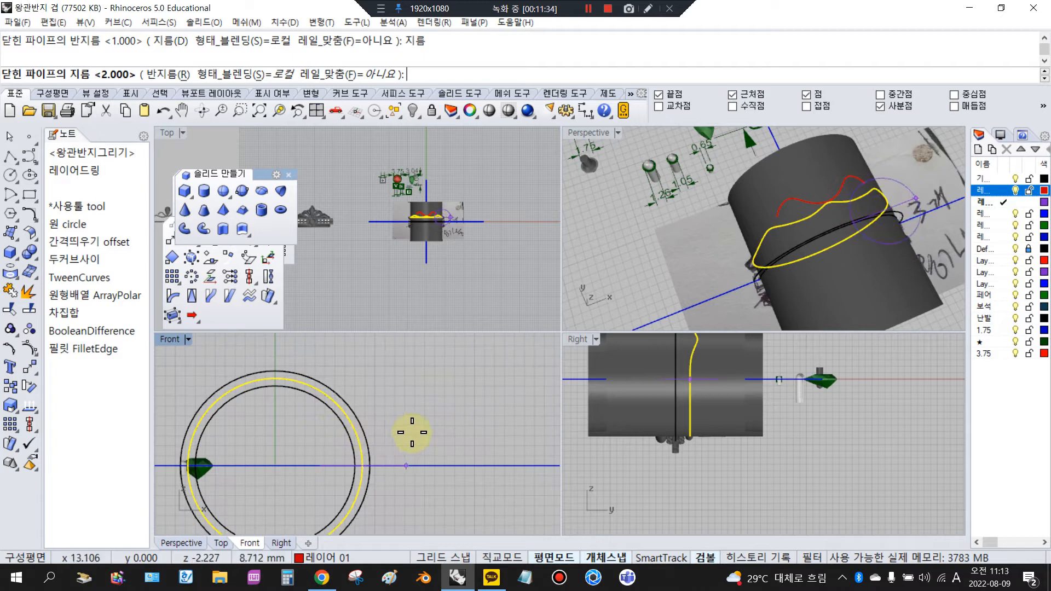
pyautogui.scroll(-3, 397, 396)
pyautogui.scroll(6, 487, 188)
pyautogui.scroll(3, 786, 207)
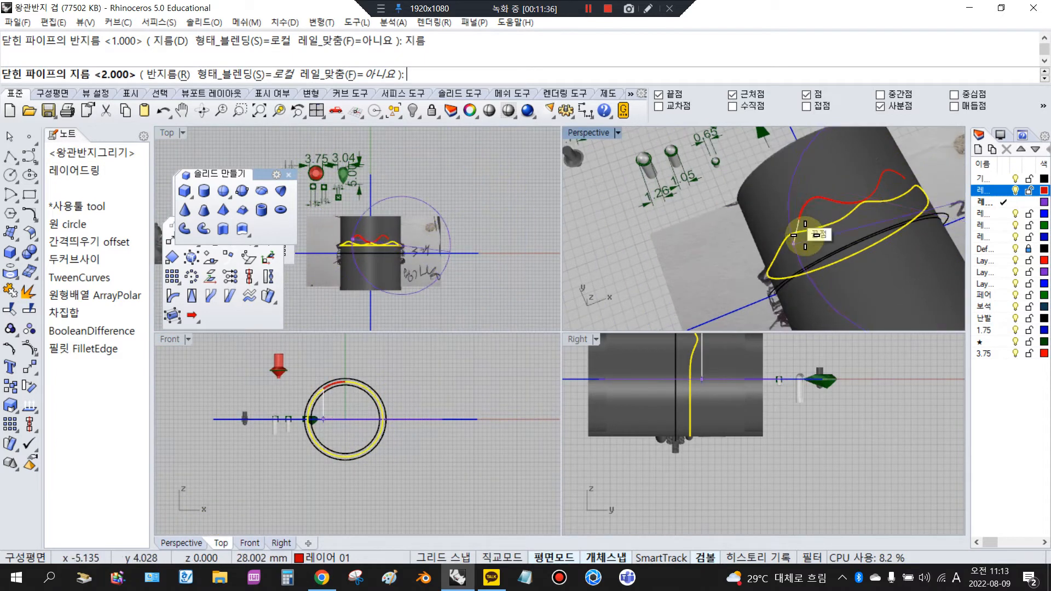
pyautogui.scroll(-3, 790, 218)
pyautogui.scroll(4, 697, 361)
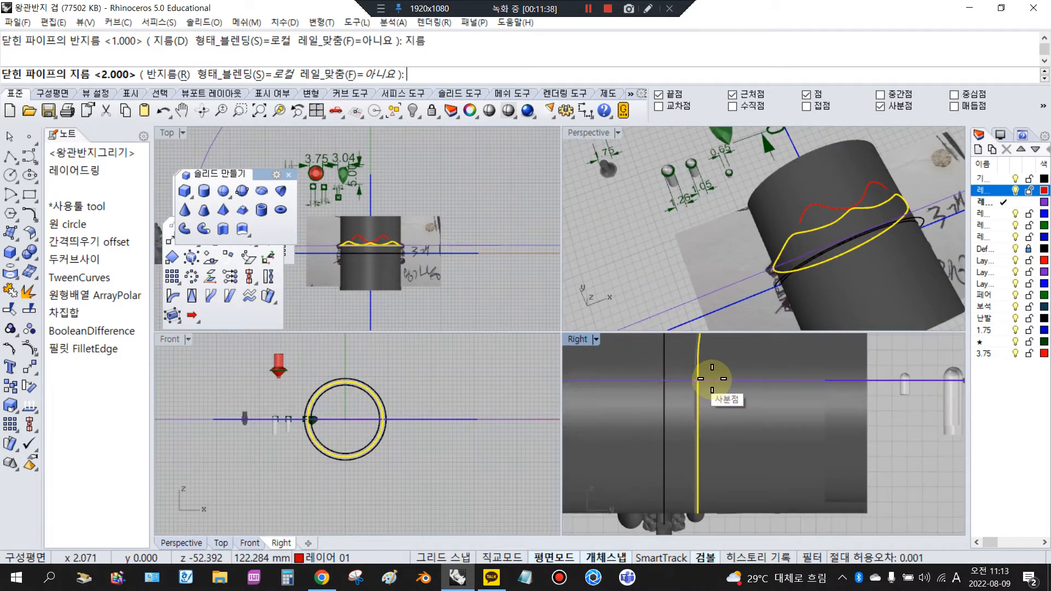
pyautogui.scroll(3, 700, 378)
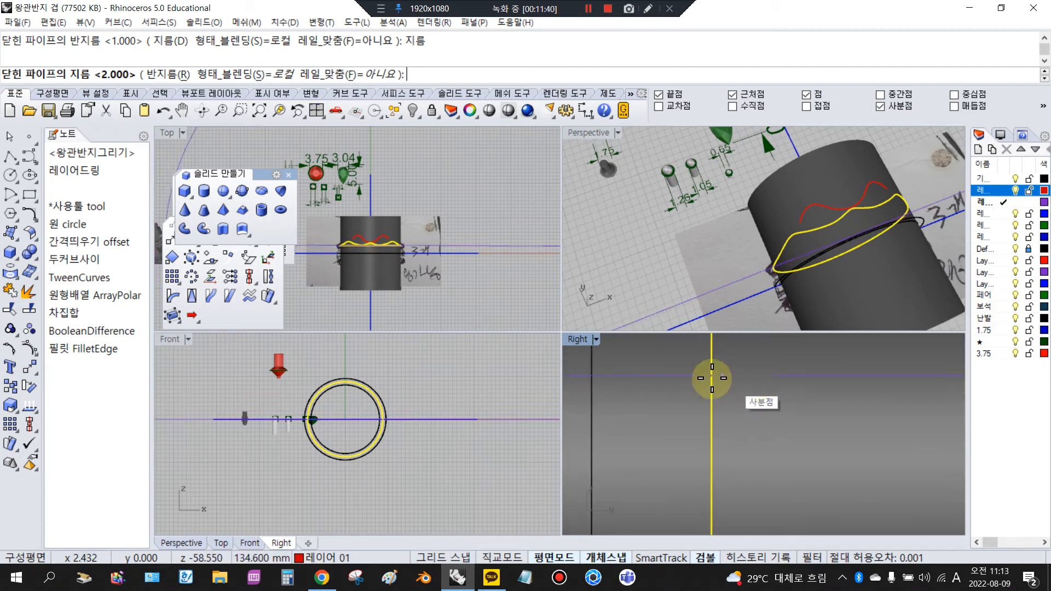
pyautogui.scroll(5, 394, 229)
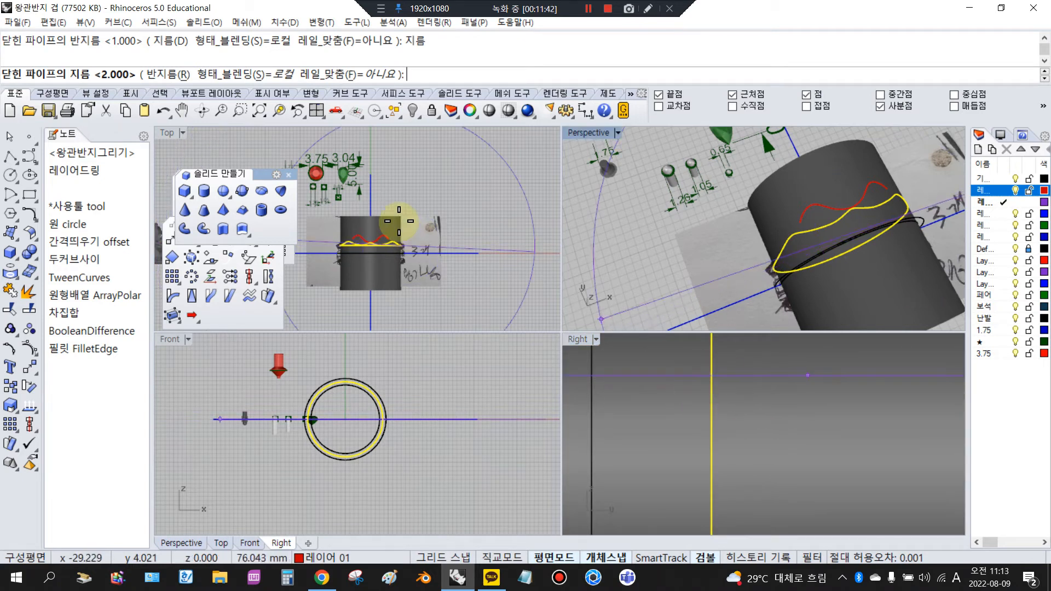
pyautogui.scroll(5, 449, 275)
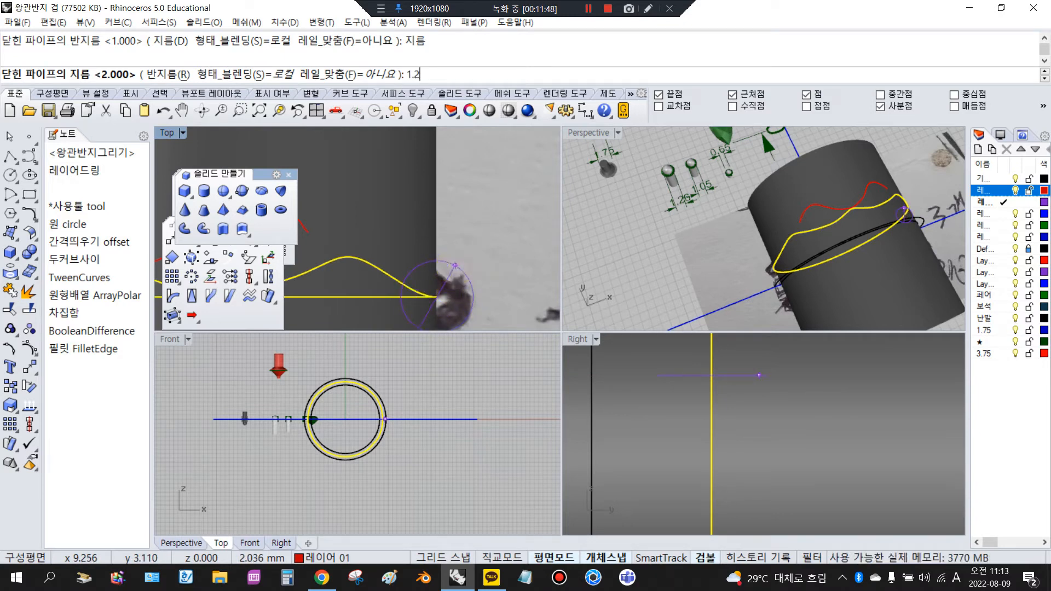
pyautogui.press('Return')
# Step: Add a 1.2 diameter pipe section at the wave curve's opposite side quadrant point in the Top view
pyautogui.scroll(-5, 536, 265)
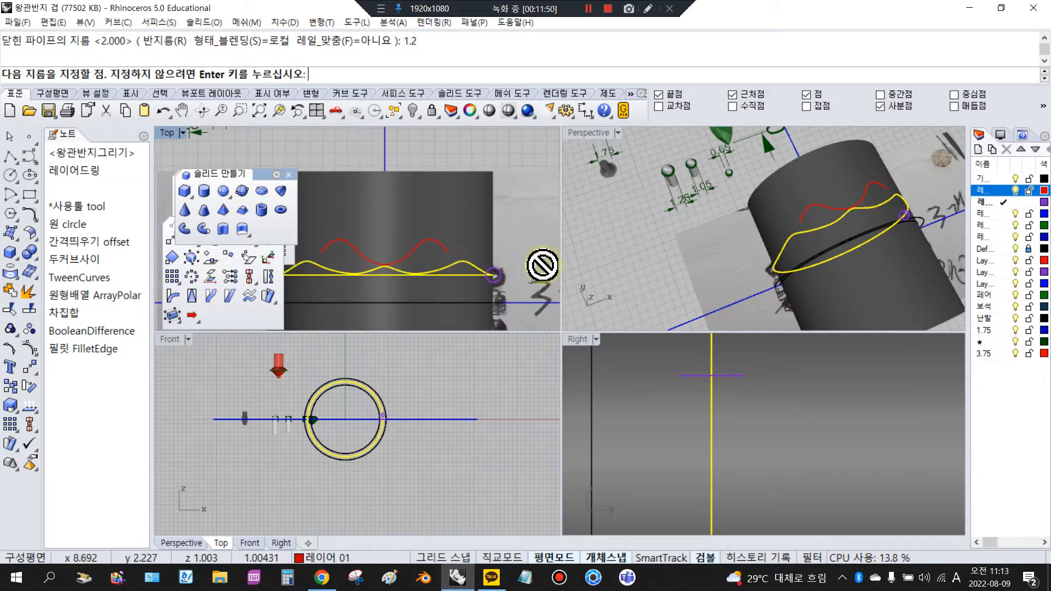
pyautogui.press('ctrl')
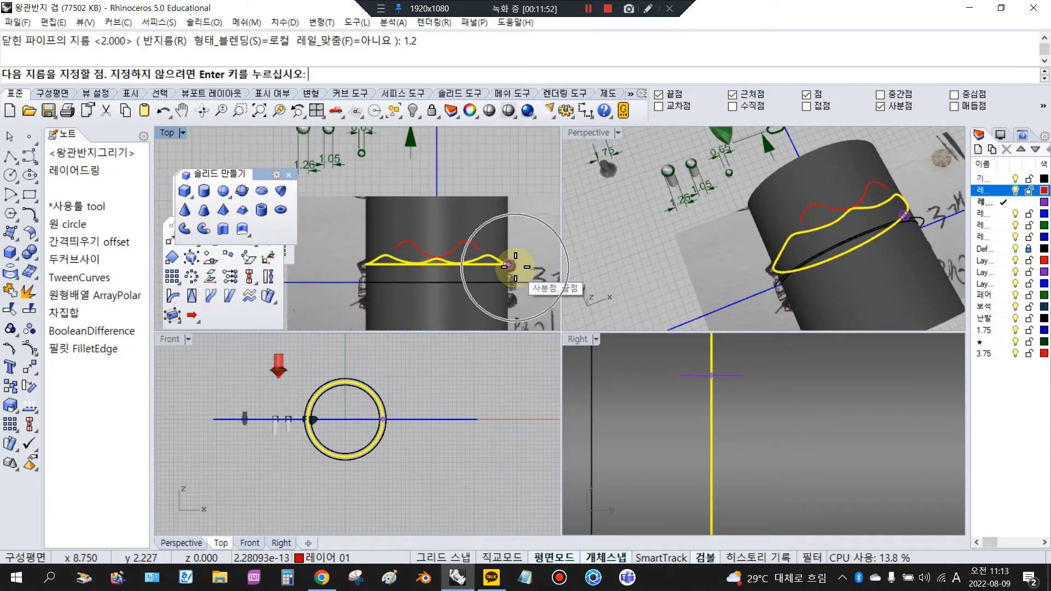
pyautogui.scroll(3, 366, 263)
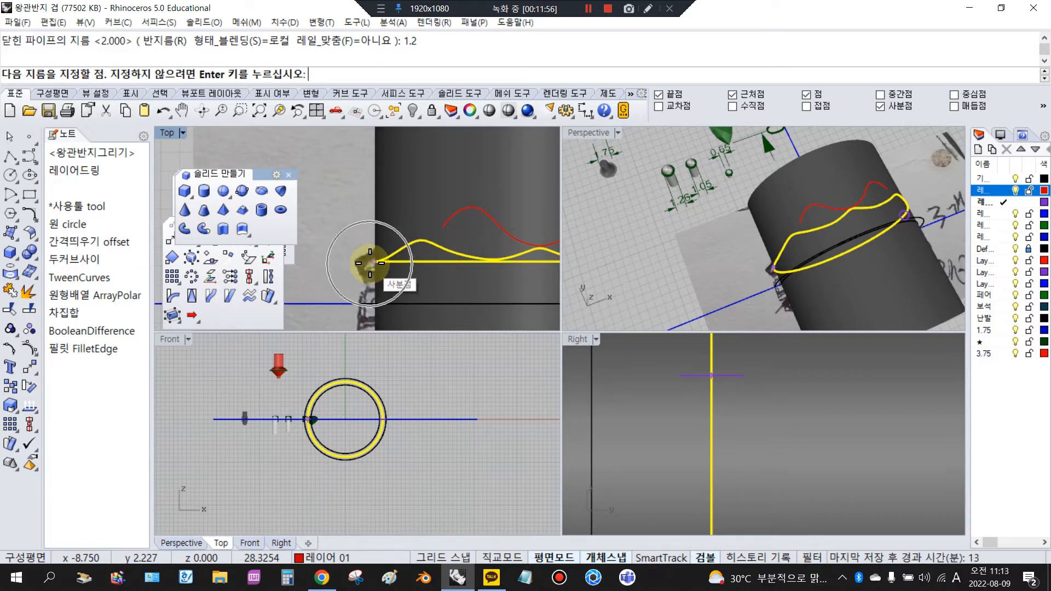
pyautogui.click(370, 263)
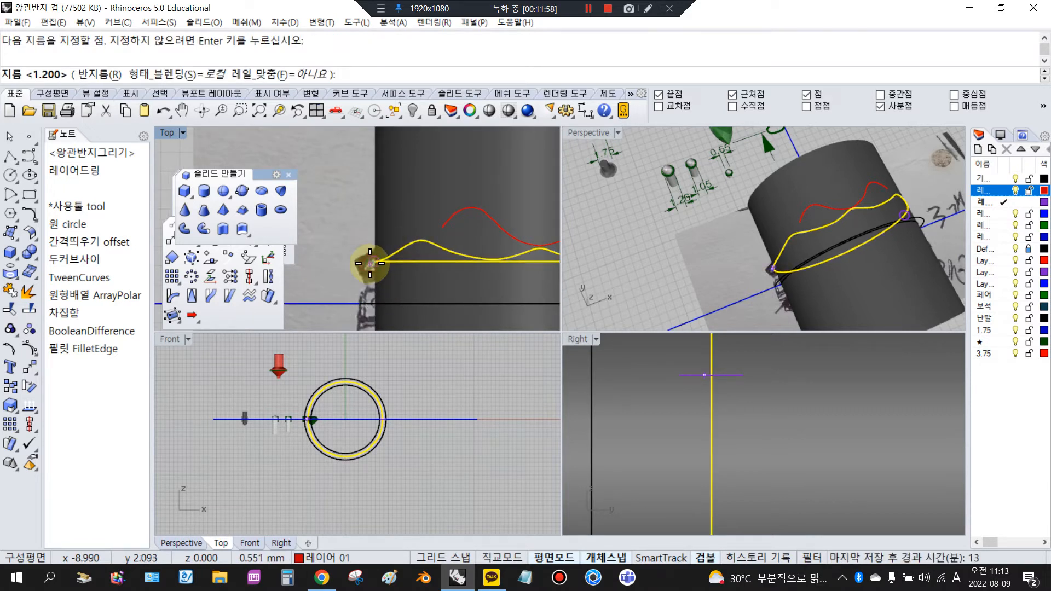
pyautogui.press('Return')
# Step: Add a 1.2 diameter pipe section at the top of the wave curve's middle crest
pyautogui.scroll(-1, 416, 263)
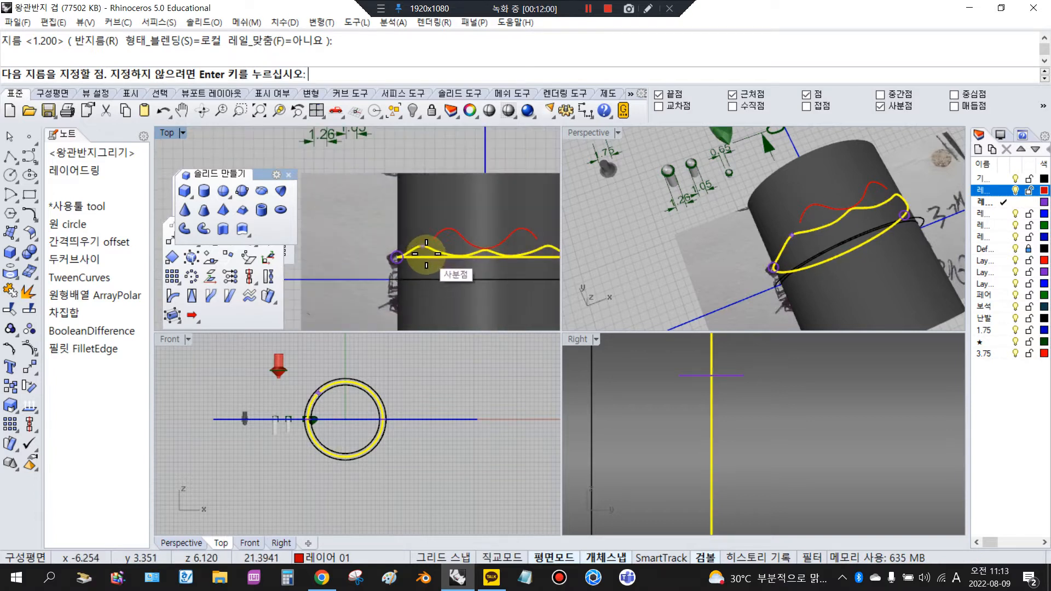
pyautogui.scroll(2, 485, 255)
pyautogui.scroll(1, 484, 245)
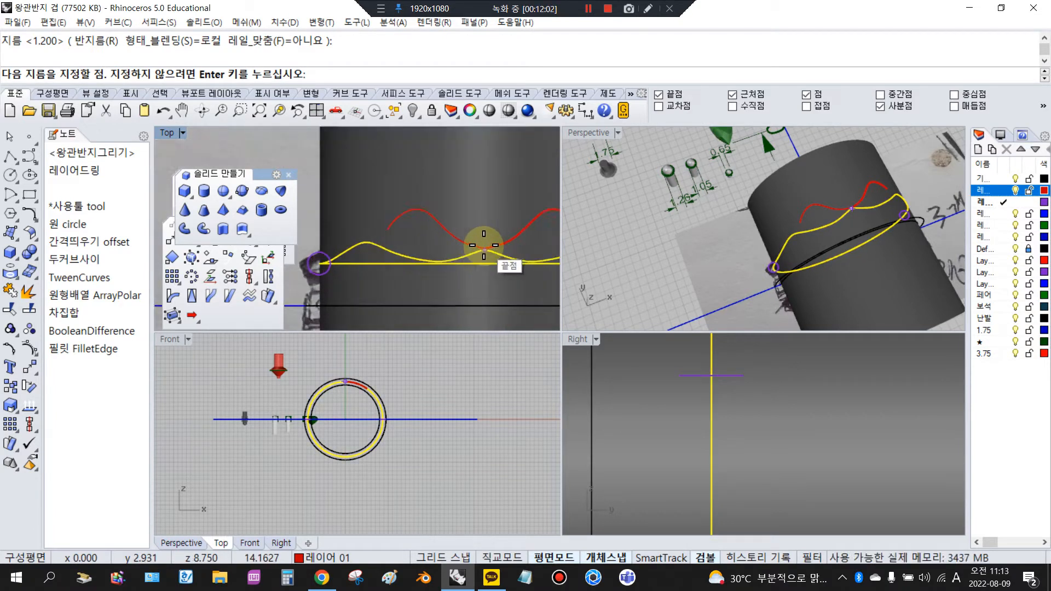
pyautogui.scroll(2, 483, 245)
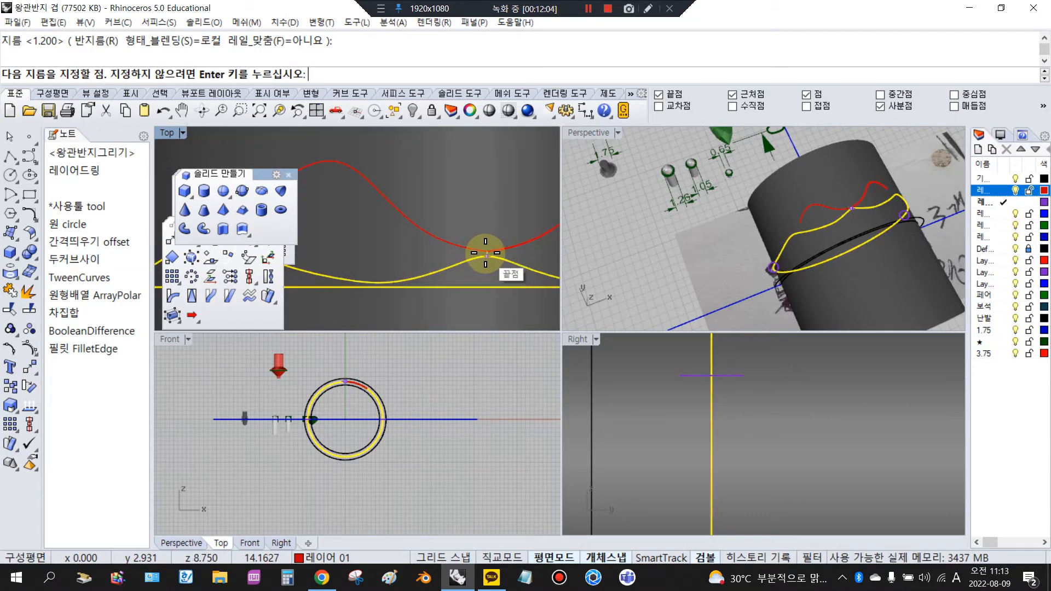
pyautogui.click(486, 255)
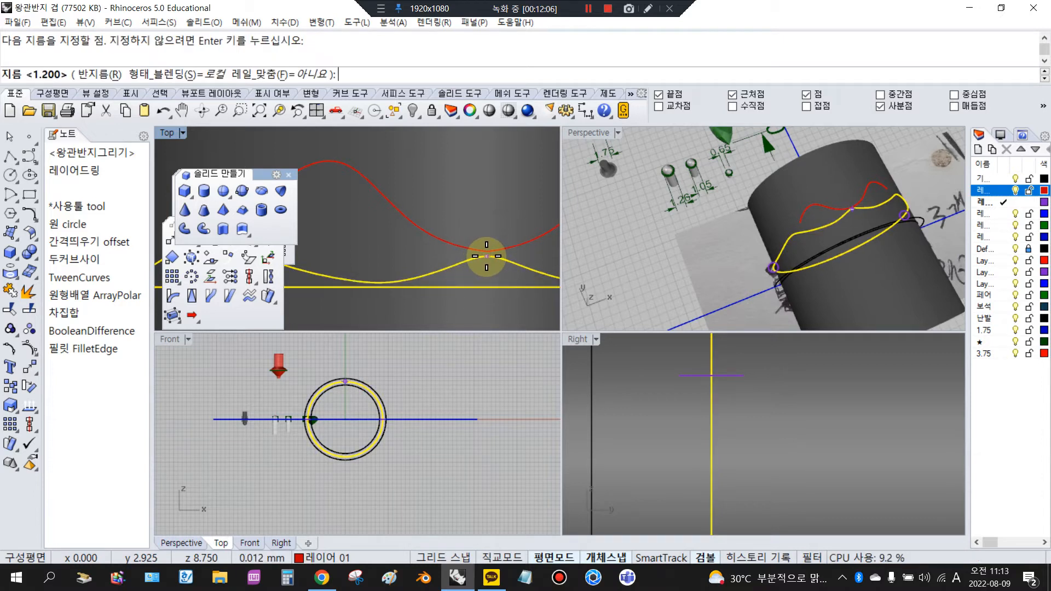
pyautogui.press('Return')
# Step: Add a pipe section of diameter 2 at the top of the wave curve's left crest
pyautogui.scroll(-2, 486, 255)
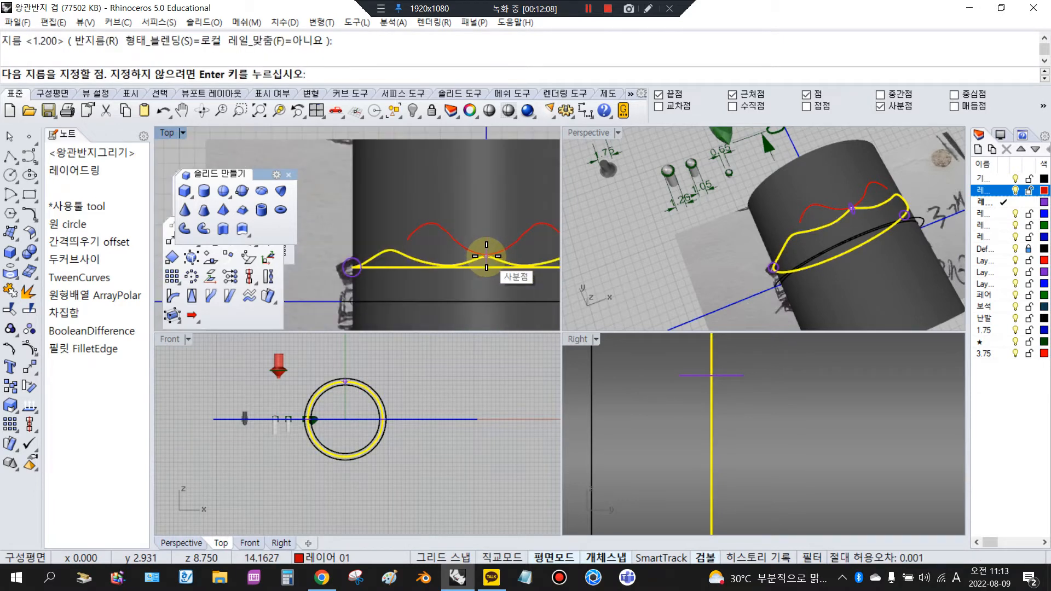
pyautogui.scroll(2, 390, 247)
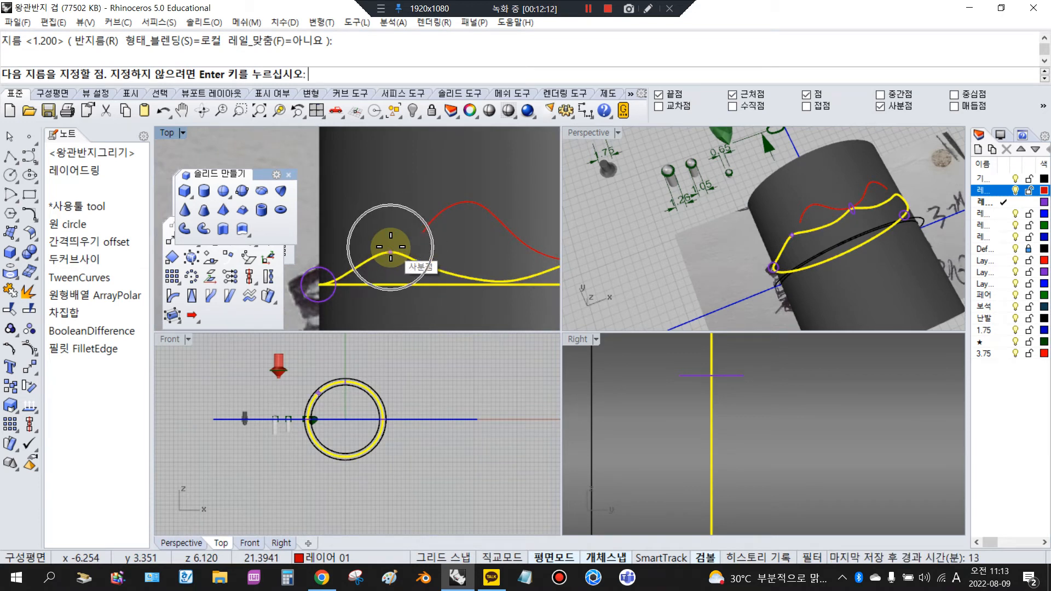
pyautogui.click(390, 247)
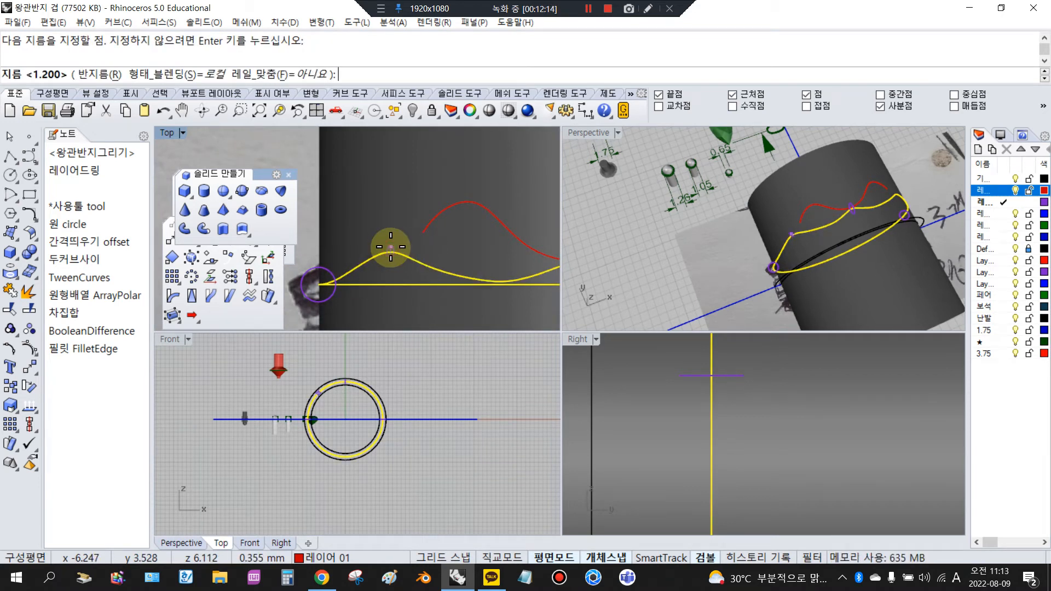
pyautogui.write('2')
pyautogui.press('Return')
# Step: Add a matching section of diameter 2 at the right crest and finish the closed pipe
pyautogui.scroll(-2, 383, 245)
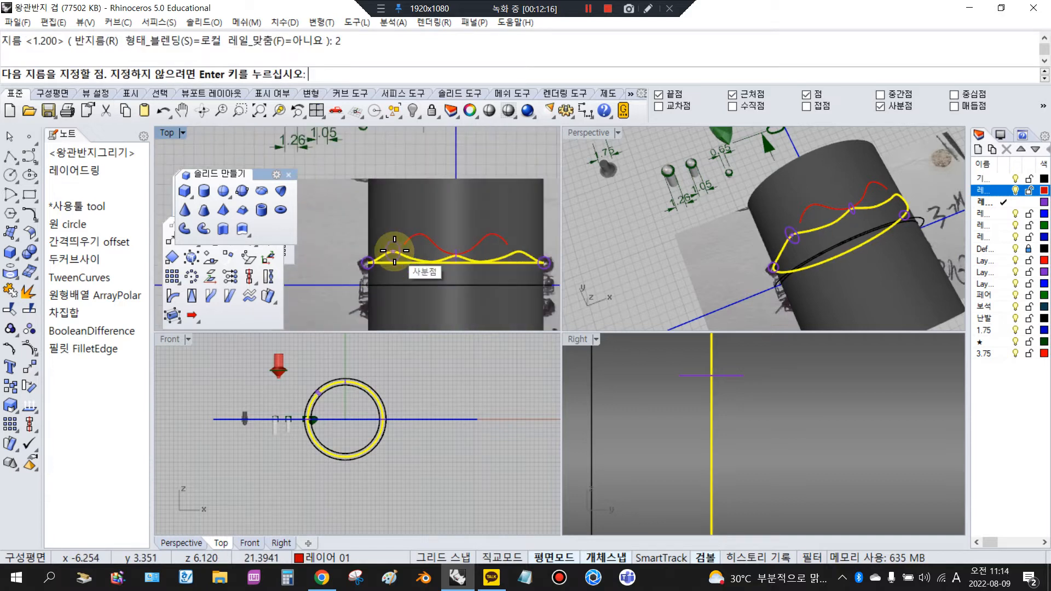
pyautogui.scroll(2, 519, 246)
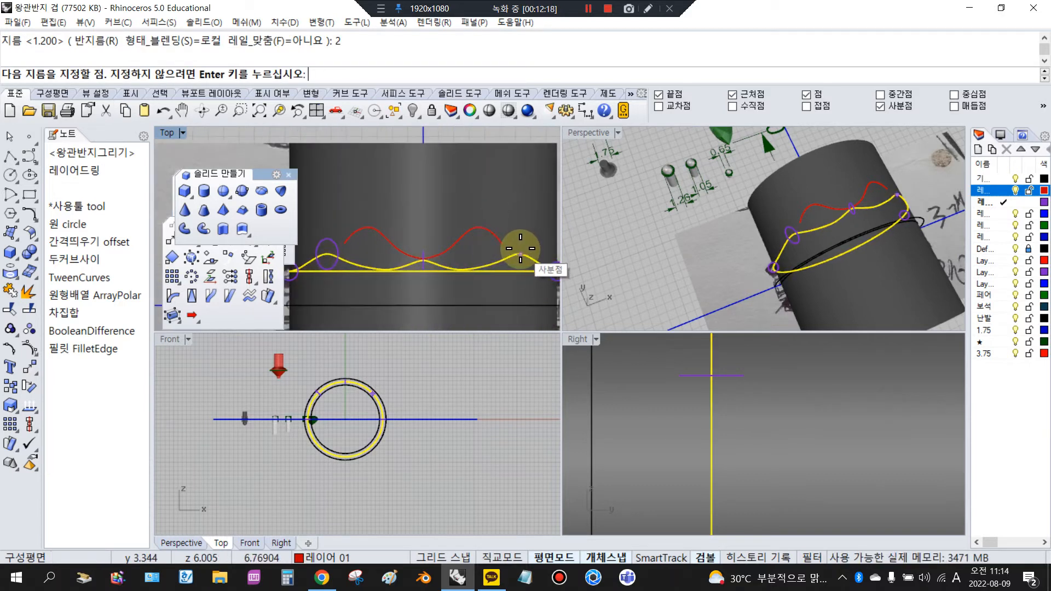
pyautogui.click(519, 249)
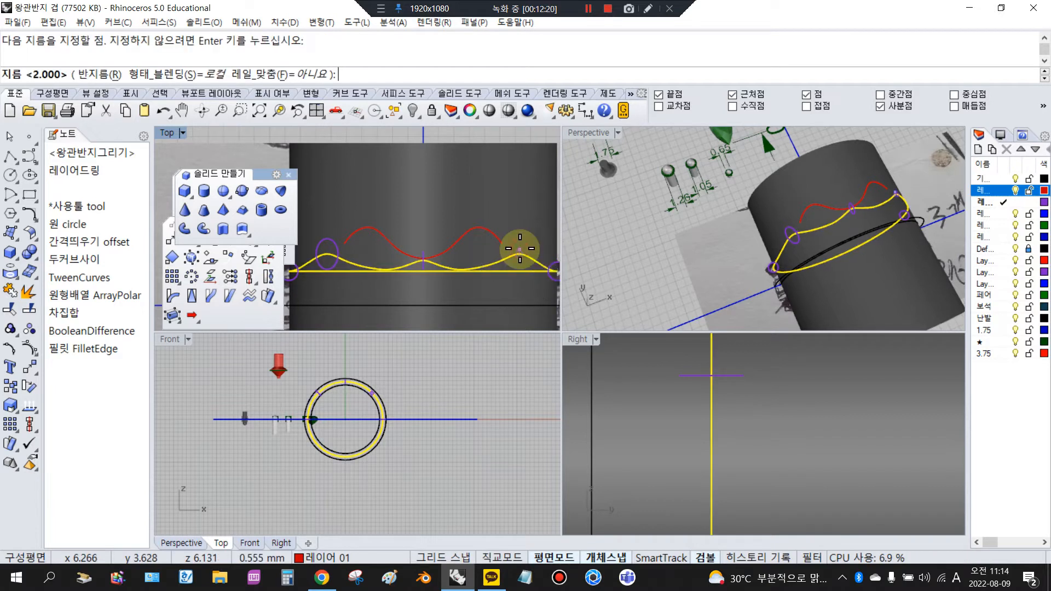
pyautogui.press('Return')
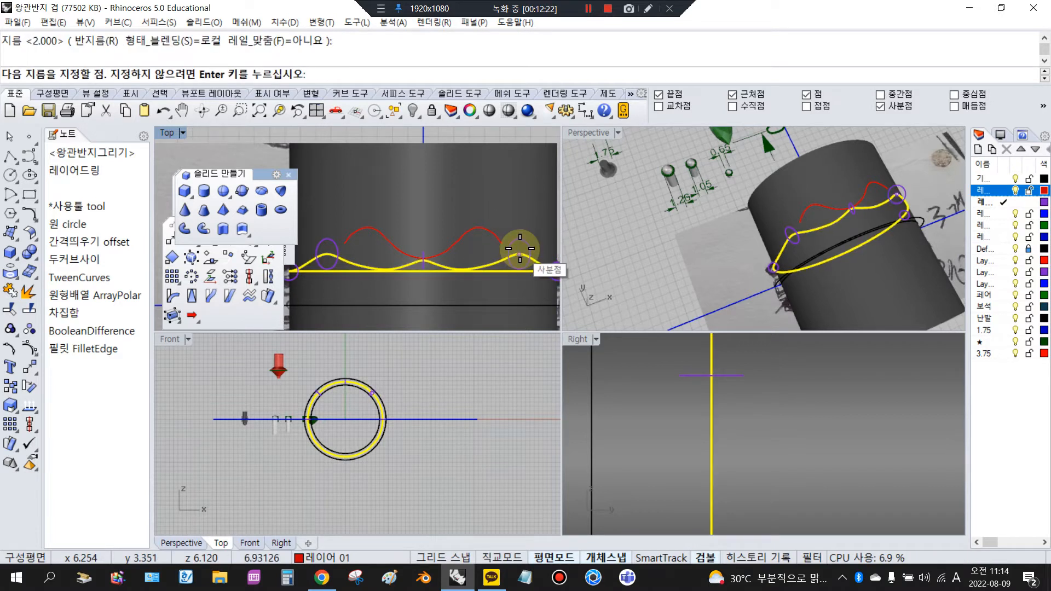
pyautogui.press('Return')
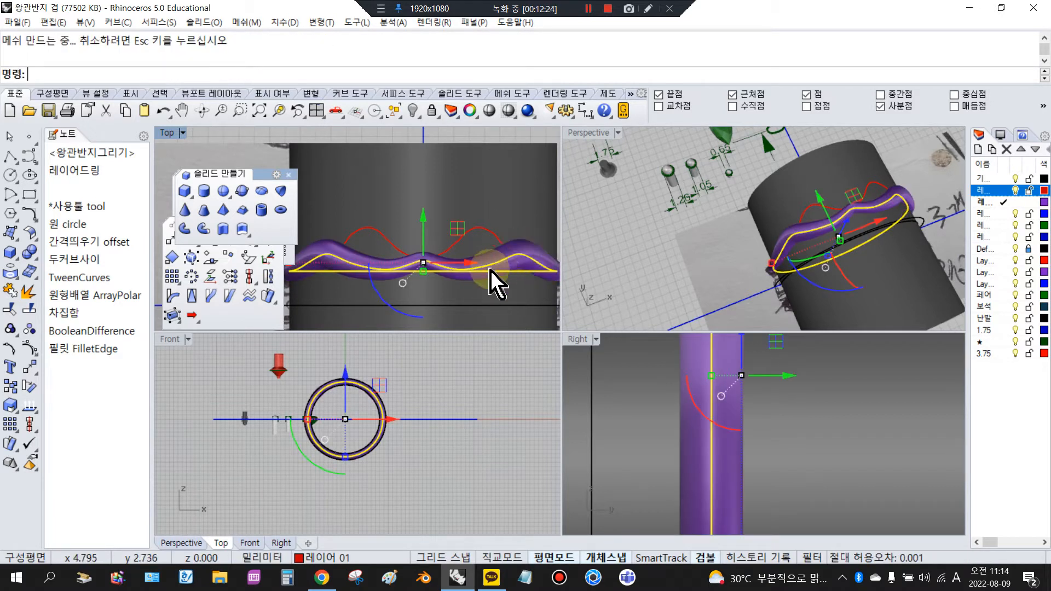
# Step: Unlock all locked objects and delete the large cylinder surface around the ring
pyautogui.scroll(-3, 493, 274)
pyautogui.moveTo(825, 250); pyautogui.dragTo(638, 158, button='right')
pyautogui.rightClick(430, 111)
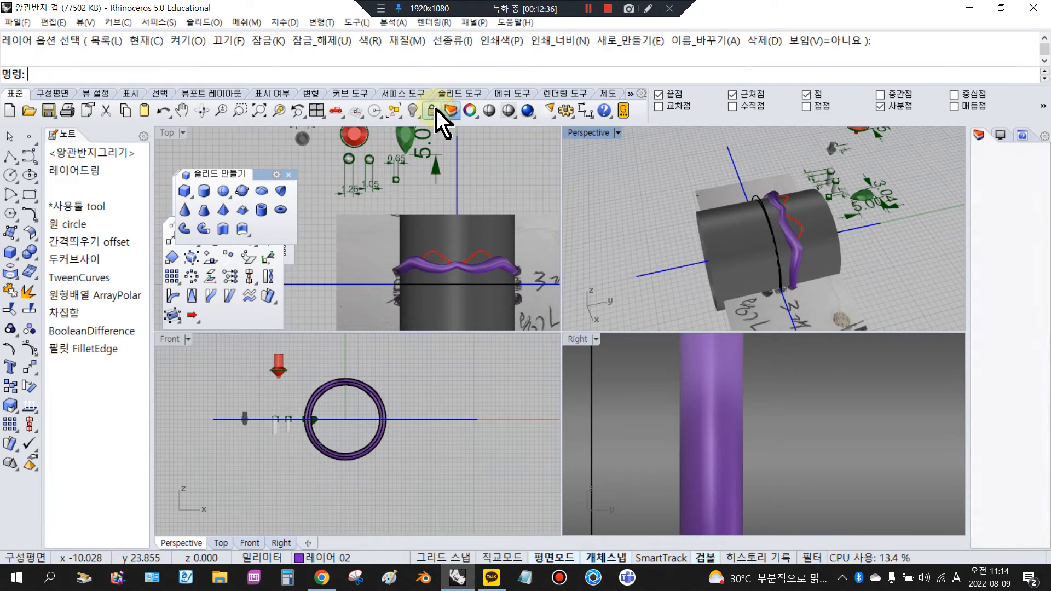
pyautogui.moveTo(581, 187); pyautogui.dragTo(759, 236, button='right')
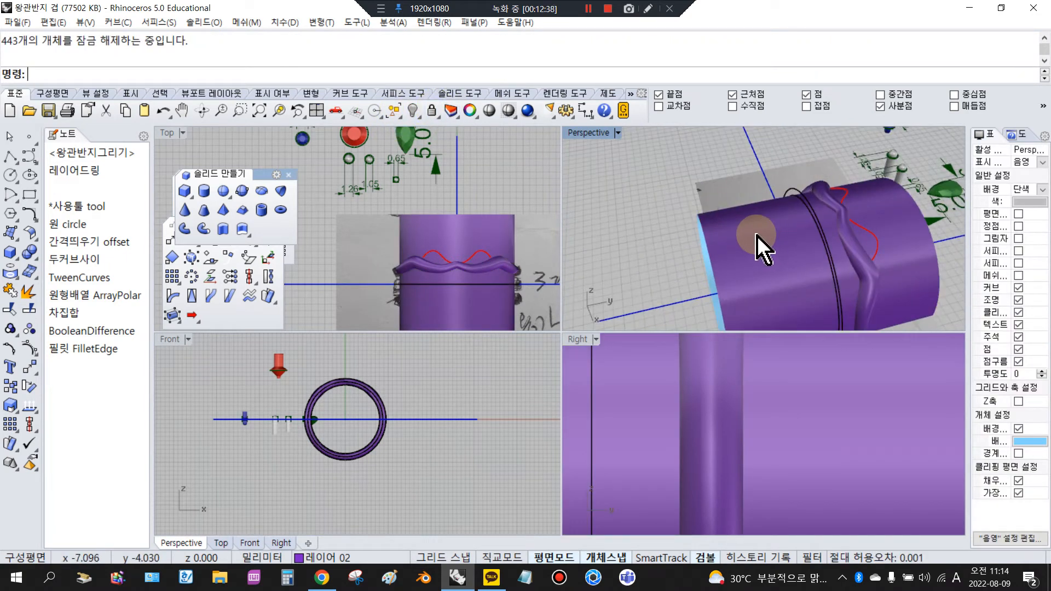
pyautogui.click(761, 249)
pyautogui.press('Delete')
pyautogui.moveTo(826, 227); pyautogui.dragTo(856, 235, button='right')
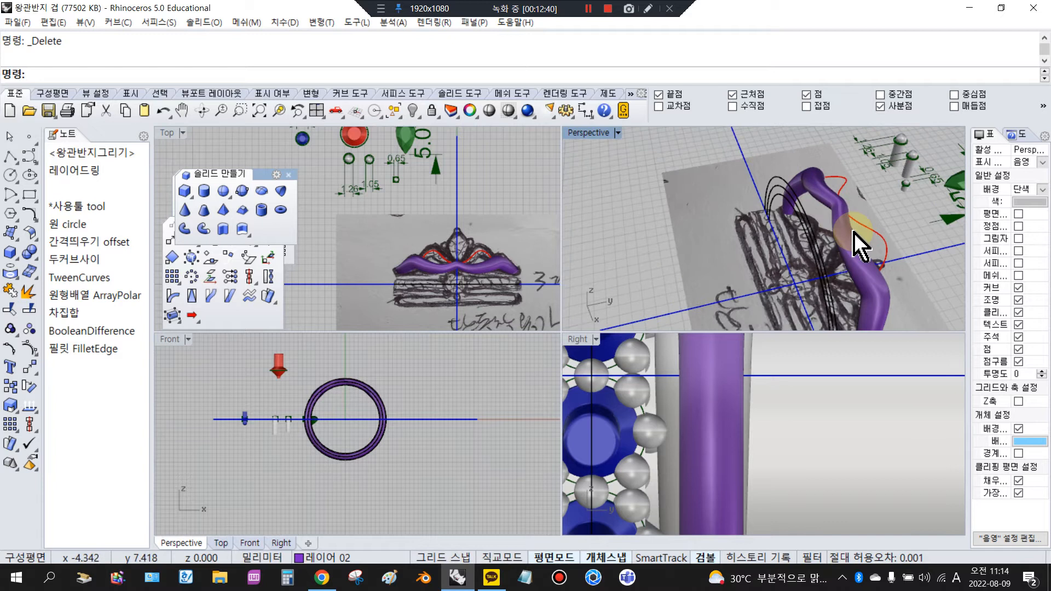
# Step: Move the wave pipe to the 기본값 layer and make that layer current
pyautogui.click(858, 241)
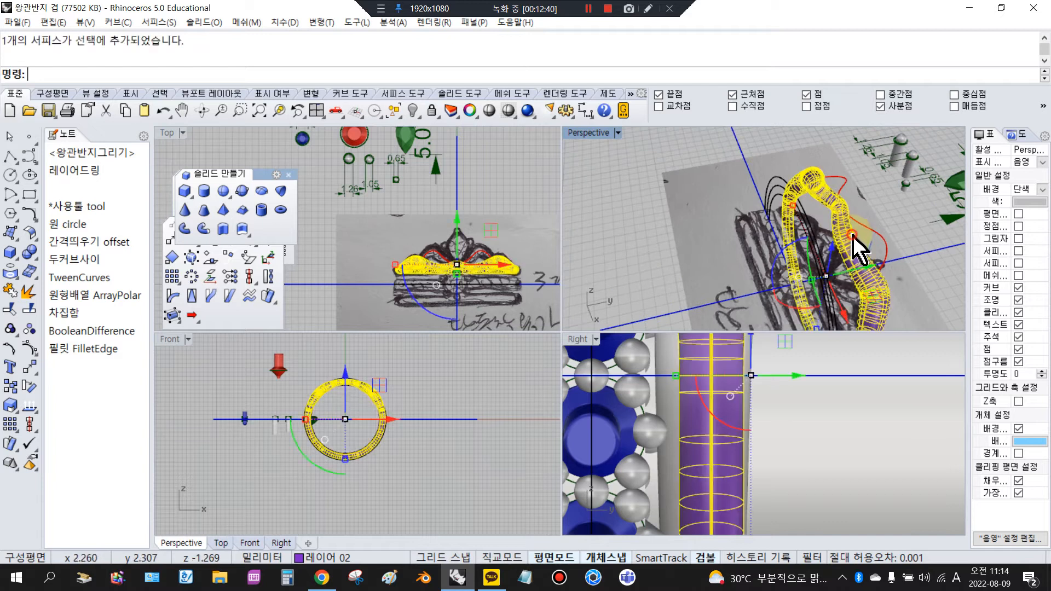
pyautogui.click(1021, 134)
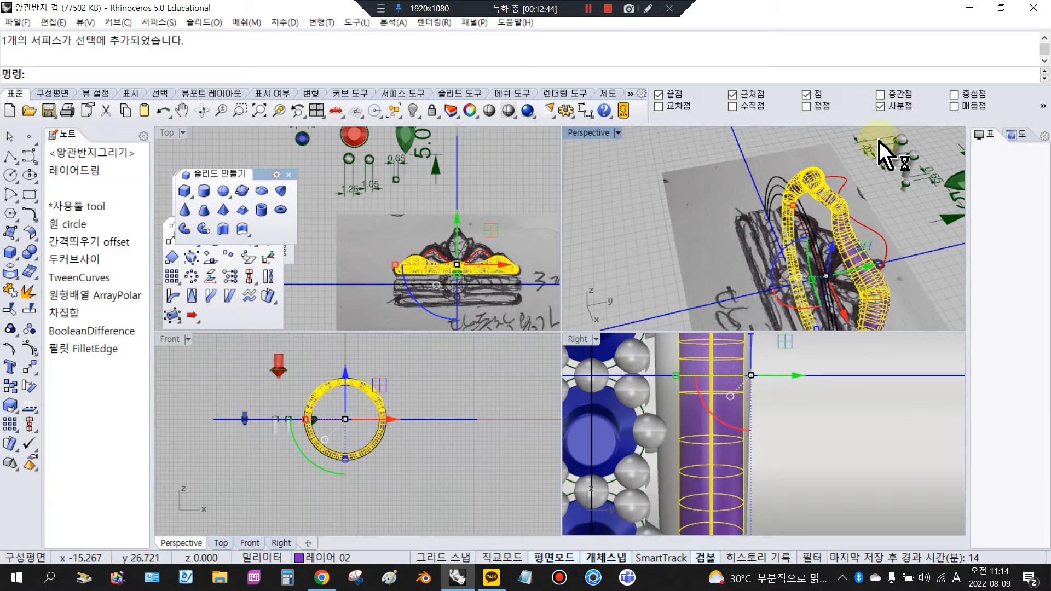
pyautogui.click(450, 111)
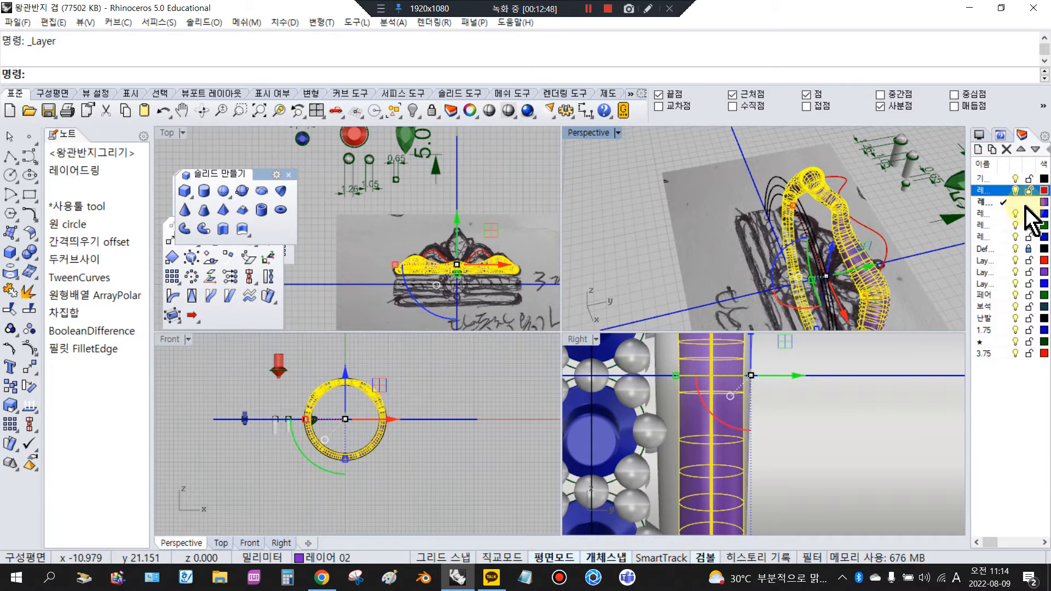
pyautogui.rightClick(1001, 181)
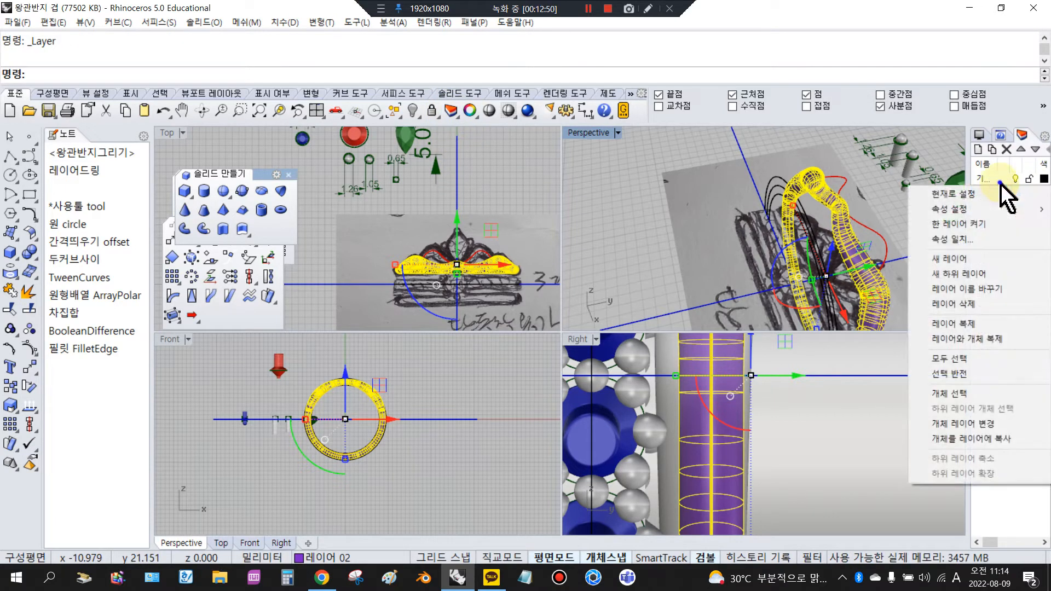
pyautogui.click(983, 423)
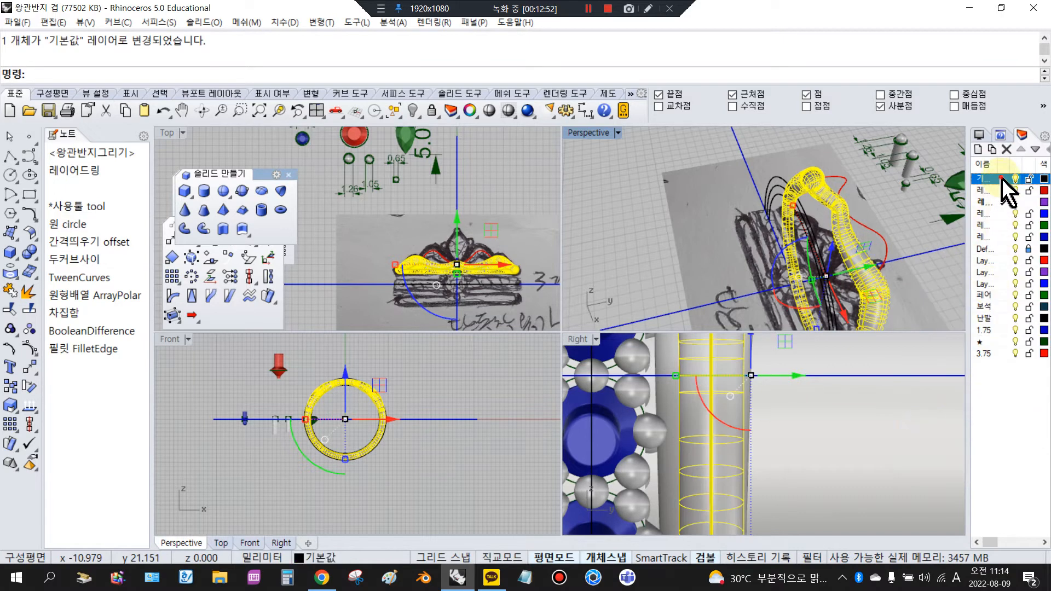
# Step: Start a pipe along the right upper wave curve with start diameter 1.2 at the centre and end diameter 1.8 at the outer end
pyautogui.moveTo(686, 214); pyautogui.dragTo(688, 235, button='right')
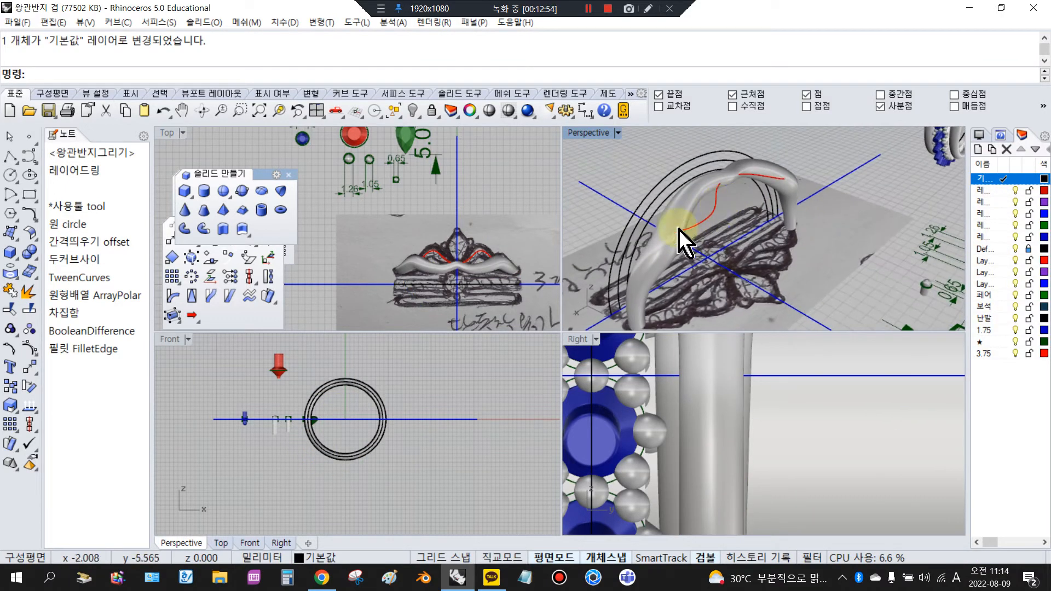
pyautogui.click(679, 243)
pyautogui.click(620, 160)
pyautogui.scroll(5, 716, 204)
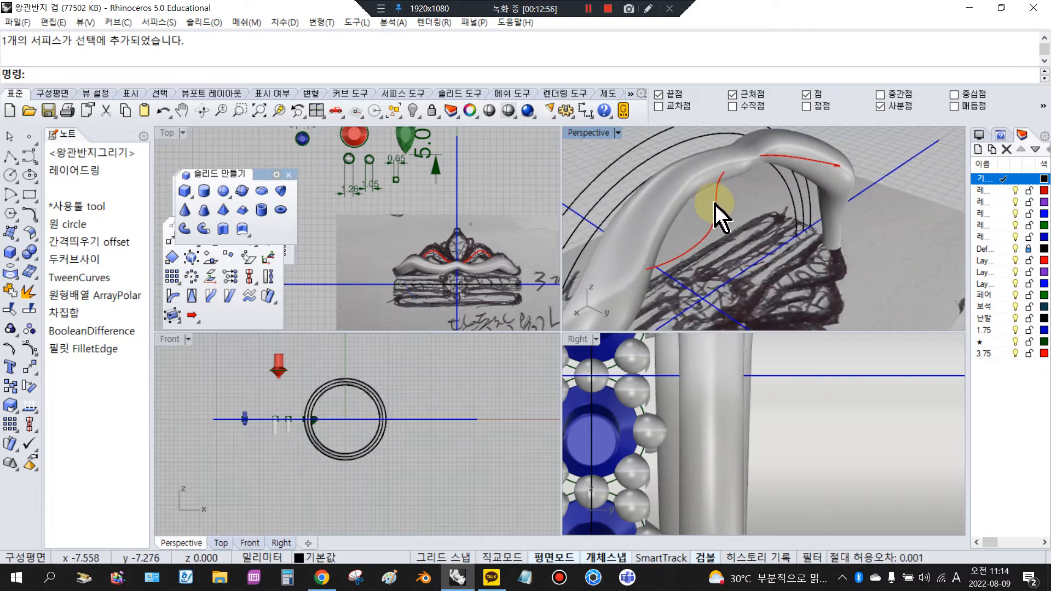
pyautogui.click(716, 205)
pyautogui.scroll(2, 469, 253)
pyautogui.scroll(3, 471, 267)
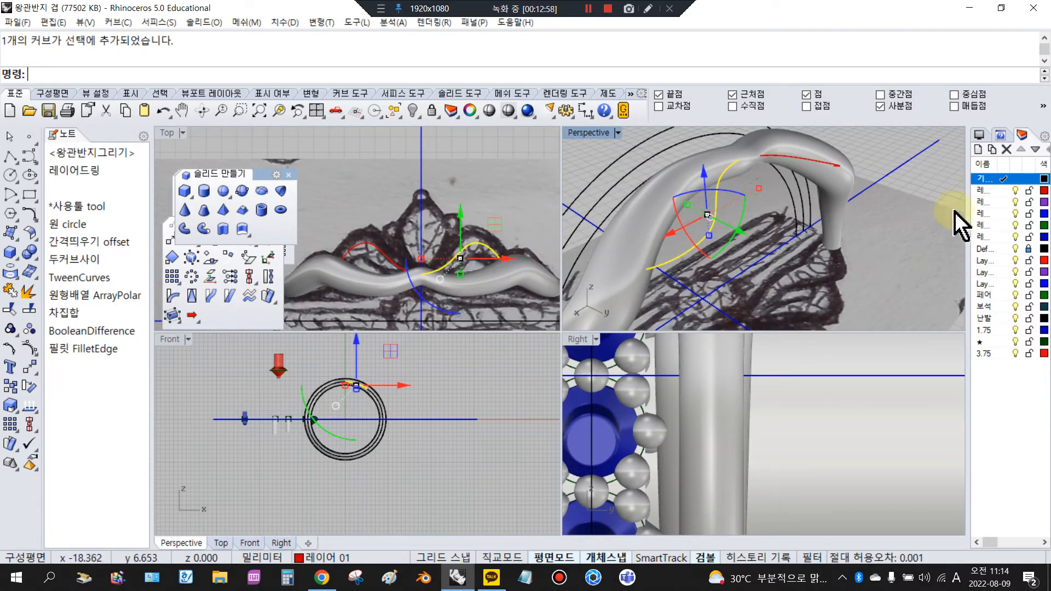
pyautogui.click(202, 230)
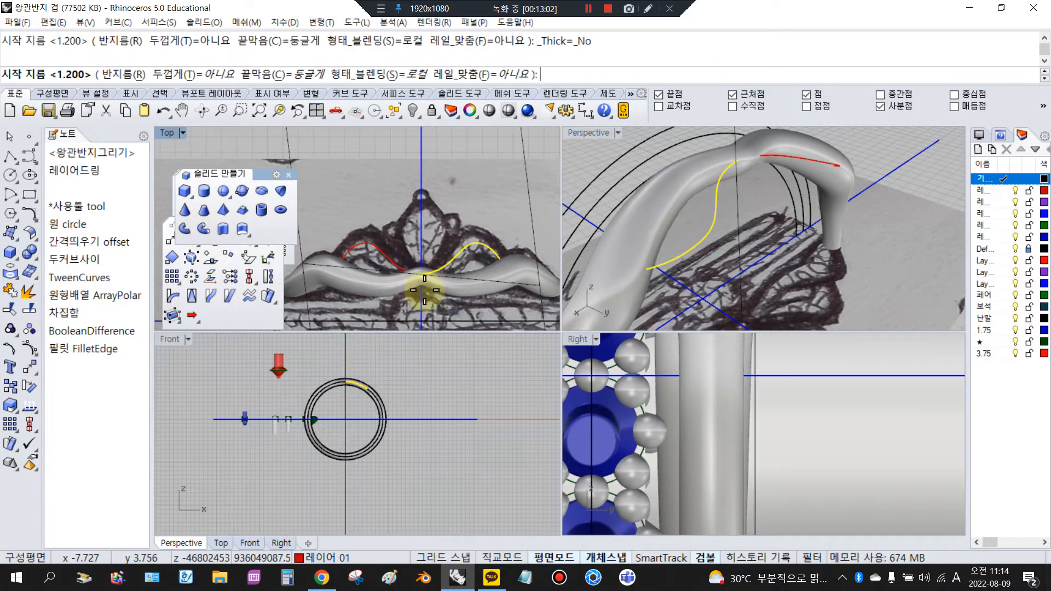
pyautogui.scroll(3, 413, 263)
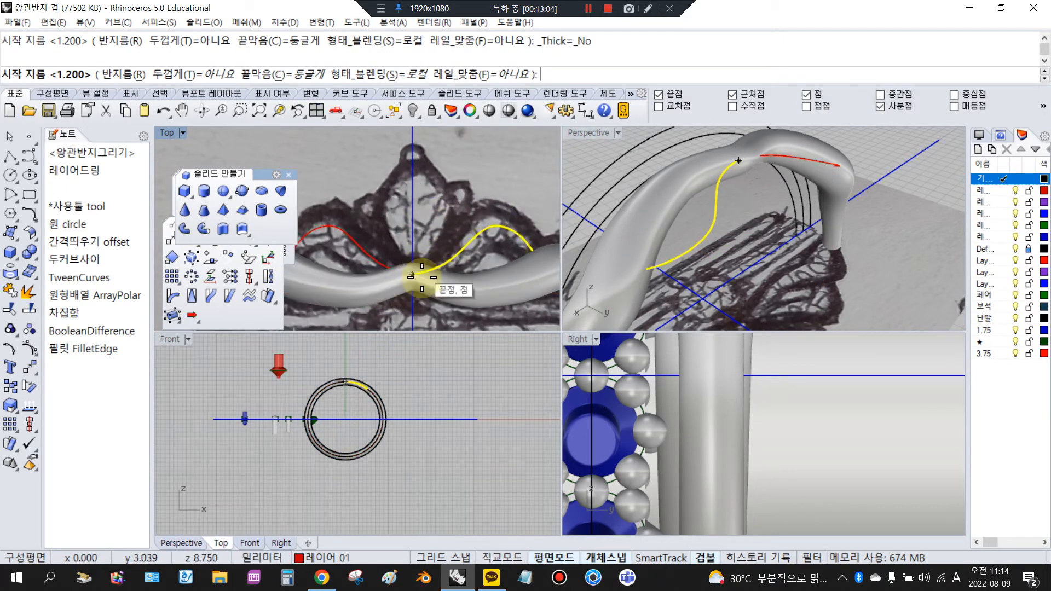
pyautogui.press('Return')
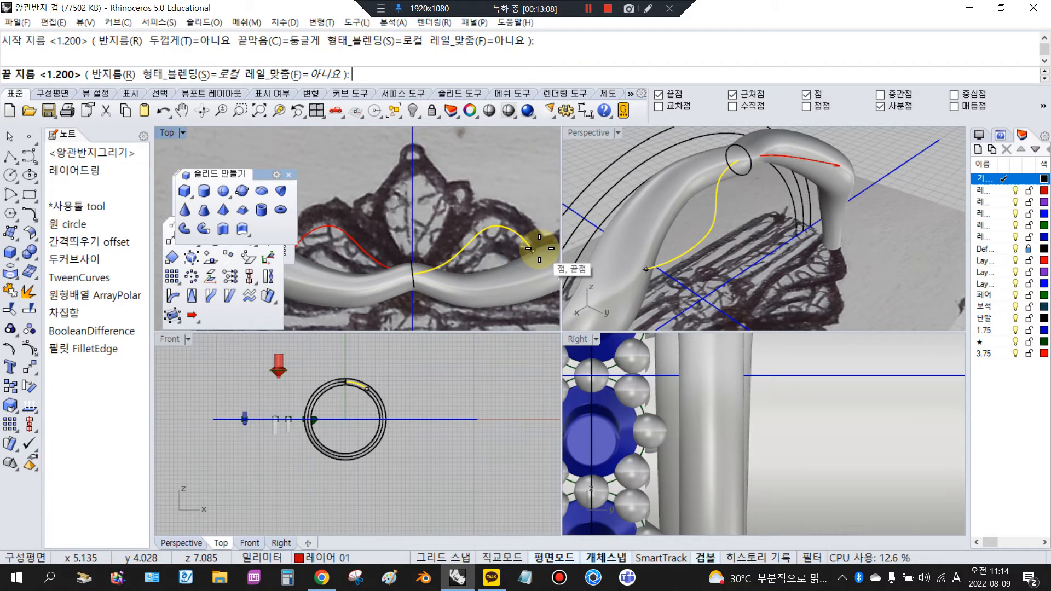
pyautogui.scroll(1, 539, 241)
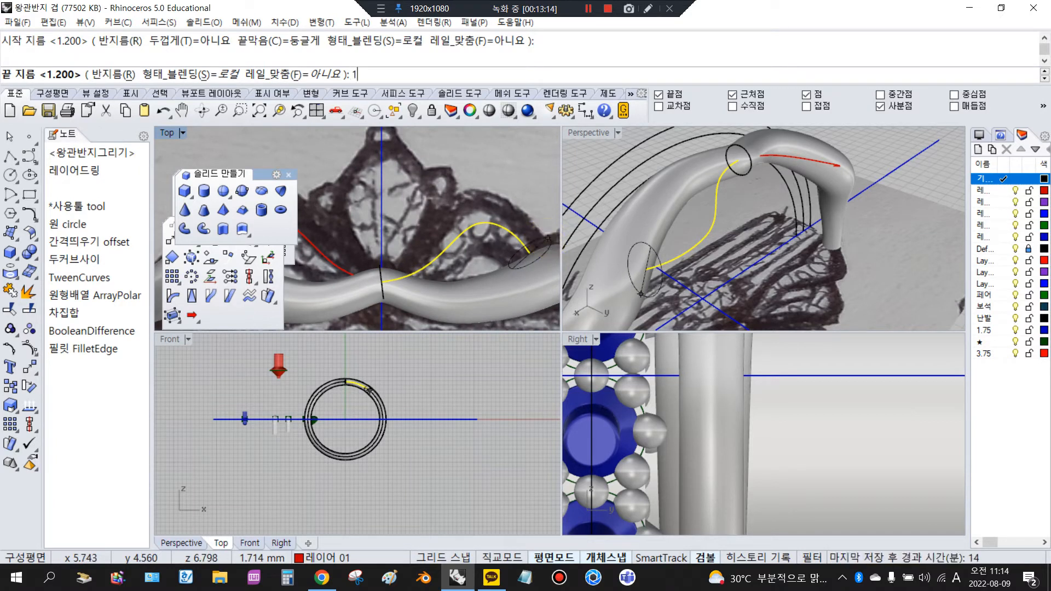
pyautogui.click(547, 237)
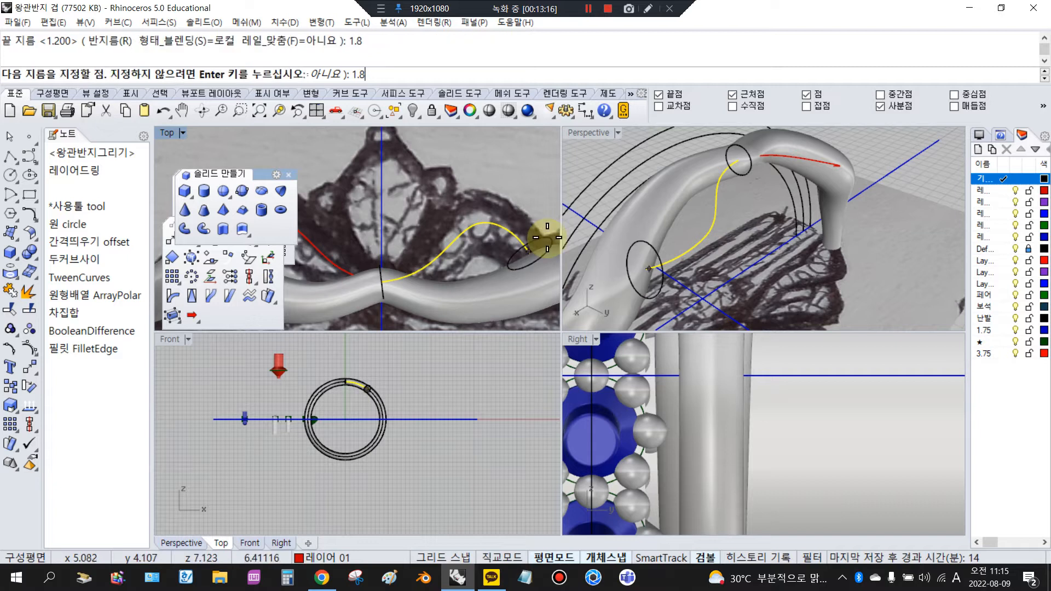
# Step: Add a pipe section of diameter 2 at the right upper wave's crest and finish the pipe
pyautogui.scroll(2, 546, 237)
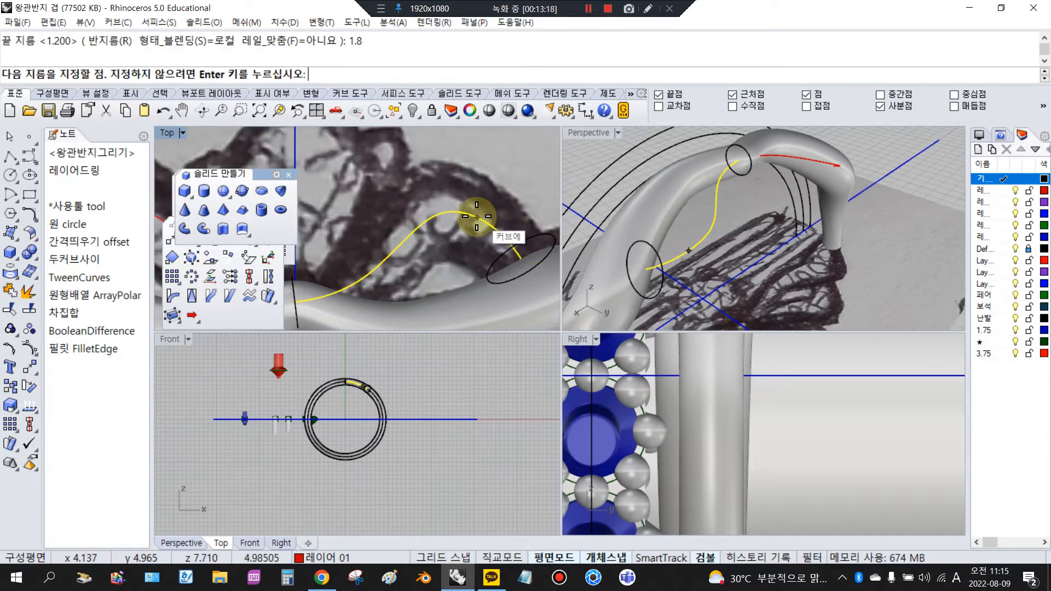
pyautogui.click(449, 209)
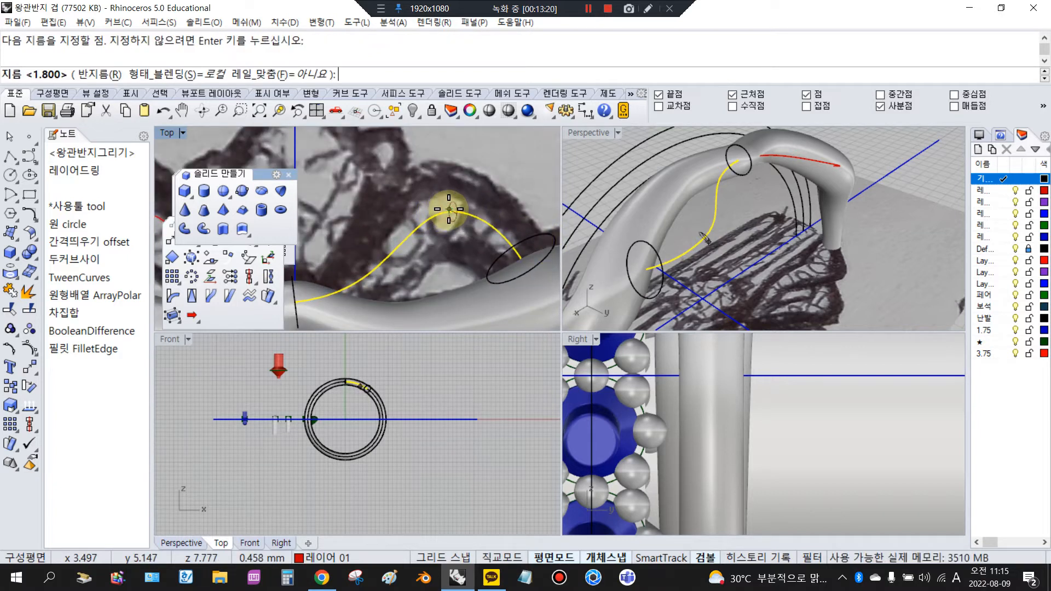
pyautogui.press('Return')
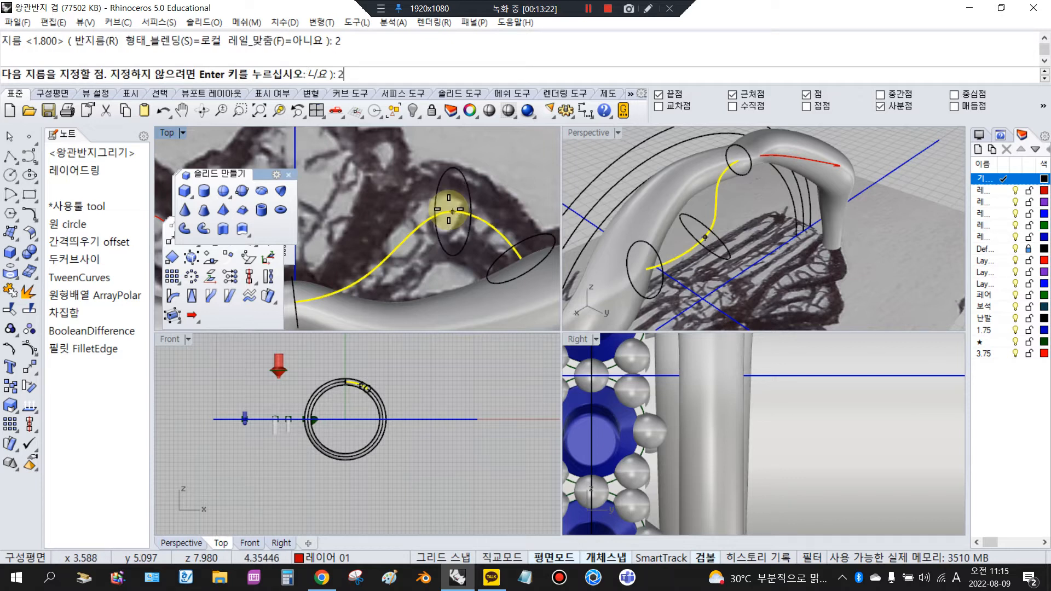
pyautogui.press('Return')
pyautogui.press('Escape')
pyautogui.scroll(-3, 482, 230)
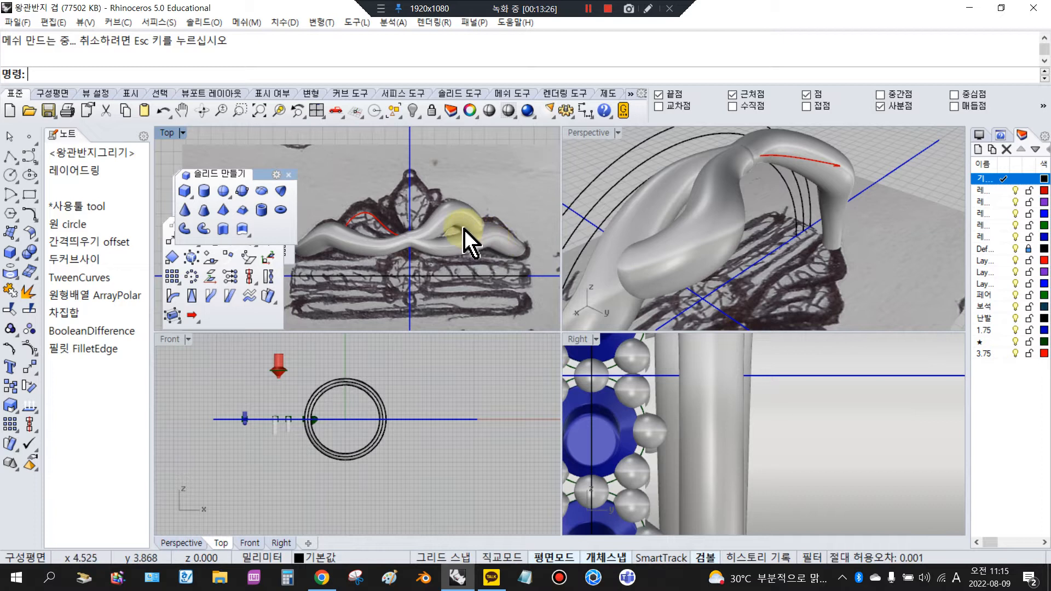
# Step: Select the right upper wave pipe
pyautogui.scroll(3, 449, 227)
pyautogui.click(440, 225)
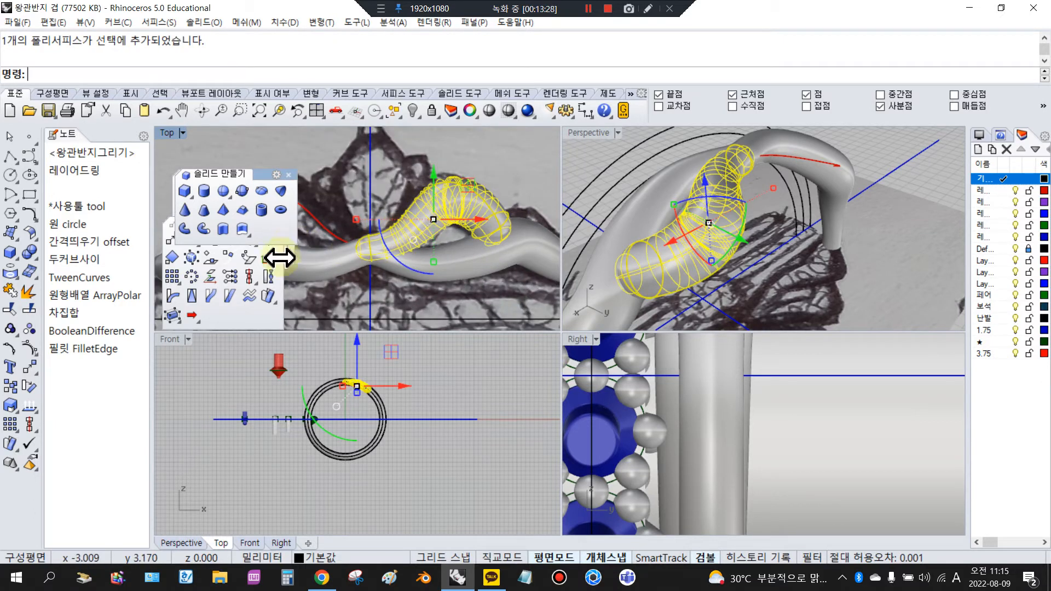
# Step: Mirror the selected curved solid across the vertical centre axis in the Top view
pyautogui.moveTo(262, 177); pyautogui.dragTo(251, 161)
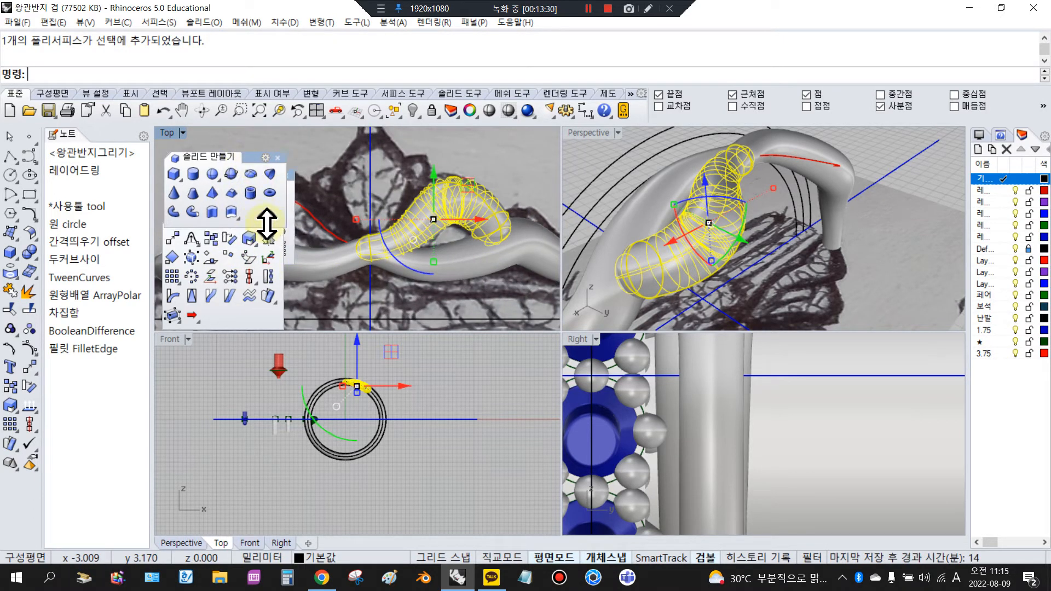
pyautogui.click(267, 238)
pyautogui.click(371, 189)
pyautogui.click(371, 197)
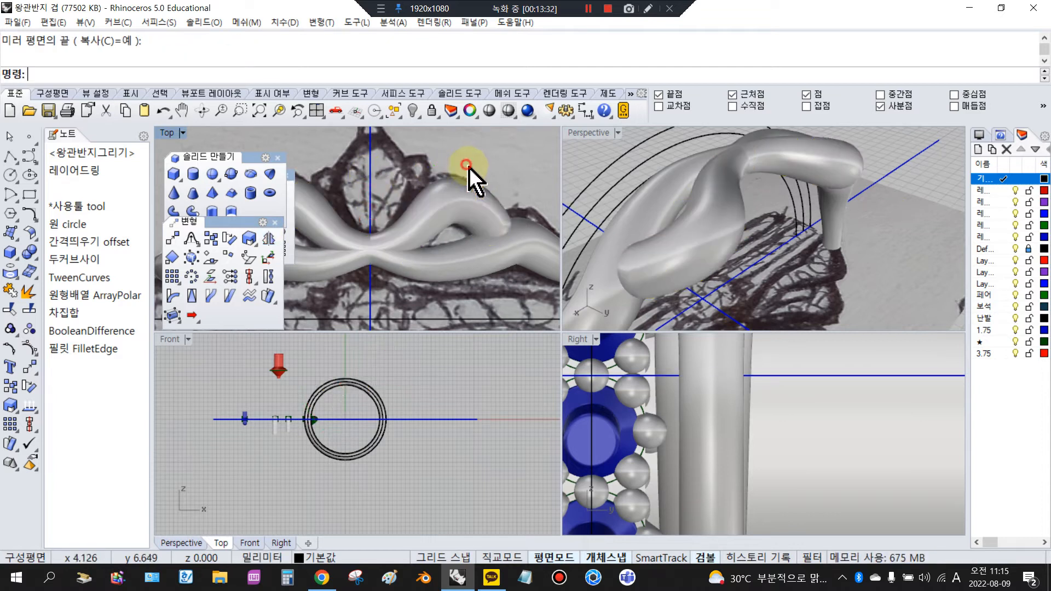
pyautogui.scroll(-2, 484, 197)
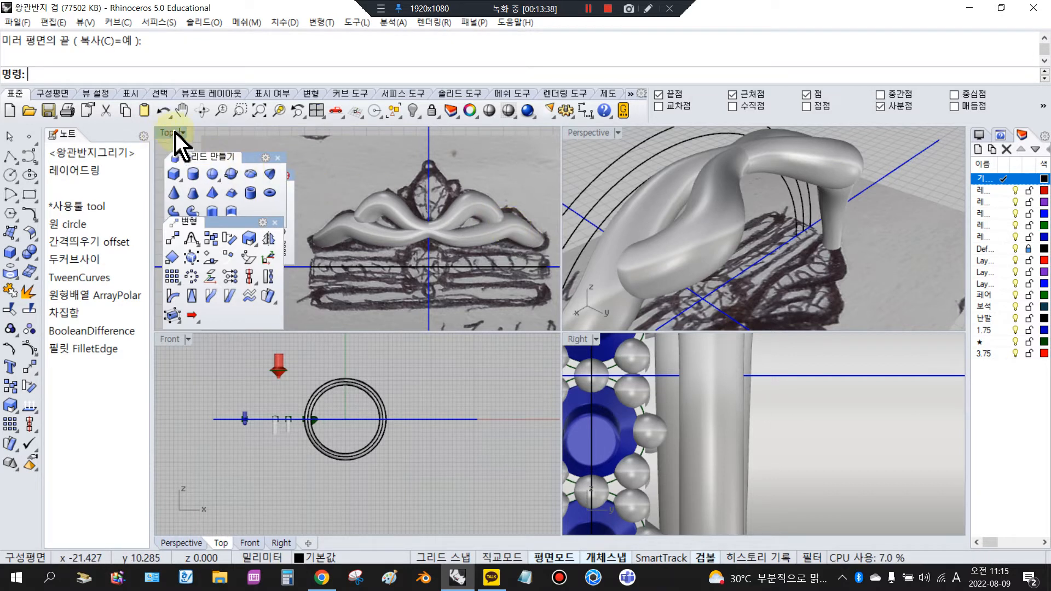
# Step: Draw a control-point curve tracing half of the sketched central petal, on the axis from about (0, 8.2) to (0, 4.0)
pyautogui.click(26, 155)
pyautogui.scroll(2, 424, 164)
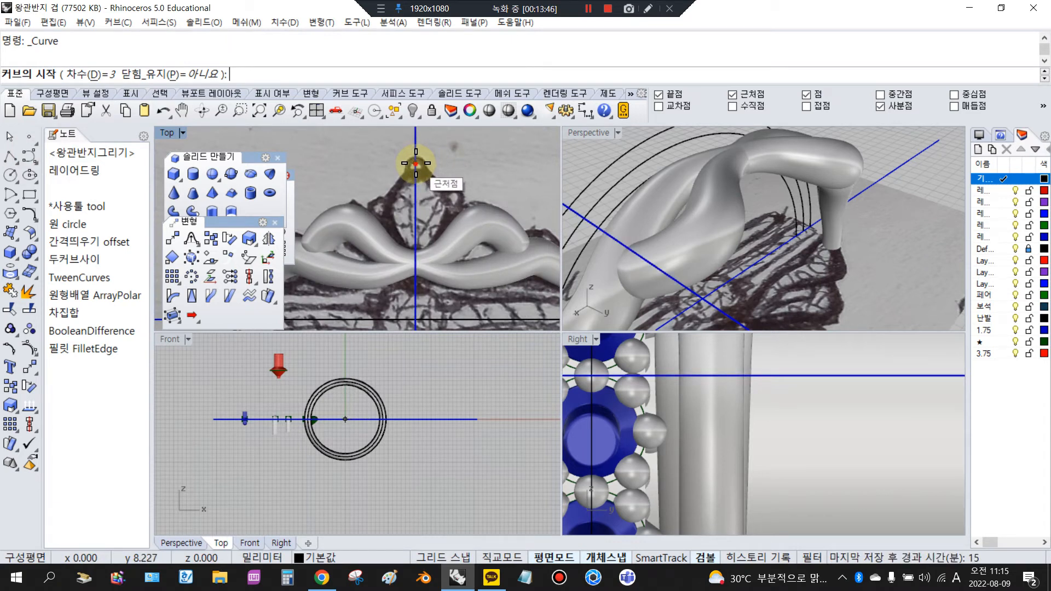
pyautogui.click(415, 163)
pyautogui.scroll(2, 432, 170)
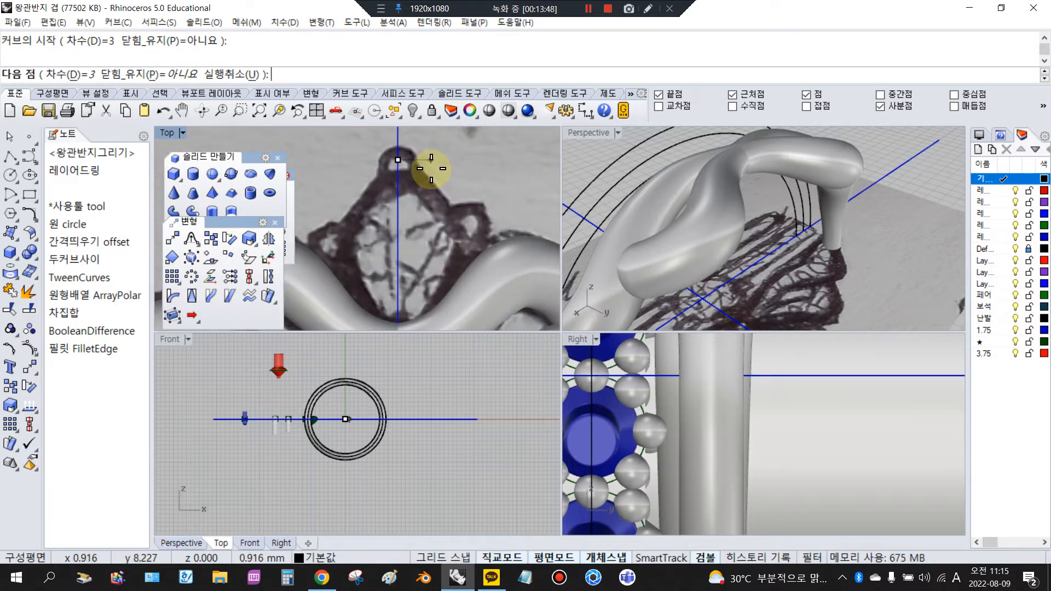
pyautogui.click(418, 159)
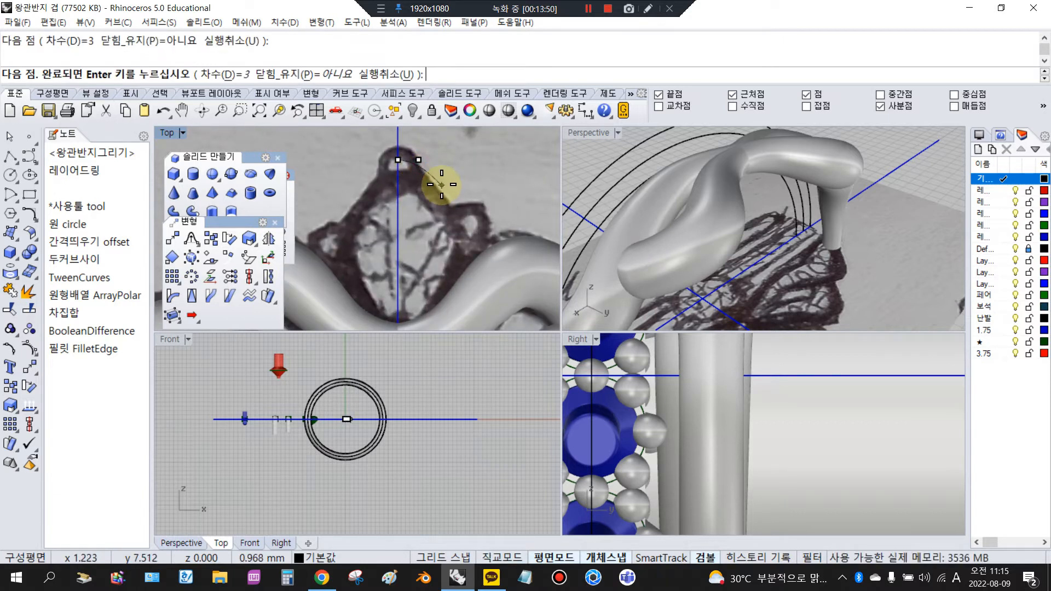
pyautogui.click(441, 185)
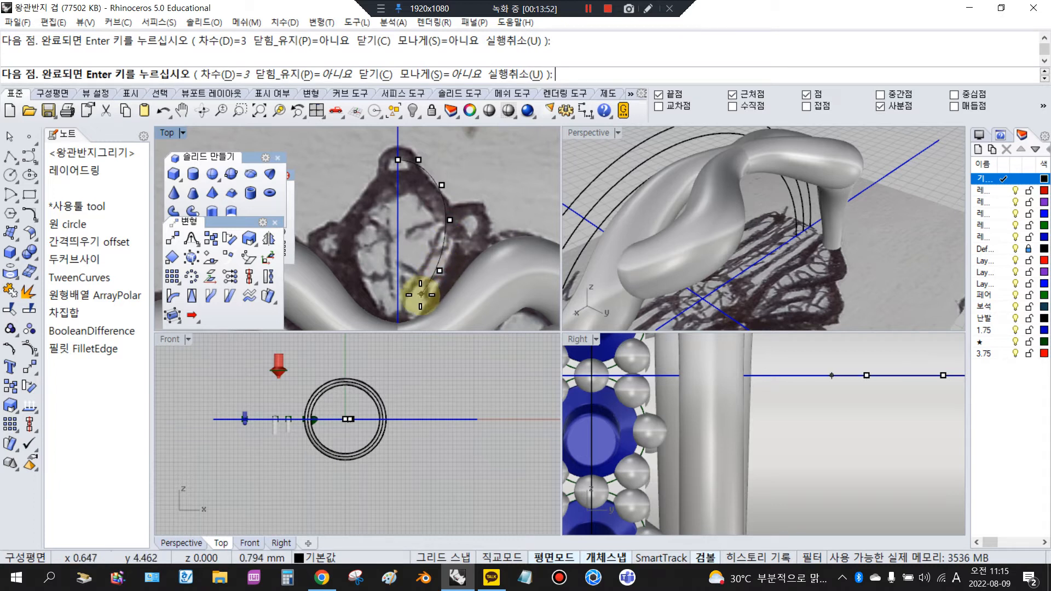
pyautogui.scroll(2, 397, 312)
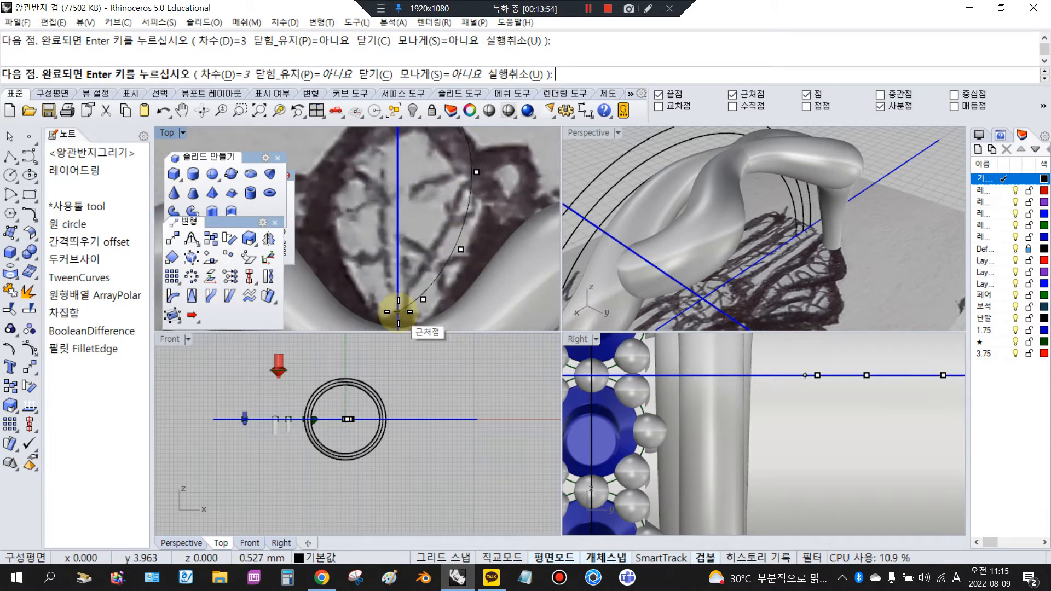
pyautogui.click(396, 314)
pyautogui.rightClick(398, 314)
# Step: Mirror the half-petal curve across the vertical axis and join both halves into one closed curve
pyautogui.scroll(-4, 449, 248)
pyautogui.click(449, 248)
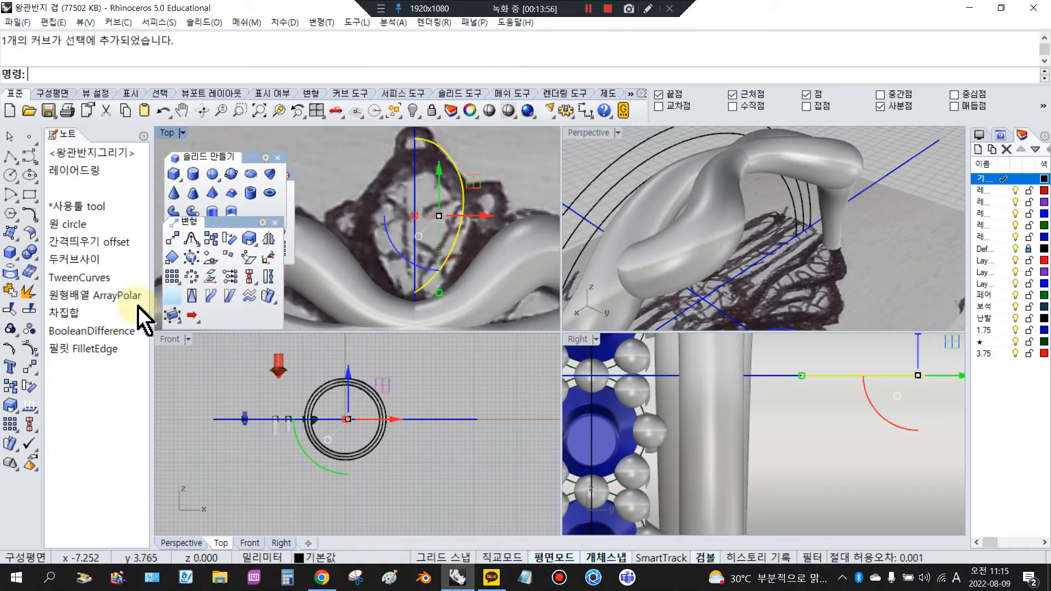
pyautogui.click(29, 368)
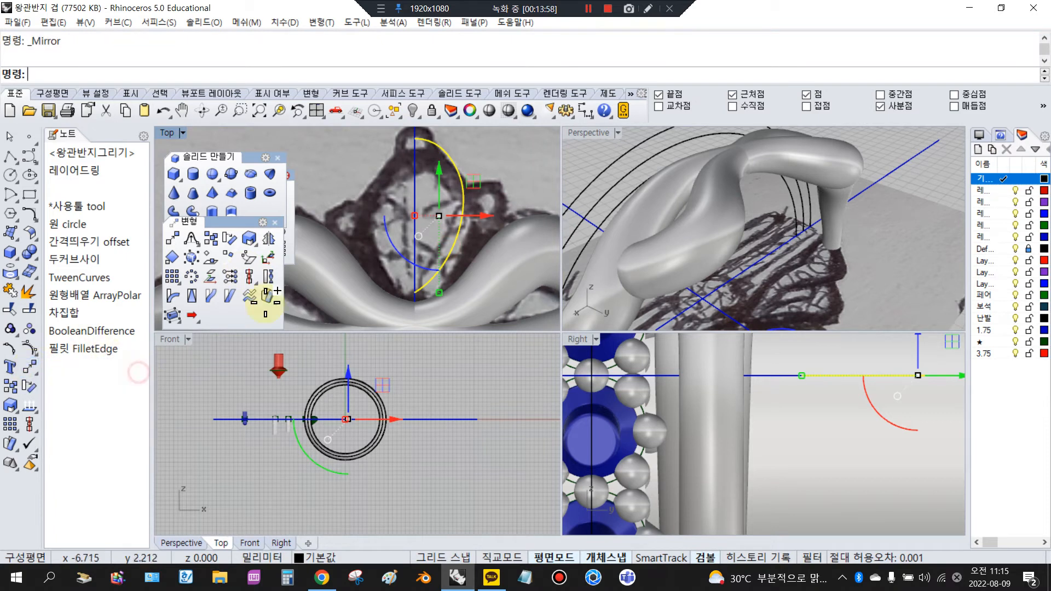
pyautogui.click(414, 215)
pyautogui.click(388, 193)
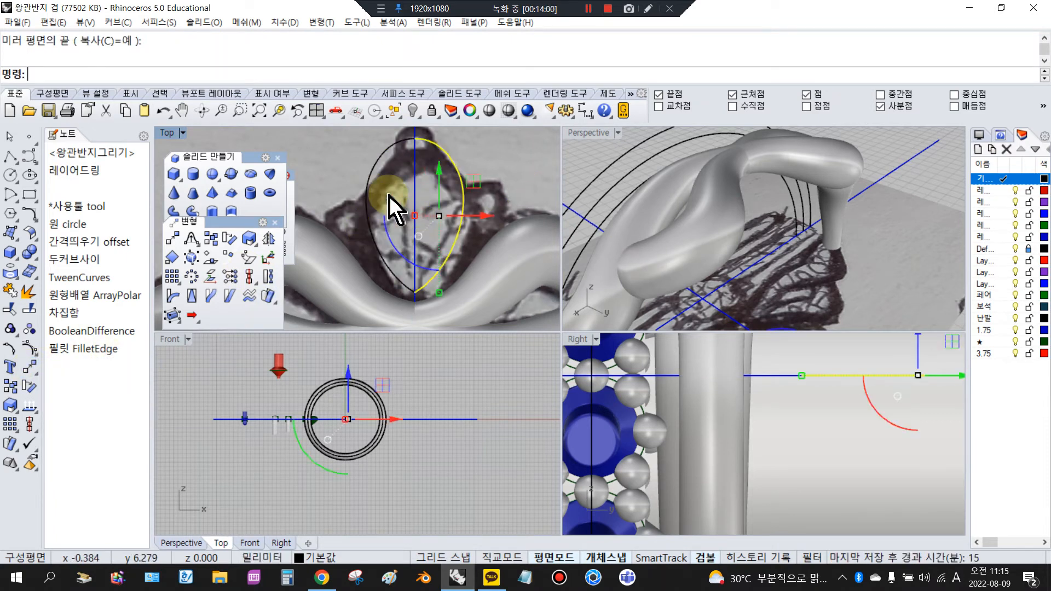
pyautogui.click(387, 159)
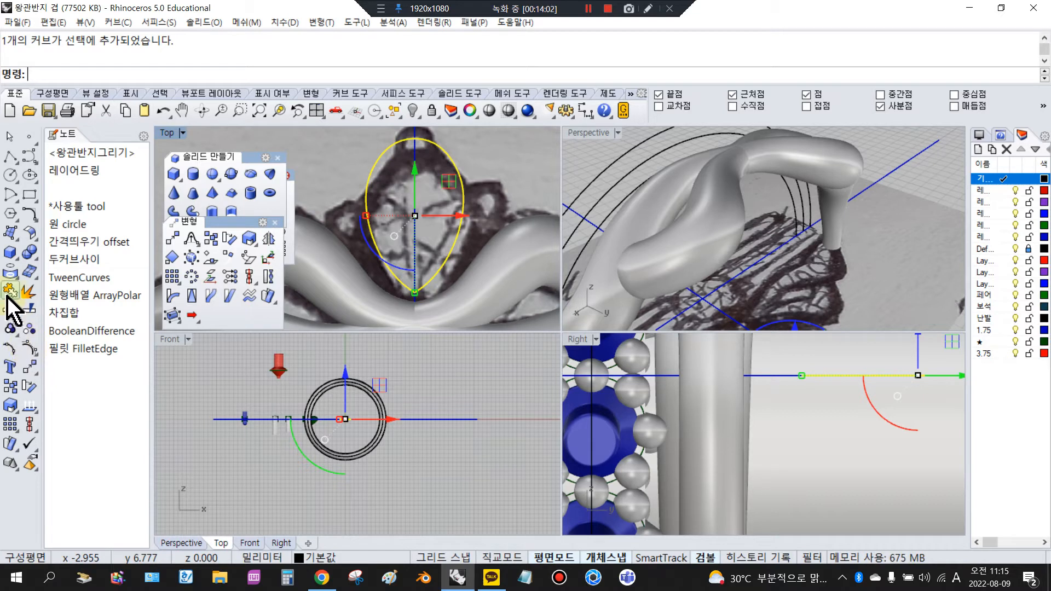
pyautogui.scroll(-5, 457, 200)
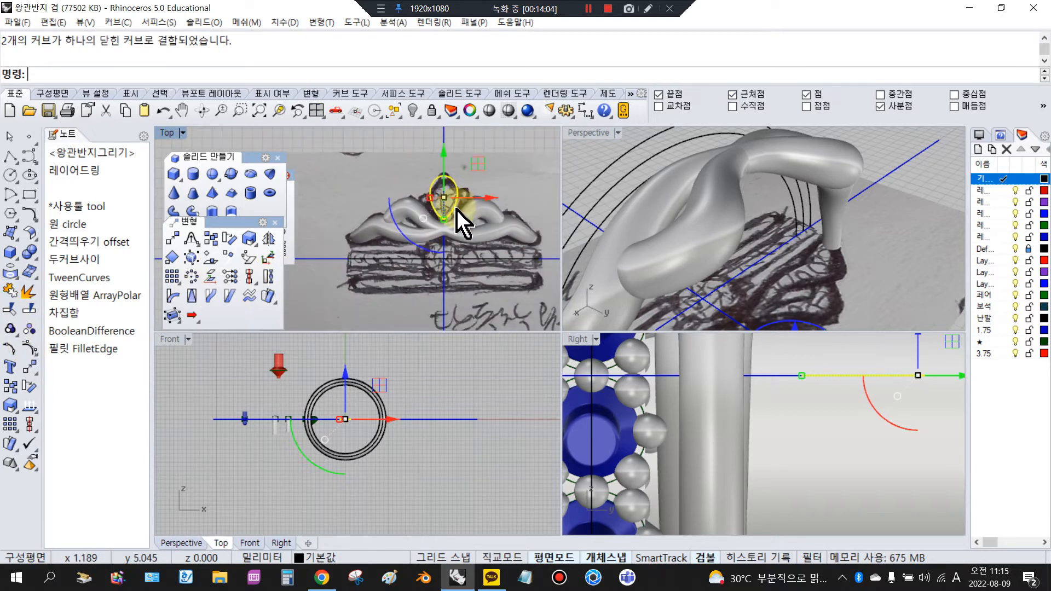
# Step: Maximize the Top view and move the green pear-cut gem so its pointed tip sits on the petal curve's lower tip
pyautogui.doubleClick(165, 133)
pyautogui.scroll(5, 628, 230)
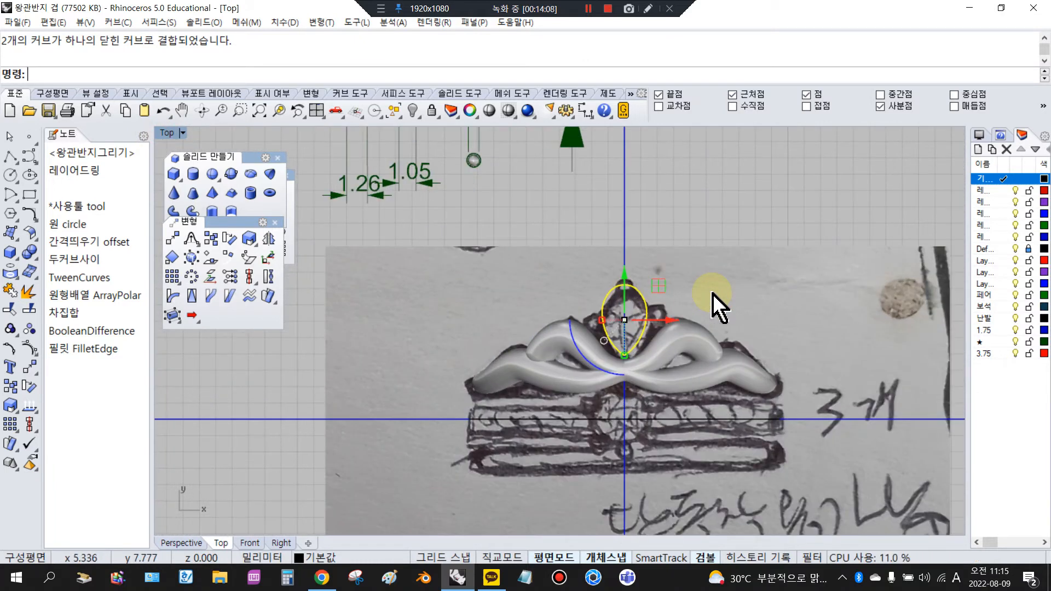
pyautogui.scroll(-3, 645, 340)
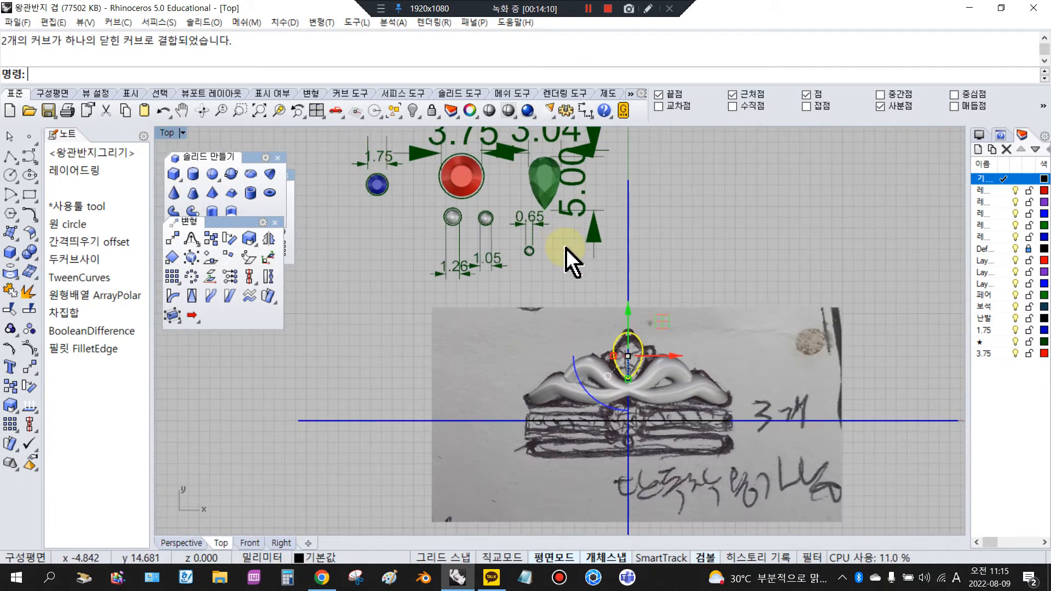
pyautogui.click(544, 177)
pyautogui.click(30, 368)
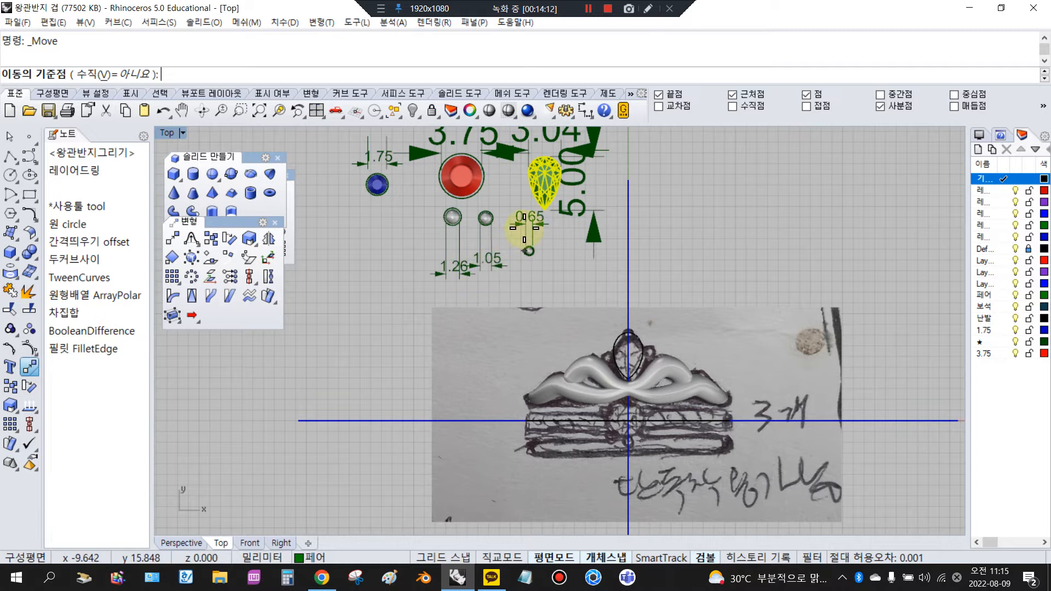
pyautogui.click(544, 211)
pyautogui.scroll(3, 628, 304)
pyautogui.click(644, 378)
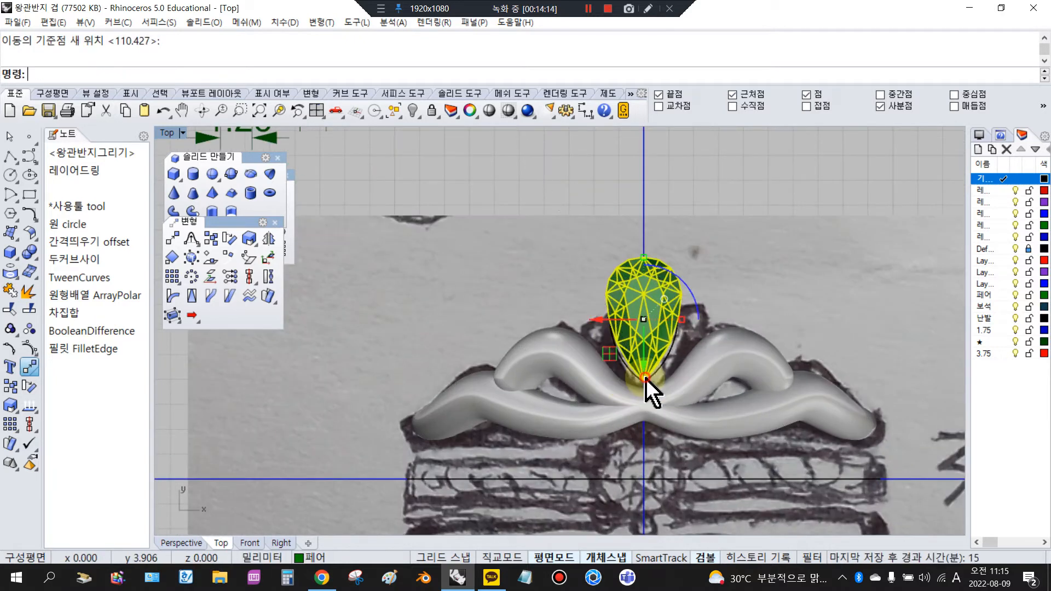
# Step: Move the petal curve slightly upward along the axis so it lies within the gem's outline
pyautogui.click(663, 367)
pyautogui.scroll(4, 656, 333)
pyautogui.moveTo(639, 282)
pyautogui.mouseDown()
pyautogui.moveTo(641, 260)
pyautogui.moveTo(646, 269)
pyautogui.mouseUp()
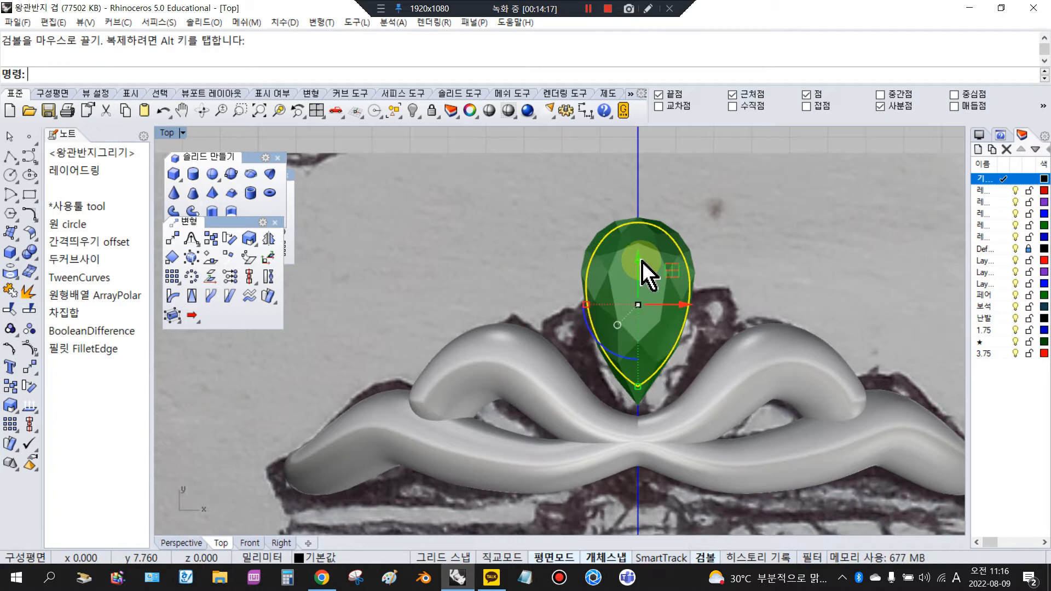
# Step: Turn on the petal curve's control points and switch the Top view to wireframe display
pyautogui.click(30, 349)
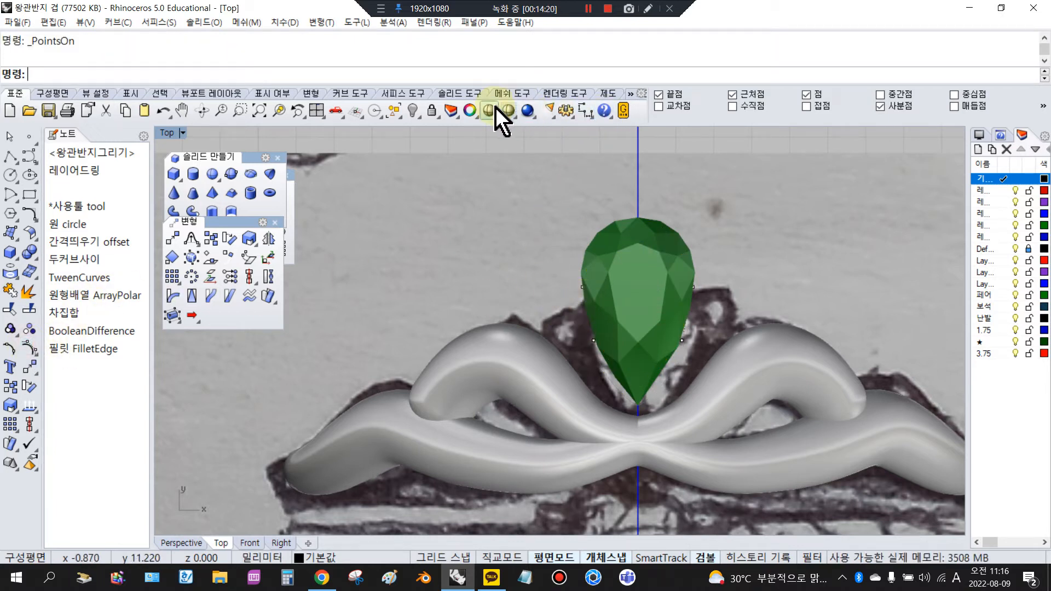
pyautogui.rightClick(520, 114)
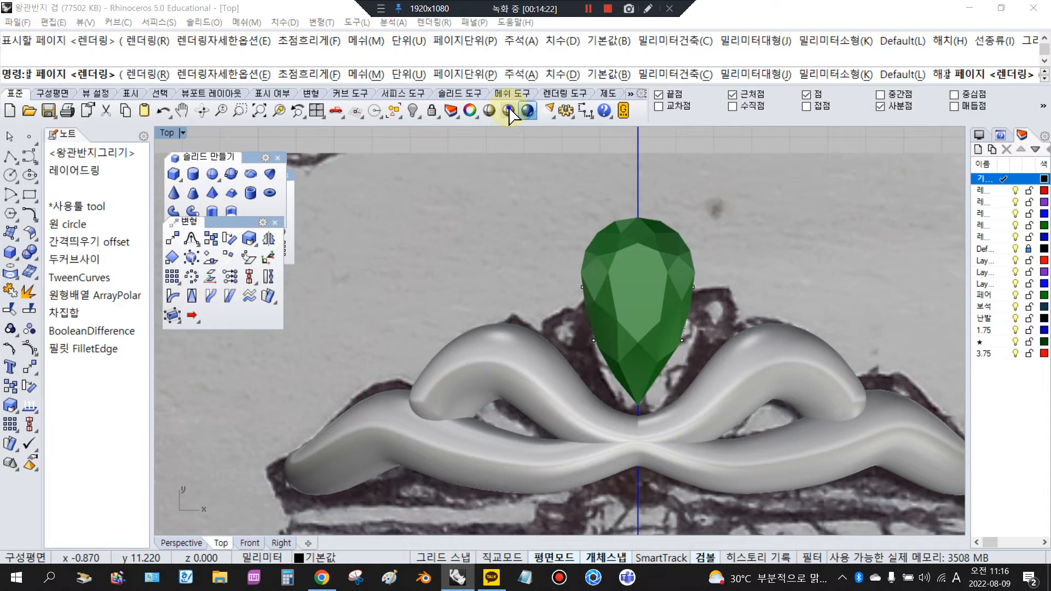
pyautogui.click(659, 455)
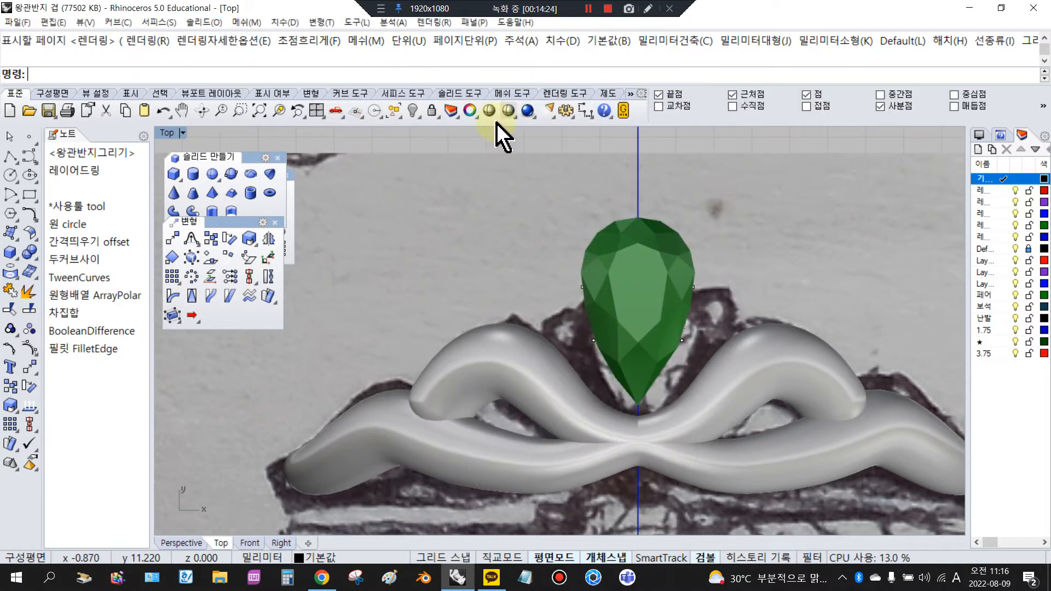
pyautogui.click(507, 112)
pyautogui.scroll(-2, 599, 305)
pyautogui.scroll(4, 559, 332)
# Step: Narrow the petal curve's lower part by scaling its four lower side control points horizontally about the axis by about 0.76
pyautogui.moveTo(554, 332); pyautogui.dragTo(736, 410)
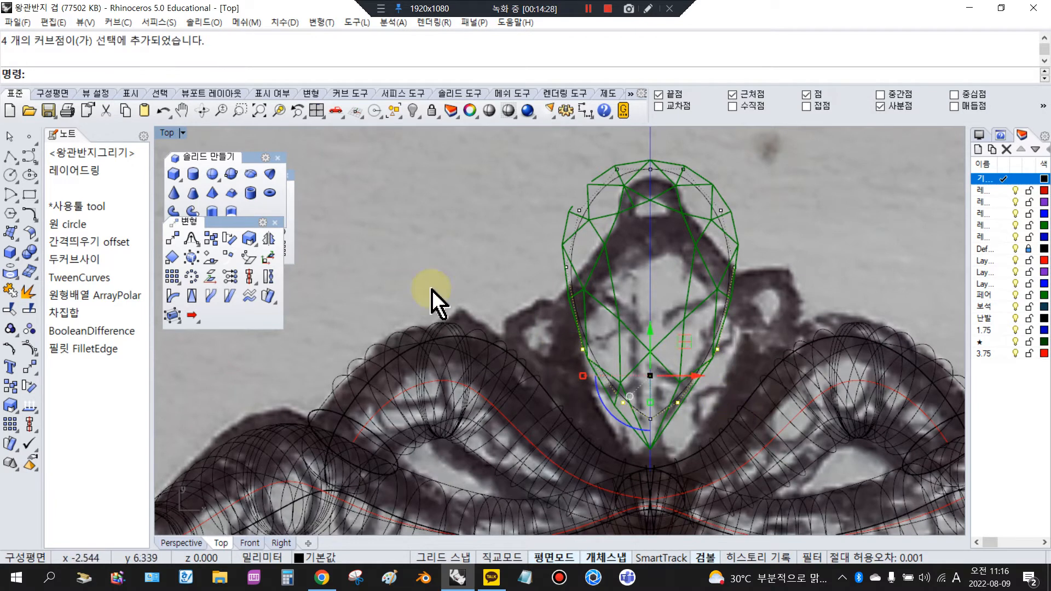
pyautogui.click(8, 410)
pyautogui.moveTo(54, 401); pyautogui.dragTo(230, 362)
pyautogui.click(239, 378)
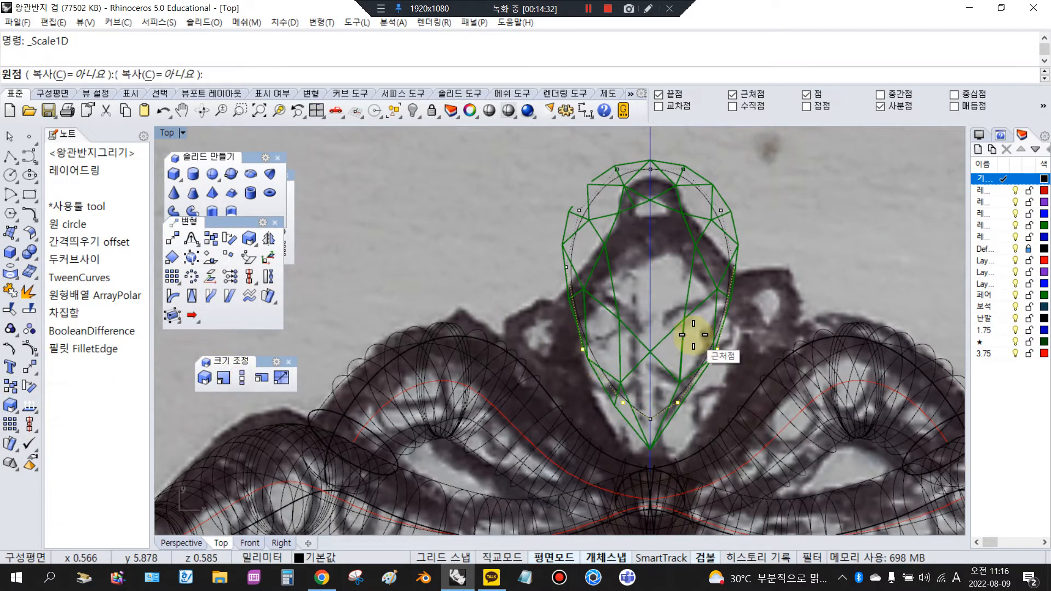
pyautogui.click(649, 319)
pyautogui.click(840, 281)
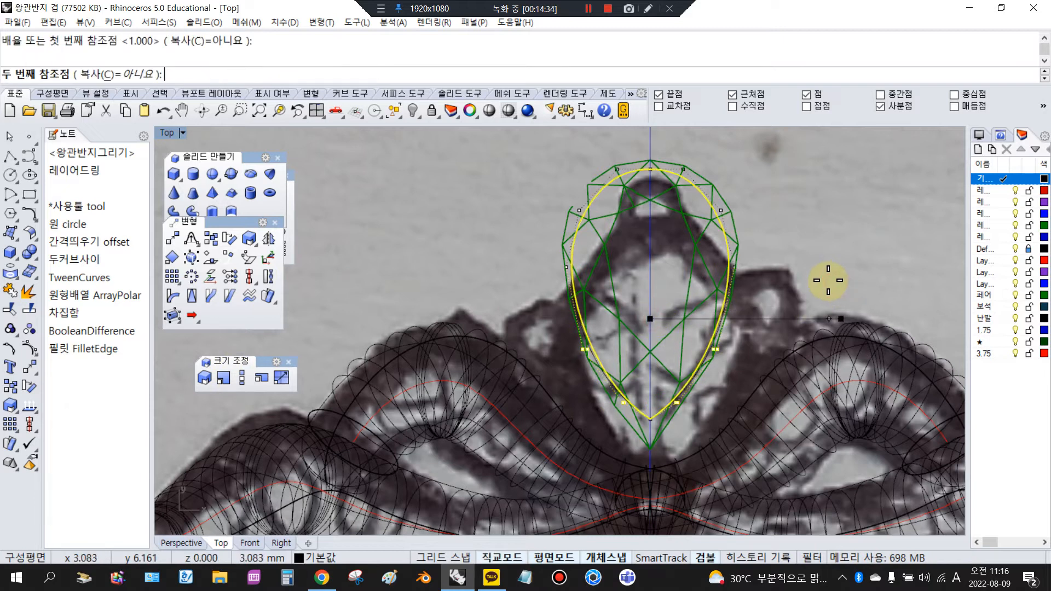
pyautogui.keyDown('shift'); pyautogui.click(795, 296); pyautogui.keyUp('shift')
pyautogui.click(800, 241)
# Step: Scale the petal curve's four upper side control points horizontally about the axis by about 0.88
pyautogui.moveTo(502, 197); pyautogui.dragTo(752, 307)
pyautogui.rightClick(778, 283)
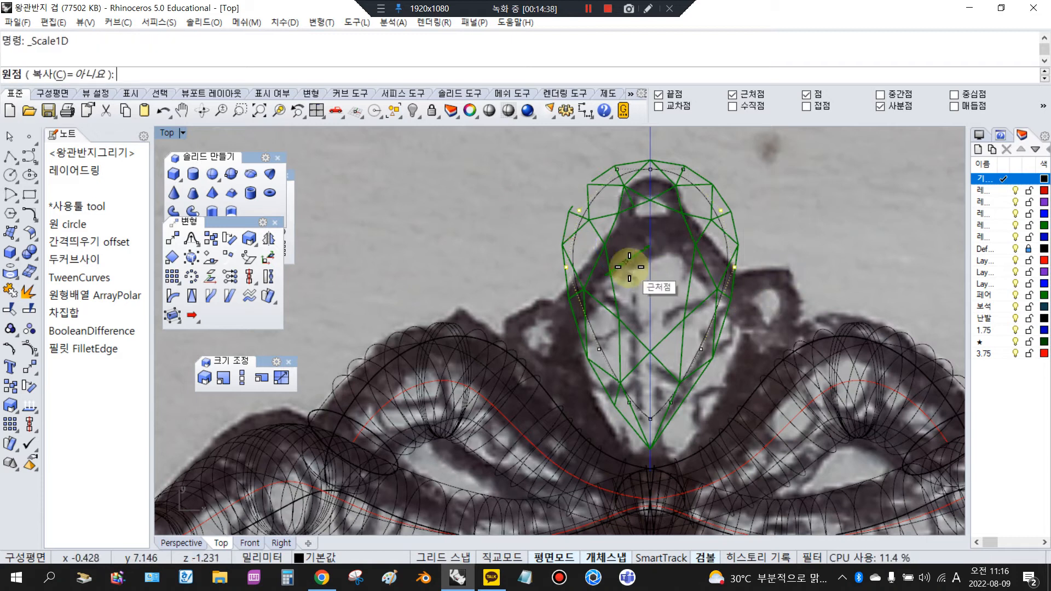
pyautogui.click(651, 269)
pyautogui.click(843, 245)
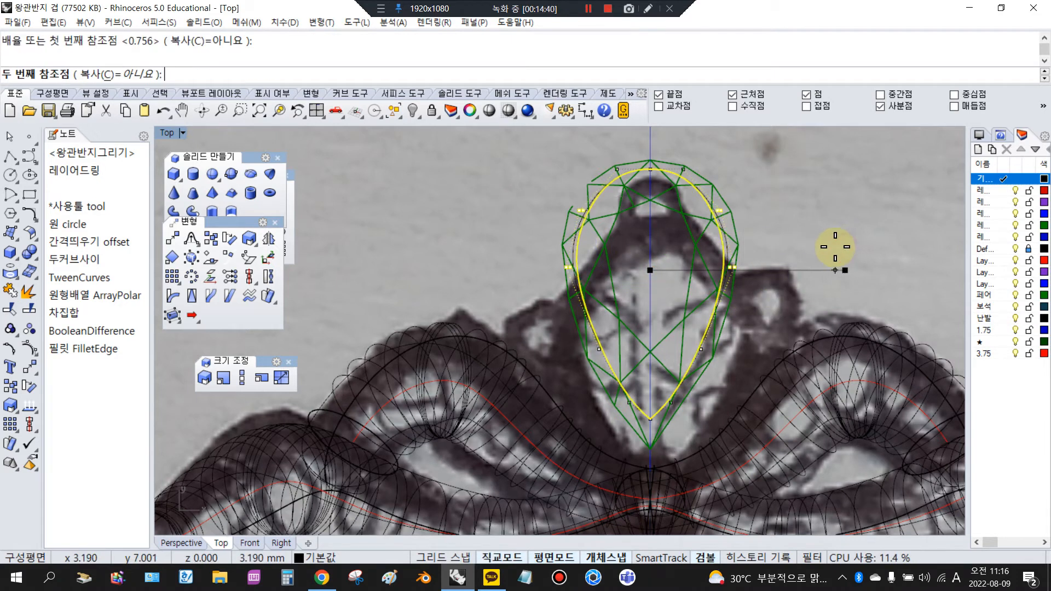
pyautogui.keyDown('shift'); pyautogui.click(824, 250); pyautogui.keyUp('shift')
pyautogui.click(823, 252)
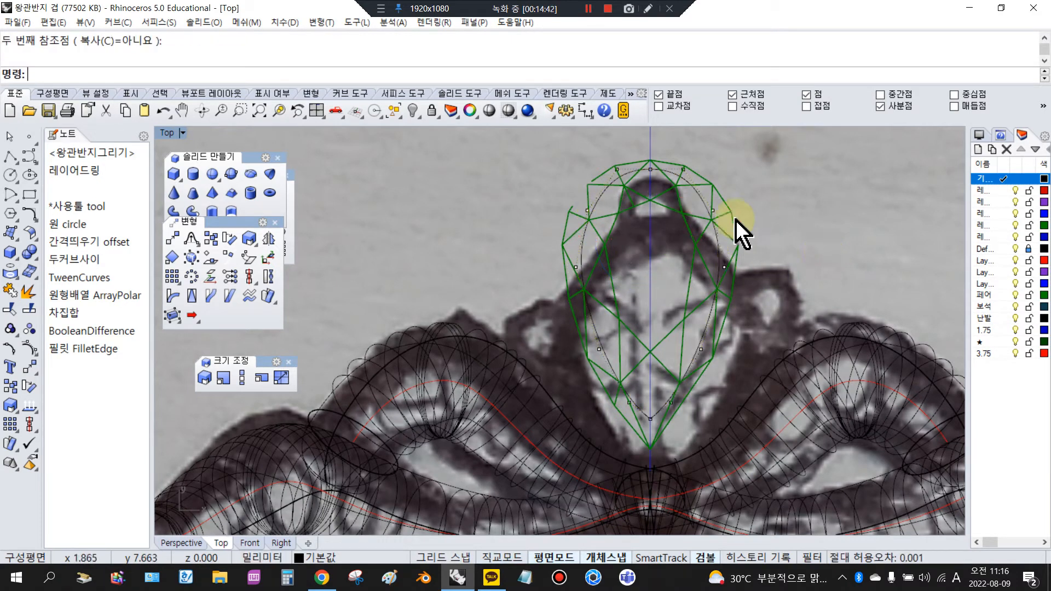
# Step: Lower the petal curve's five top control points to the sketched tip, and raise the upper side pair slightly
pyautogui.moveTo(581, 145); pyautogui.dragTo(731, 218)
pyautogui.moveTo(650, 144); pyautogui.dragTo(650, 156)
pyautogui.moveTo(526, 201); pyautogui.dragTo(779, 252)
pyautogui.moveTo(649, 177); pyautogui.dragTo(649, 171)
pyautogui.click(753, 168)
# Step: Scale the petal curve's widest pair of control points horizontally toward the axis by about 0.92
pyautogui.moveTo(521, 253); pyautogui.dragTo(771, 277)
pyautogui.rightClick(772, 278)
pyautogui.click(650, 274)
pyautogui.keyDown('shift'); pyautogui.click(832, 257); pyautogui.keyUp('shift')
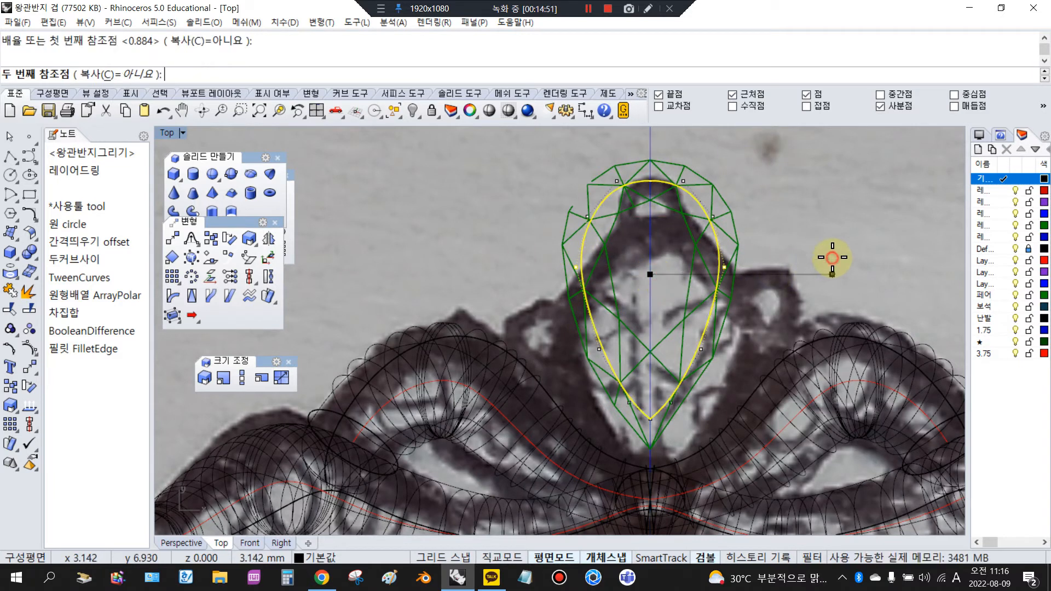
pyautogui.click(817, 253)
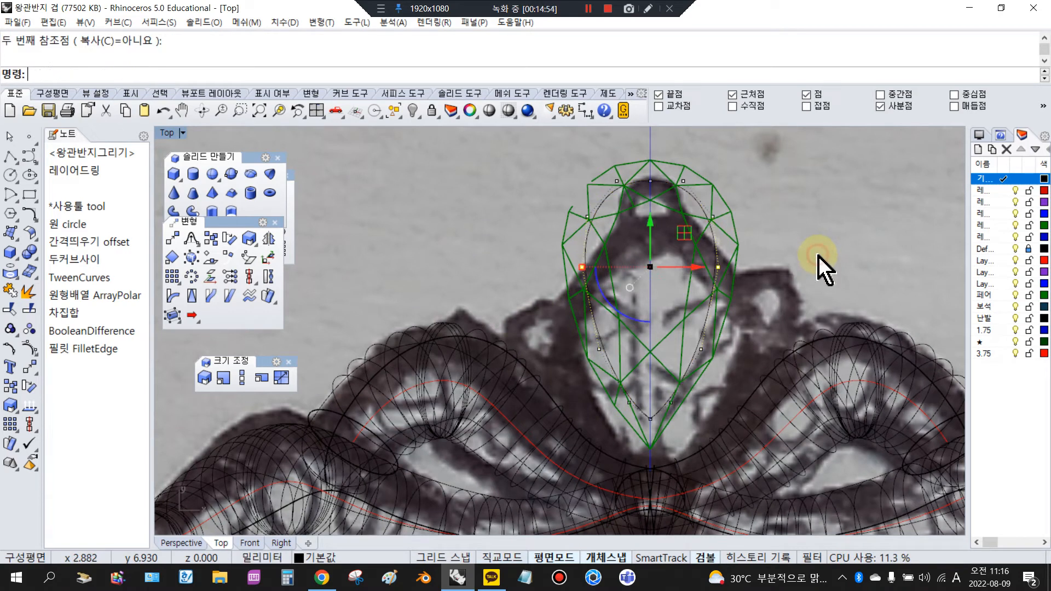
# Step: Scale the pair of control points just above the petal curve's lower tip slightly inward, horizontally about the axis
pyautogui.moveTo(568, 386); pyautogui.dragTo(715, 436)
pyautogui.rightClick(715, 437)
pyautogui.click(650, 390)
pyautogui.click(701, 386)
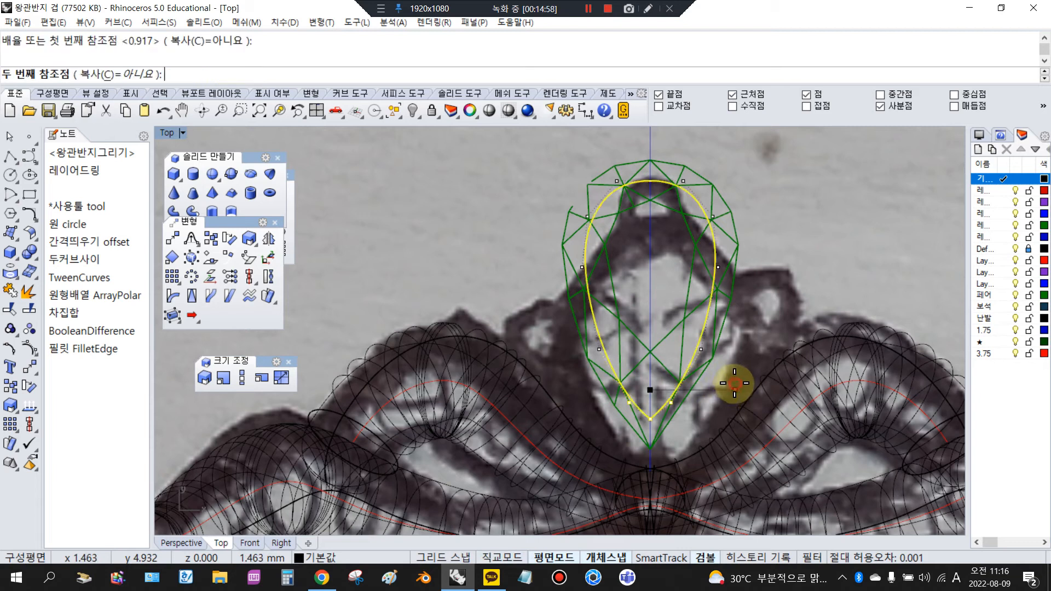
pyautogui.click(724, 381)
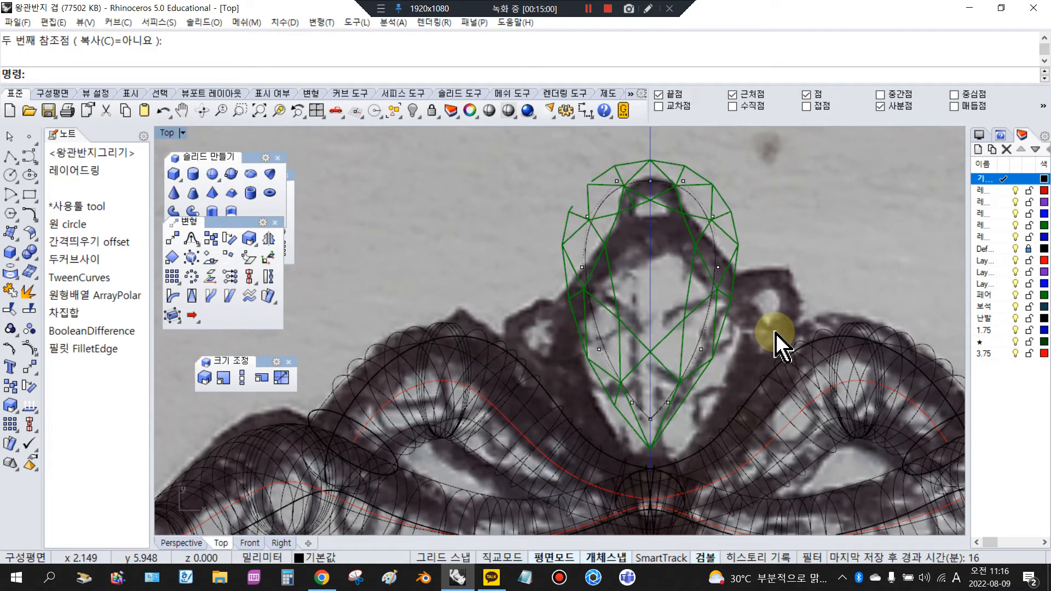
# Step: Move the pear-cut gem off the petal curve to the empty area above the sketch, restore shaded display, and select the curve
pyautogui.click(713, 241)
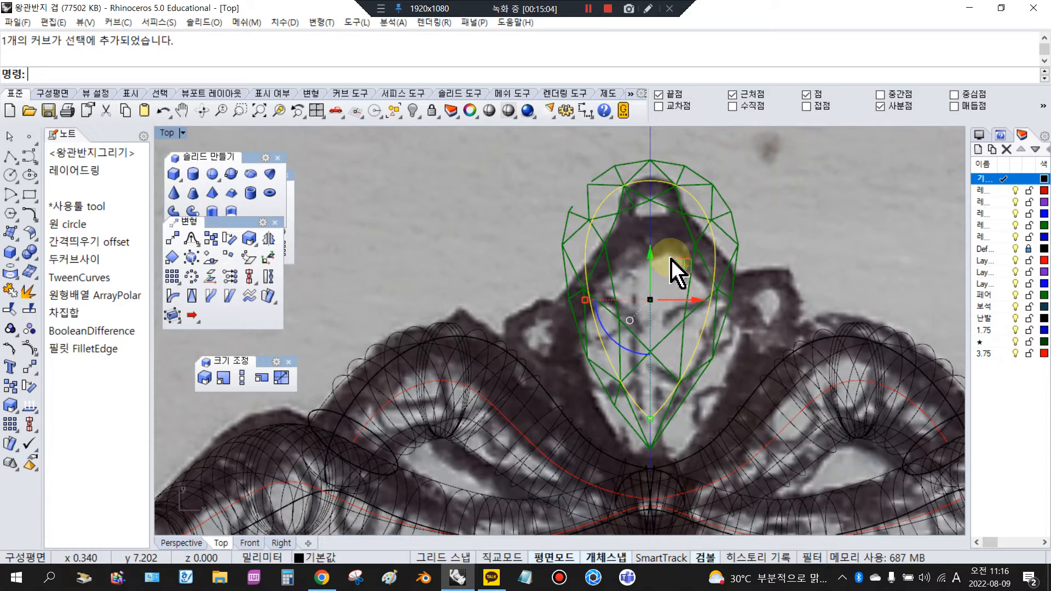
pyautogui.scroll(-3, 531, 268)
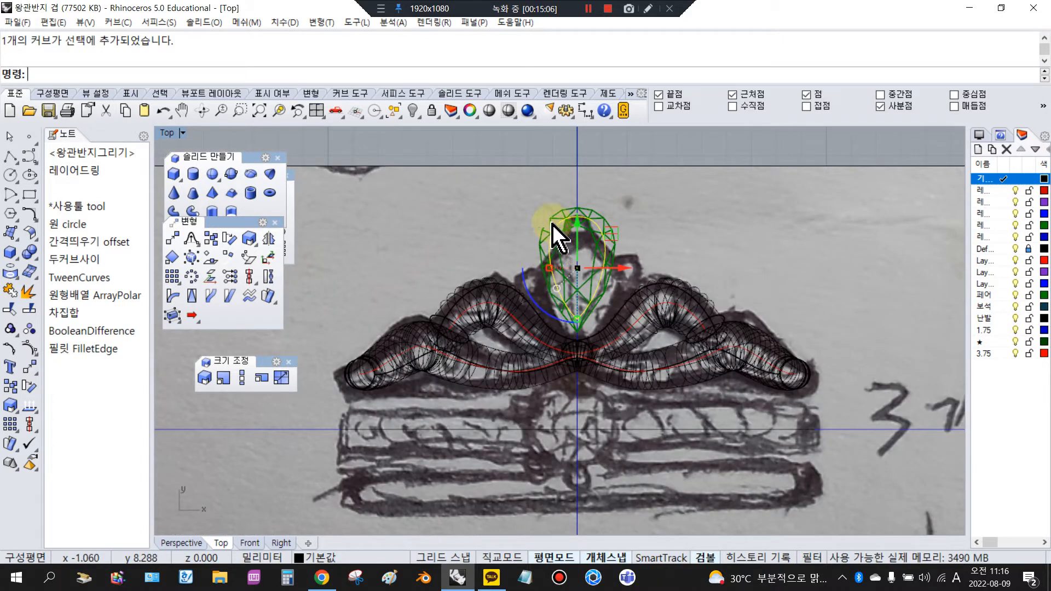
pyautogui.click(533, 151)
pyautogui.click(584, 209)
pyautogui.moveTo(628, 225); pyautogui.dragTo(659, 295, button='right')
pyautogui.moveTo(613, 397); pyautogui.dragTo(446, 197)
pyautogui.click(571, 193)
pyautogui.click(508, 110)
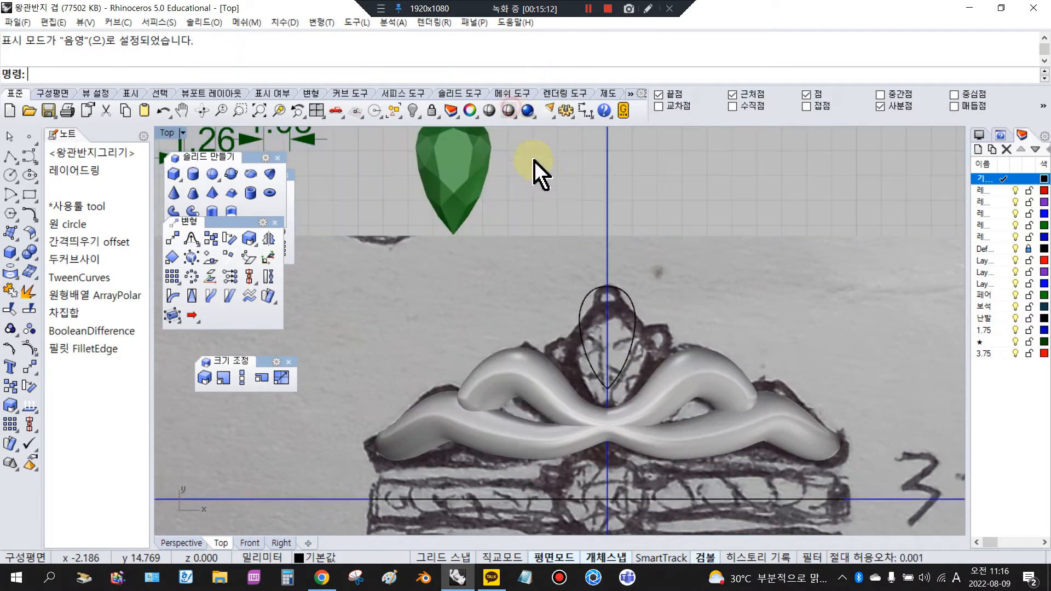
pyautogui.click(581, 310)
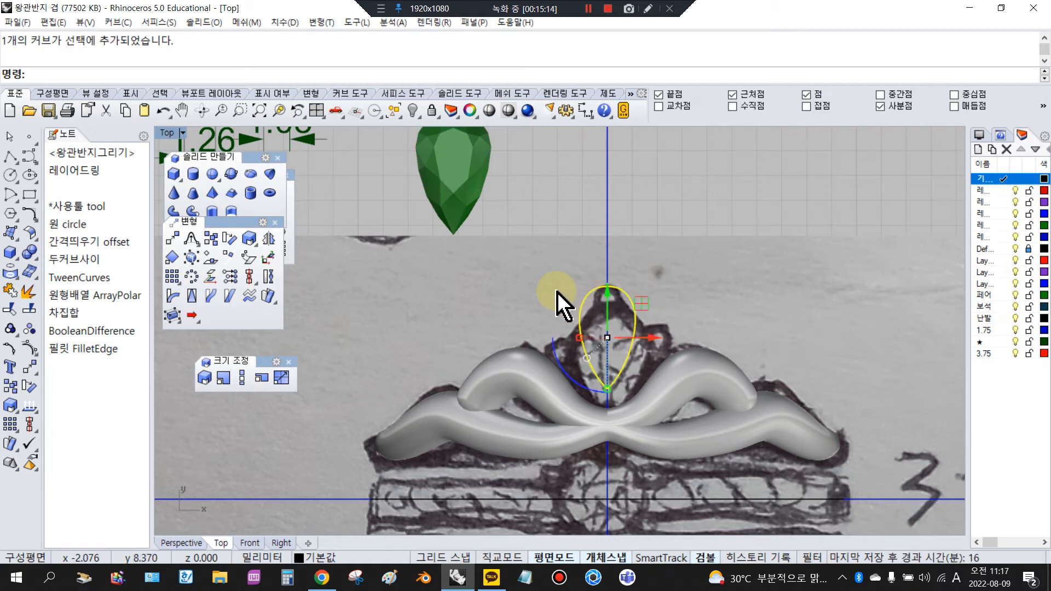
# Step: Extrude the middle ring circle into an open cylindrical surface that extends past the petal curve's upper end
pyautogui.doubleClick(161, 133)
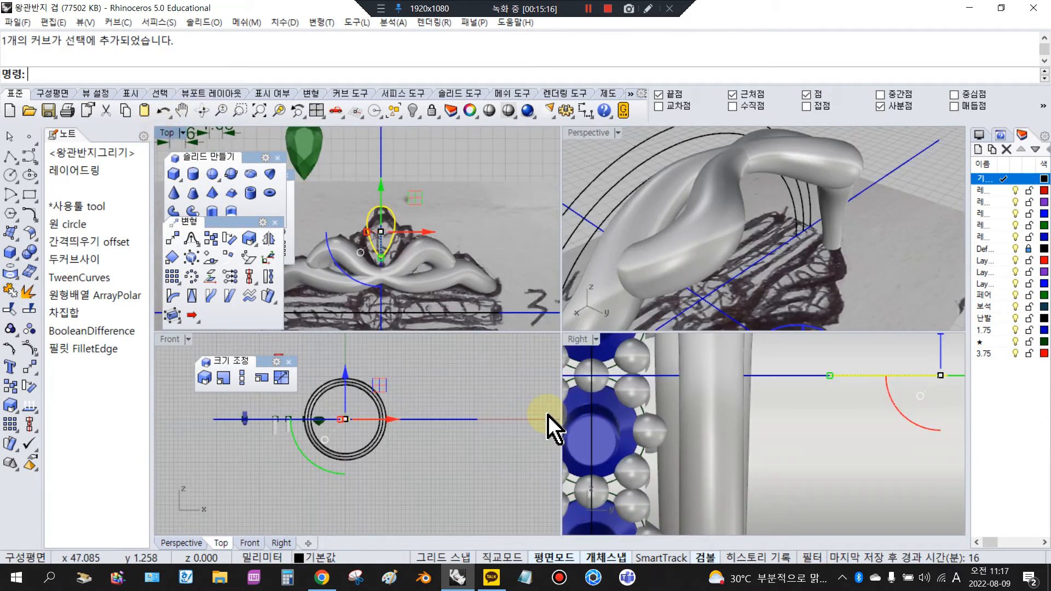
pyautogui.click(451, 362)
pyautogui.scroll(3, 389, 391)
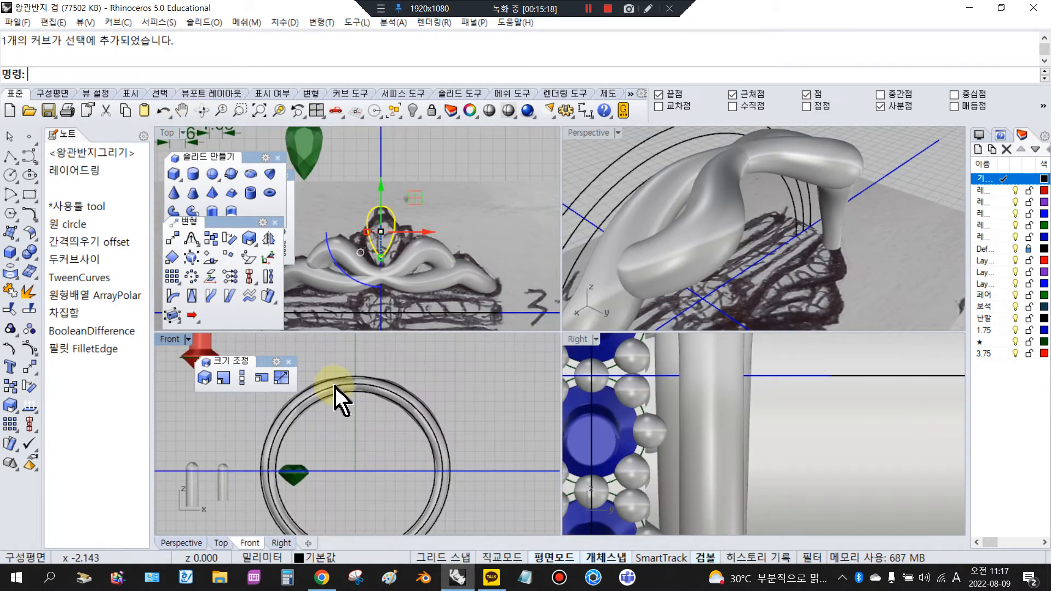
pyautogui.scroll(2, 382, 403)
pyautogui.click(380, 381)
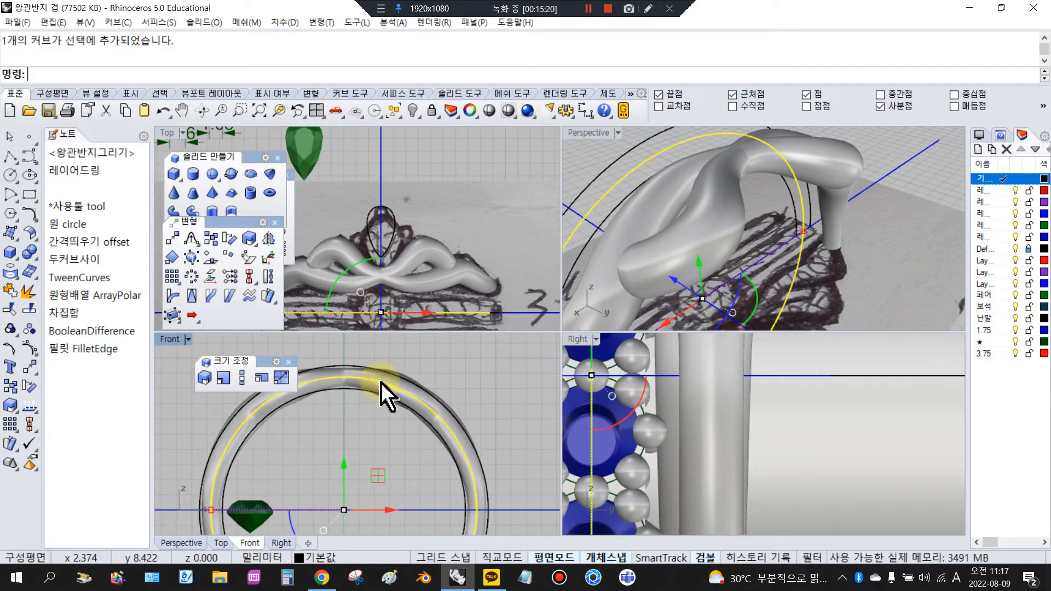
pyautogui.click(11, 232)
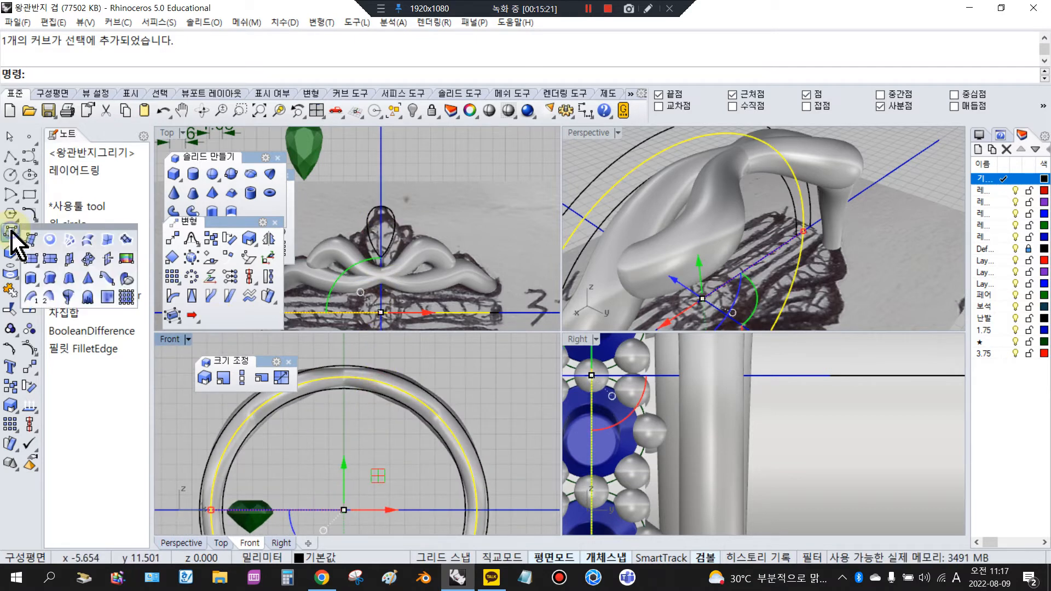
pyautogui.click(32, 277)
pyautogui.click(394, 220)
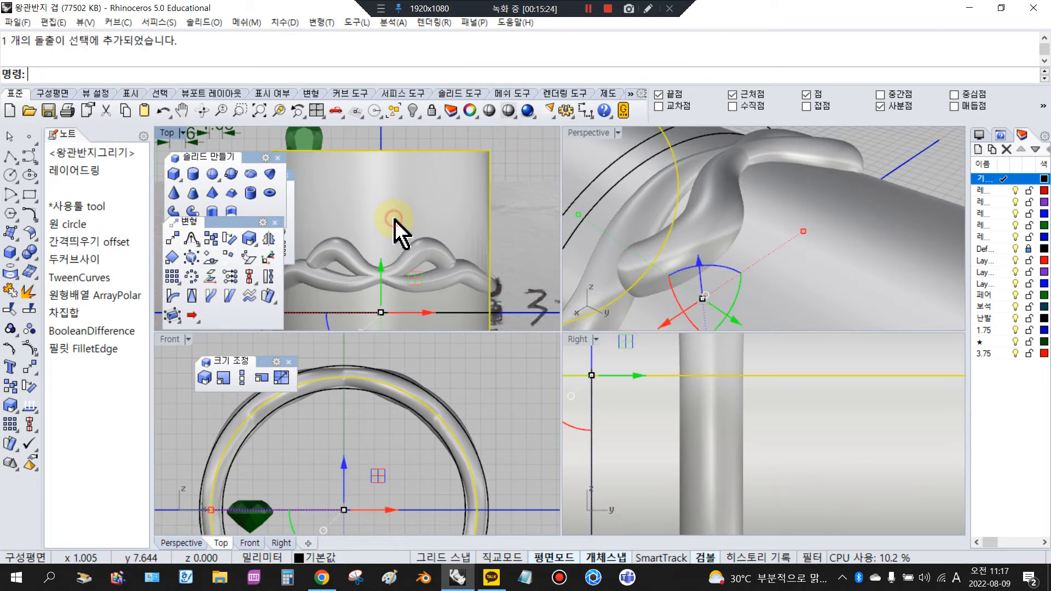
pyautogui.moveTo(412, 171); pyautogui.dragTo(477, 178, button='right')
pyautogui.click(406, 146)
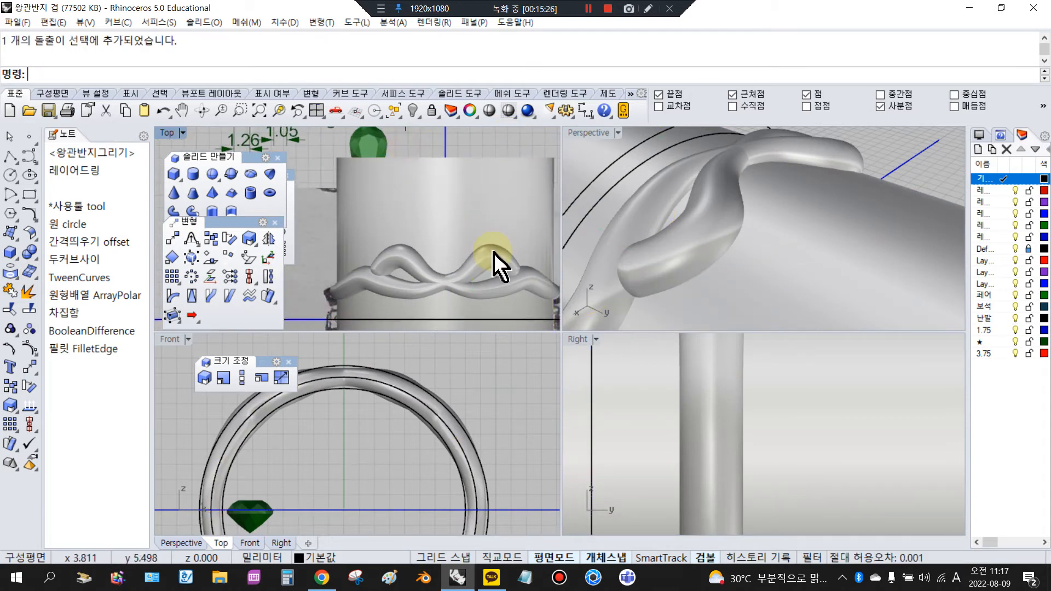
# Step: Set the Top view to wireframe and project the petal curve onto the cylindrical surface
pyautogui.click(508, 112)
pyautogui.click(457, 236)
pyautogui.click(10, 289)
pyautogui.click(398, 160)
pyautogui.rightClick(419, 163)
pyautogui.click(478, 379)
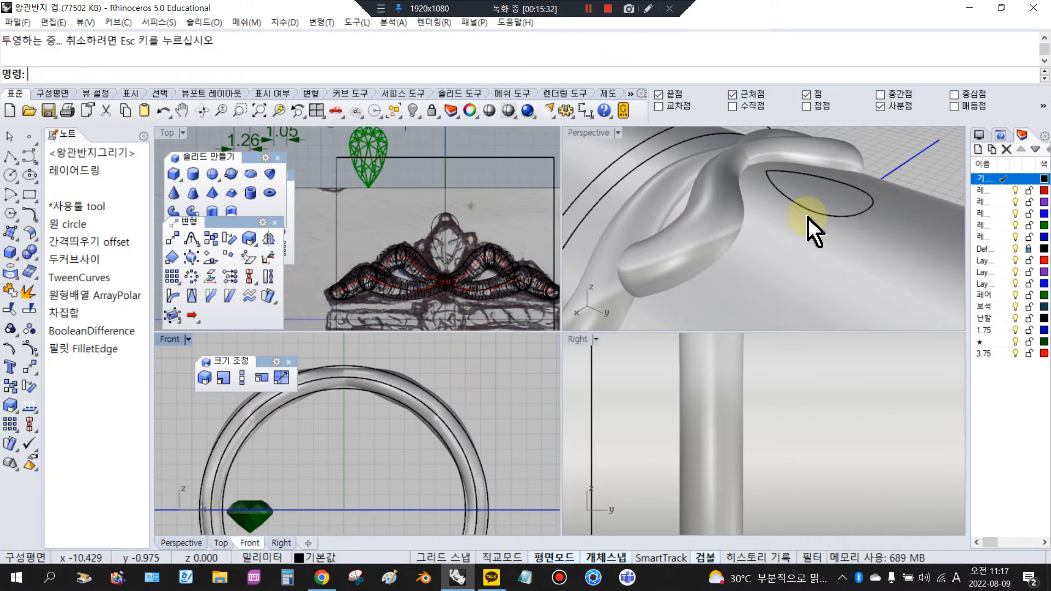
# Step: Show the projected petal curve's control points and delete the one at its pointed lower tip to round it
pyautogui.click(808, 213)
pyautogui.click(843, 243)
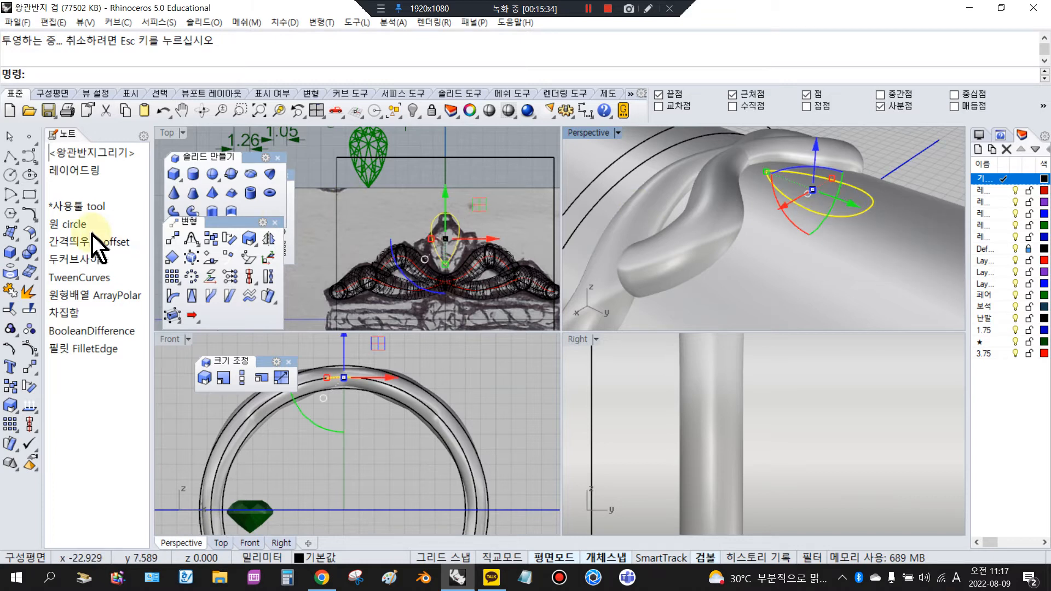
pyautogui.scroll(4, 481, 228)
pyautogui.moveTo(714, 168); pyautogui.dragTo(664, 196, button='right')
pyautogui.scroll(4, 681, 214)
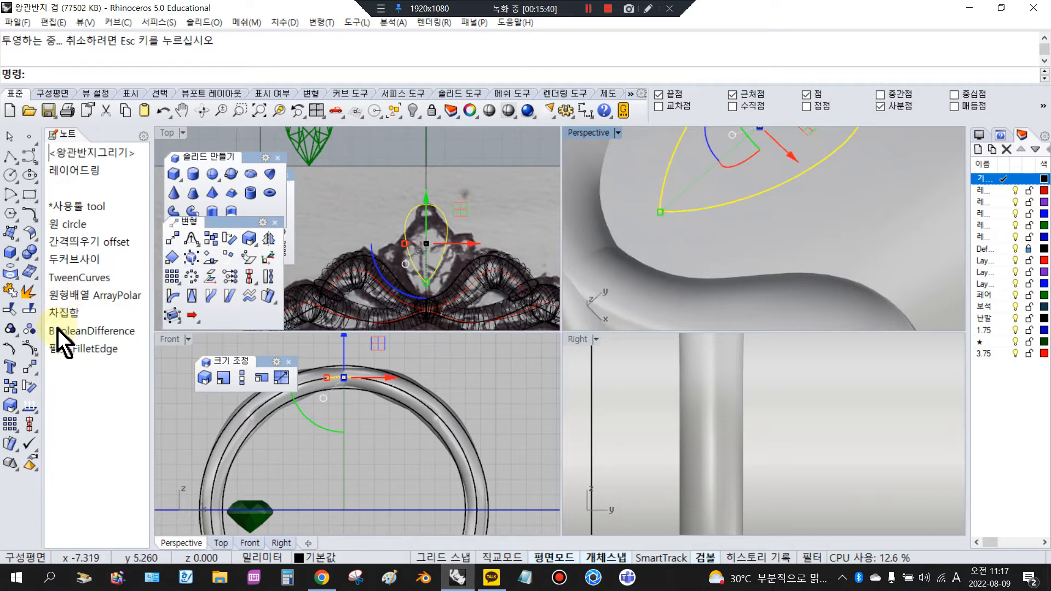
pyautogui.click(32, 359)
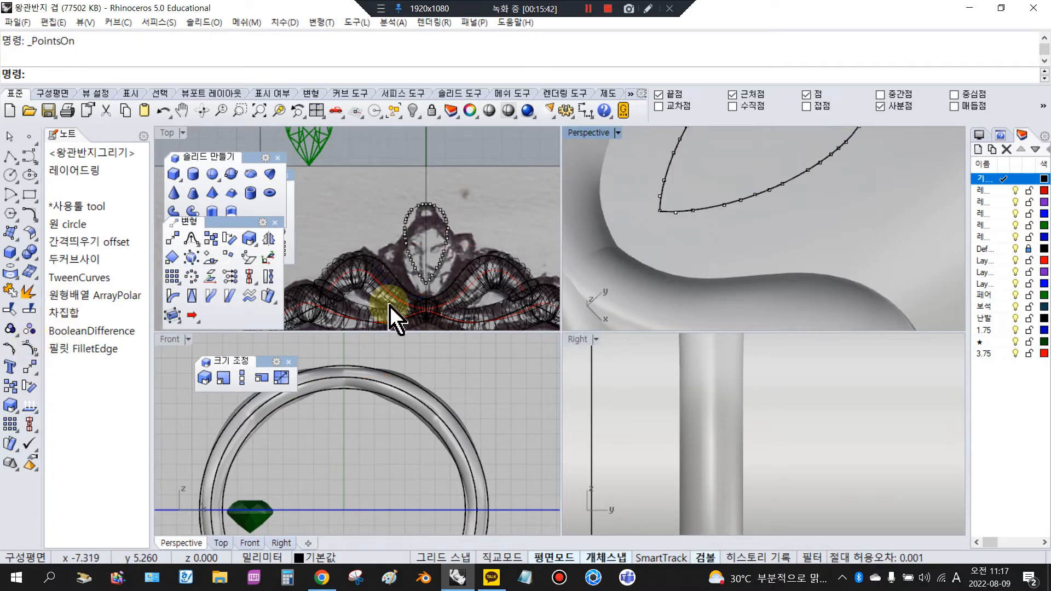
pyautogui.click(659, 212)
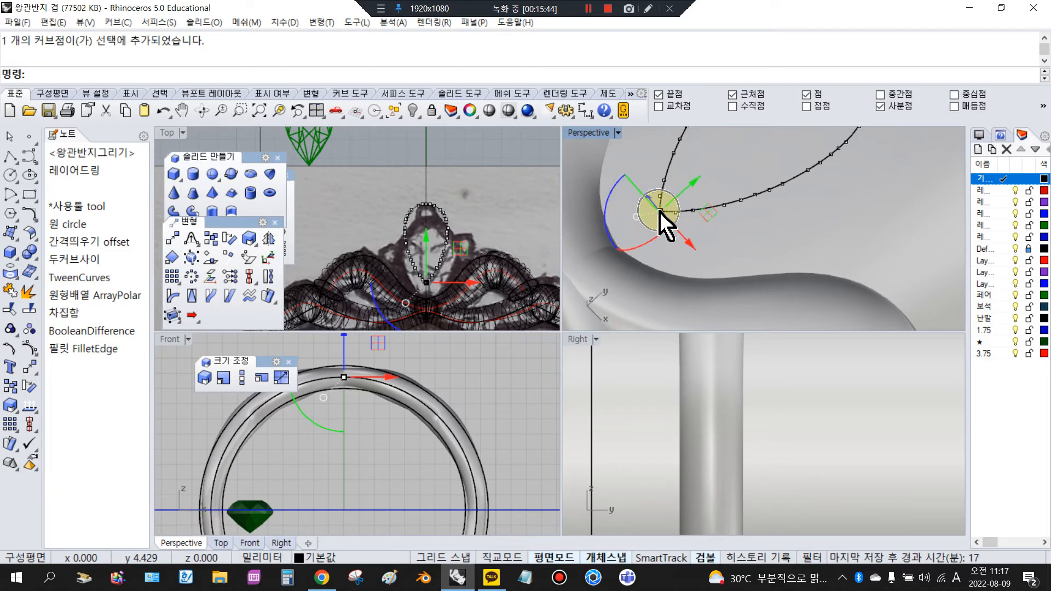
pyautogui.press('Delete')
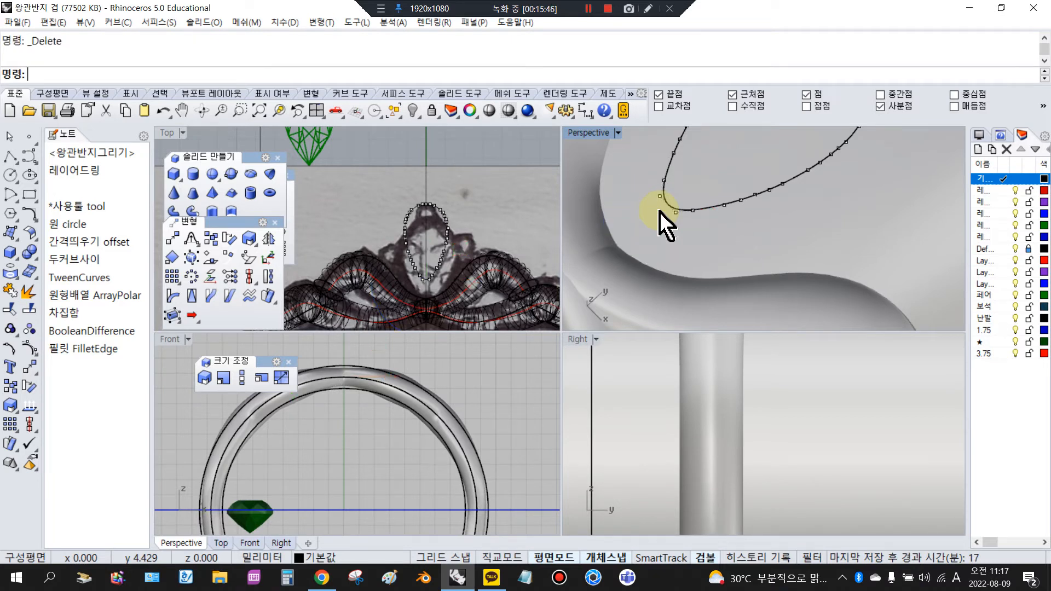
pyautogui.click(660, 212)
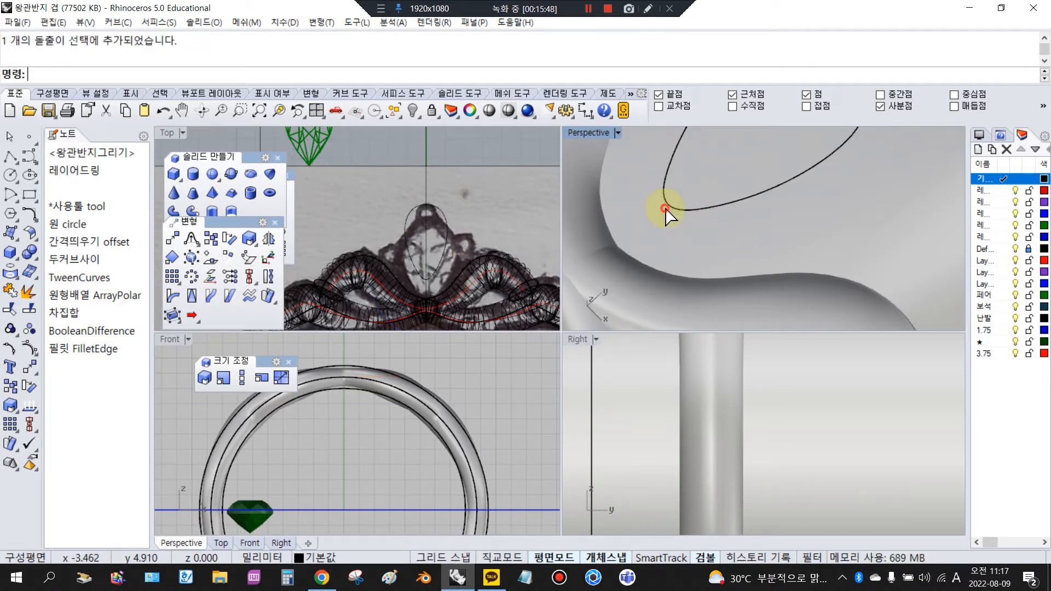
# Step: Create a closed pipe with a 1.2 mm diameter along the projected petal curve
pyautogui.scroll(-3, 670, 229)
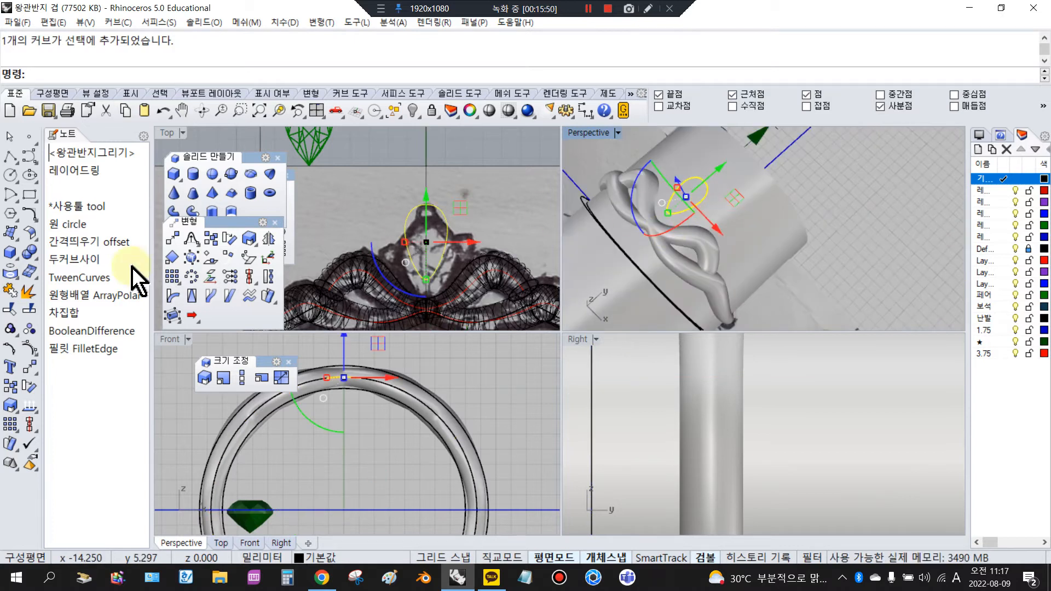
pyautogui.click(174, 211)
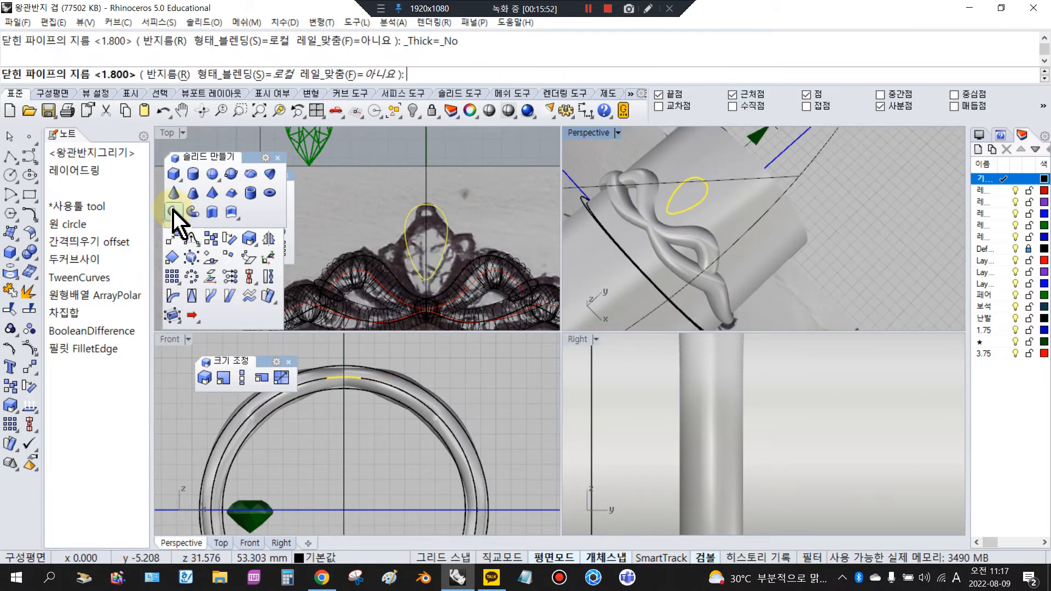
pyautogui.scroll(1, 478, 260)
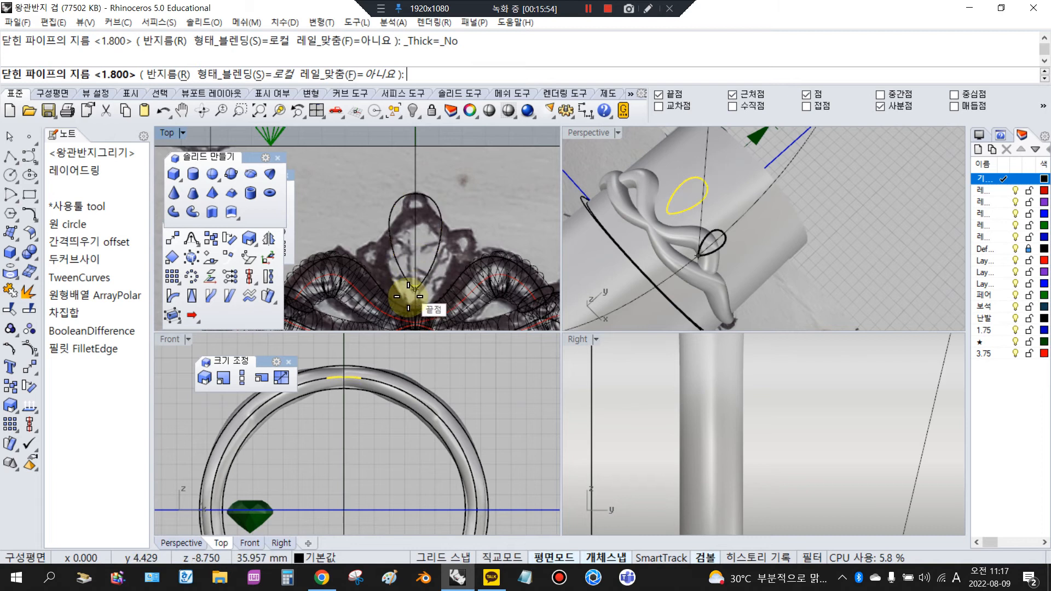
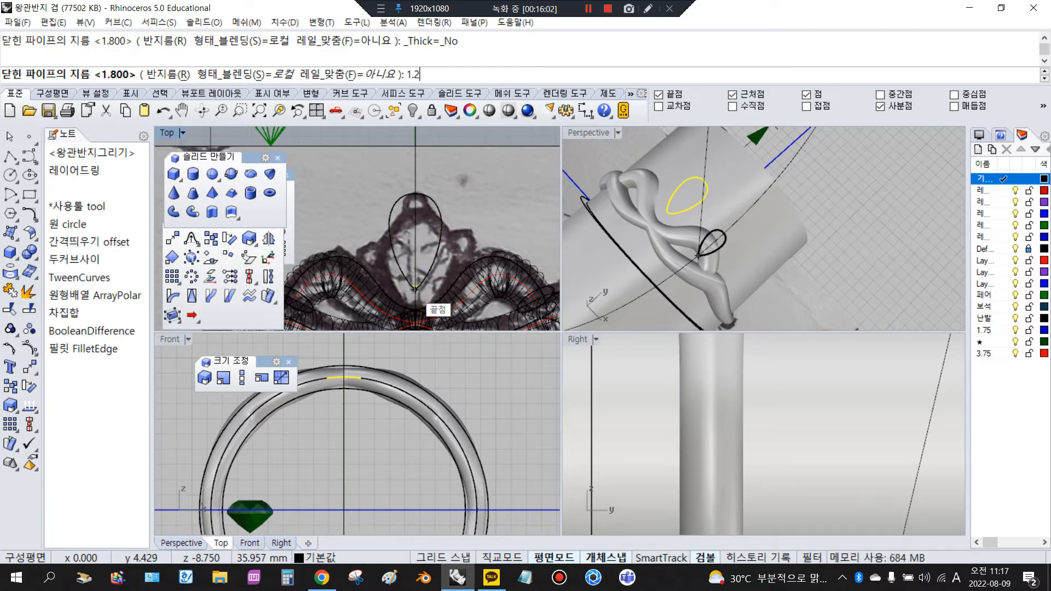
pyautogui.click(411, 288)
pyautogui.press('Return')
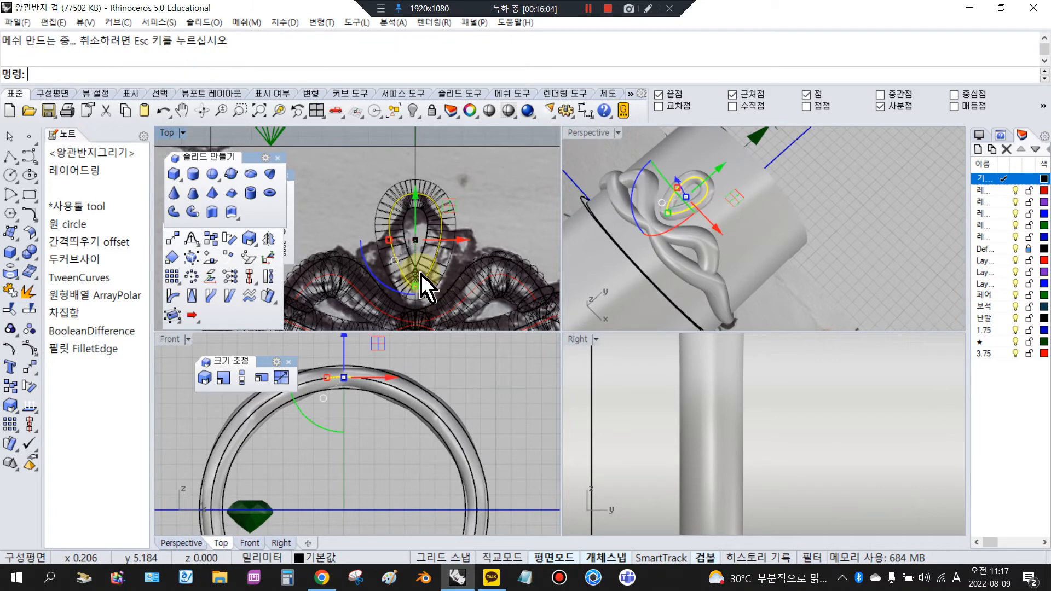
pyautogui.click(453, 140)
# Step: Examine how the petal pipe sits on the cylinder and meets the curved bands
pyautogui.scroll(-6, 462, 242)
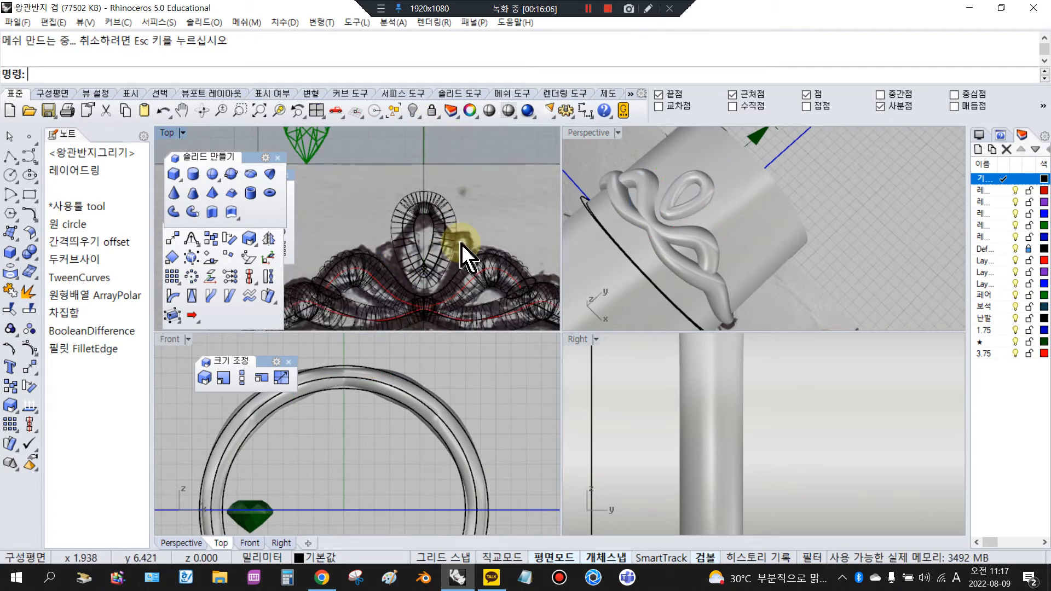
pyautogui.scroll(6, 448, 212)
pyautogui.moveTo(650, 209); pyautogui.dragTo(777, 199, button='right')
pyautogui.scroll(6, 714, 294)
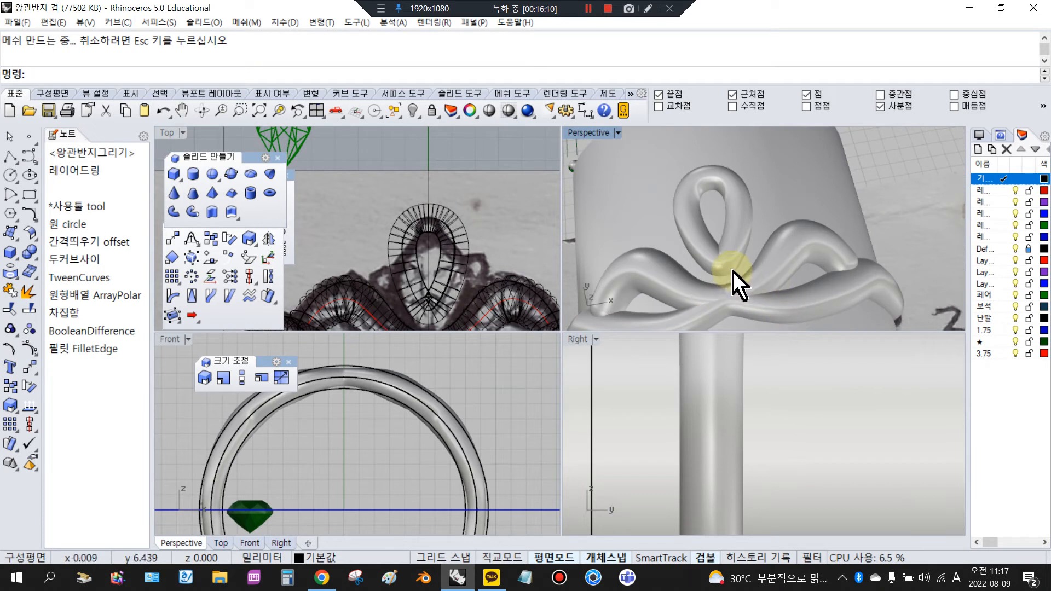
pyautogui.click(465, 226)
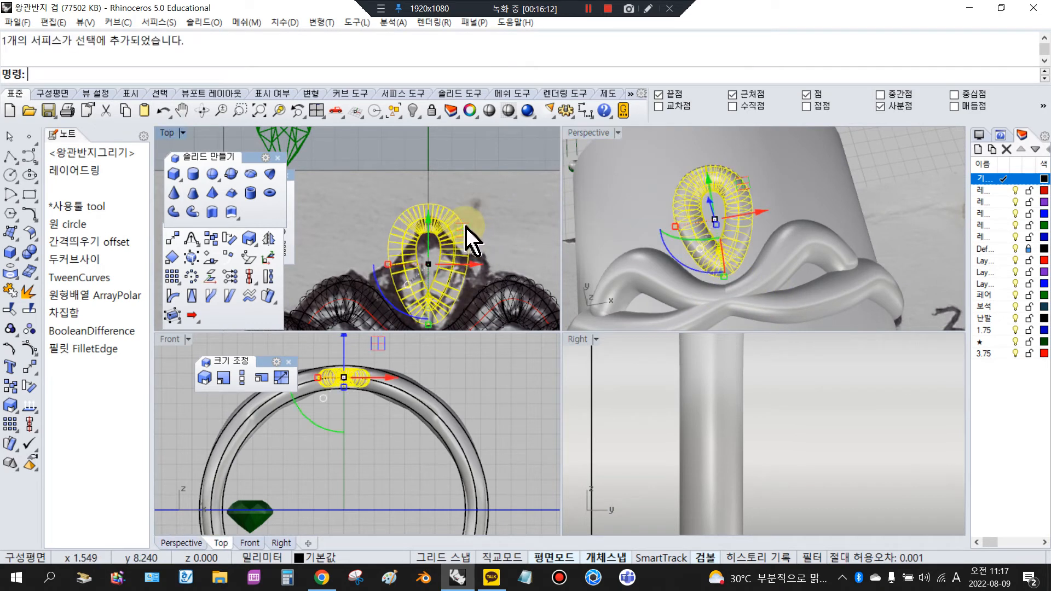
pyautogui.click(468, 152)
pyautogui.moveTo(739, 188); pyautogui.dragTo(784, 228, button='right')
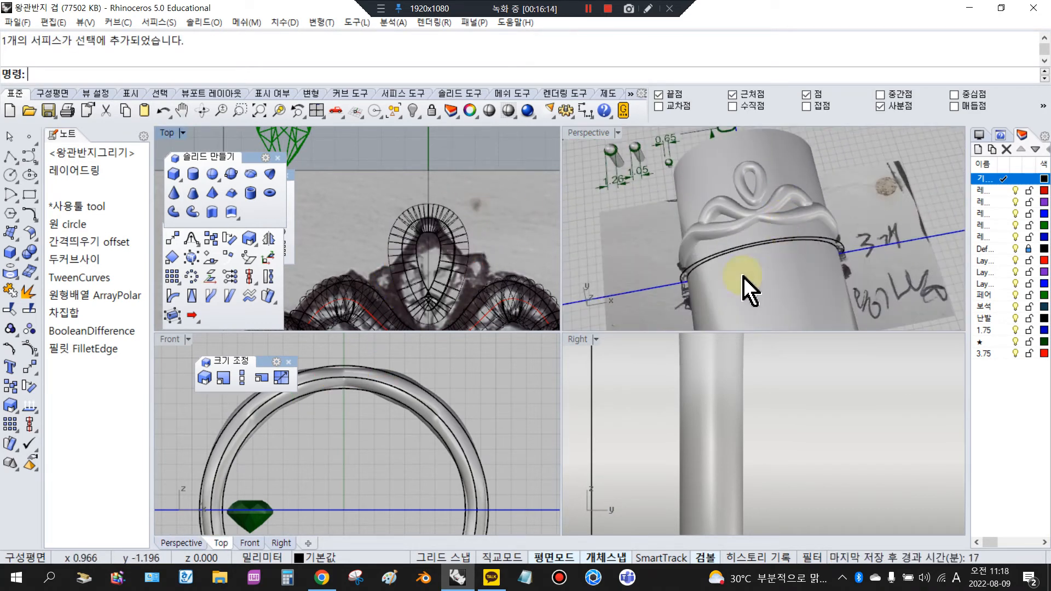
# Step: Examine the neighbouring example ring, focusing on how the prongs hold the pear-cut gem above its pipe setting
pyautogui.doubleClick(582, 135)
pyautogui.scroll(-12, 743, 240)
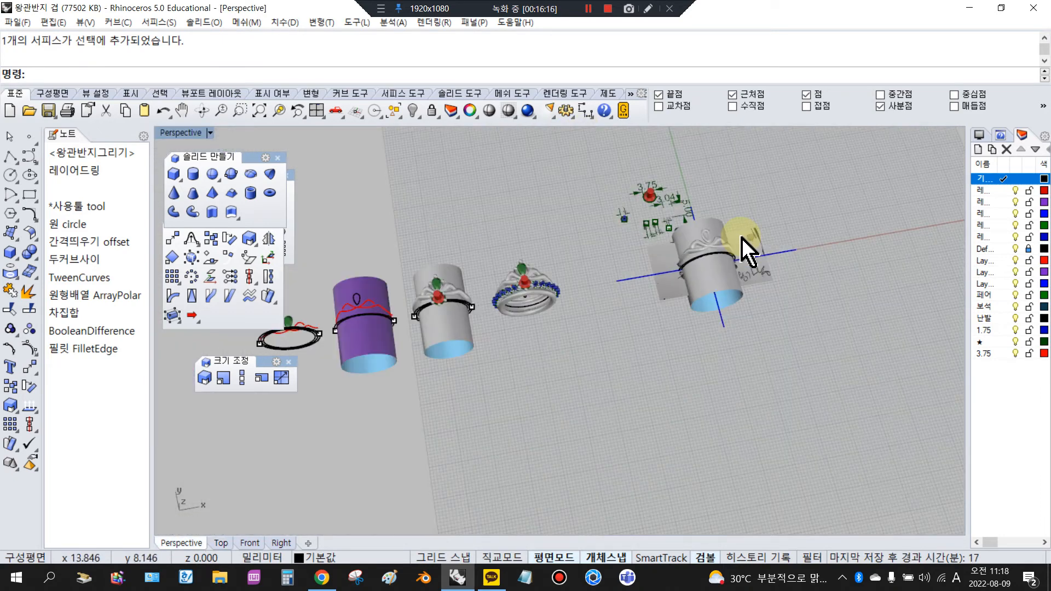
pyautogui.scroll(6, 558, 264)
pyautogui.scroll(8, 570, 276)
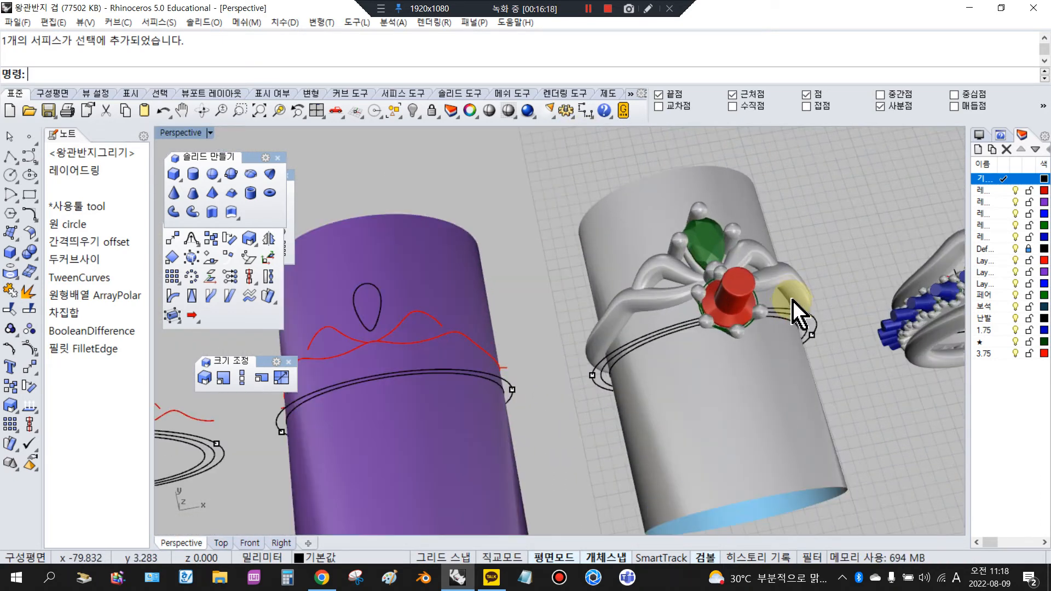
pyautogui.moveTo(654, 343); pyautogui.dragTo(760, 301, button='right')
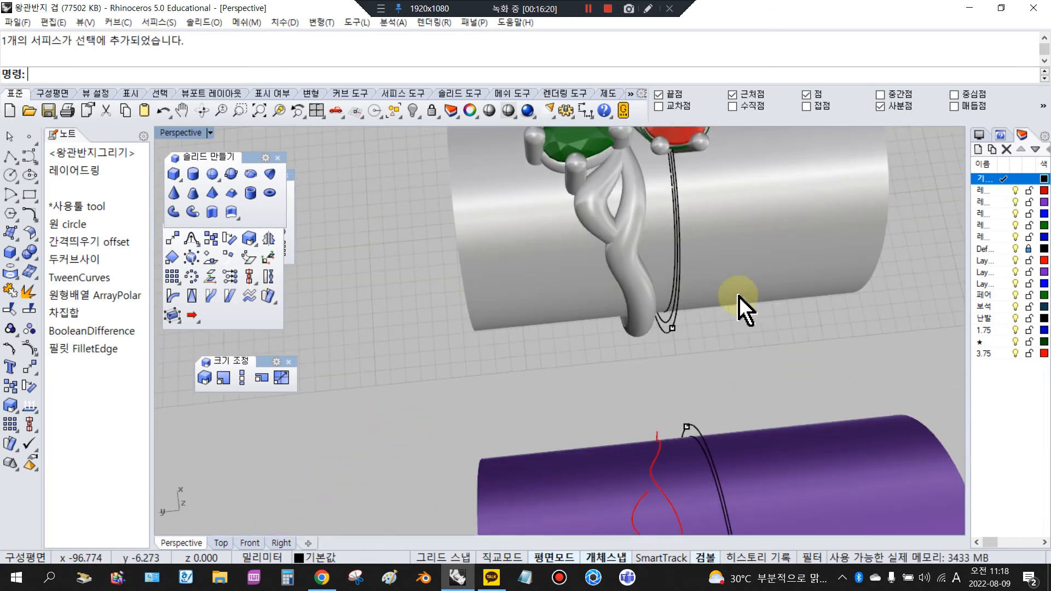
pyautogui.scroll(-7, 713, 307)
pyautogui.moveTo(619, 322); pyautogui.dragTo(785, 164, button='right')
pyautogui.scroll(6, 521, 230)
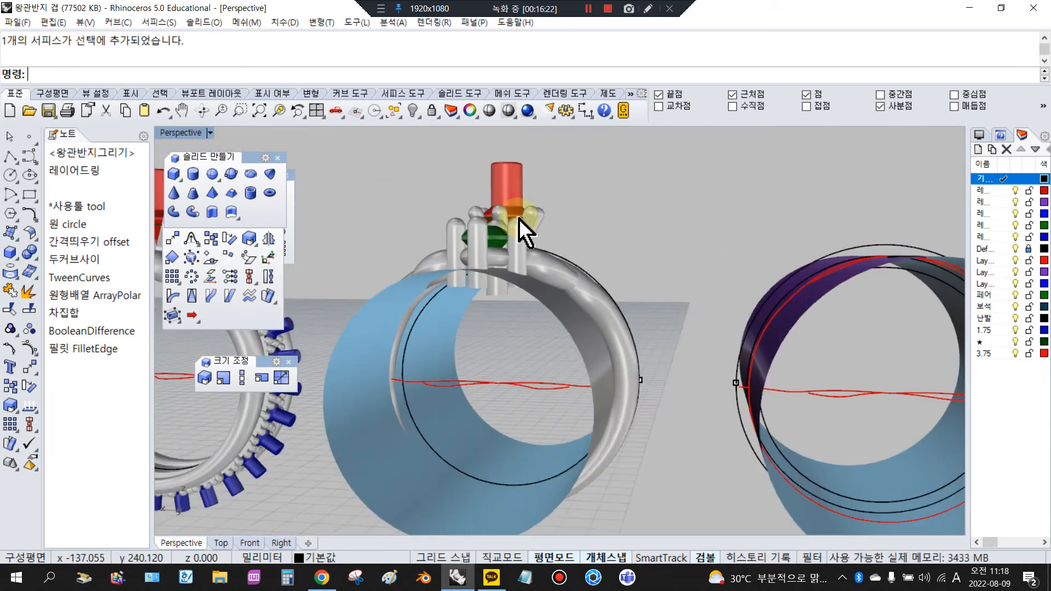
pyautogui.scroll(-2, 580, 279)
pyautogui.scroll(5, 575, 265)
pyautogui.moveTo(616, 219); pyautogui.dragTo(377, 248, button='right')
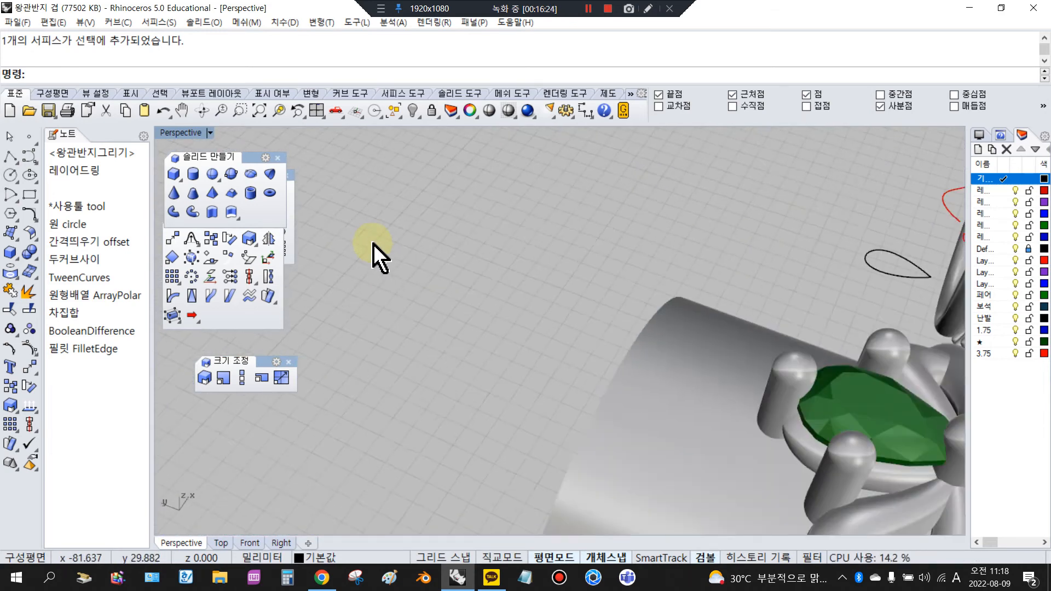
pyautogui.scroll(-4, 378, 249)
pyautogui.scroll(4, 516, 291)
pyautogui.click(646, 351)
pyautogui.moveTo(654, 361); pyautogui.dragTo(453, 249, button='right')
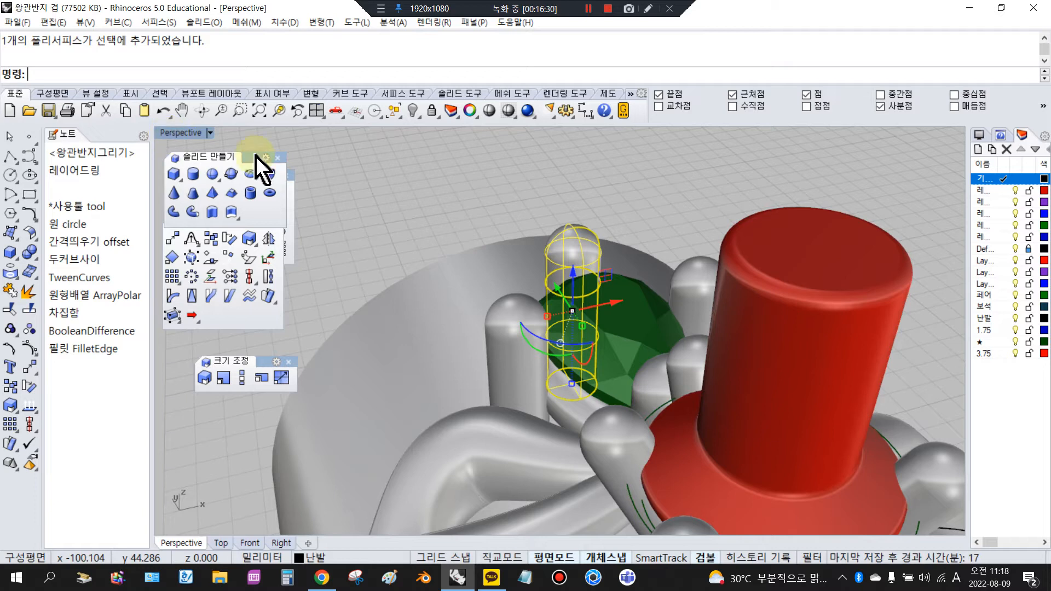
pyautogui.moveTo(591, 361); pyautogui.dragTo(711, 278, button='right')
pyautogui.rightClick(712, 277)
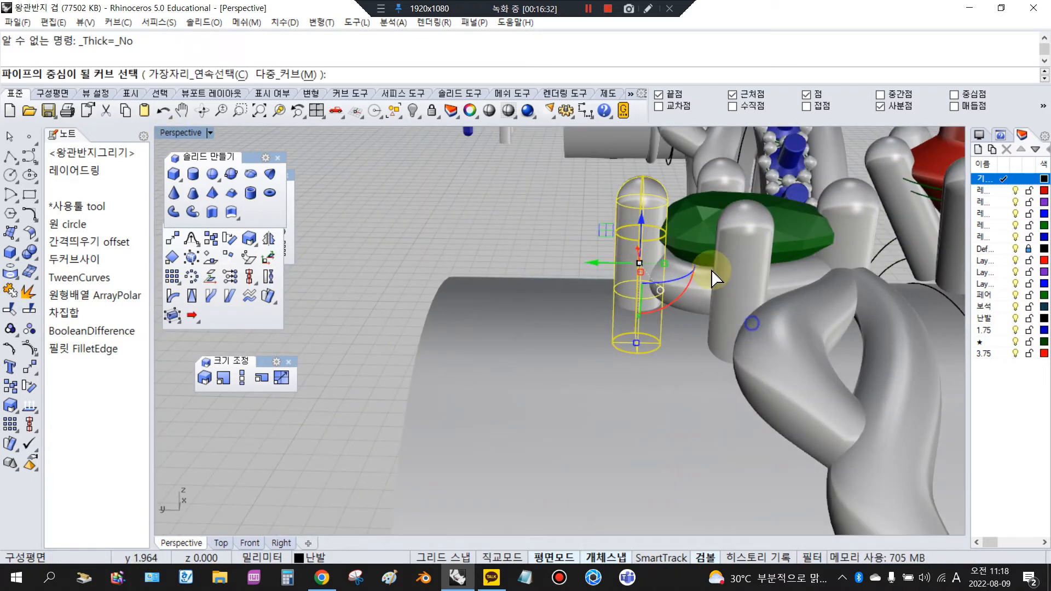
pyautogui.moveTo(665, 209); pyautogui.dragTo(600, 282, button='right')
pyautogui.press('Escape')
# Step: Move the prong at the example pear gem's rounded end away from the gem, off the cylinder
pyautogui.click(619, 275)
pyautogui.moveTo(587, 303); pyautogui.dragTo(589, 304)
pyautogui.moveTo(589, 305); pyautogui.dragTo(582, 356, button='right')
pyautogui.moveTo(581, 356); pyautogui.dragTo(391, 234)
# Step: Move the detached prong back against the pear gem's rounded end, snapping it to the gem's edge
pyautogui.click(511, 216)
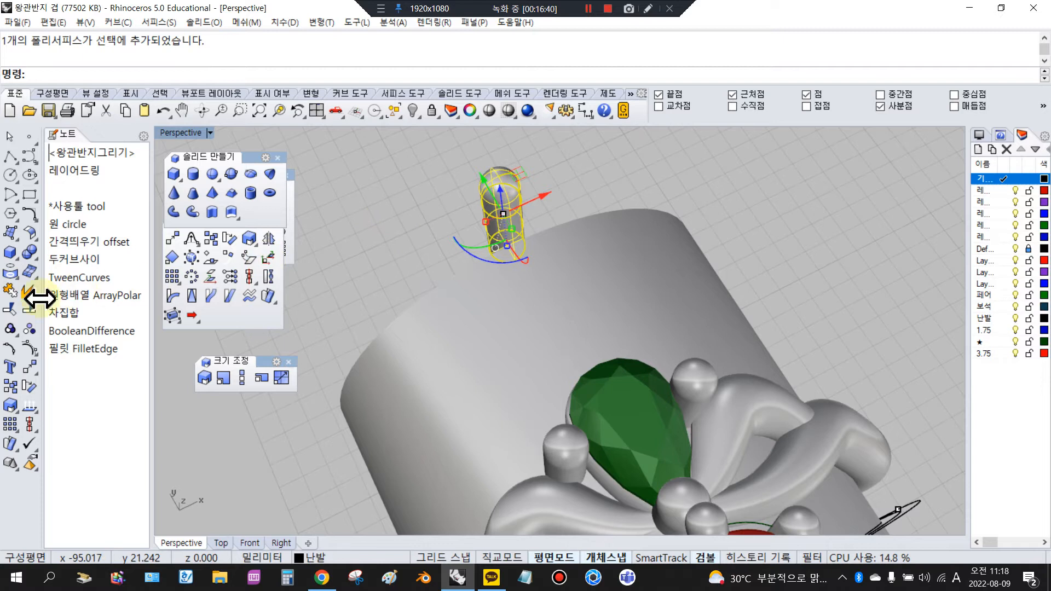
pyautogui.click(30, 367)
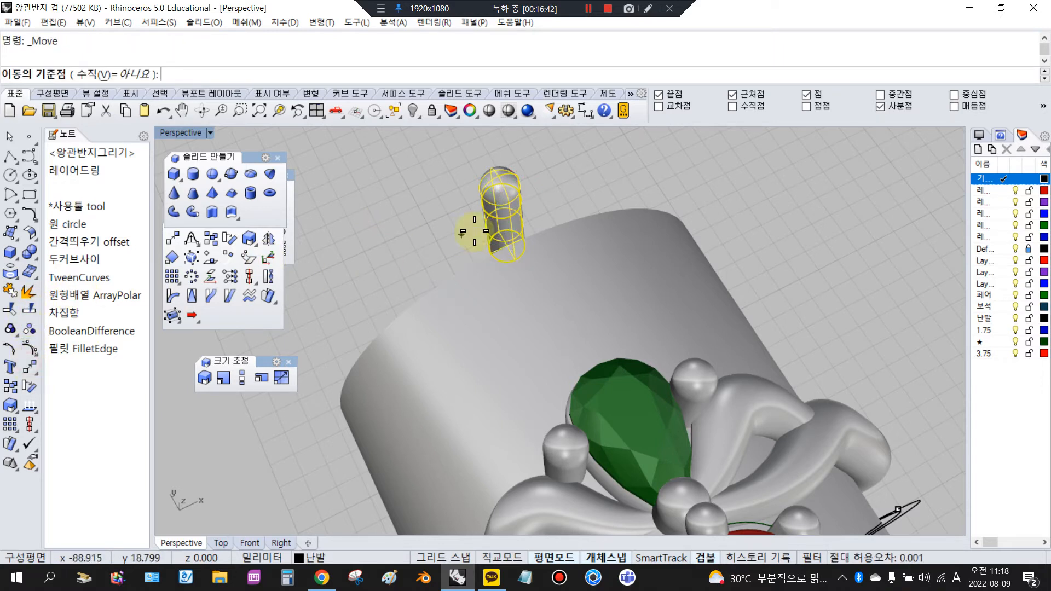
pyautogui.click(511, 216)
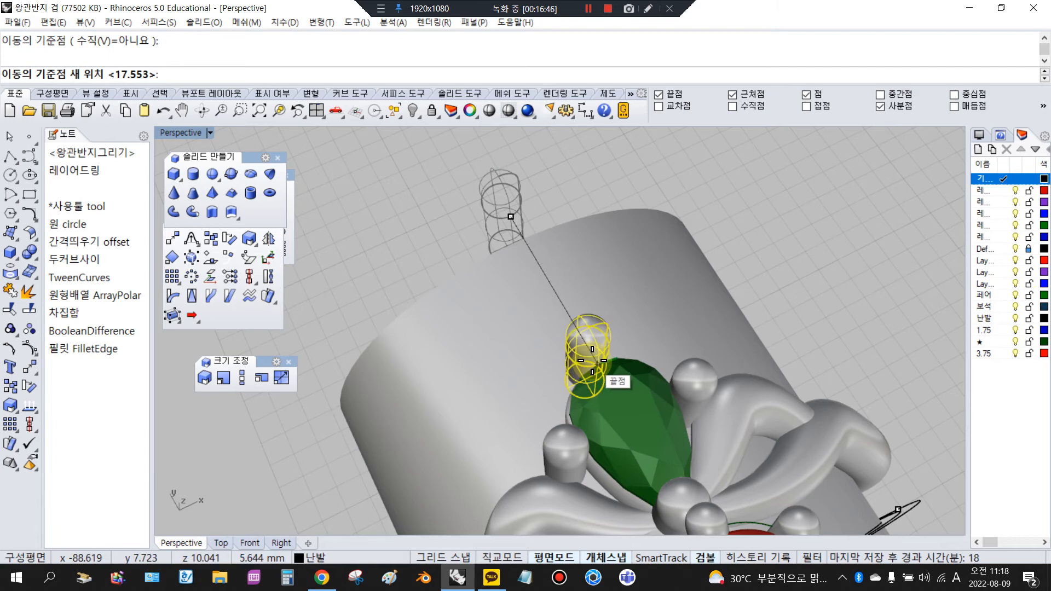
pyautogui.click(596, 364)
pyautogui.moveTo(606, 422); pyautogui.dragTo(647, 241, button='right')
pyautogui.scroll(3, 645, 229)
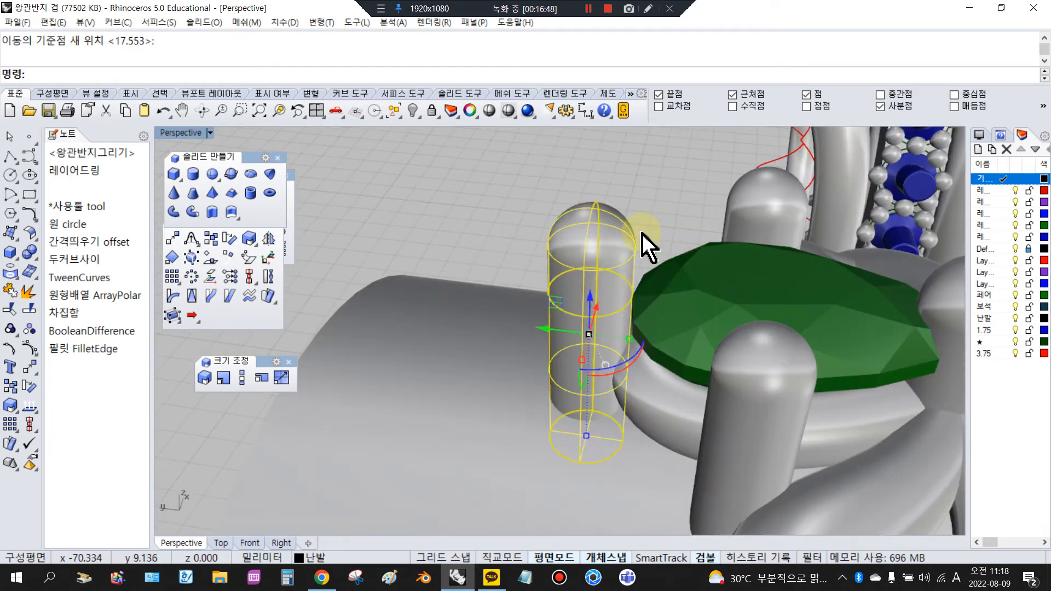
# Step: Delete the prong at the example pear gem's pointed tip and select the prong at its rounded end
pyautogui.moveTo(566, 344); pyautogui.dragTo(566, 344)
pyautogui.moveTo(660, 192); pyautogui.dragTo(837, 243, button='right')
pyautogui.click(843, 247)
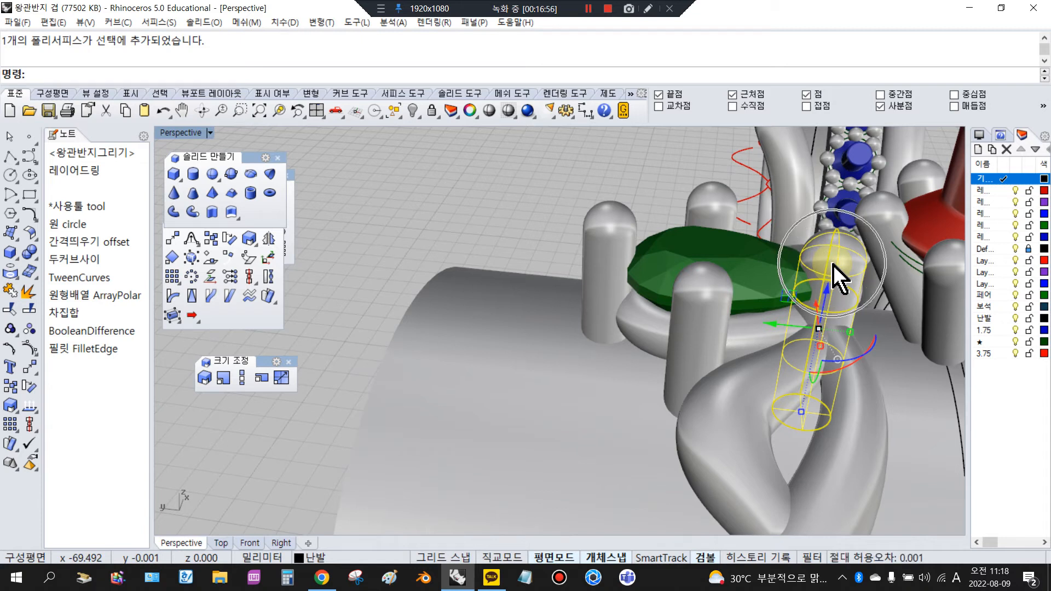
pyautogui.press('Delete')
pyautogui.click(606, 253)
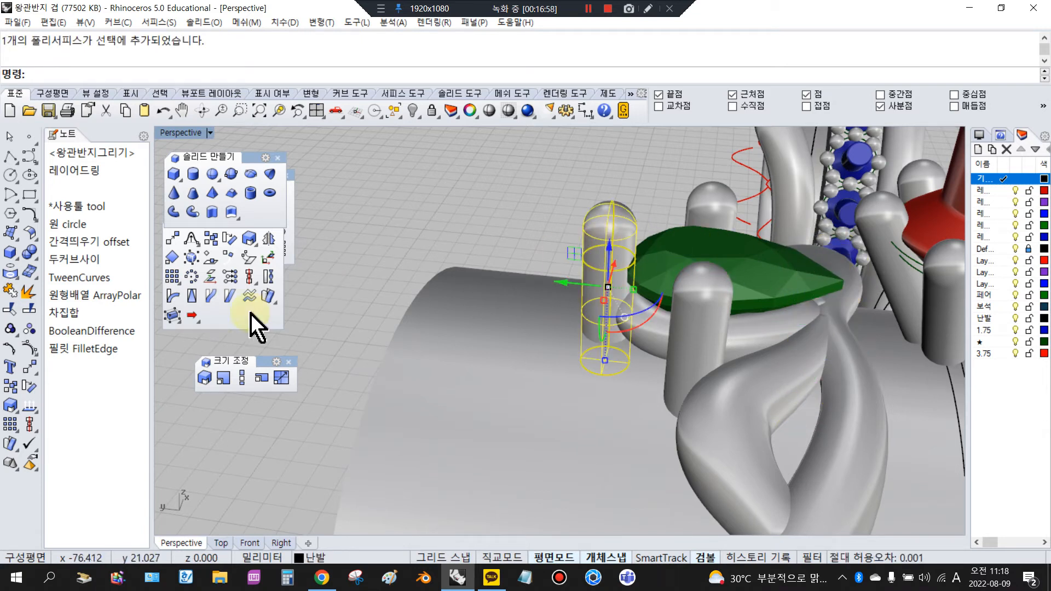
# Step: In the Top view, mirror a copy of the rounded-end prong across a horizontal line through the pear gem toward its pointed tip
pyautogui.click(267, 237)
pyautogui.doubleClick(171, 133)
pyautogui.doubleClick(176, 134)
pyautogui.scroll(-5, 610, 246)
pyautogui.scroll(8, 349, 262)
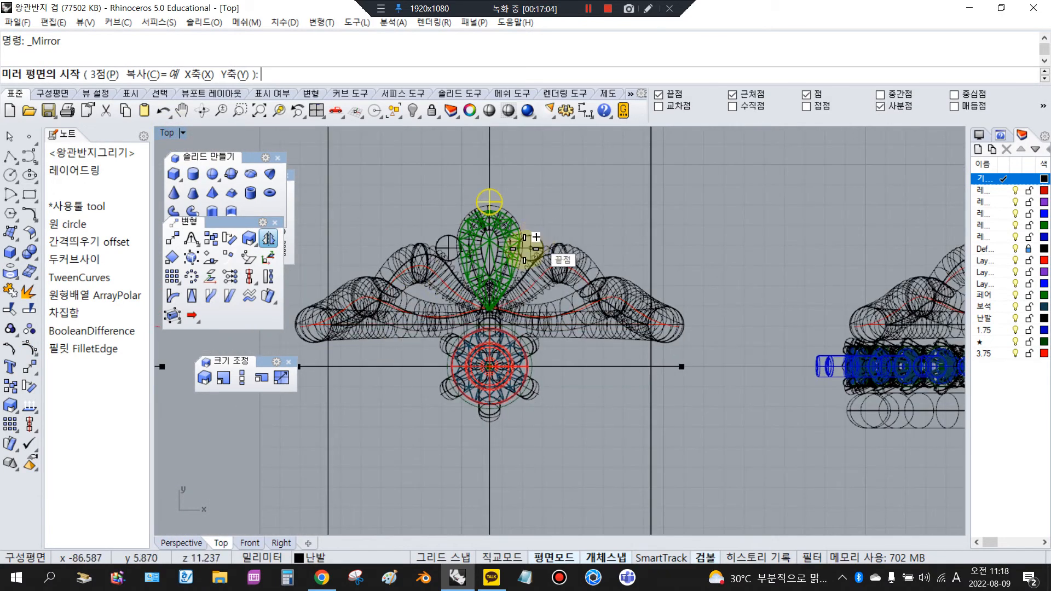
pyautogui.click(473, 239)
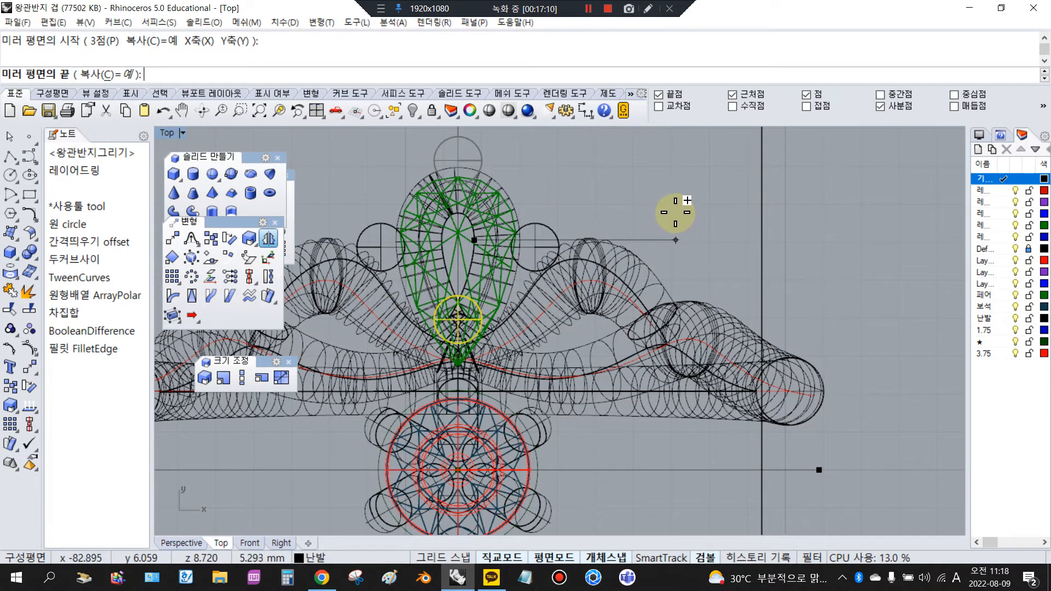
pyautogui.scroll(3, 469, 301)
pyautogui.press('Escape')
# Step: Display the Top view shaded and move the mirrored prong down onto the pear gem's pointed tip
pyautogui.click(420, 301)
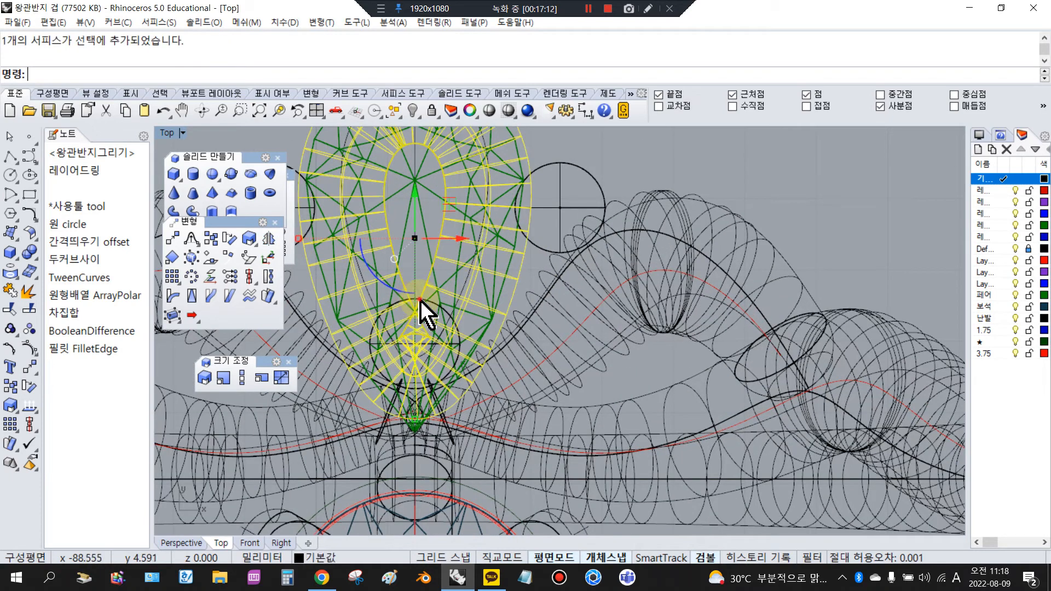
pyautogui.click(420, 301)
pyautogui.click(469, 356)
pyautogui.click(509, 110)
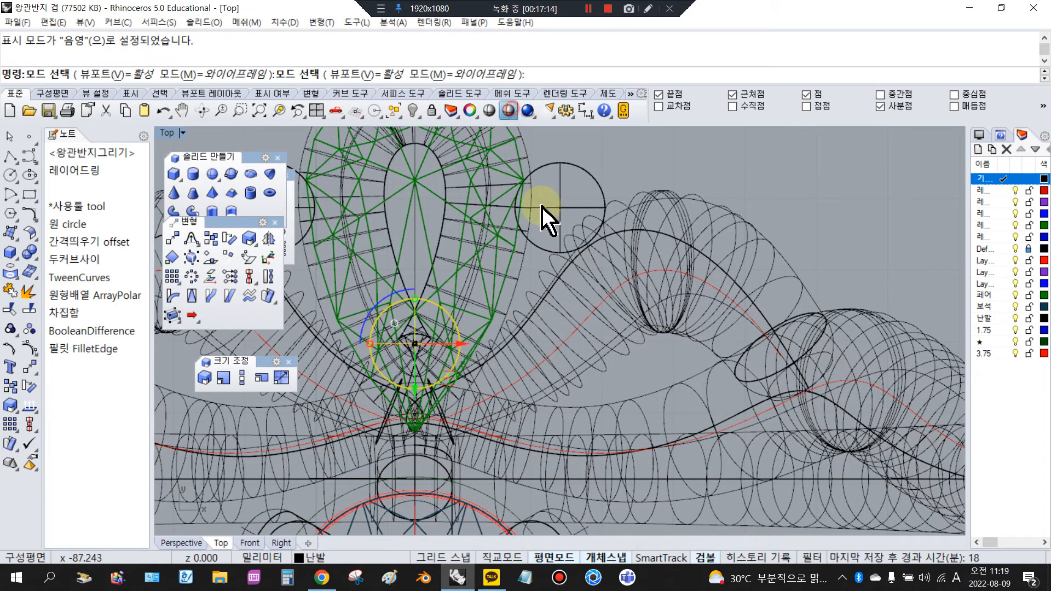
pyautogui.scroll(2, 488, 296)
pyautogui.moveTo(489, 344); pyautogui.dragTo(490, 387)
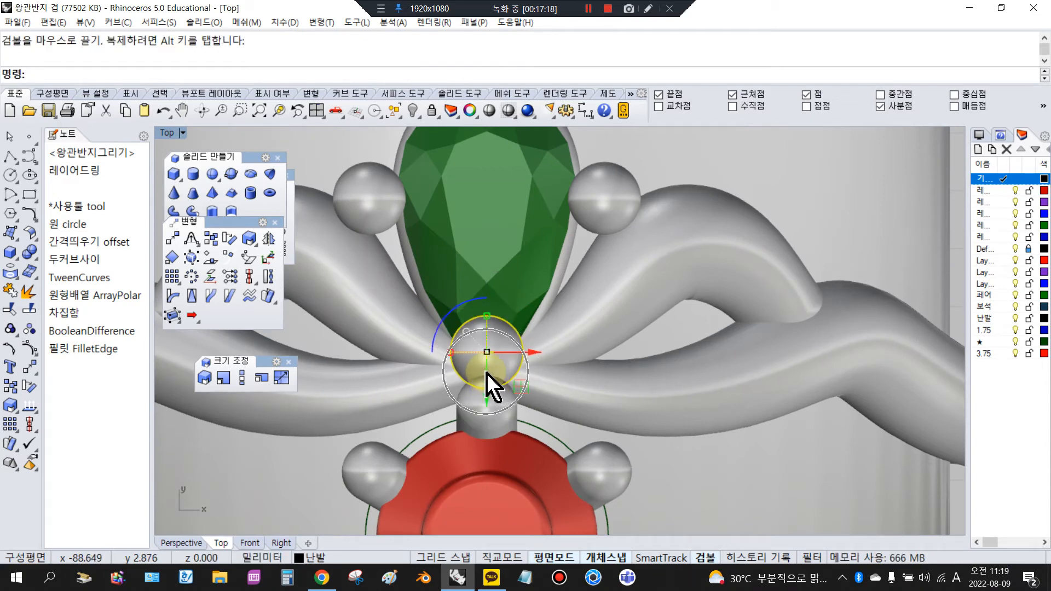
# Step: Scale up the pointed-tip prong uniformly from its centre to a diameter of about 1.56 mm
pyautogui.click(204, 377)
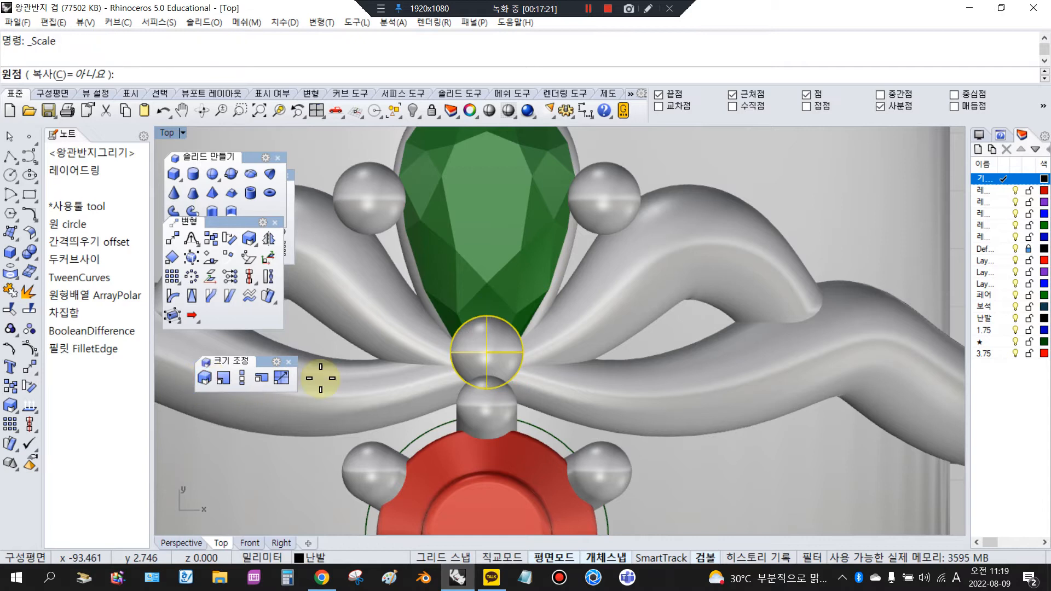
pyautogui.click(486, 352)
pyautogui.click(776, 177)
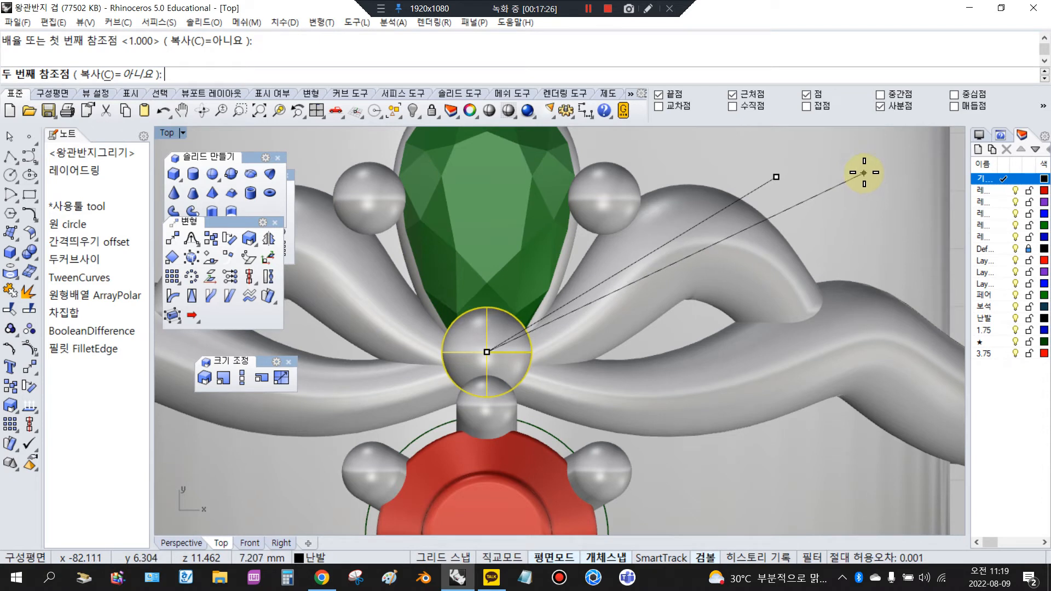
# Step: Measure the pointed-tip prong's diameter with a temporary horizontal dimension
pyautogui.click(587, 111)
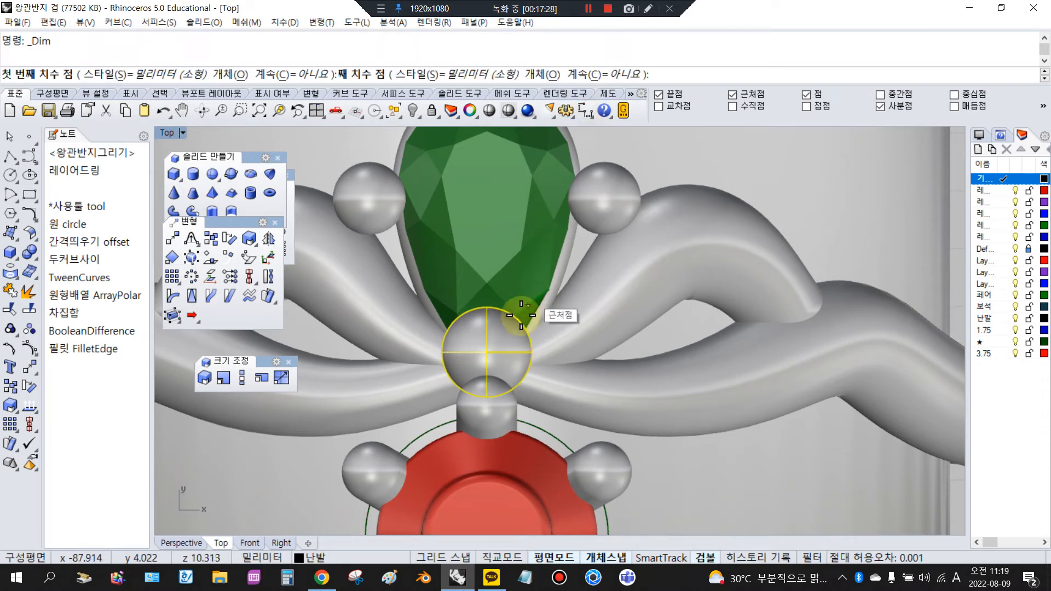
pyautogui.click(530, 352)
pyautogui.click(443, 352)
pyautogui.scroll(-5, 443, 352)
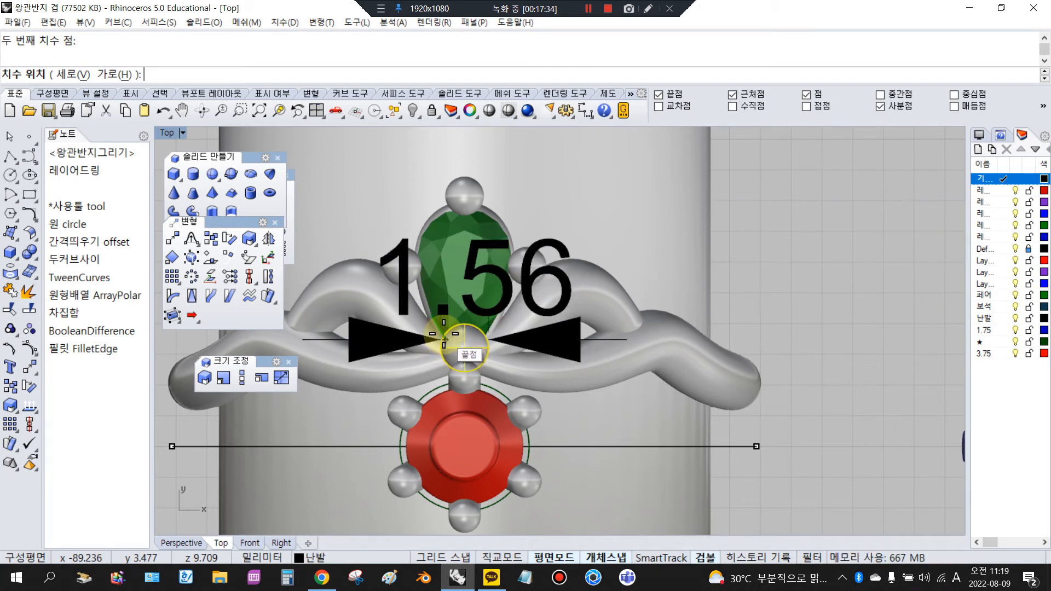
pyautogui.press('Escape')
# Step: Delete the two prongs on either side of the pear gem
pyautogui.scroll(3, 492, 323)
pyautogui.click(523, 327)
pyautogui.keyDown('shift'); pyautogui.click(686, 306); pyautogui.keyUp('shift')
pyautogui.press('Delete')
# Step: Copy the prong at the pear gem's rounded end and place the copy against the gem's right edge
pyautogui.click(645, 224)
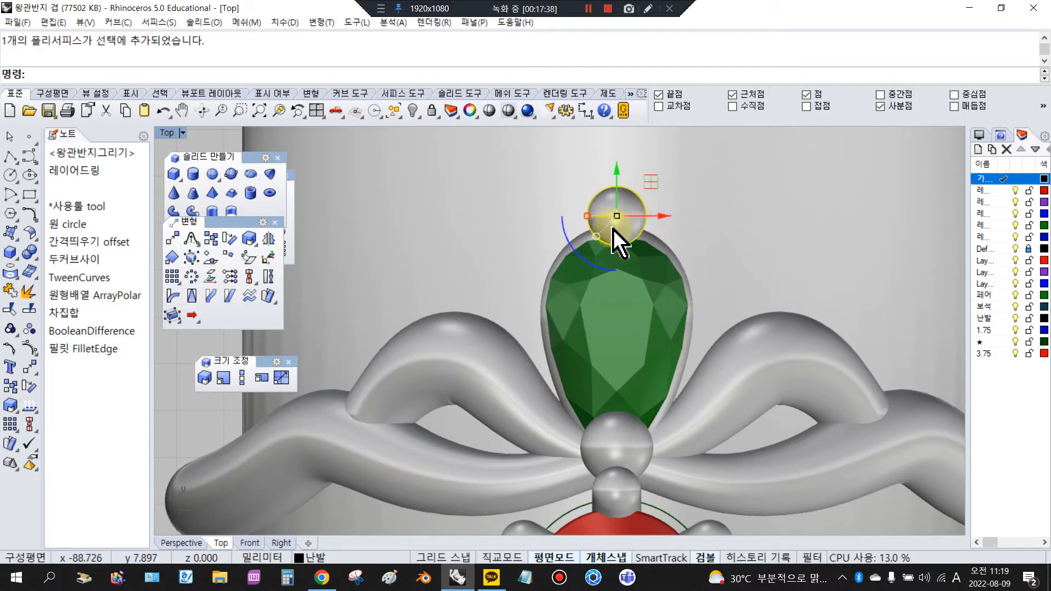
pyautogui.press('ctrl')
pyautogui.press('ctrl')
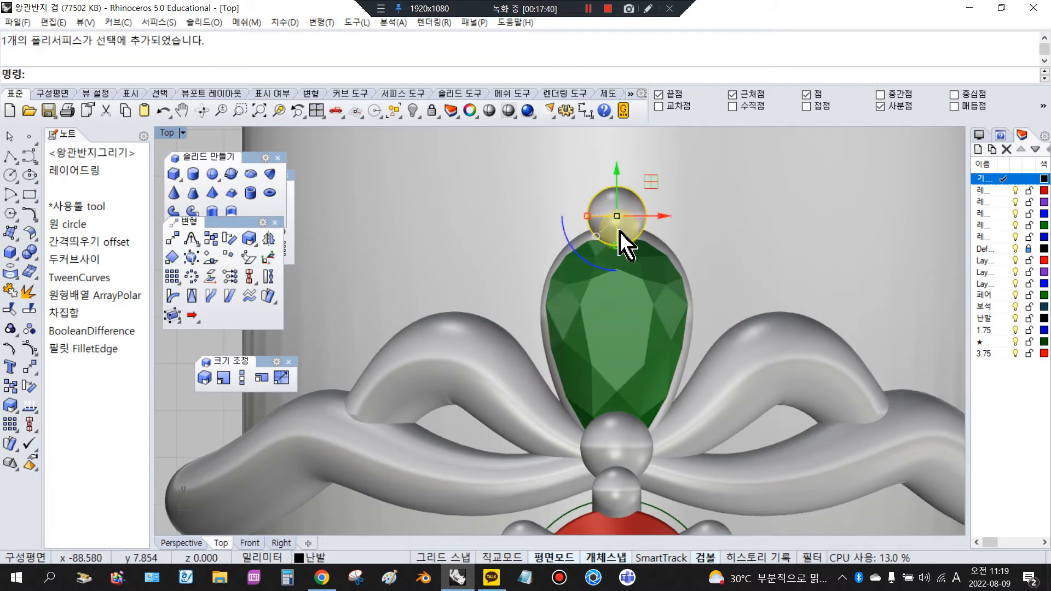
pyautogui.hotkey('ctrl', 'v')
pyautogui.moveTo(664, 219); pyautogui.dragTo(762, 248)
pyautogui.moveTo(720, 181); pyautogui.dragTo(720, 275)
pyautogui.moveTo(753, 315)
pyautogui.mouseDown()
pyautogui.moveTo(733, 322)
pyautogui.moveTo(754, 321)
pyautogui.mouseUp()
pyautogui.scroll(4, 705, 317)
pyautogui.scroll(2, 727, 321)
pyautogui.scroll(-6, 725, 327)
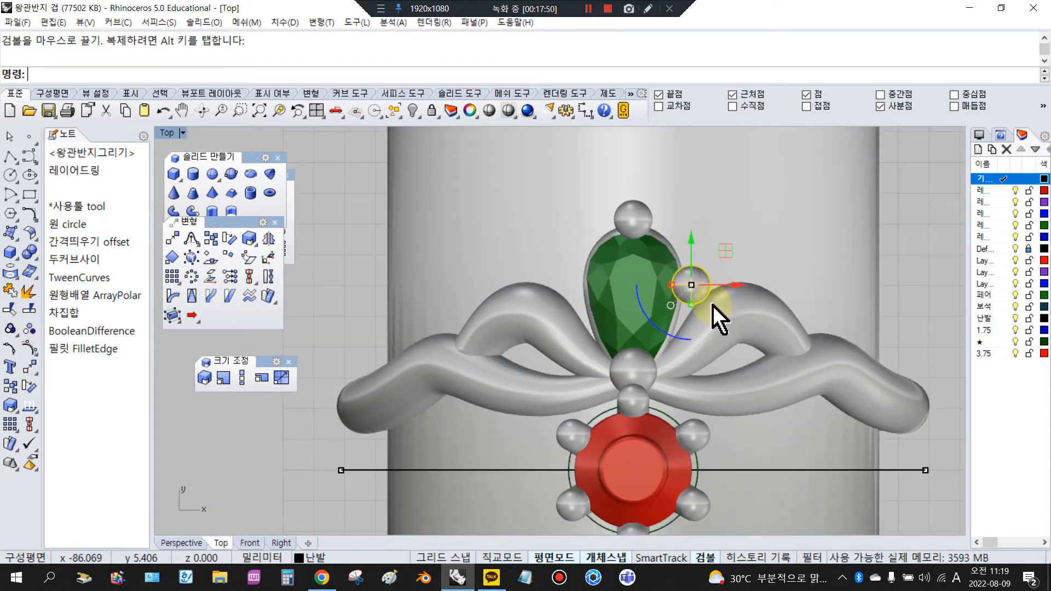
pyautogui.scroll(6, 716, 318)
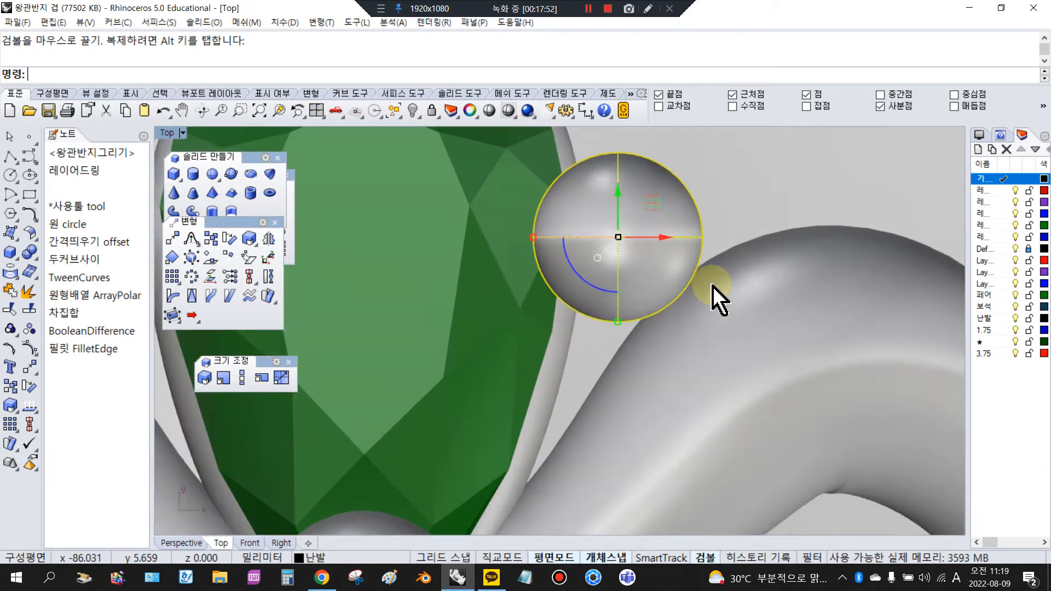
pyautogui.scroll(-4, 736, 291)
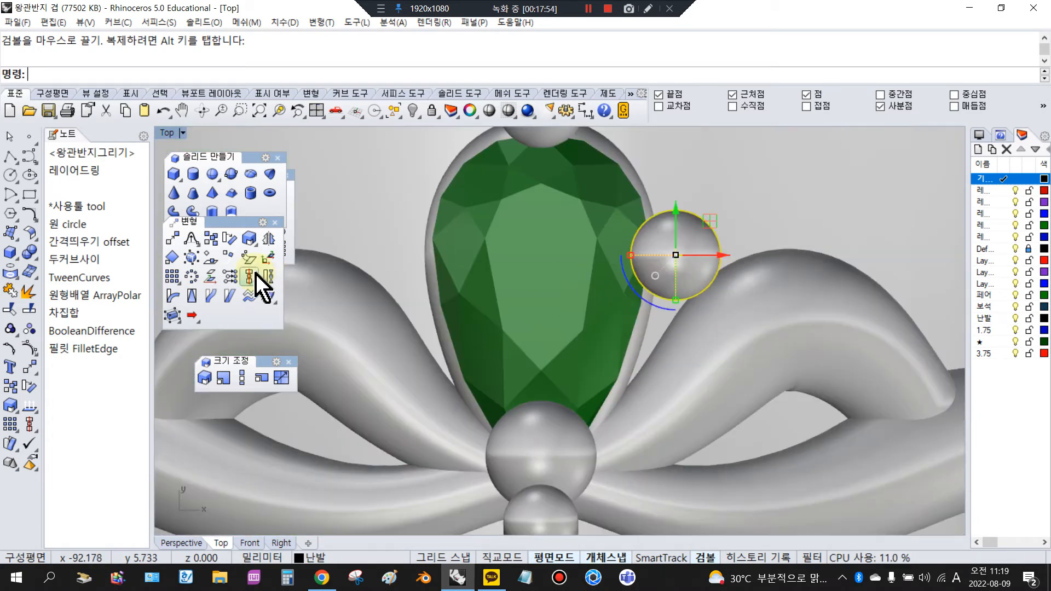
# Step: Mirror the right side prong across the pear gem's vertical centre line to the opposite side
pyautogui.click(269, 238)
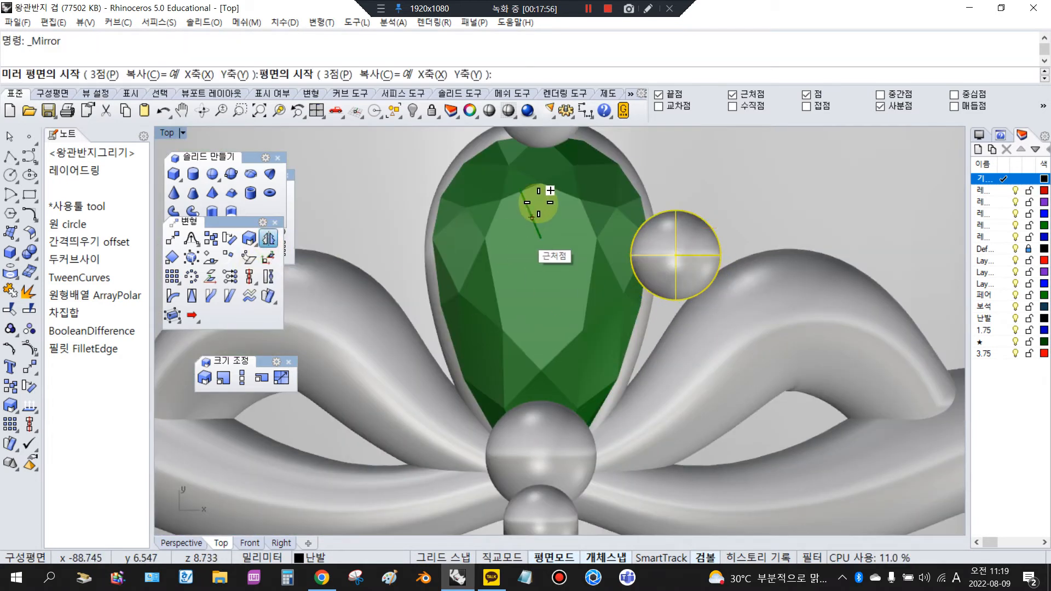
pyautogui.click(541, 148)
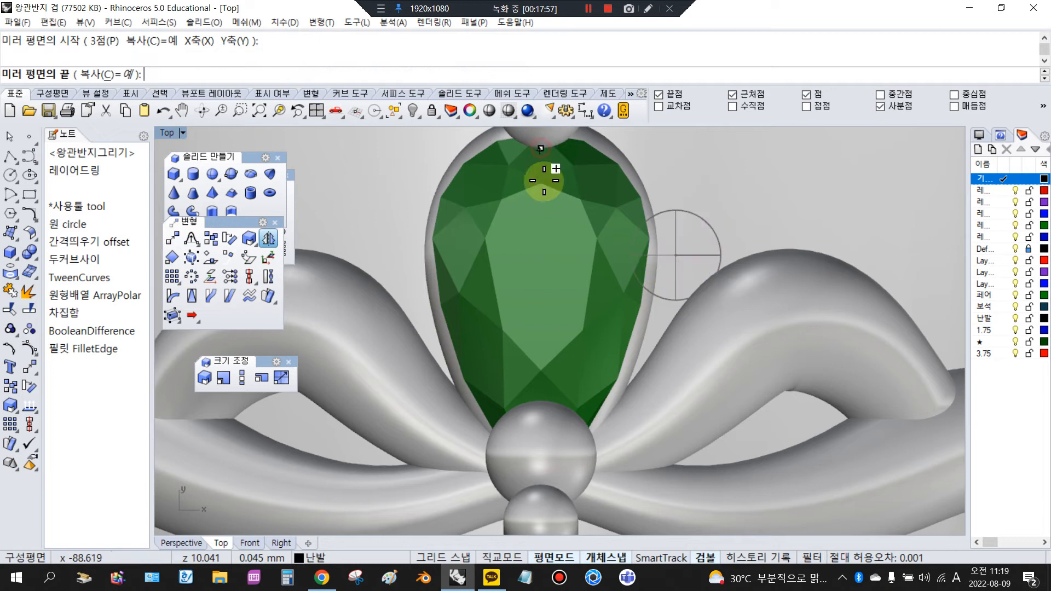
pyautogui.click(545, 394)
pyautogui.scroll(-4, 511, 383)
pyautogui.scroll(-2, 580, 331)
pyautogui.scroll(2, 557, 465)
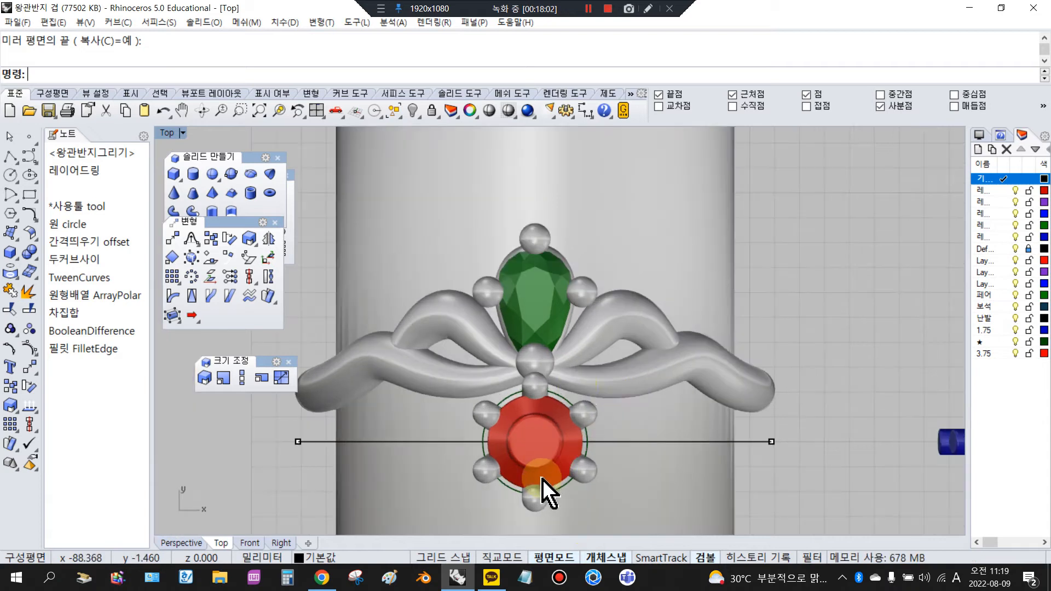
# Step: Delete five of the six prongs around the red round gem, keeping only the one nearest the pear gem
pyautogui.scroll(4, 570, 396)
pyautogui.click(487, 464)
pyautogui.moveTo(490, 462); pyautogui.dragTo(503, 328, button='right')
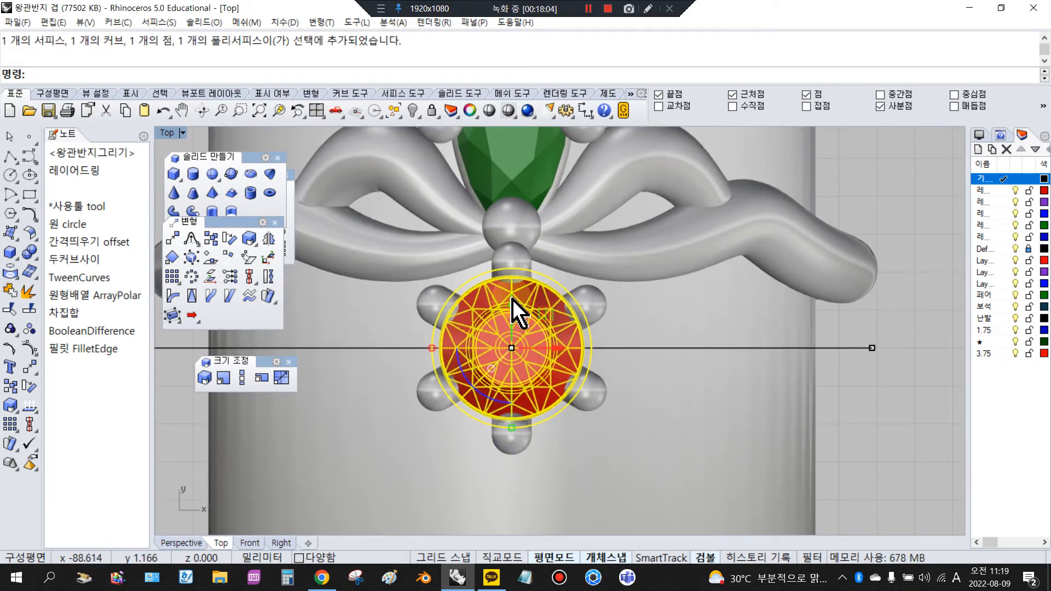
pyautogui.click(511, 263)
pyautogui.click(596, 306)
pyautogui.press('Delete')
pyautogui.click(588, 397)
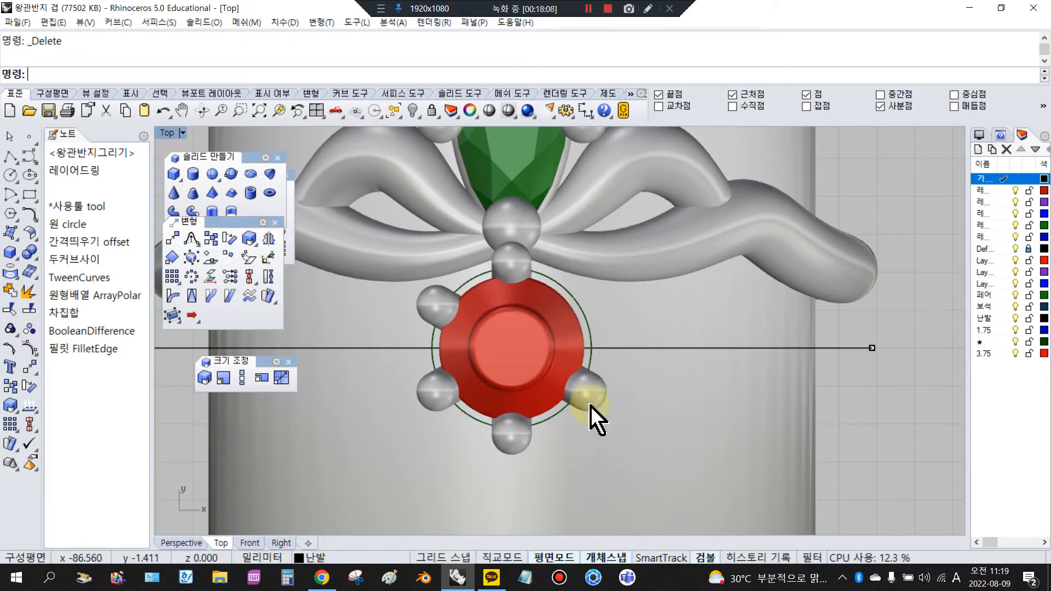
pyautogui.press('Delete')
pyautogui.click(508, 431)
pyautogui.press('Delete')
pyautogui.click(439, 394)
pyautogui.press('Delete')
pyautogui.click(435, 306)
pyautogui.press('Delete')
# Step: Select the round gem's remaining prong and adjust its placement slightly in the Right view
pyautogui.click(513, 265)
pyautogui.doubleClick(168, 133)
pyautogui.scroll(-4, 351, 399)
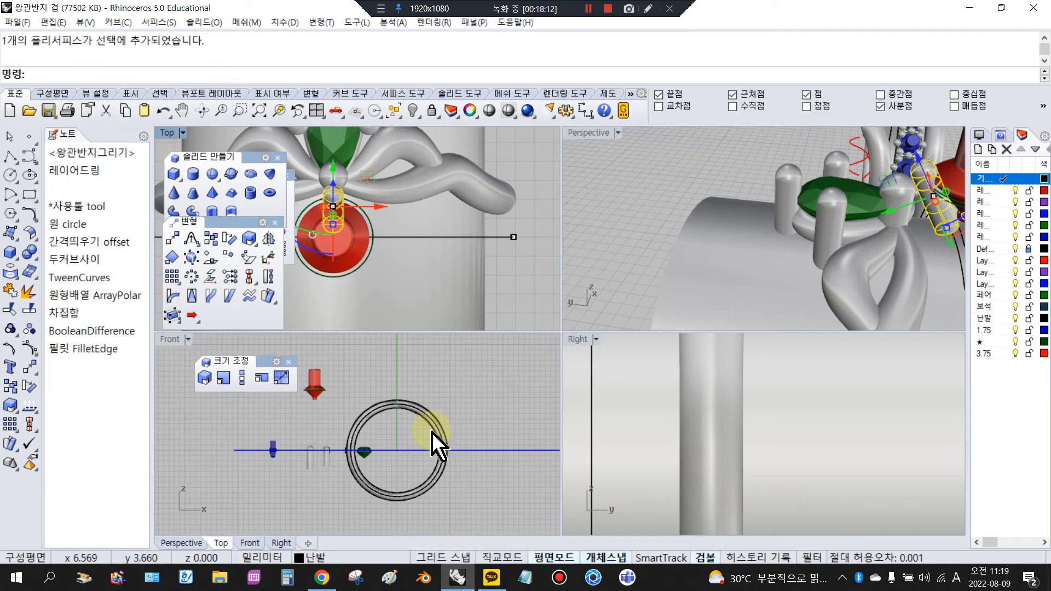
pyautogui.scroll(-8, 761, 430)
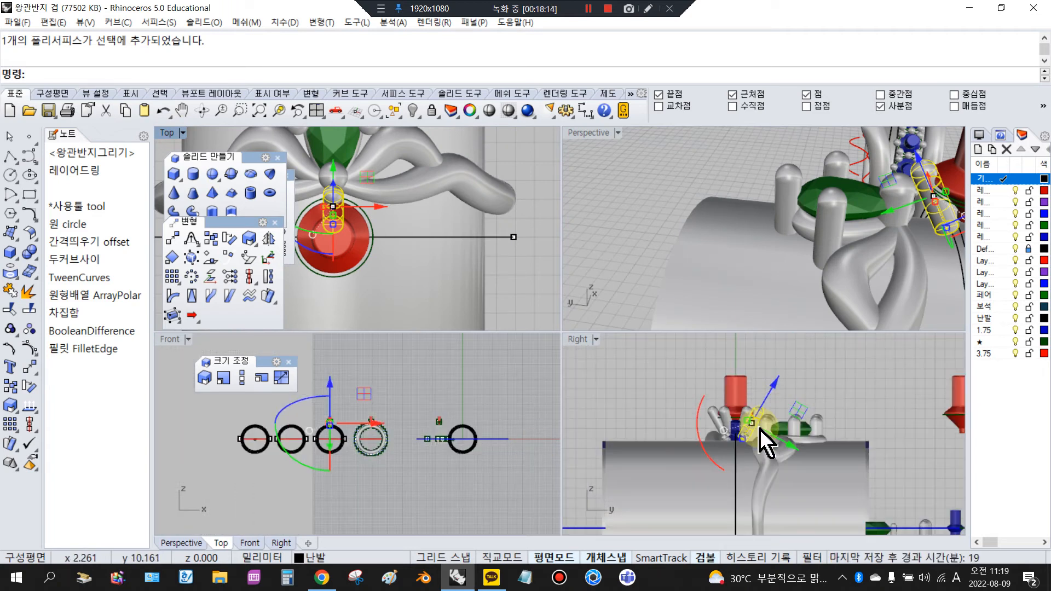
pyautogui.moveTo(743, 422); pyautogui.dragTo(746, 429)
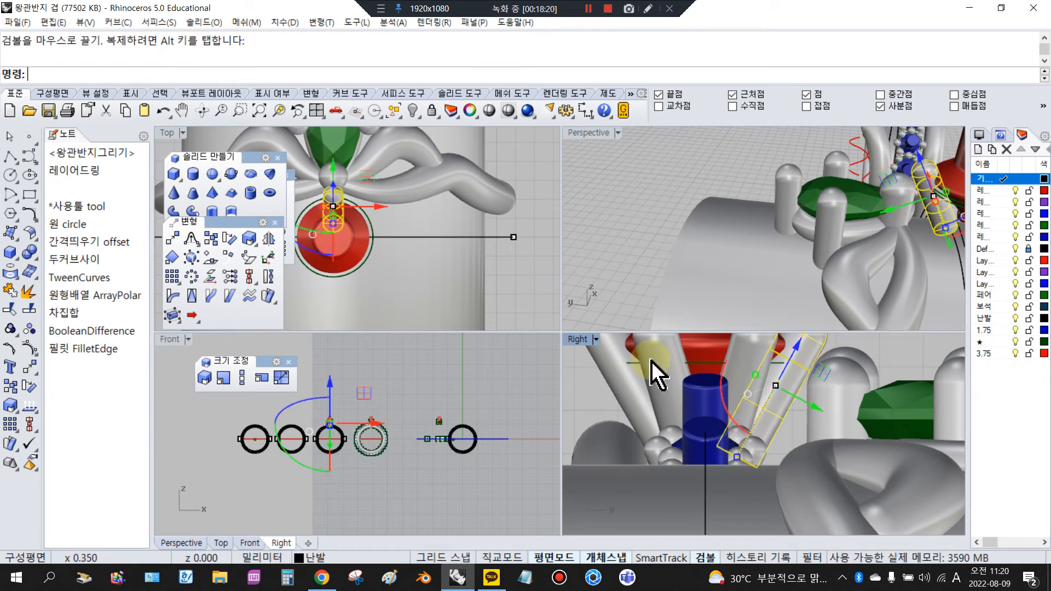
pyautogui.scroll(5, 350, 234)
# Step: Polar array the prong around the red round gem's centre with 6 items over 360 degrees
pyautogui.click(178, 136)
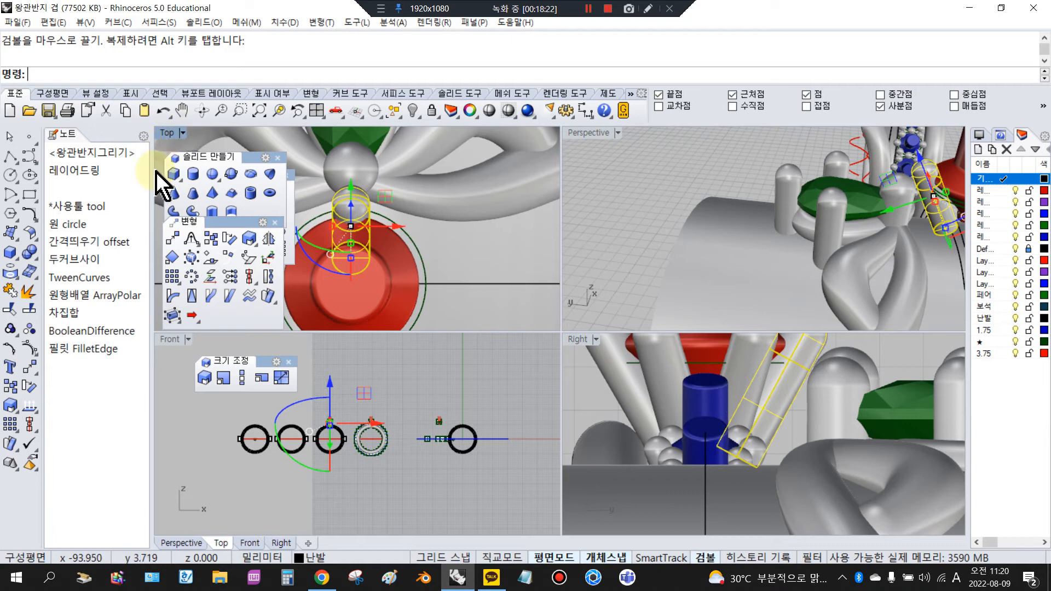
pyautogui.click(192, 276)
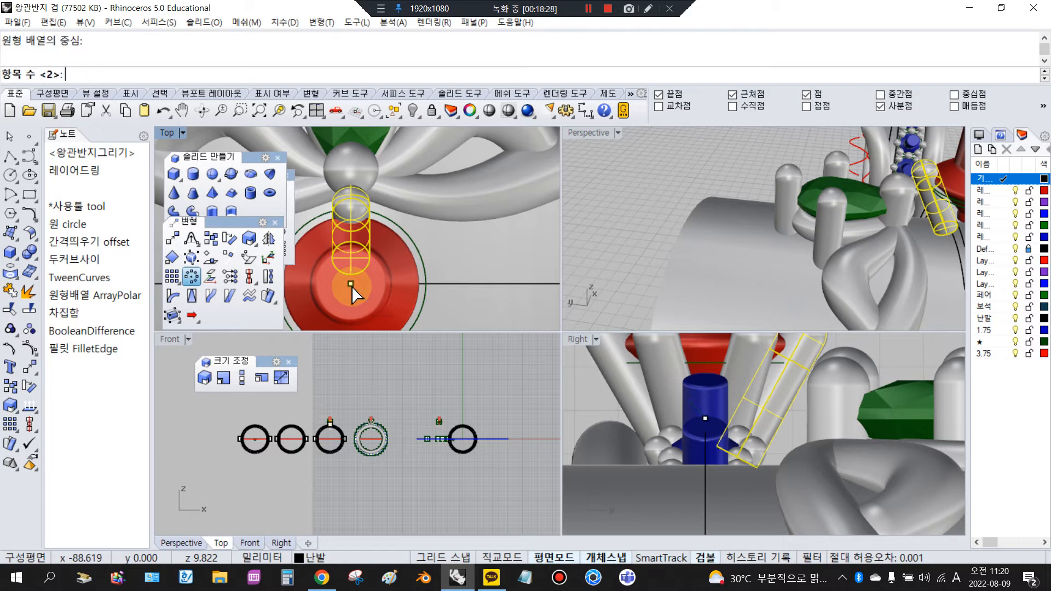
pyautogui.write('6')
pyautogui.press('Return')
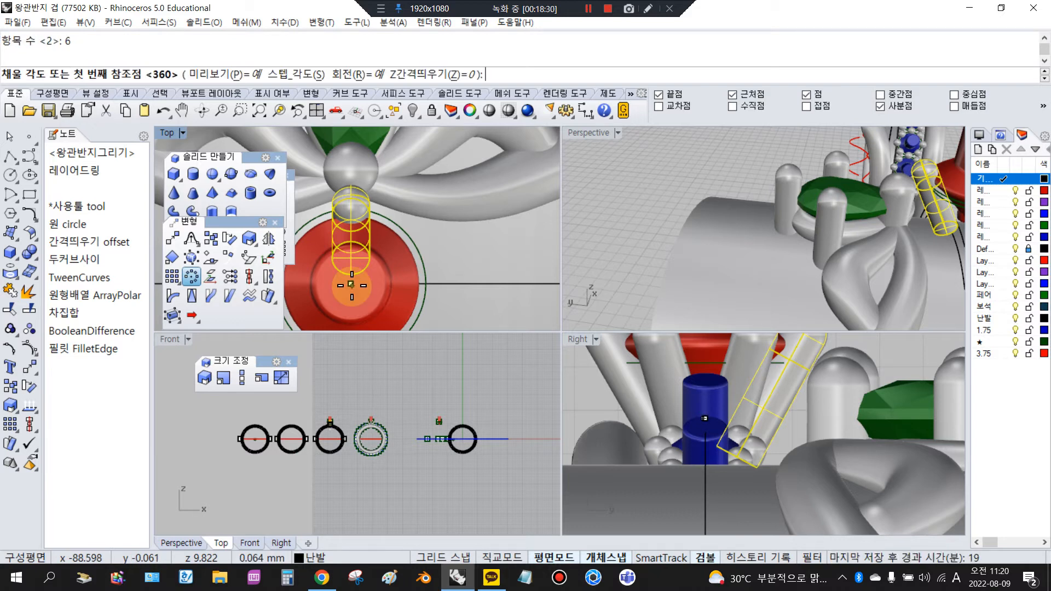
pyautogui.press('Return')
pyautogui.press('Return')
# Step: Examine in the Front view how far the prongs extend below the ring's surface and inner circle, checking the individual ring circles
pyautogui.scroll(-5, 352, 293)
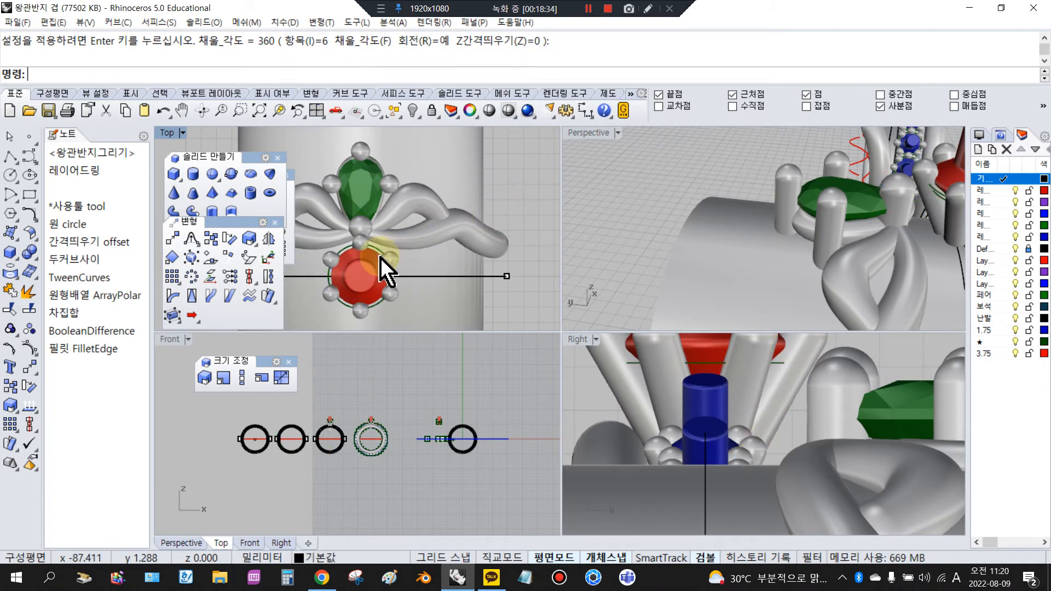
pyautogui.scroll(-3, 424, 249)
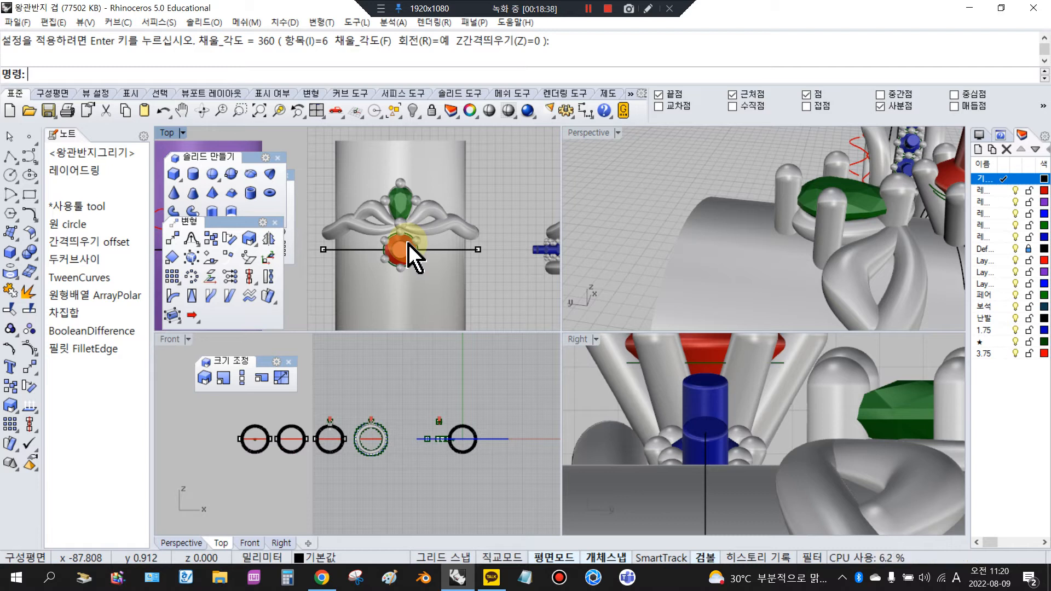
pyautogui.scroll(3, 462, 257)
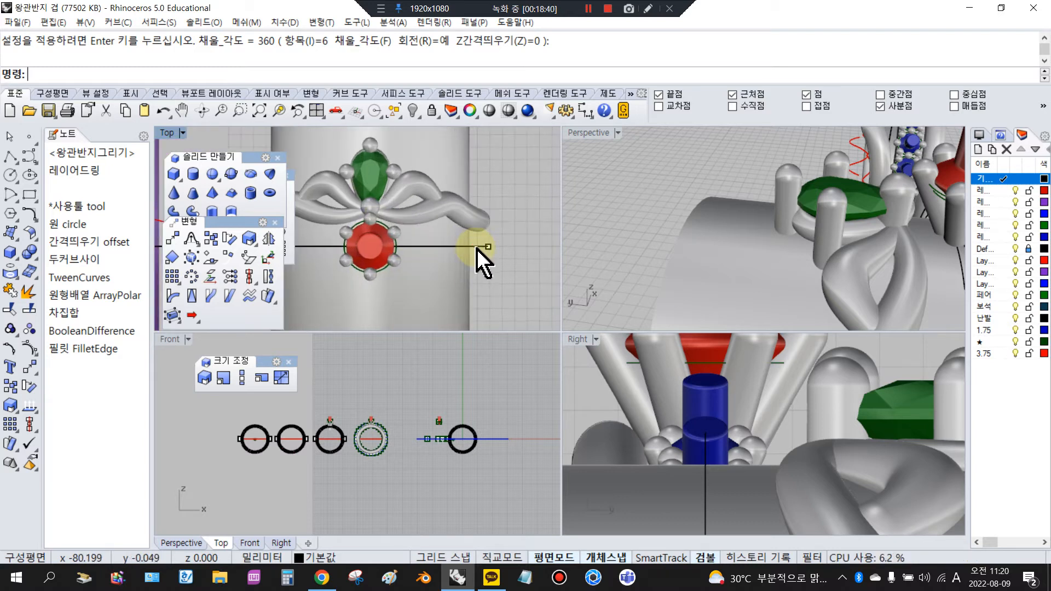
pyautogui.click(477, 250)
pyautogui.press('Return')
pyautogui.scroll(5, 355, 421)
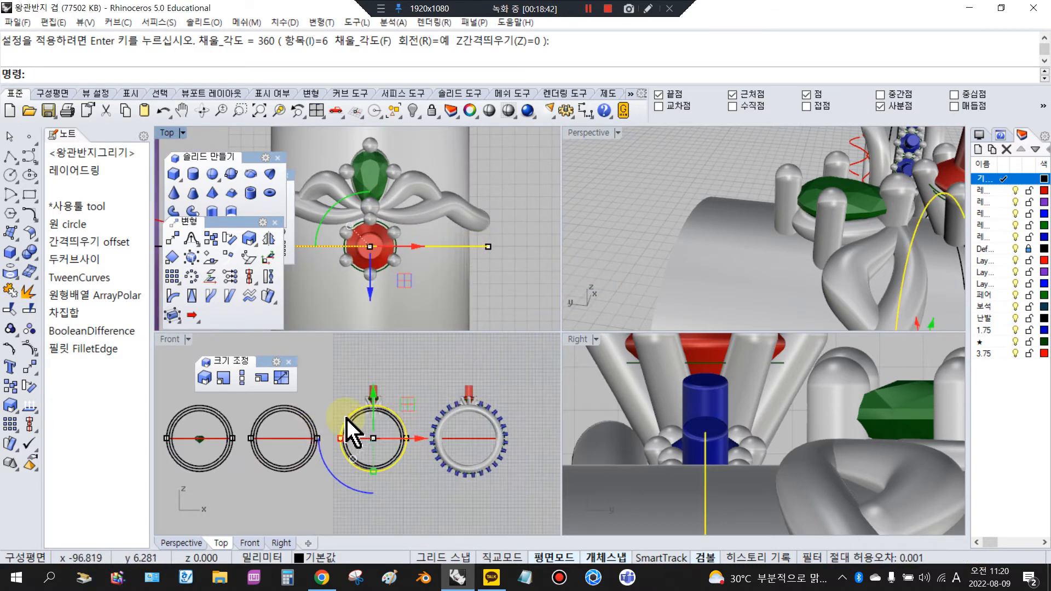
pyautogui.scroll(2, 383, 427)
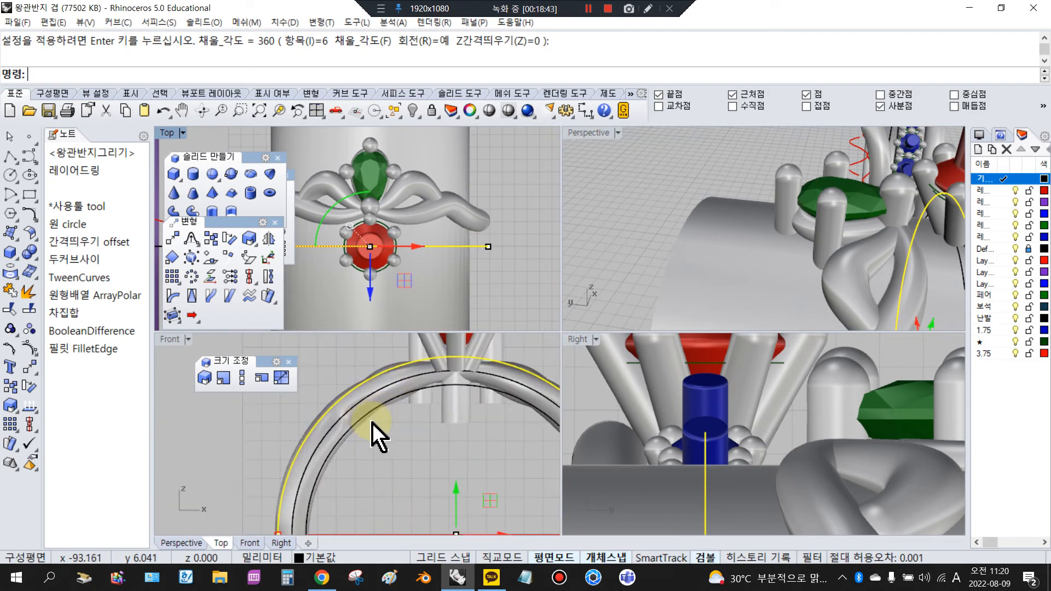
pyautogui.click(431, 372)
pyautogui.scroll(2, 429, 375)
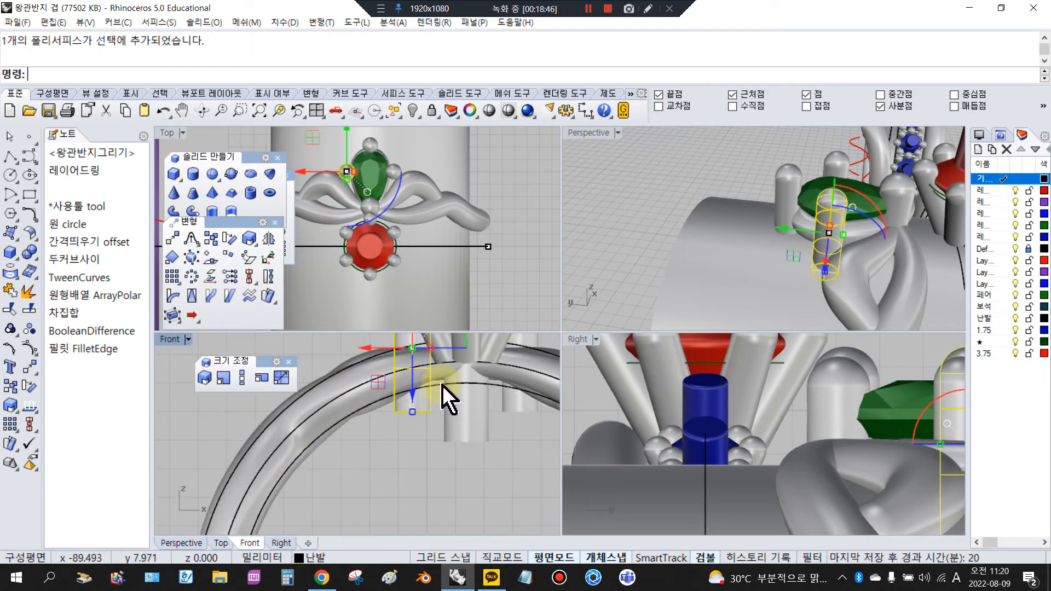
pyautogui.click(413, 348)
pyautogui.press('Return')
pyautogui.keyDown('ctrl'); pyautogui.click(482, 367); pyautogui.keyUp('ctrl')
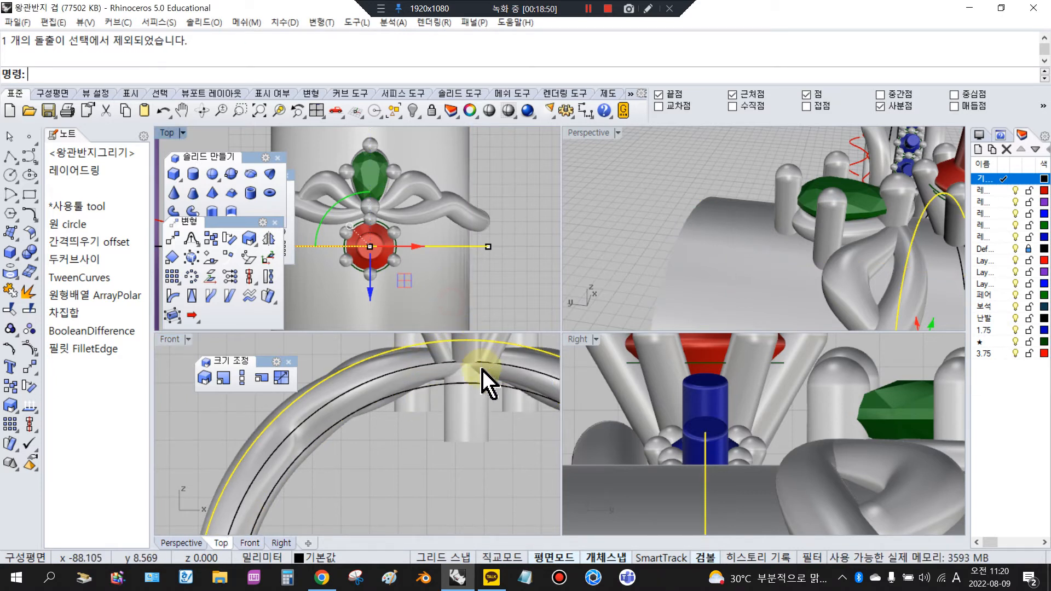
pyautogui.keyDown('shift'); pyautogui.click(464, 385); pyautogui.keyUp('shift')
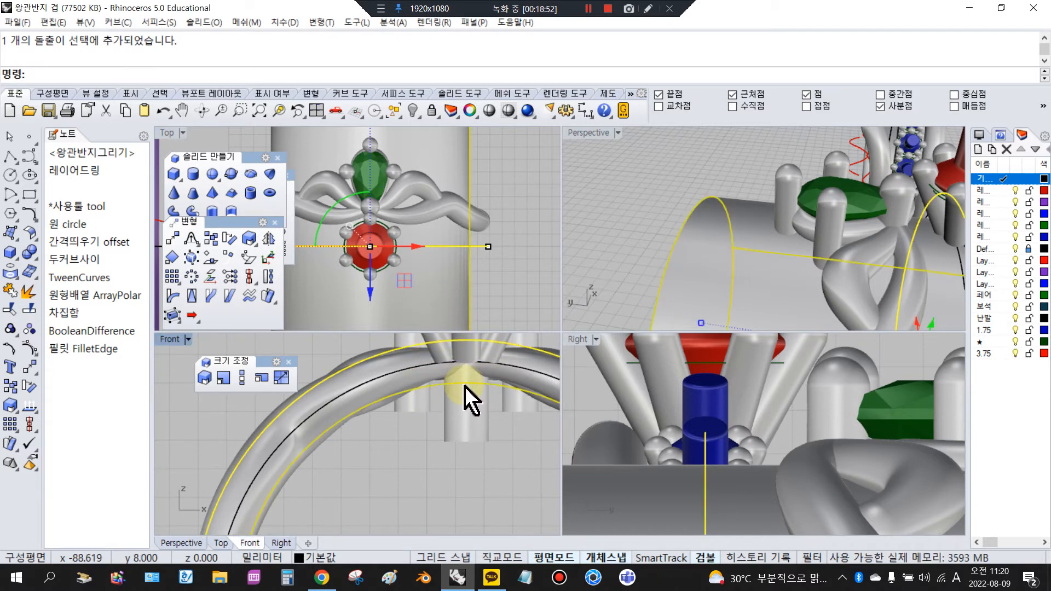
pyautogui.click(507, 445)
pyautogui.scroll(6, 478, 393)
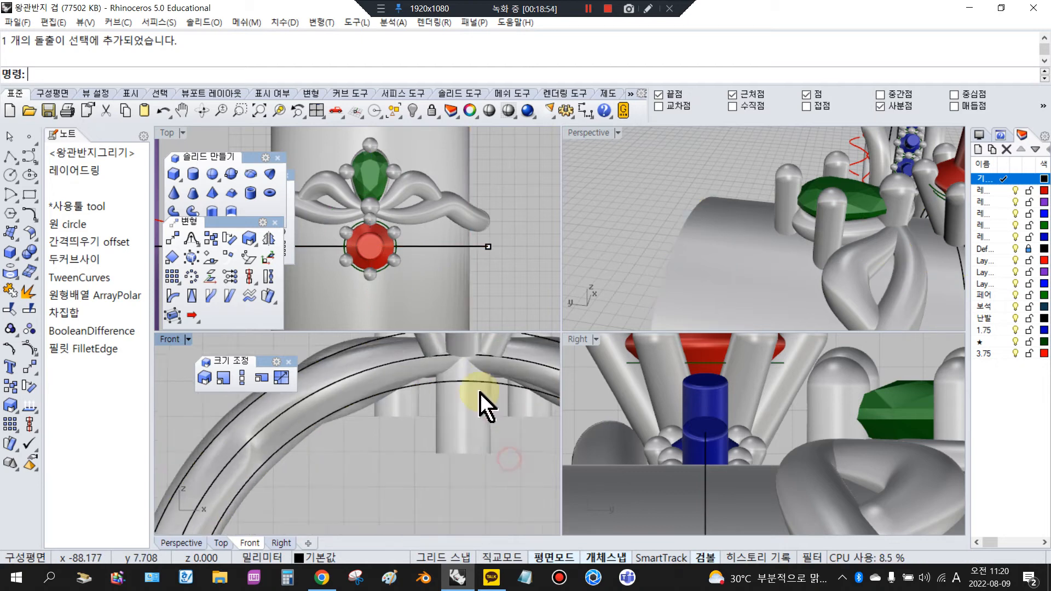
pyautogui.click(503, 378)
pyautogui.click(502, 405)
pyautogui.scroll(-12, 459, 288)
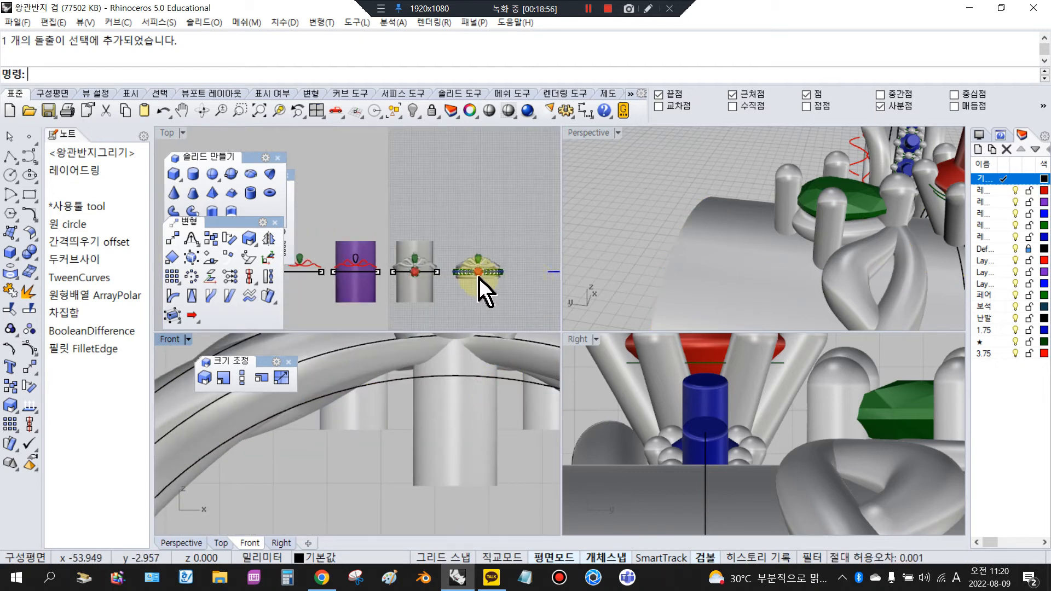
# Step: Delete the wide grey cylinder behind the ring that carries the pear and round gems in the Top view
pyautogui.moveTo(488, 282); pyautogui.dragTo(429, 300, button='right')
pyautogui.click(415, 300)
pyautogui.press('Delete')
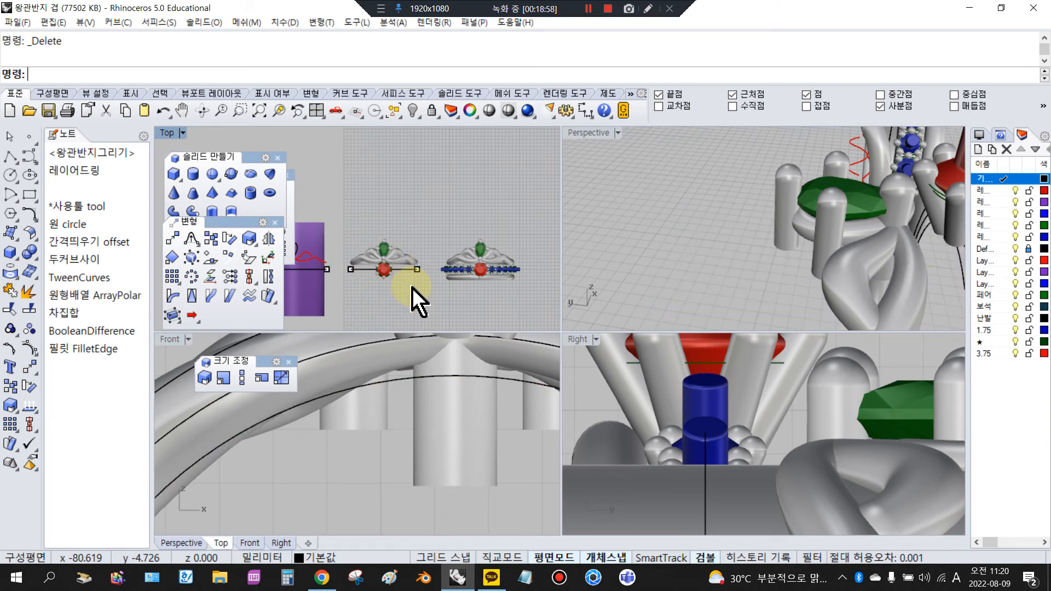
# Step: Extrude the ring's inner and outer circles as a solid band, with a distance of 1 mm to both sides
pyautogui.click(426, 377)
pyautogui.click(441, 425)
pyautogui.scroll(-3, 416, 421)
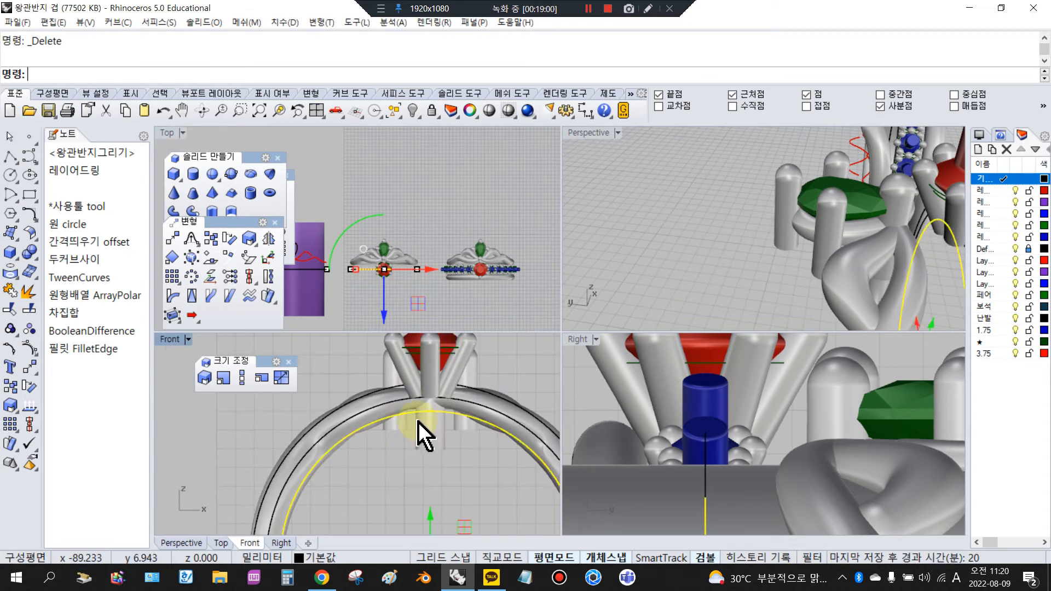
pyautogui.scroll(3, 400, 403)
pyautogui.click(403, 392)
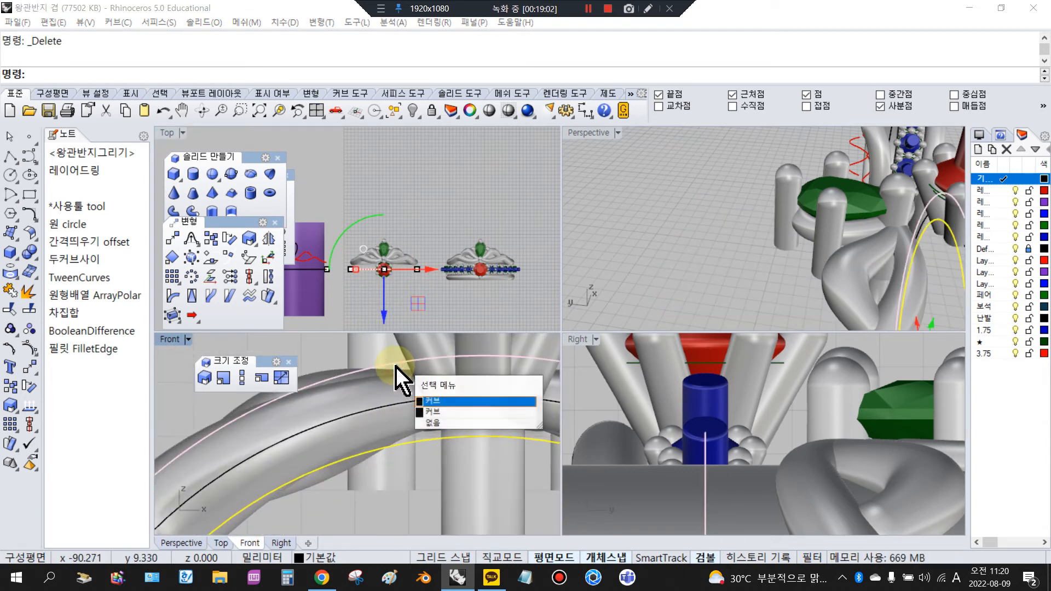
pyautogui.click(414, 402)
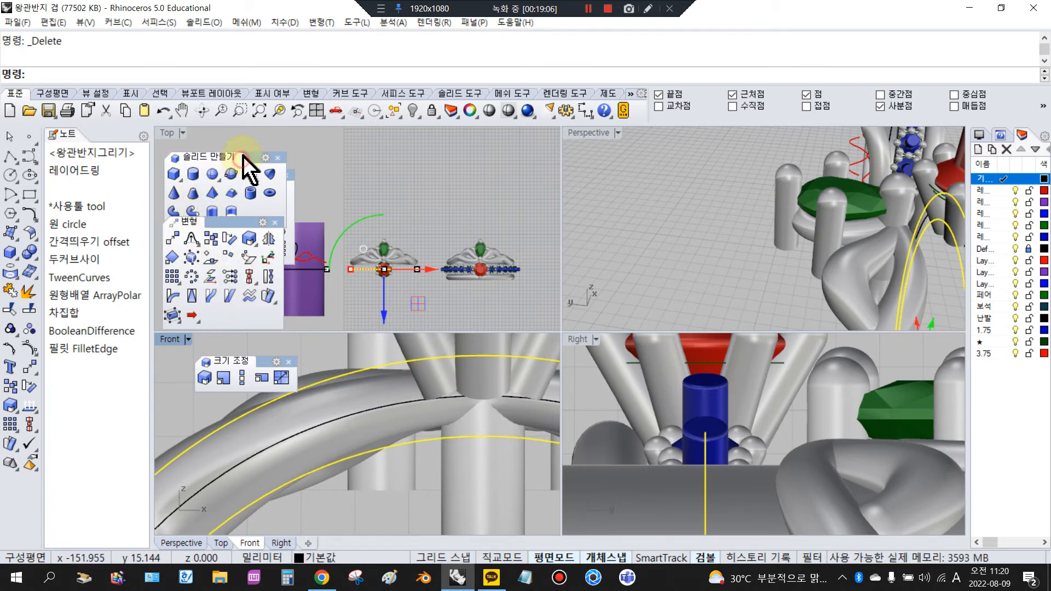
pyautogui.click(211, 206)
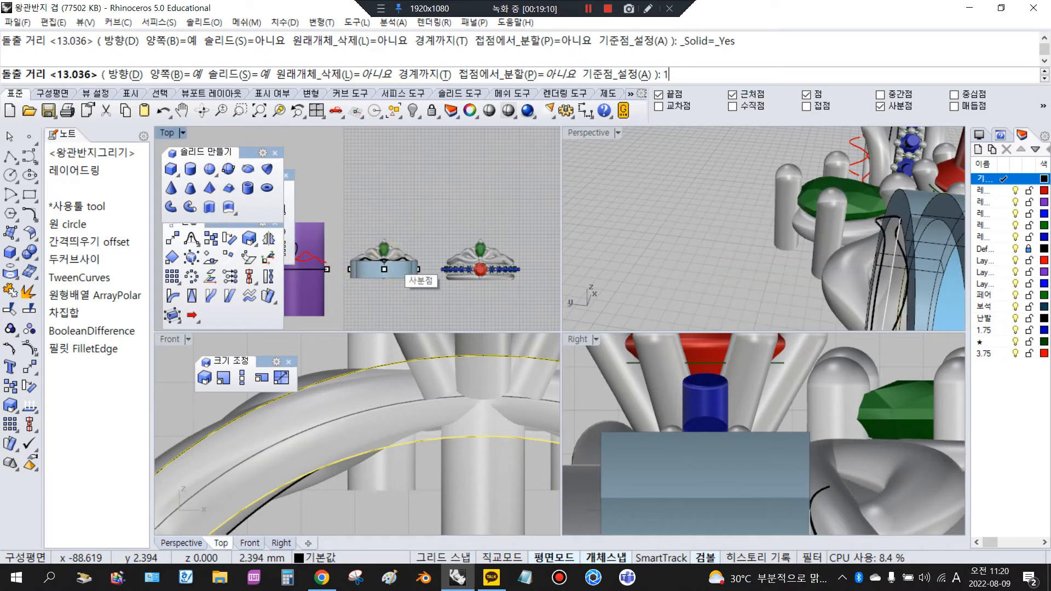
pyautogui.press('Return')
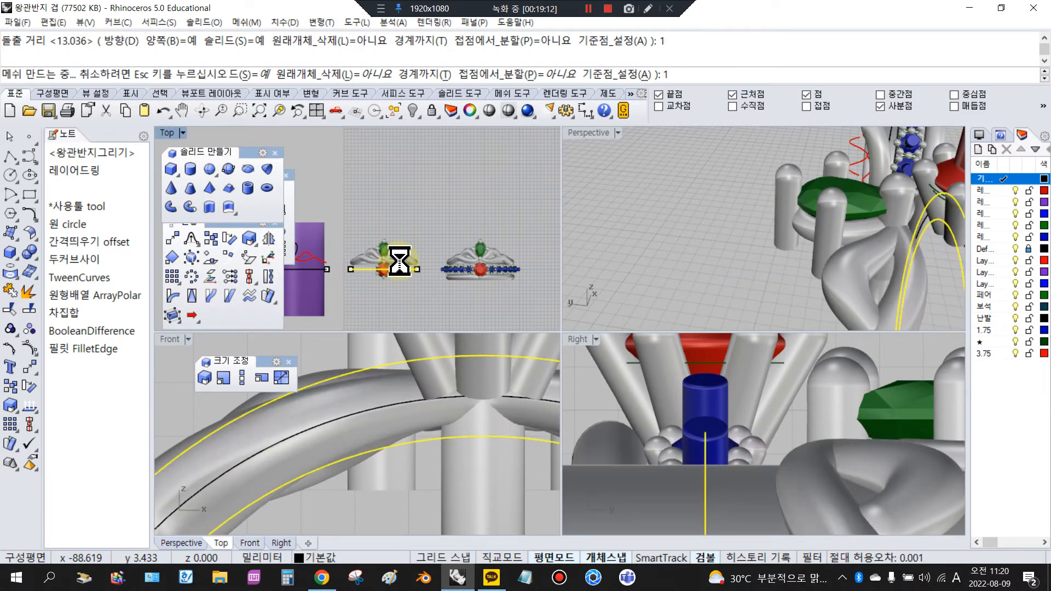
# Step: Examine the extruded band under the crown in the Top and Front views and compare it with the ring set with blue gems
pyautogui.scroll(3, 410, 276)
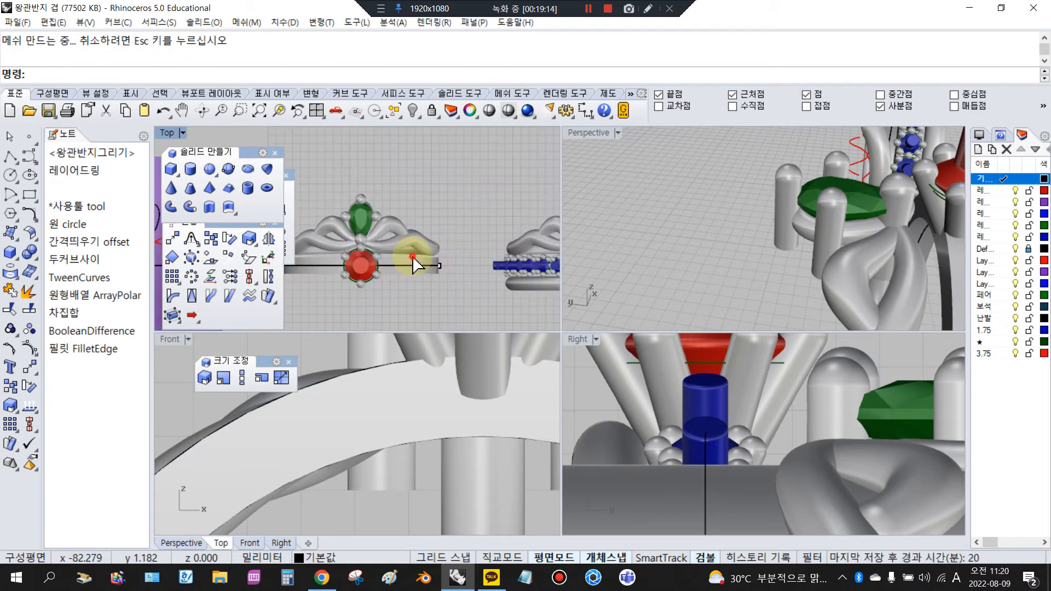
pyautogui.click(419, 262)
pyautogui.press('Escape')
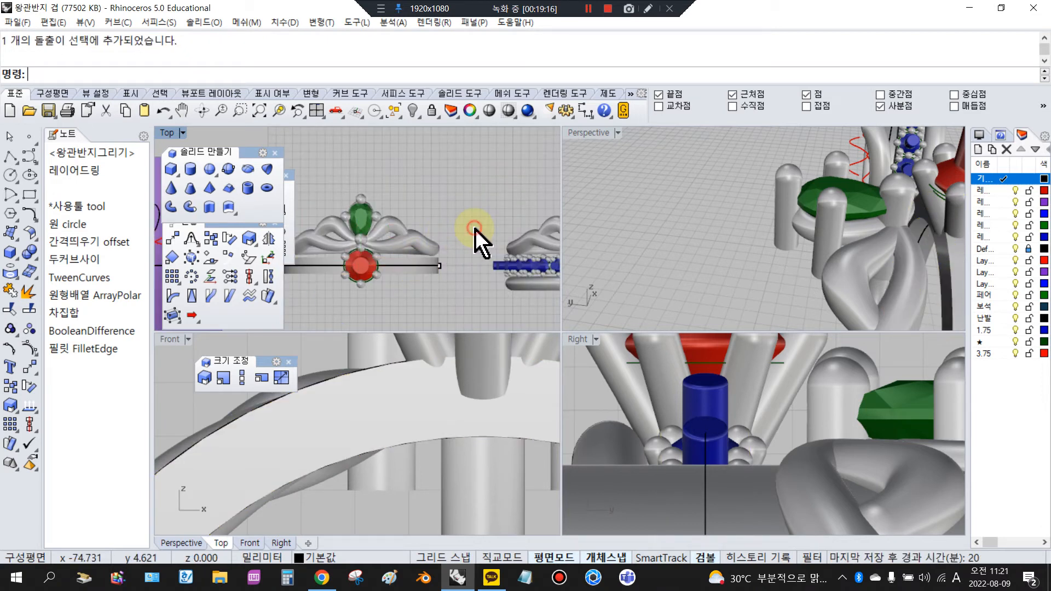
pyautogui.scroll(-1, 398, 323)
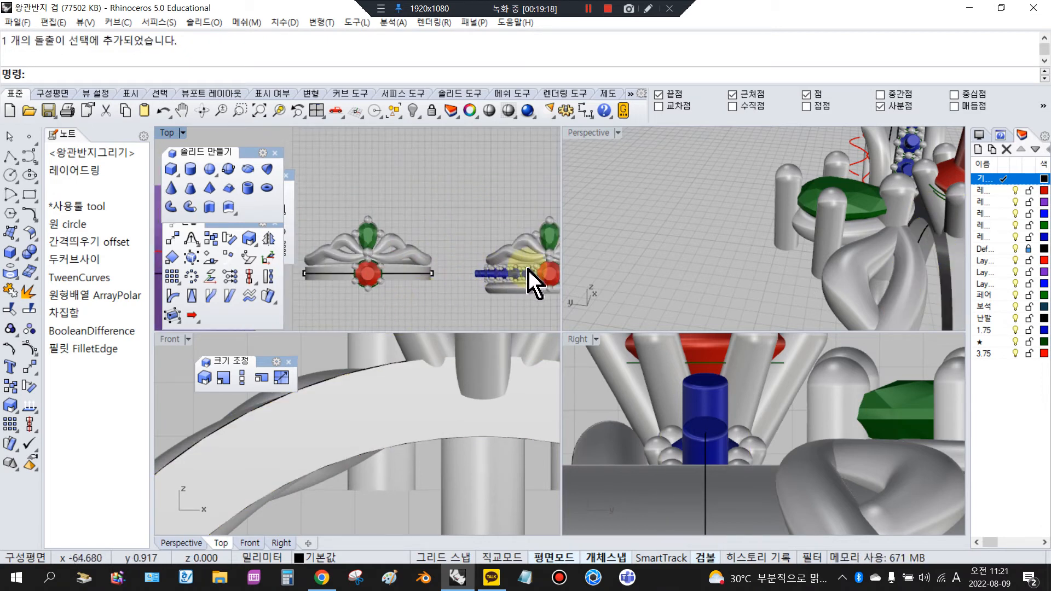
pyautogui.scroll(1, 541, 285)
pyautogui.scroll(-4, 423, 419)
pyautogui.scroll(-4, 422, 418)
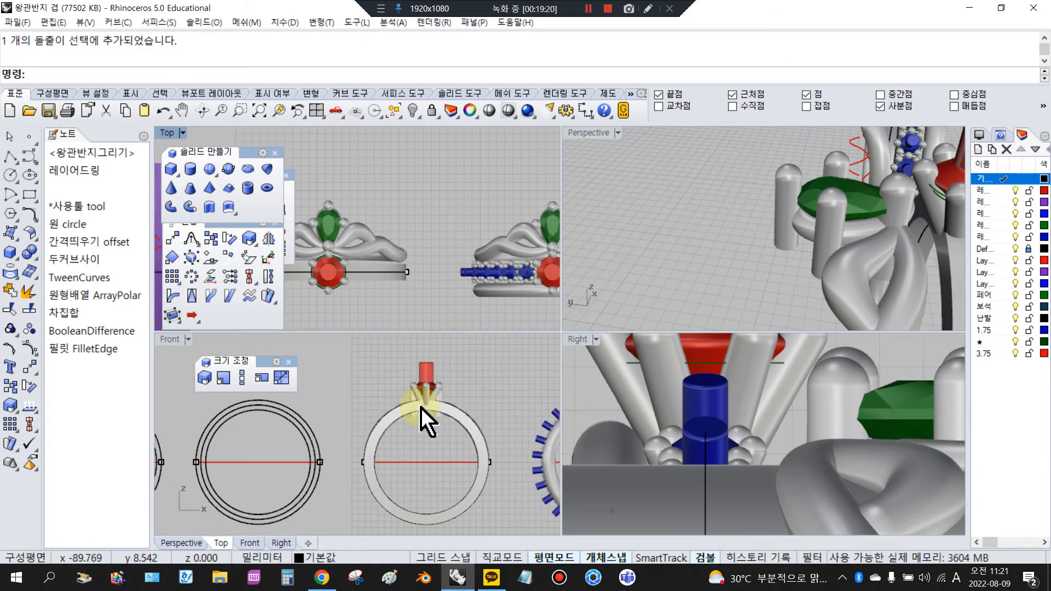
pyautogui.scroll(4, 507, 419)
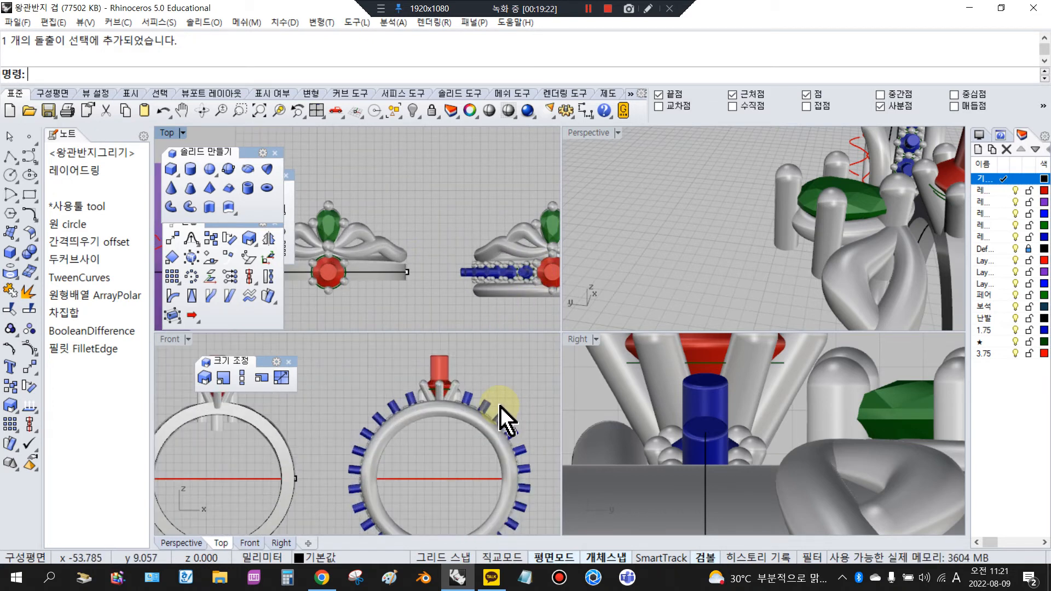
pyautogui.scroll(-4, 438, 438)
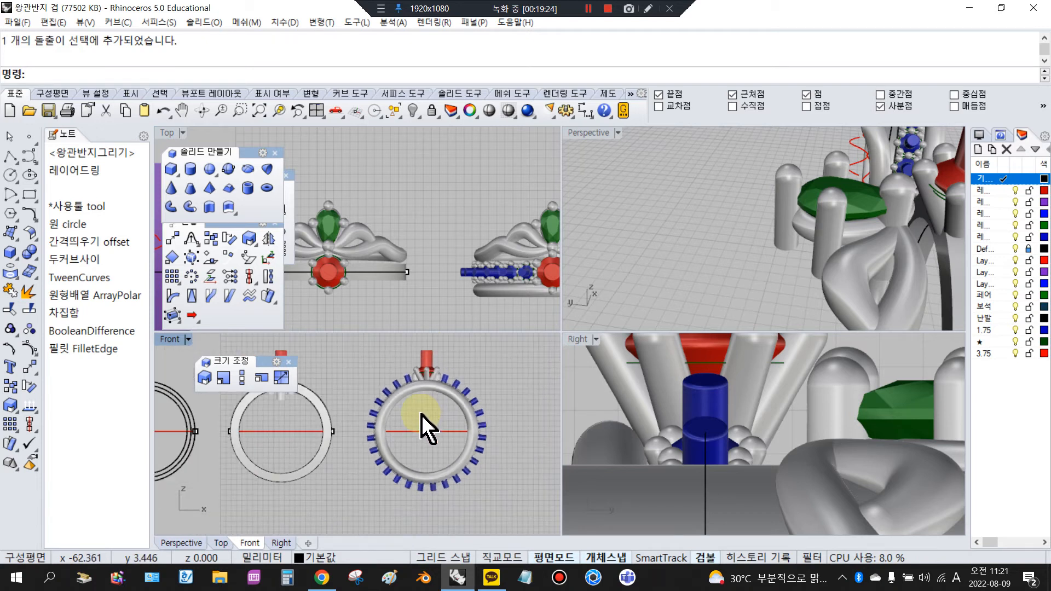
pyautogui.scroll(-3, 465, 261)
pyautogui.scroll(4, 513, 271)
# Step: Delete the red round gem and the dark round stone beneath it on the ring set with blue gems
pyautogui.moveTo(516, 260); pyautogui.dragTo(462, 258, button='right')
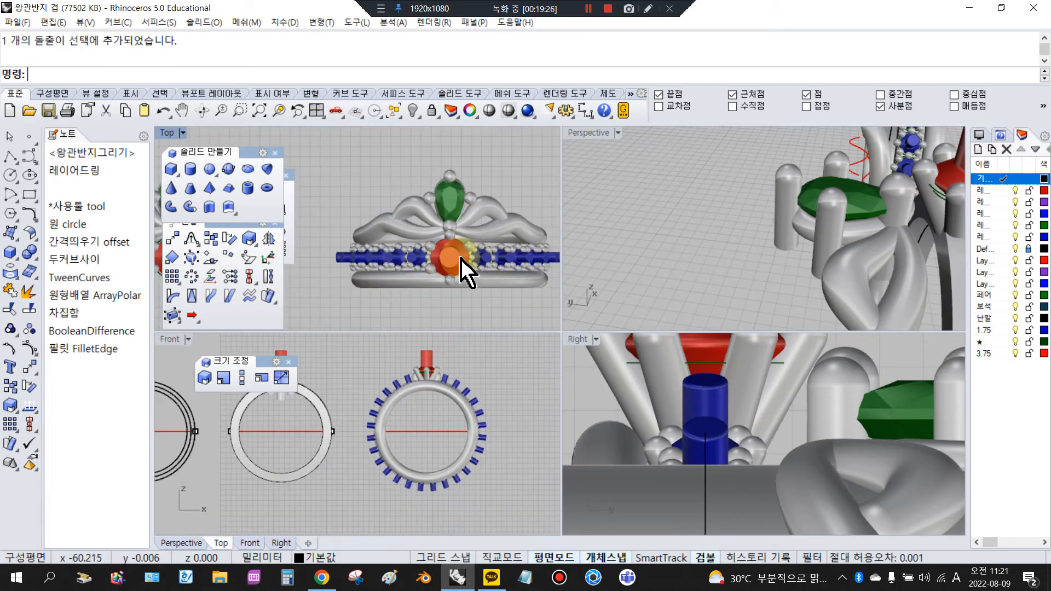
pyautogui.click(461, 258)
pyautogui.press('Delete')
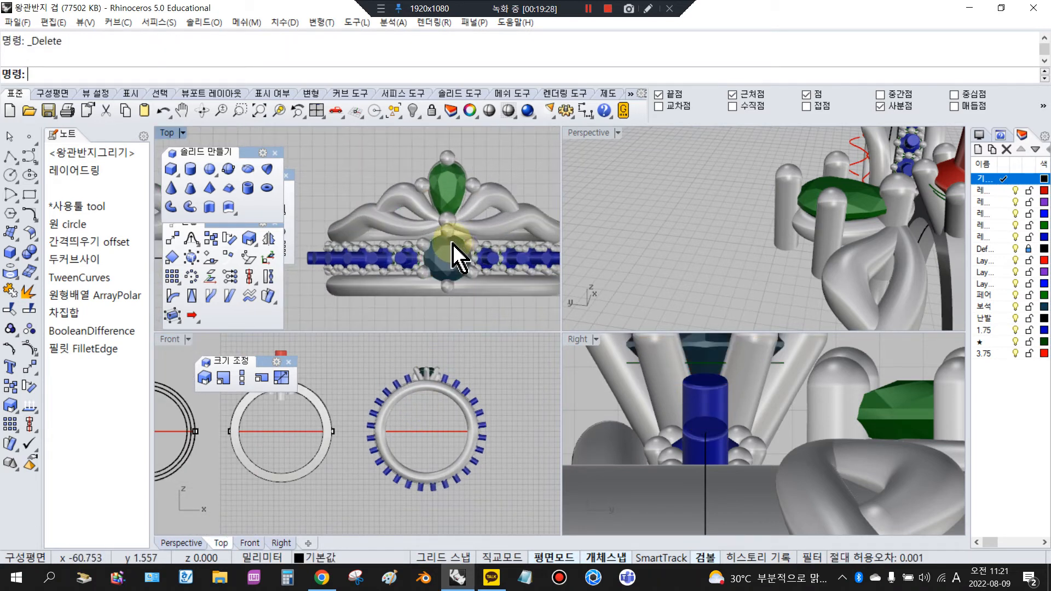
pyautogui.scroll(5, 445, 257)
pyautogui.click(427, 252)
pyautogui.press('Delete')
# Step: Delete the remaining prongs around the removed round gem on the blue-gem ring
pyautogui.click(475, 256)
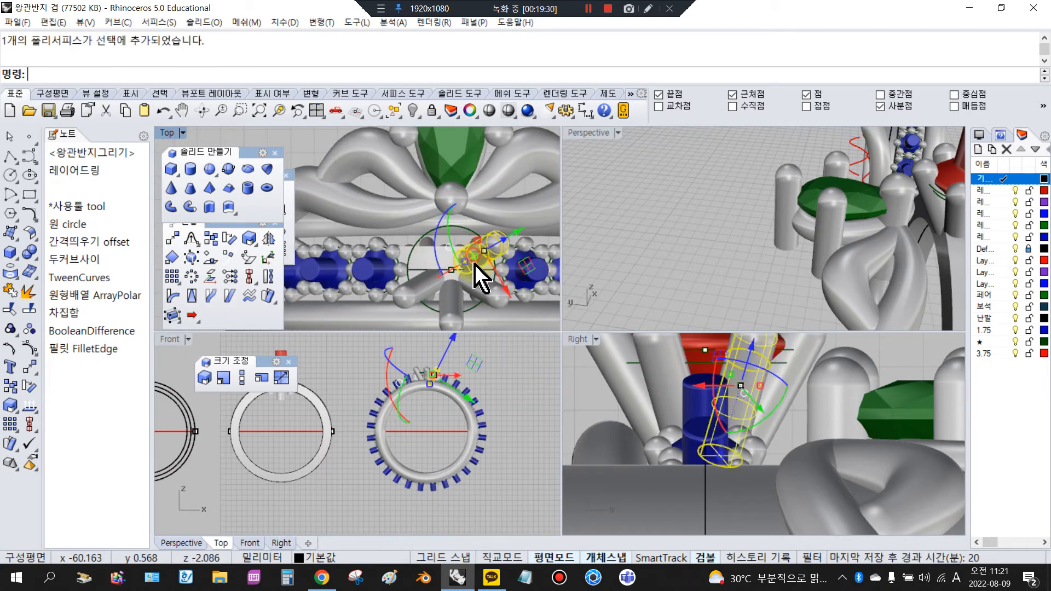
pyautogui.press('Delete')
pyautogui.click(476, 285)
pyautogui.press('Delete')
pyautogui.click(430, 282)
pyautogui.press('Delete')
pyautogui.press('Delete')
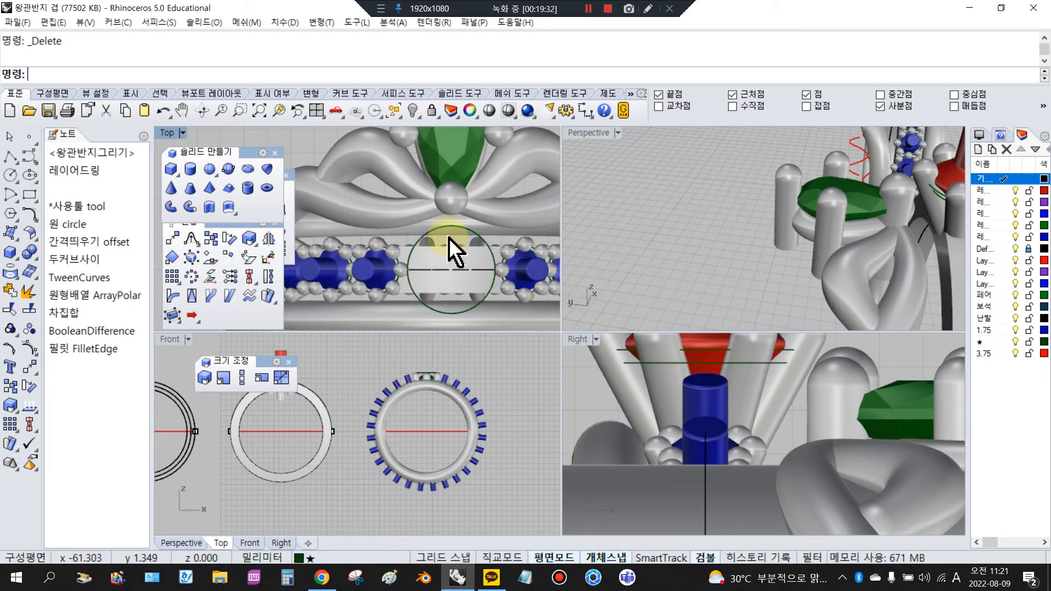
# Step: Delete the round gem's guide circles, the crown with its pear gem, and the plain tubular band, leaving the blue-gem band
pyautogui.click(453, 244)
pyautogui.press('Delete')
pyautogui.scroll(-3, 438, 252)
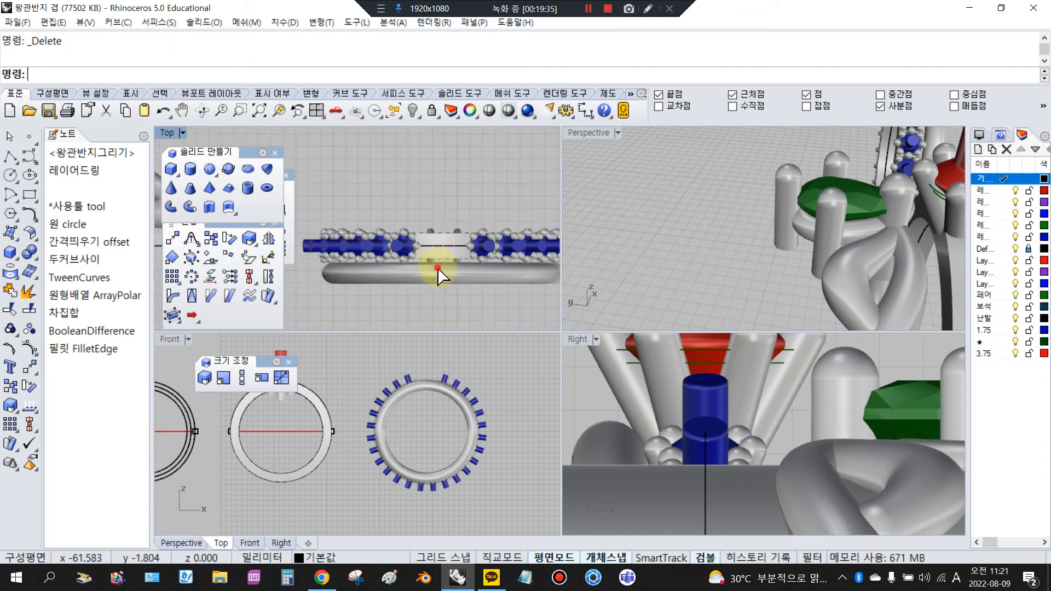
pyautogui.scroll(6, 431, 390)
pyautogui.click(426, 385)
# Step: Create the area centroid point of the flat band under the blue gems
pyautogui.rightClick(421, 393)
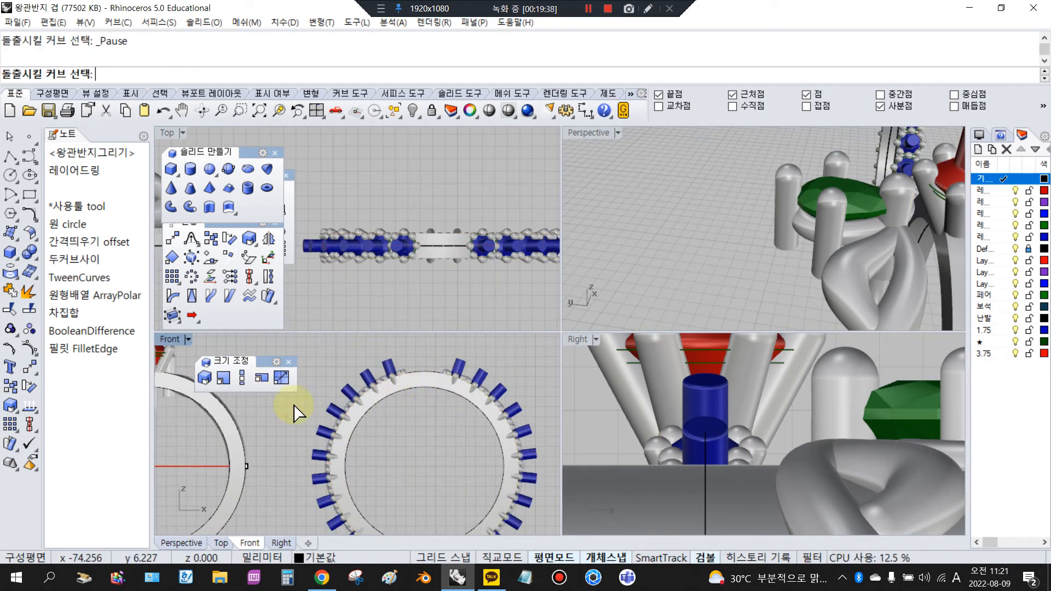
pyautogui.click(30, 406)
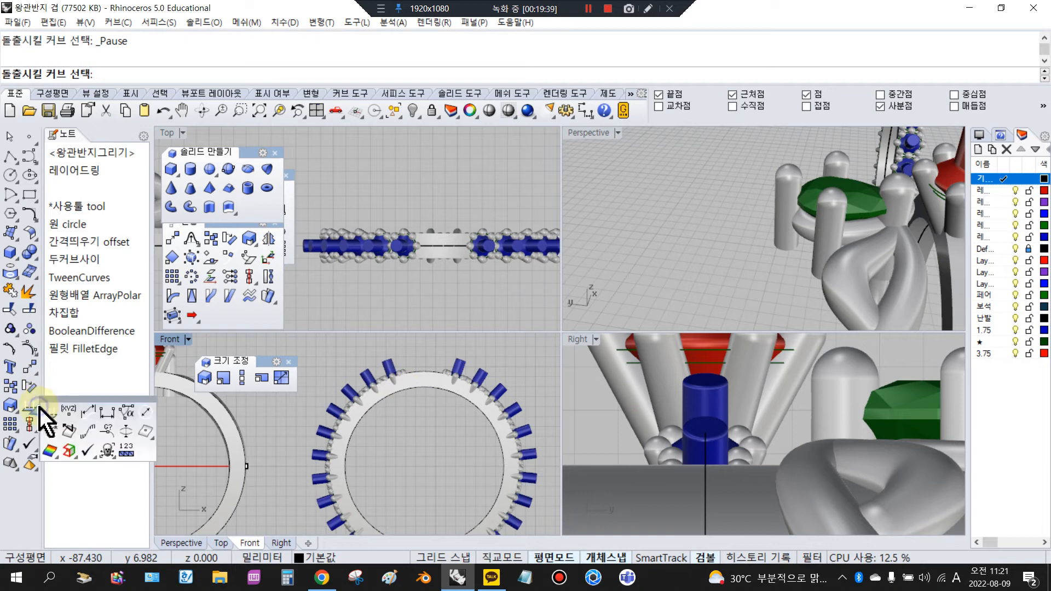
pyautogui.click(151, 432)
pyautogui.click(416, 384)
pyautogui.rightClick(421, 413)
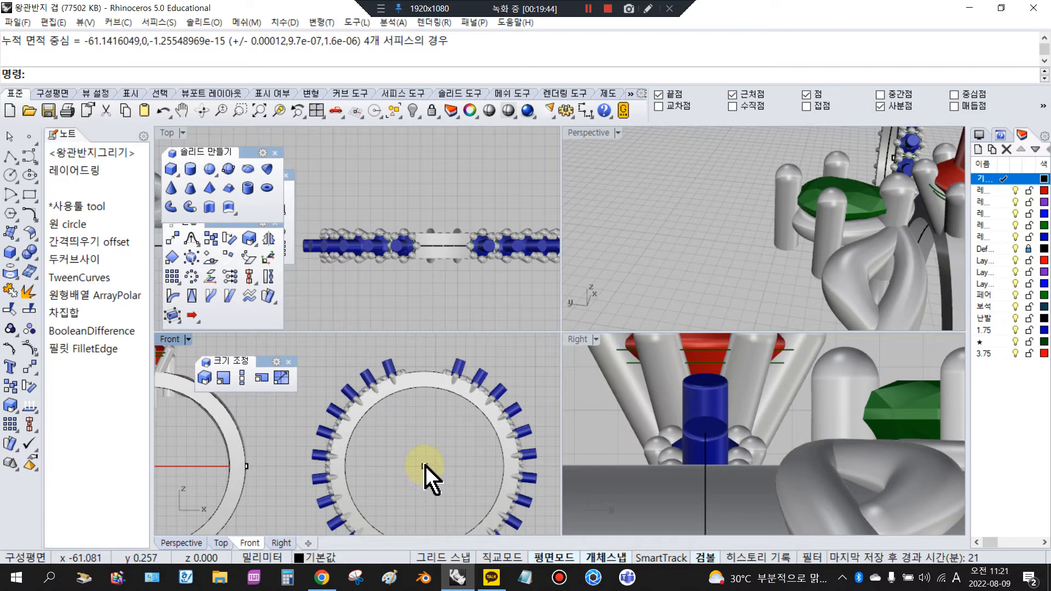
# Step: Examine the centroid point in an enlarged Front view and how the blue gems straddle the ring's lowest and rightmost points
pyautogui.click(425, 465)
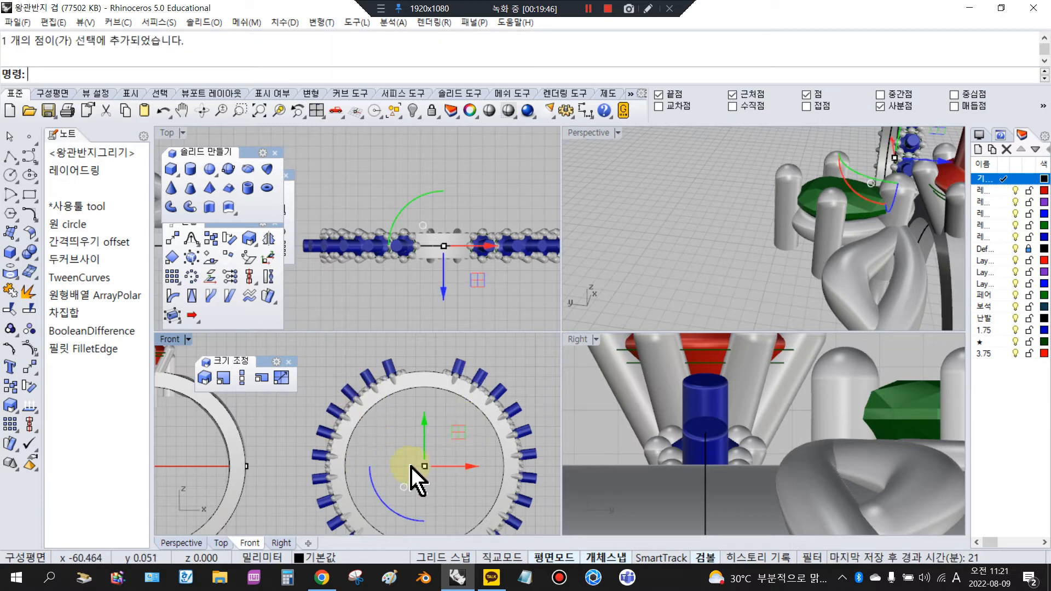
pyautogui.doubleClick(170, 339)
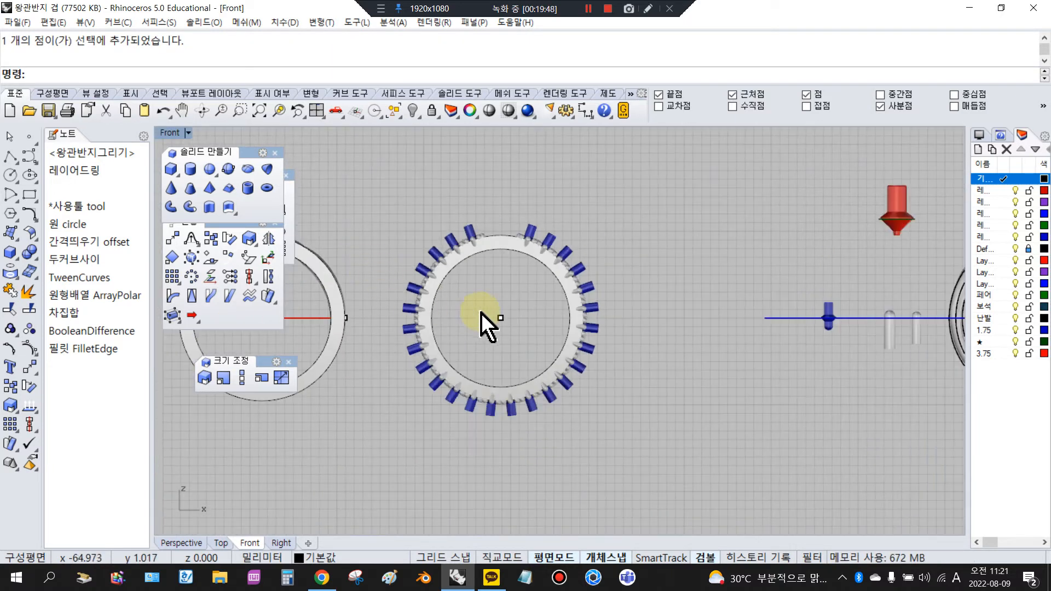
pyautogui.scroll(2, 487, 321)
pyautogui.moveTo(469, 393); pyautogui.dragTo(541, 498)
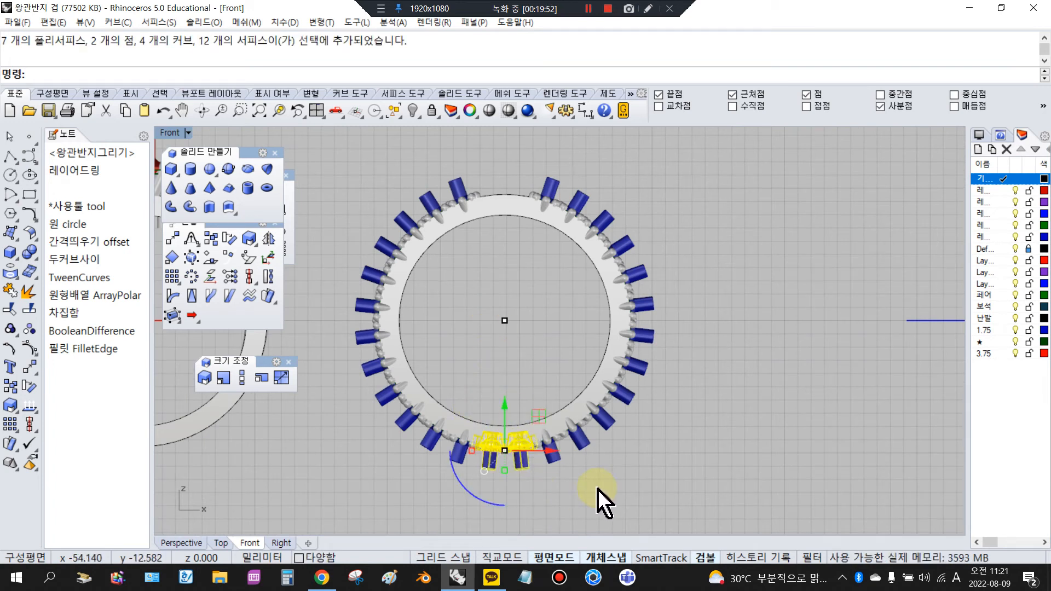
pyautogui.moveTo(595, 280); pyautogui.dragTo(664, 349)
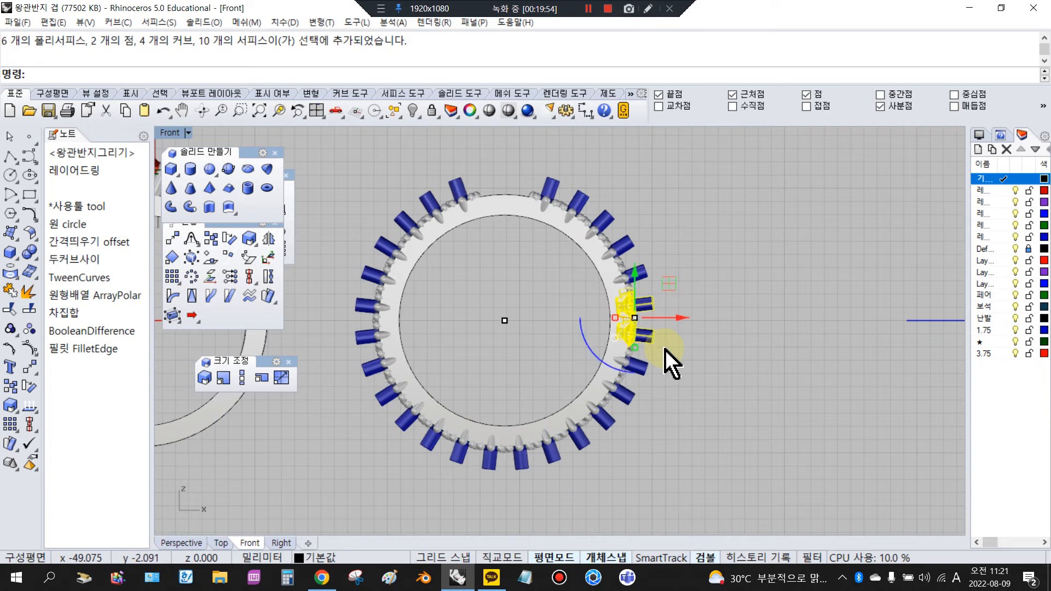
pyautogui.click(688, 335)
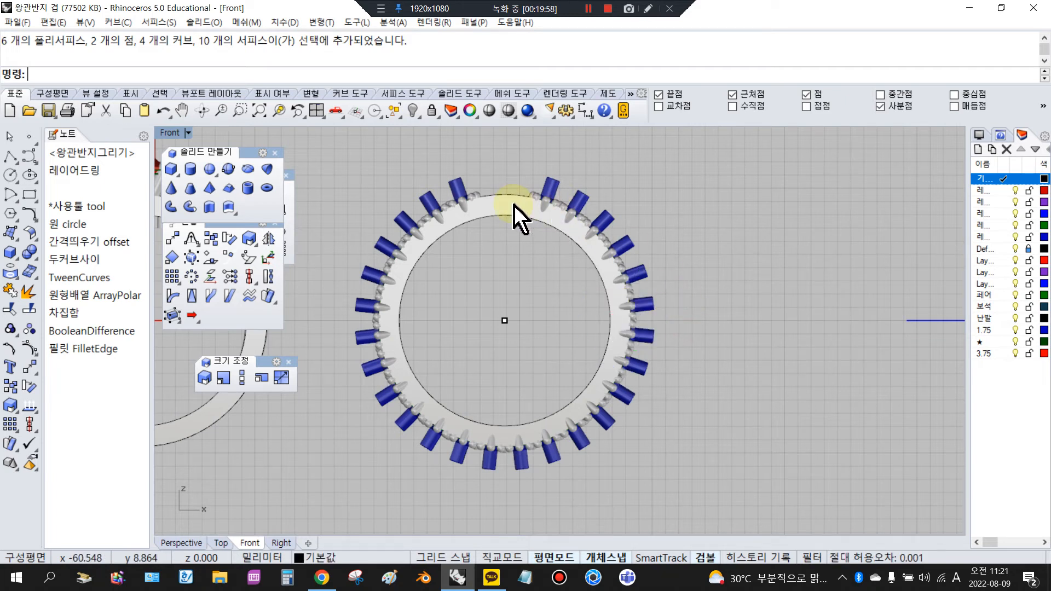
# Step: Rotate the whole blue-gem ring about its centroid point, using a left-hand gem as reference, so one gem stands exactly at the top
pyautogui.moveTo(353, 162); pyautogui.dragTo(694, 529)
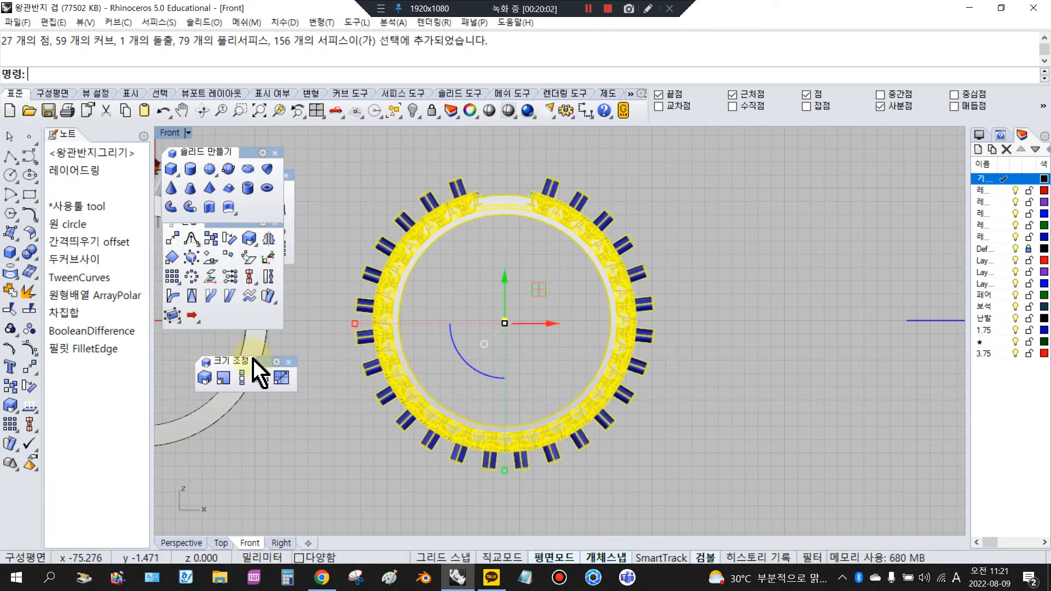
pyautogui.click(30, 386)
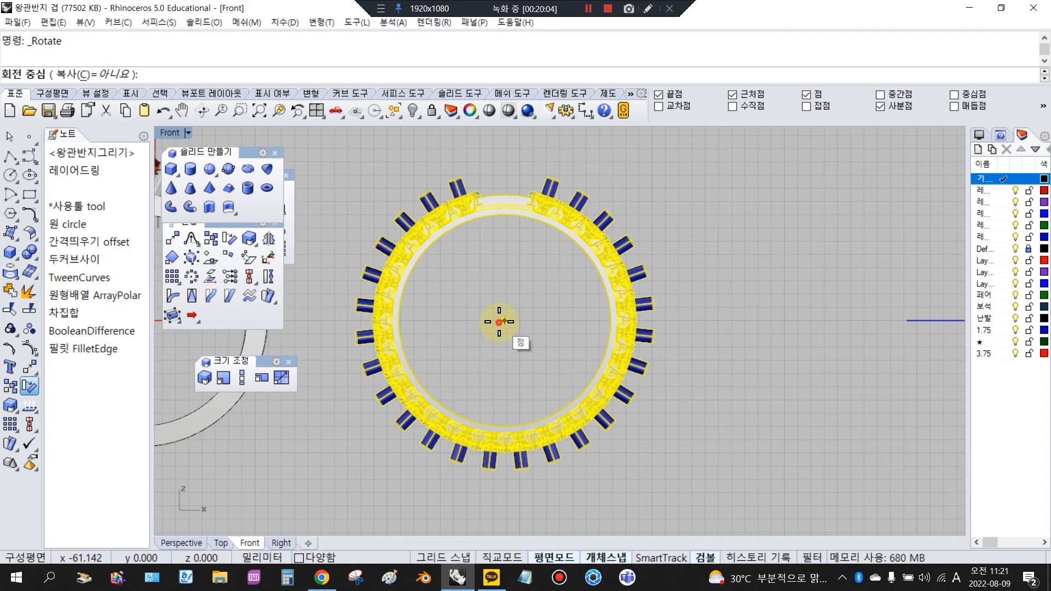
pyautogui.click(504, 321)
pyautogui.scroll(5, 361, 336)
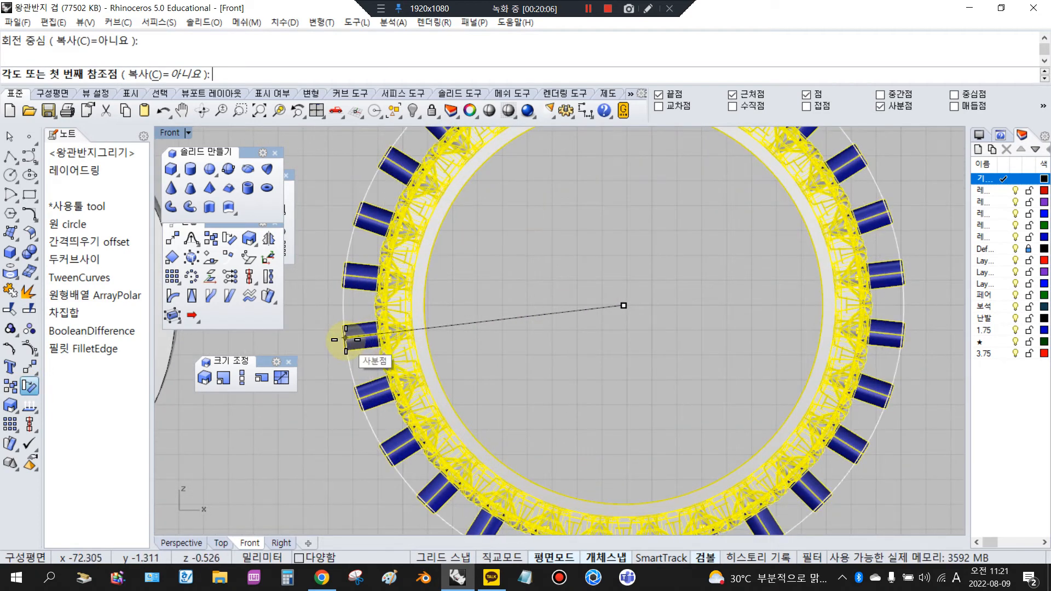
pyautogui.click(345, 339)
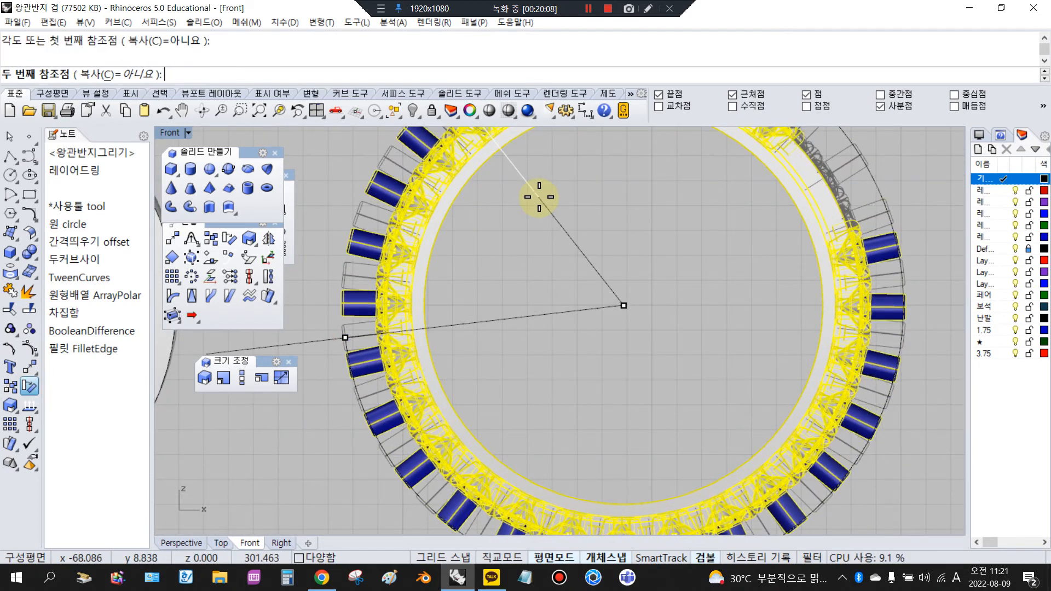
pyautogui.scroll(-8, 567, 277)
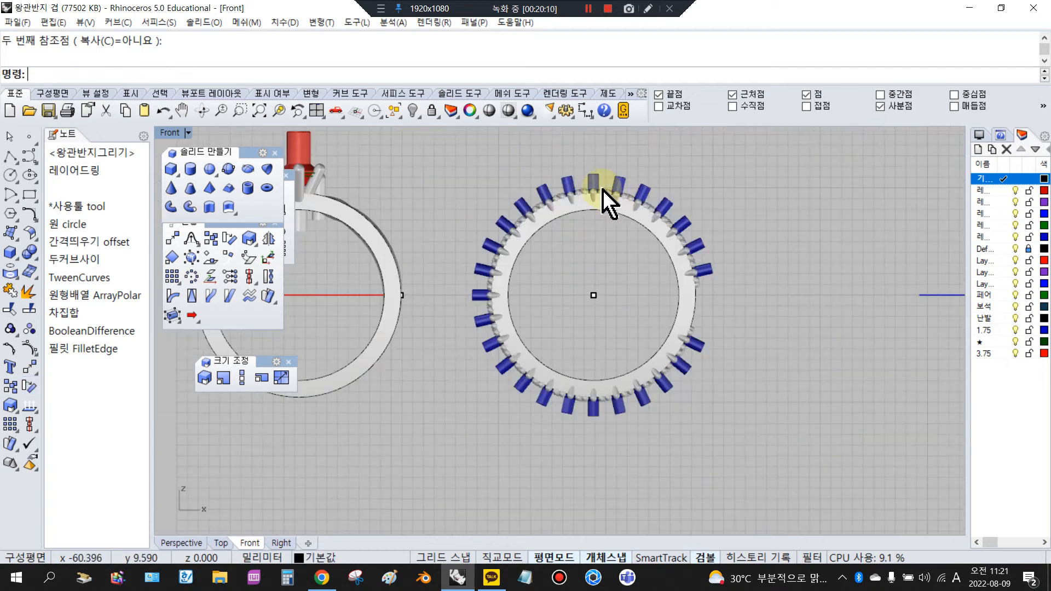
# Step: Delete the blue gems and their prongs along the right half of the band
pyautogui.scroll(2, 603, 189)
pyautogui.click(604, 147)
pyautogui.click(619, 174)
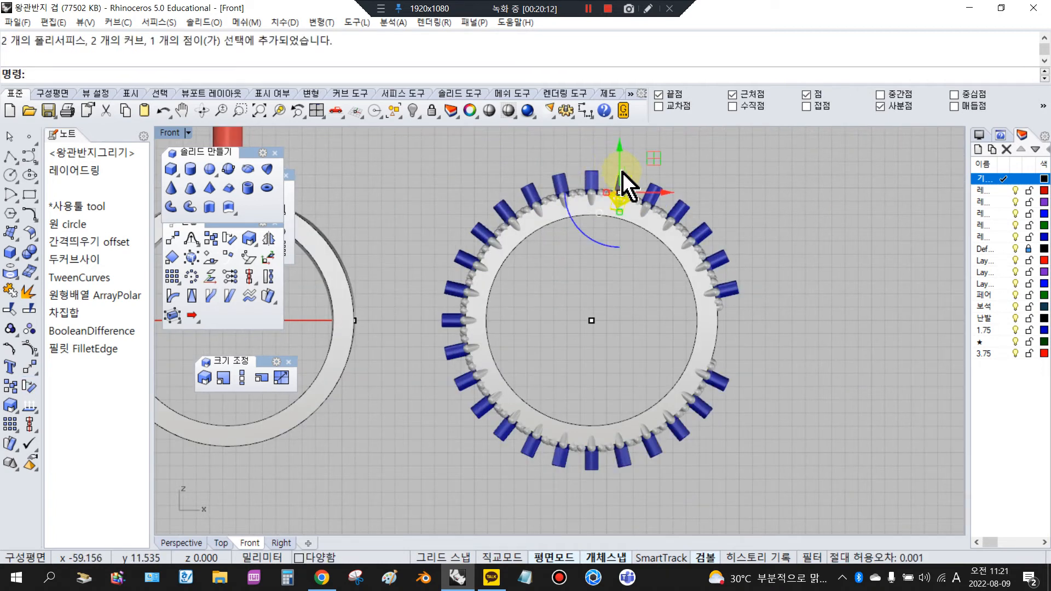
pyautogui.moveTo(602, 147); pyautogui.dragTo(773, 315)
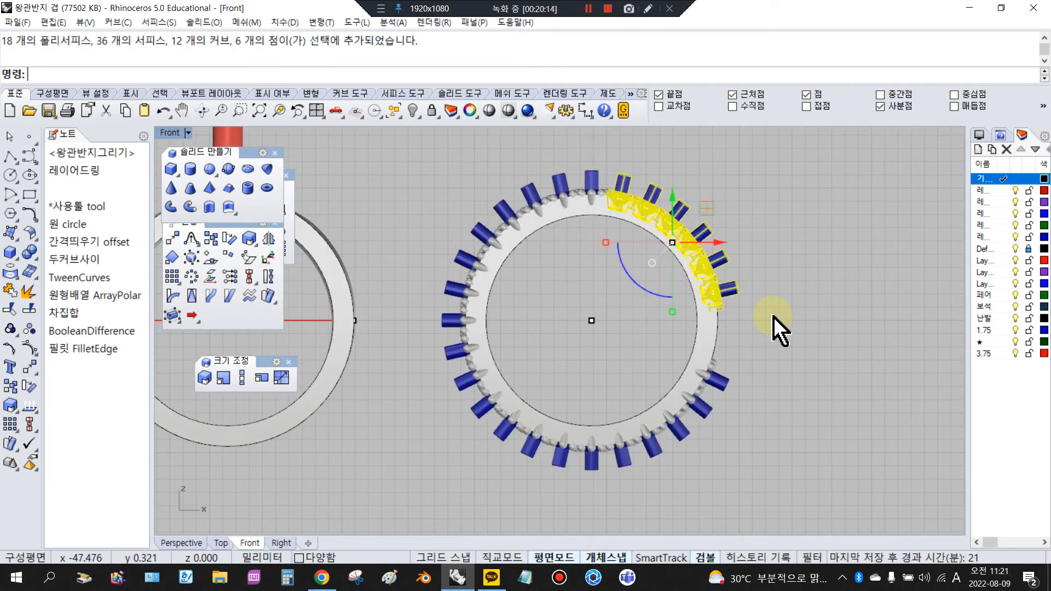
pyautogui.press('Delete')
pyautogui.moveTo(617, 312); pyautogui.dragTo(767, 485)
pyautogui.press('Delete')
# Step: Delete the blue gems and prongs along the bottom and left side of the band, up to the gem beside the top one
pyautogui.moveTo(525, 353); pyautogui.dragTo(603, 469)
pyautogui.press('Delete')
pyautogui.moveTo(429, 369); pyautogui.dragTo(552, 481)
pyautogui.press('Delete')
pyautogui.moveTo(417, 256); pyautogui.dragTo(489, 400)
pyautogui.press('Delete')
pyautogui.moveTo(437, 194); pyautogui.dragTo(566, 350)
pyautogui.press('Delete')
pyautogui.scroll(5, 525, 181)
pyautogui.moveTo(500, 157); pyautogui.dragTo(564, 273)
pyautogui.press('Delete')
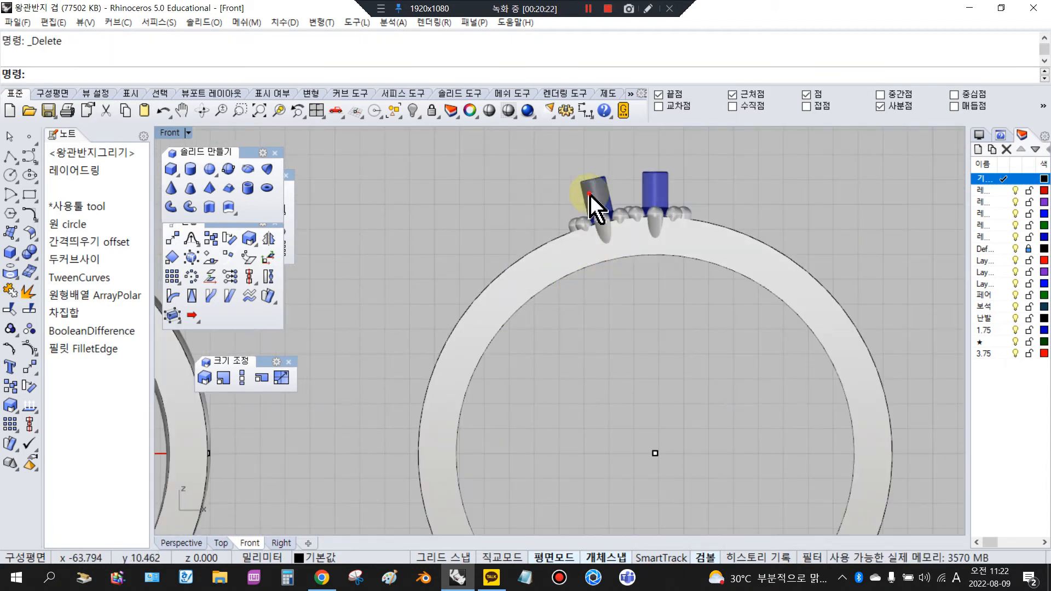
# Step: Delete the leftover gem parts and stray prong just left of the topmost blue gem in the Front view
pyautogui.click(602, 249)
pyautogui.click(618, 219)
pyautogui.click(598, 221)
pyautogui.scroll(5, 661, 198)
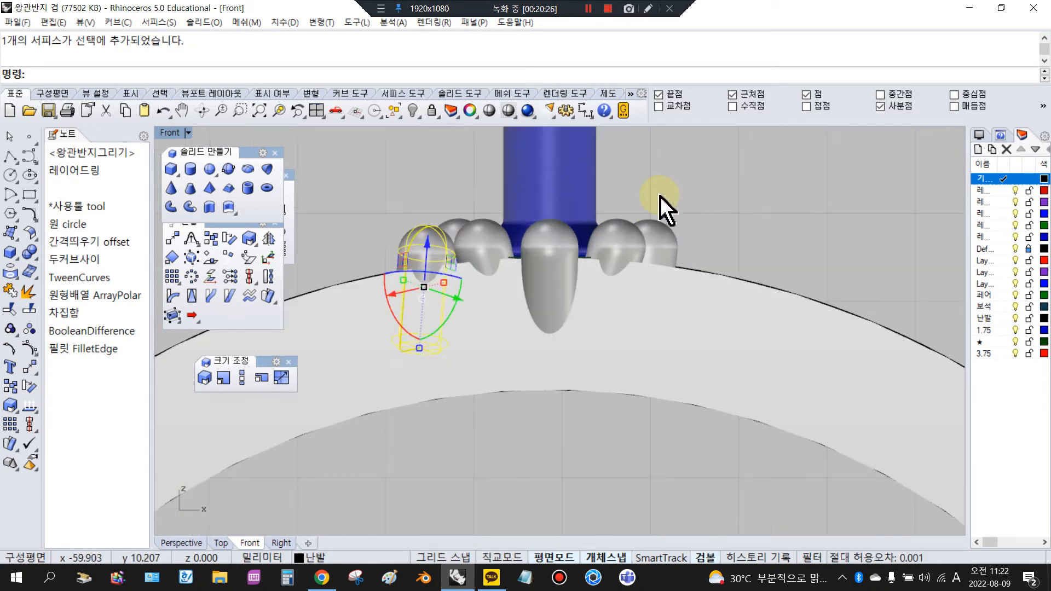
pyautogui.press('Delete')
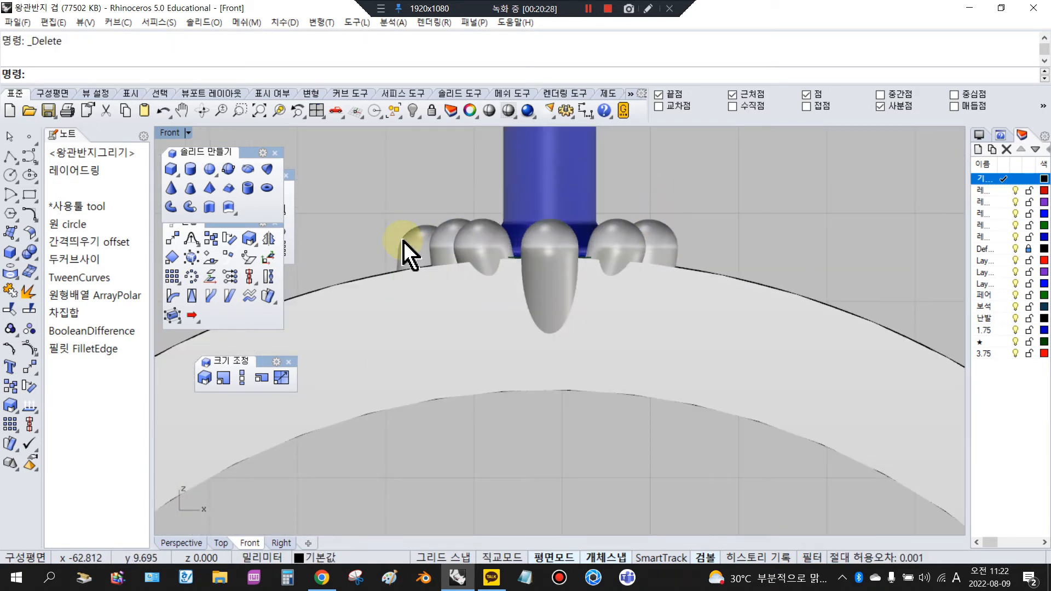
# Step: Delete the shared prong on the left side of the top blue gem, picking it in the Top view
pyautogui.doubleClick(174, 133)
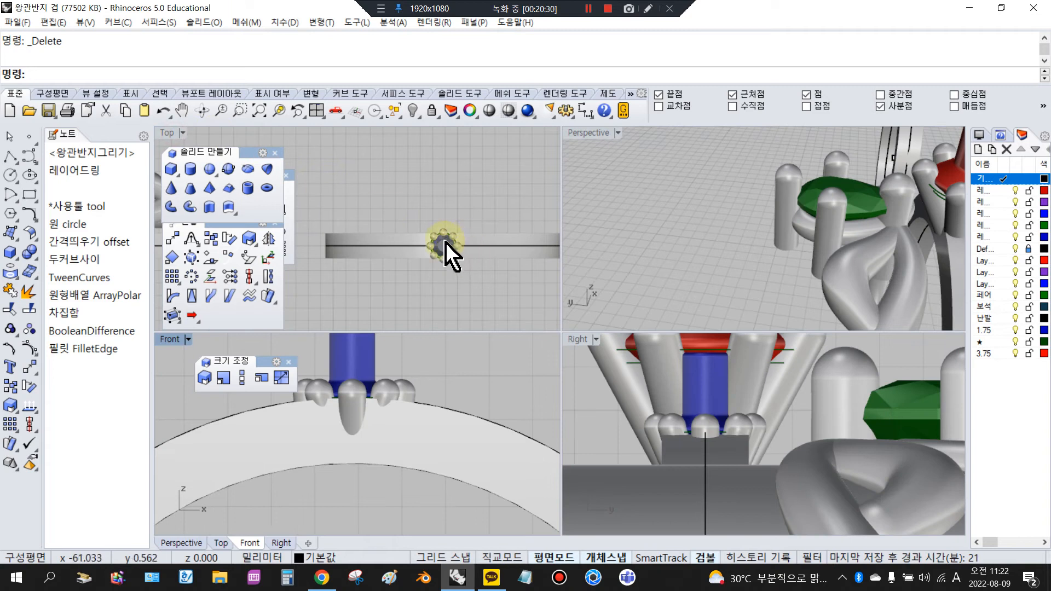
pyautogui.scroll(5, 444, 245)
pyautogui.click(465, 231)
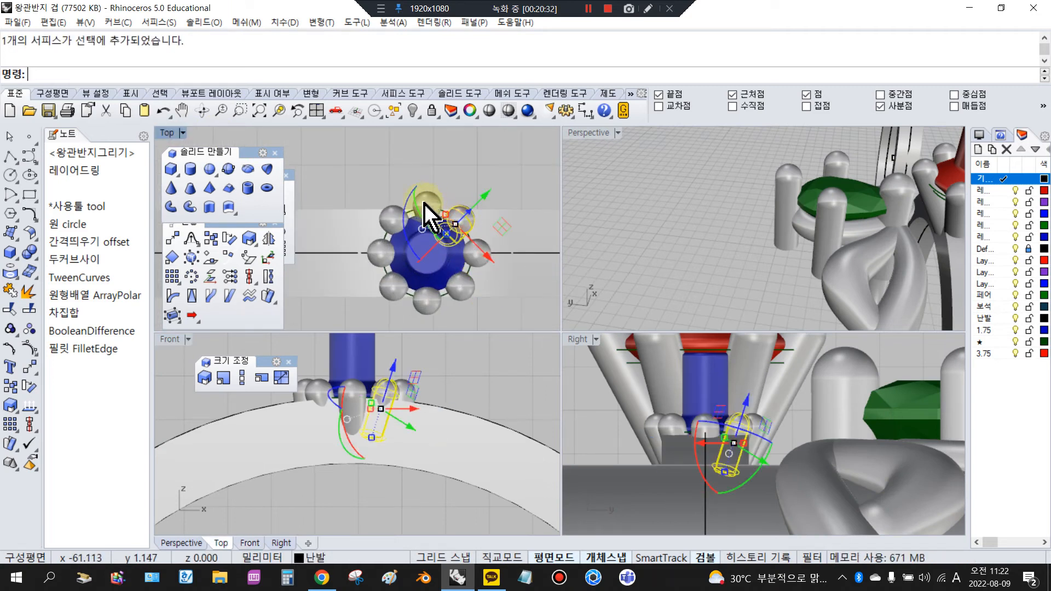
pyautogui.moveTo(430, 213); pyautogui.dragTo(393, 297)
pyautogui.press('Escape')
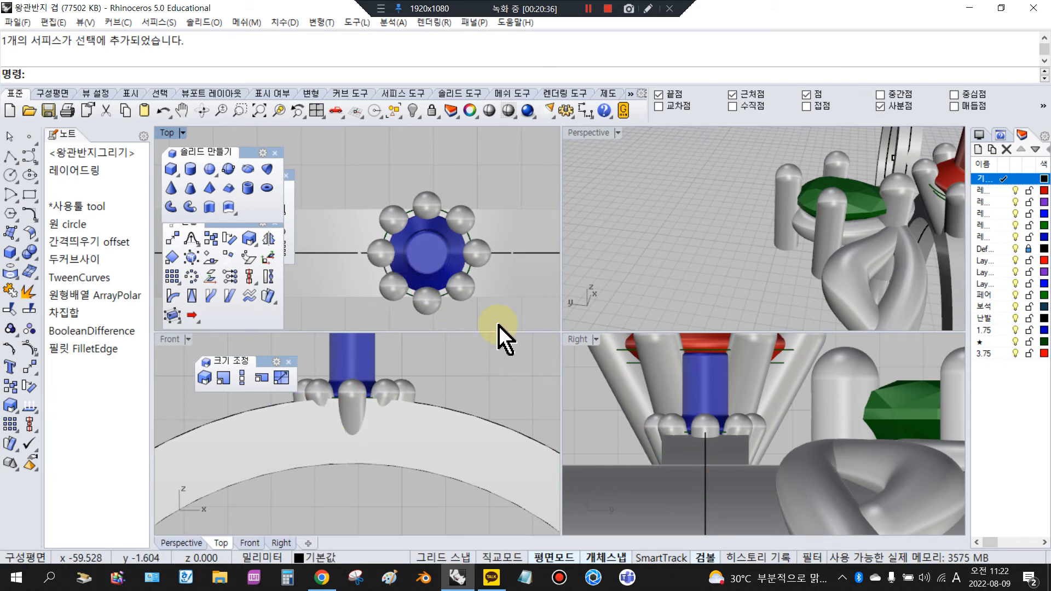
pyautogui.click(476, 257)
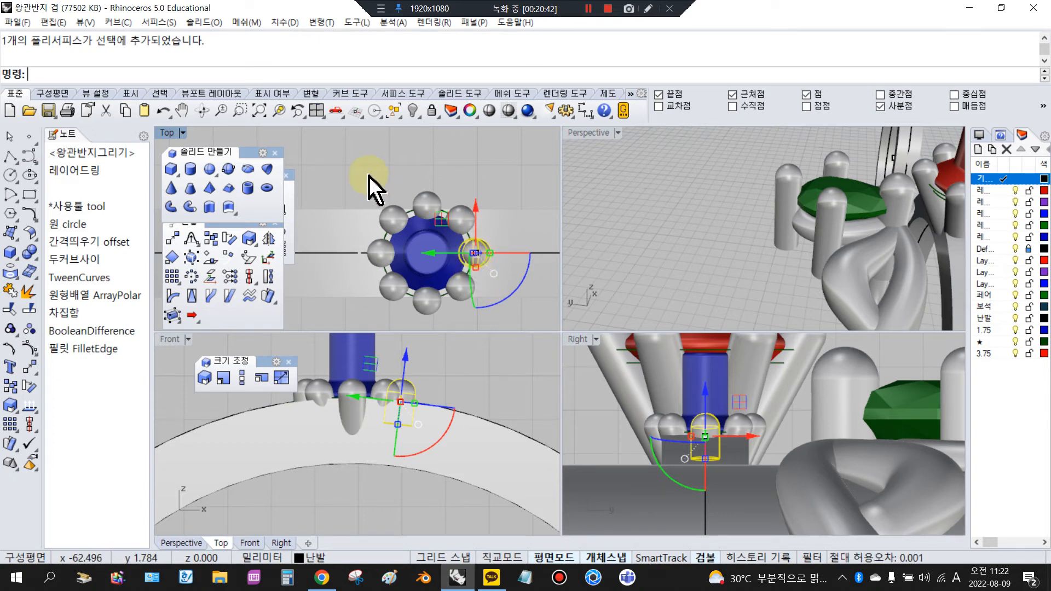
pyautogui.moveTo(363, 181); pyautogui.dragTo(498, 333)
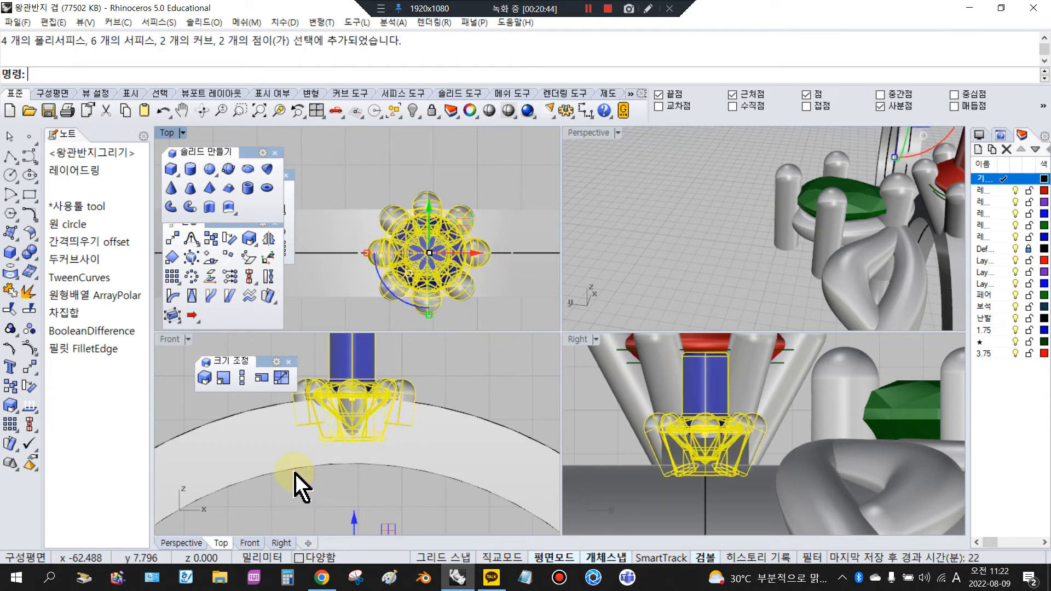
pyautogui.click(420, 391)
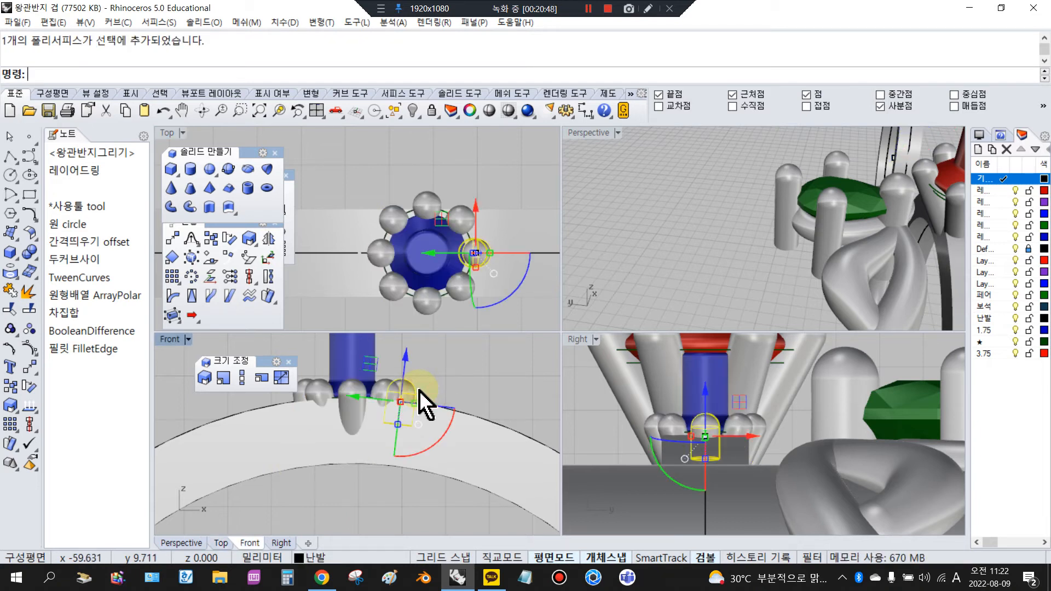
pyautogui.click(387, 261)
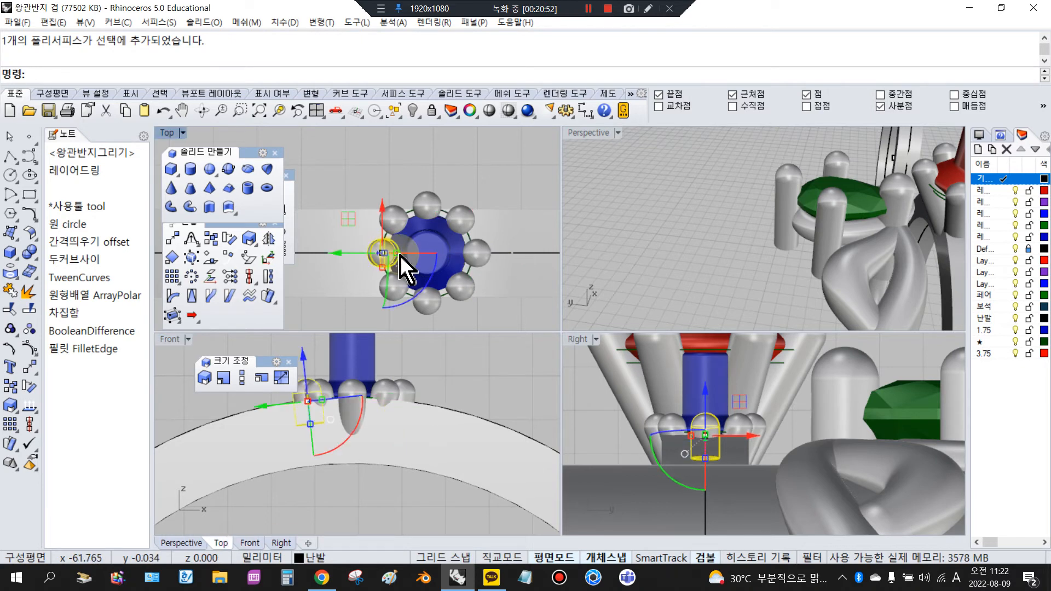
pyautogui.press('Delete')
# Step: Lock the right-hand shared prong and select the top blue gem with its remaining prongs, leaving out the ring's centre point
pyautogui.click(488, 258)
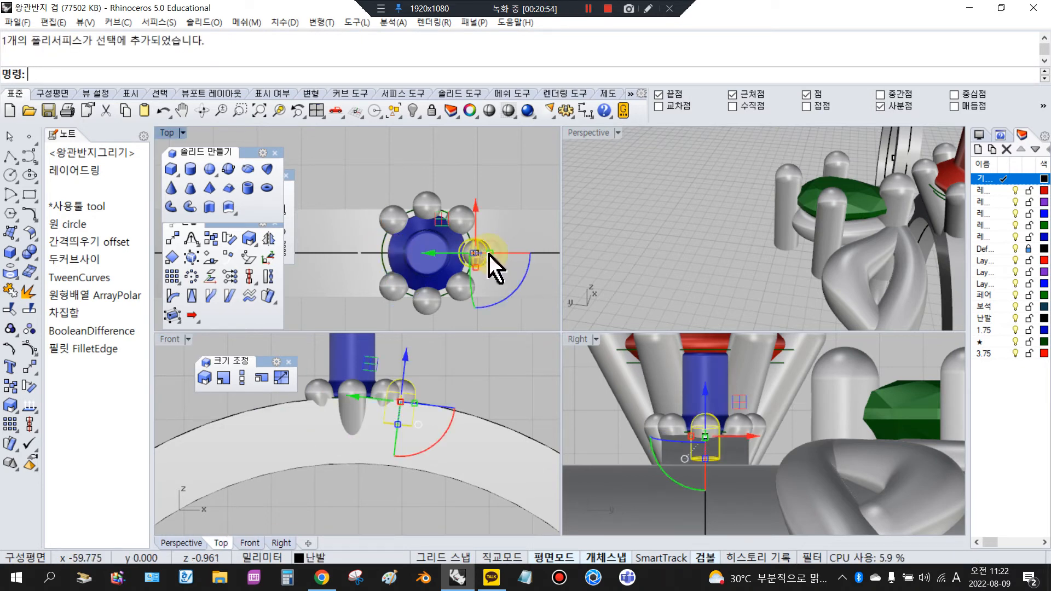
pyautogui.click(431, 112)
pyautogui.scroll(-2, 452, 199)
pyautogui.moveTo(379, 161); pyautogui.dragTo(502, 312)
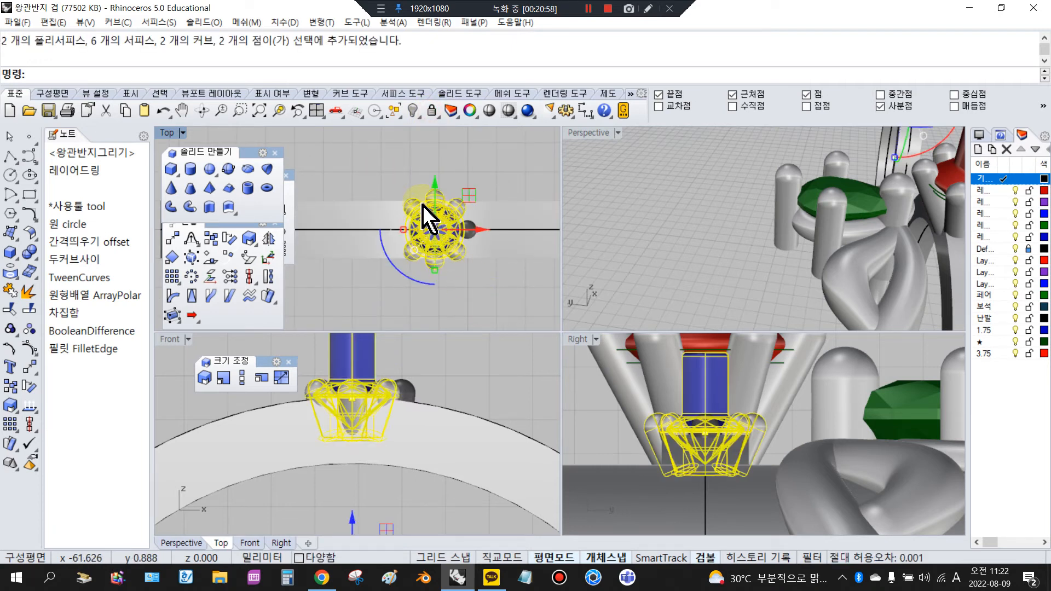
pyautogui.scroll(-5, 429, 417)
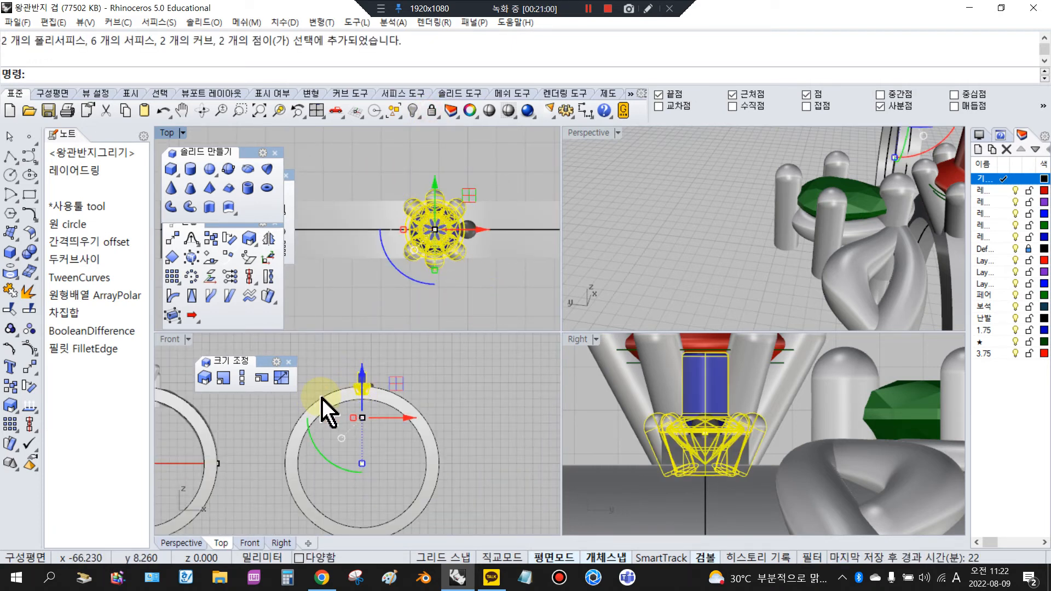
pyautogui.scroll(2, 321, 397)
pyautogui.moveTo(335, 351); pyautogui.dragTo(400, 416)
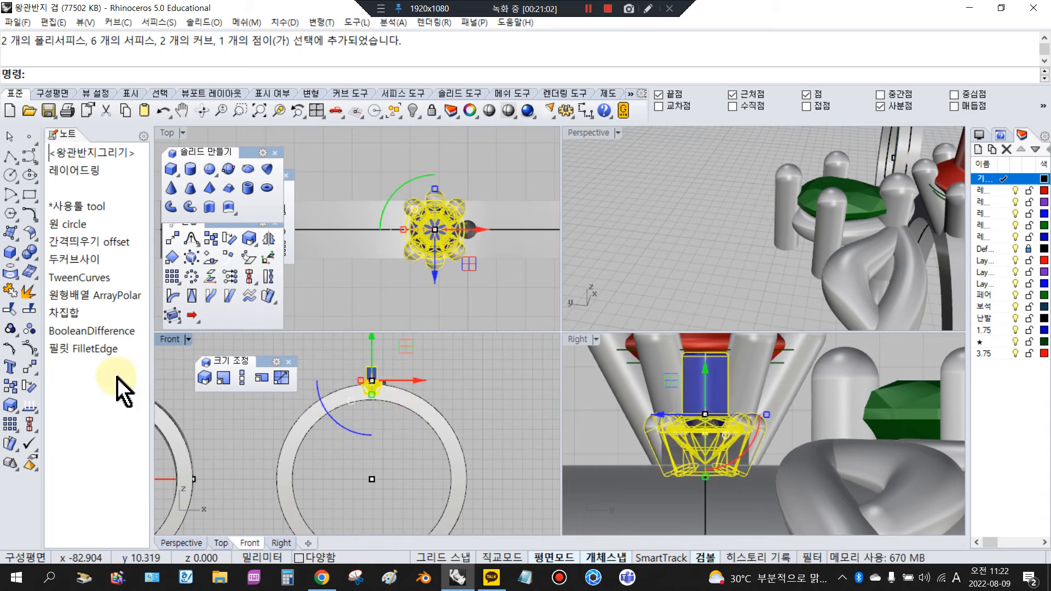
pyautogui.click(11, 387)
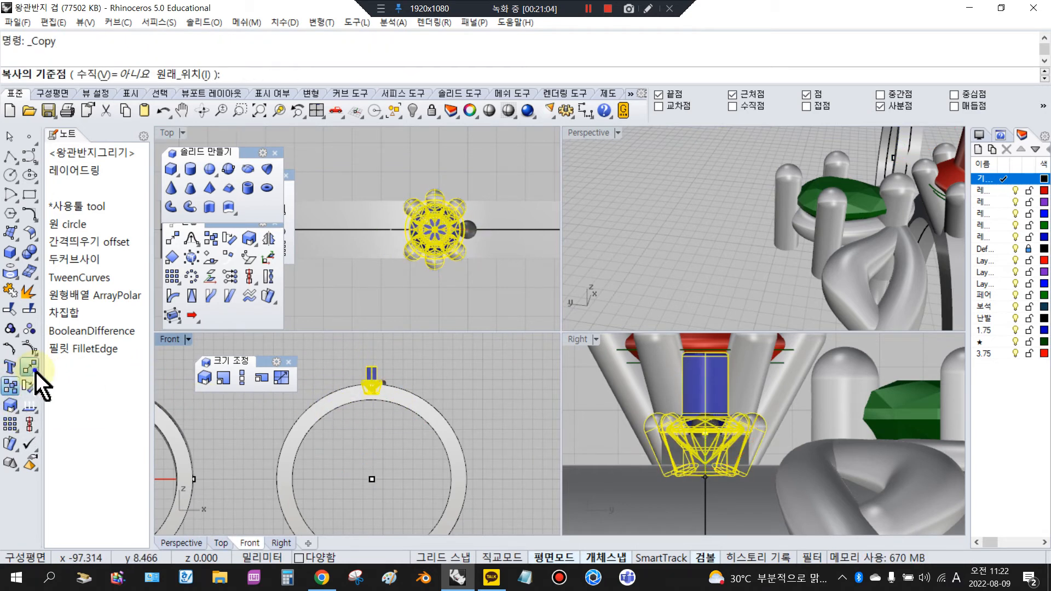
pyautogui.click(35, 370)
pyautogui.click(107, 412)
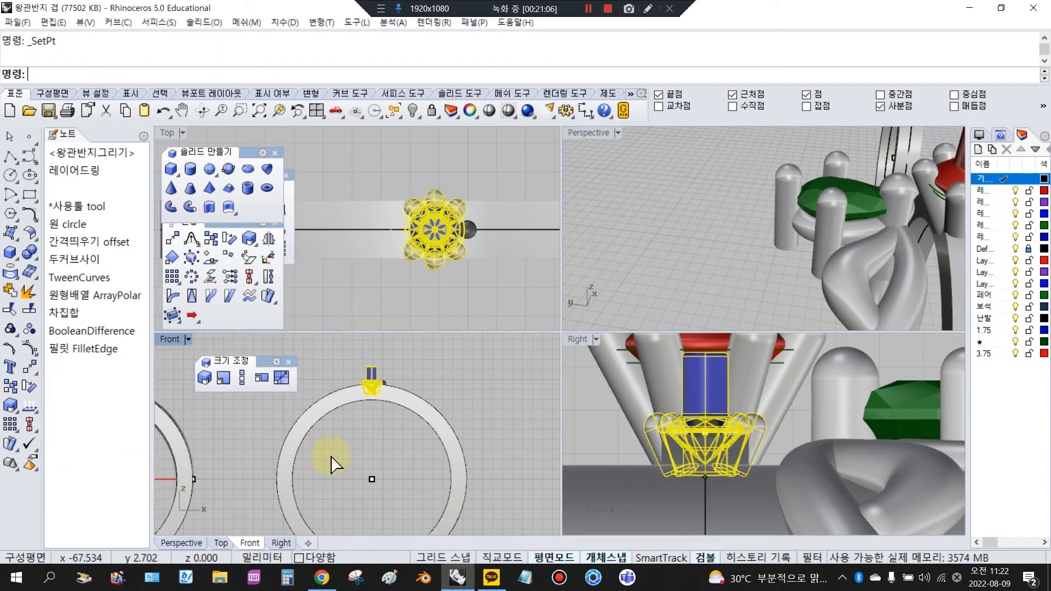
pyautogui.click(910, 254)
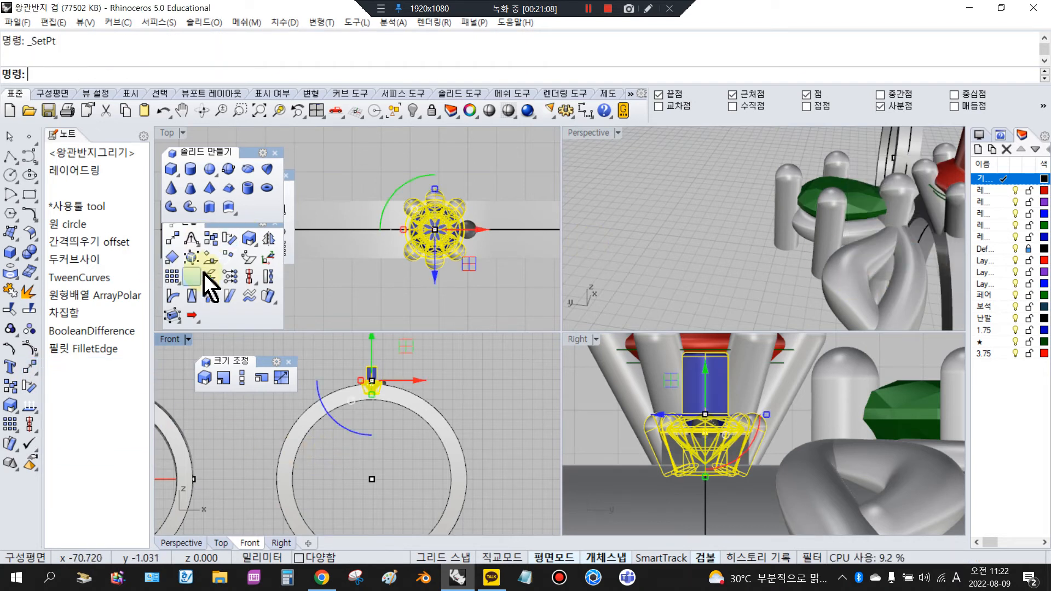
# Step: Polar-array the selected gem and prongs around the ring's centre point in the Front view with 28 items over 360 degrees
pyautogui.click(192, 276)
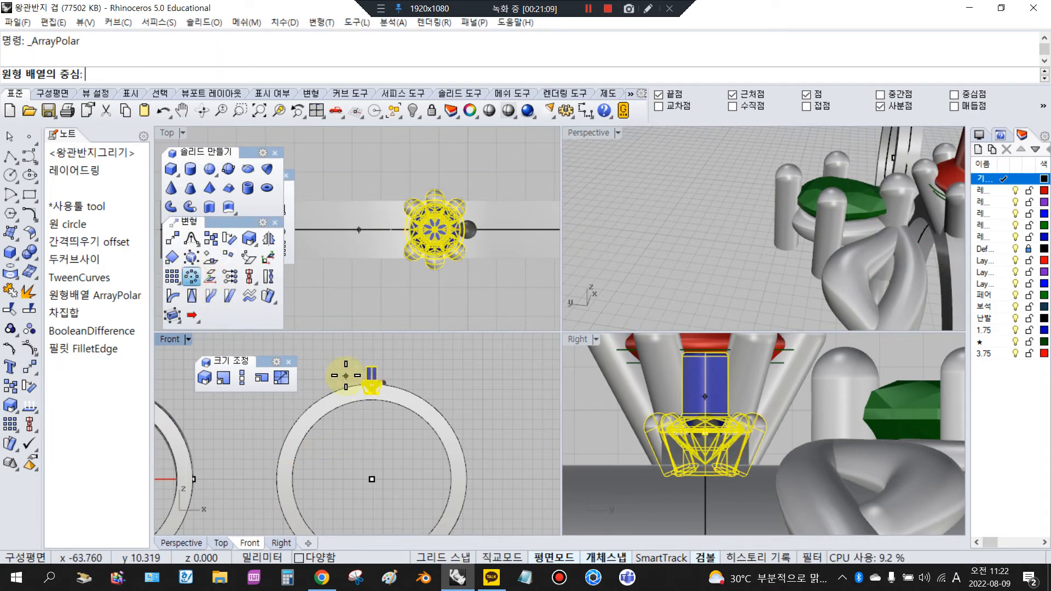
pyautogui.click(371, 480)
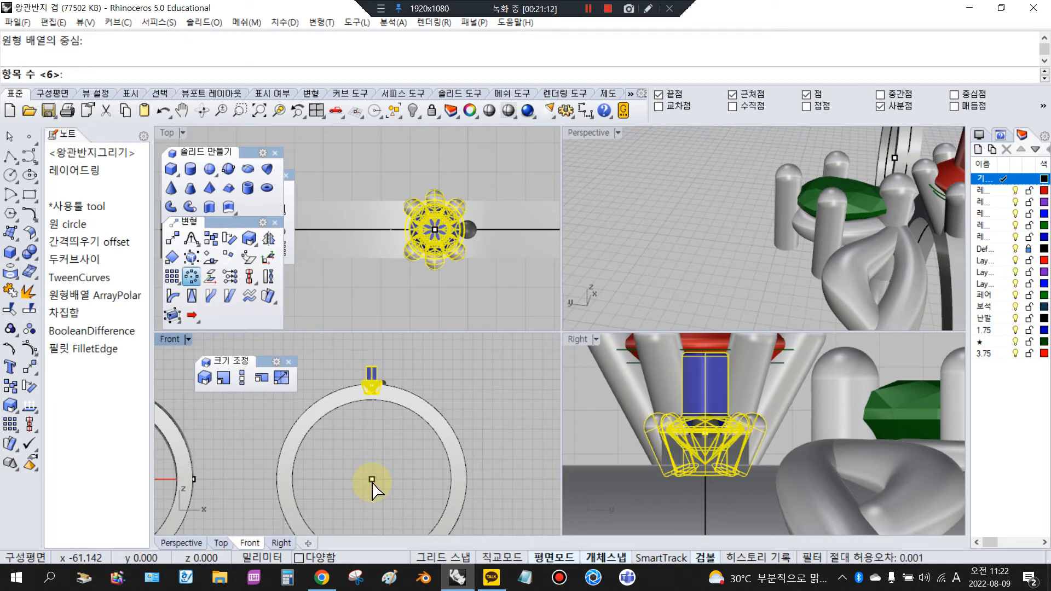
pyautogui.write('28')
pyautogui.press('Return')
pyautogui.press('Return')
pyautogui.press('Return')
pyautogui.click(381, 460)
# Step: Unlock the shared prong and polar-array it around the ring's centre point with 28 items over 360 degrees
pyautogui.scroll(4, 471, 222)
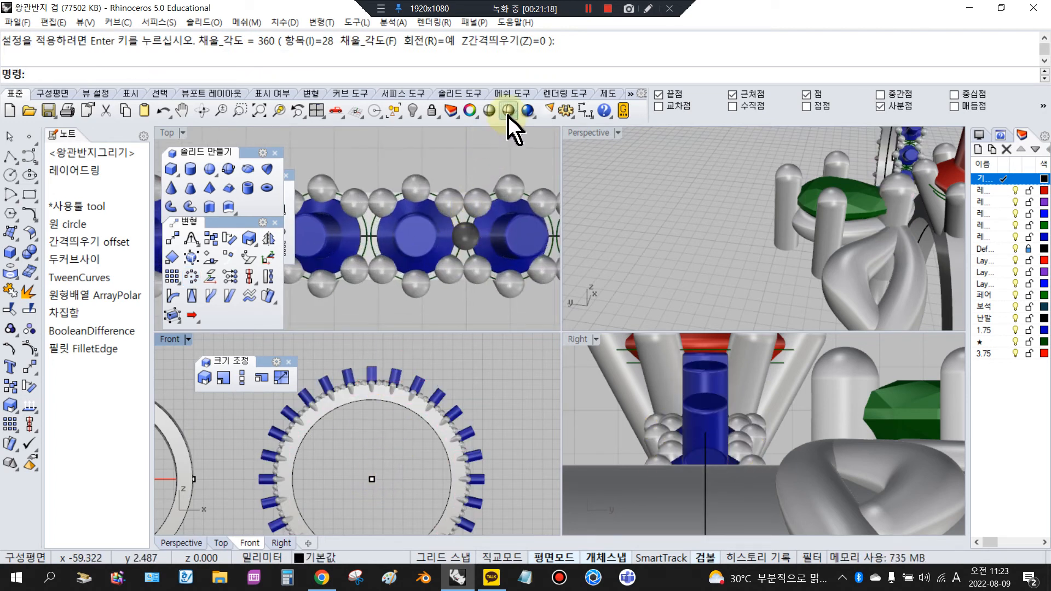
pyautogui.click(466, 237)
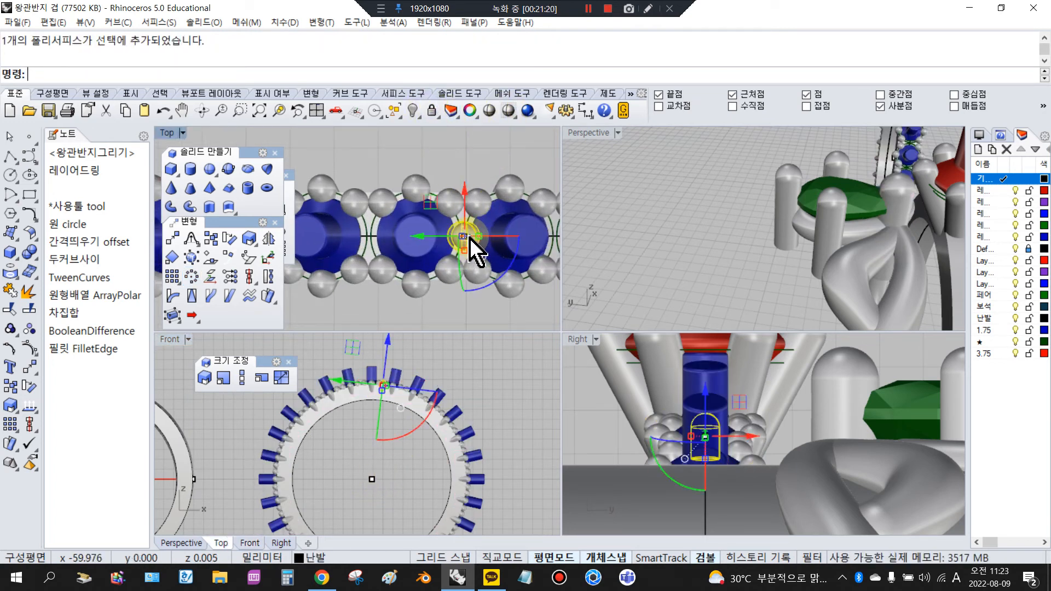
pyautogui.click(194, 277)
pyautogui.click(369, 485)
pyautogui.press('Return')
pyautogui.press('Return')
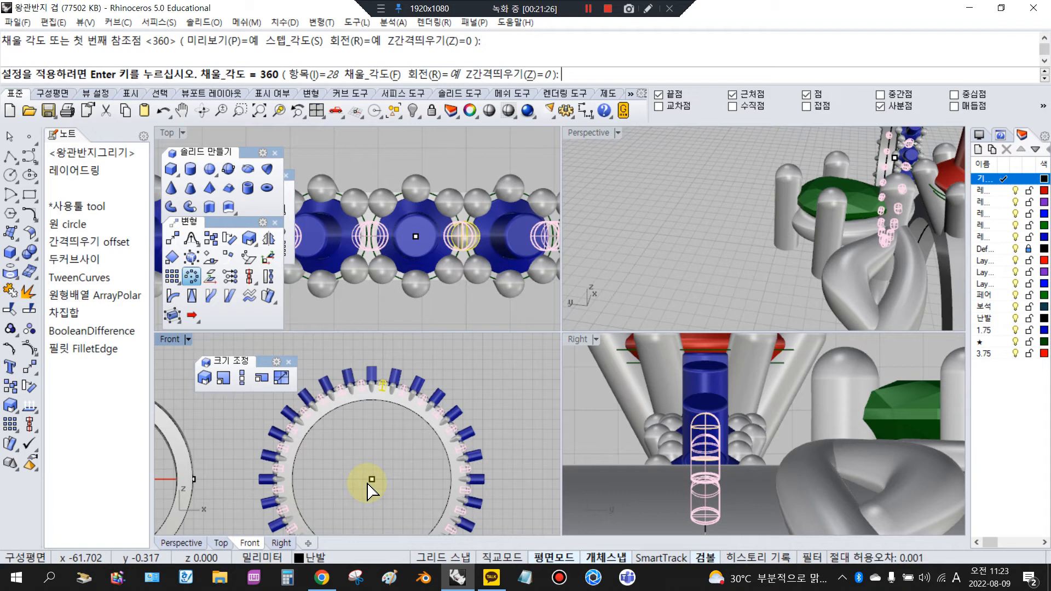
pyautogui.press('Return')
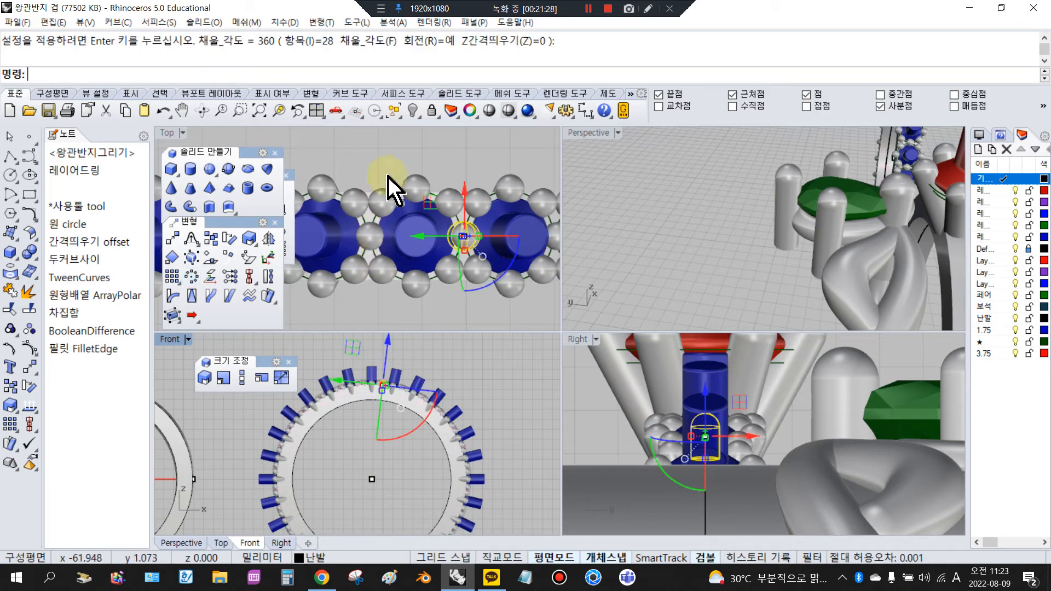
pyautogui.click(390, 176)
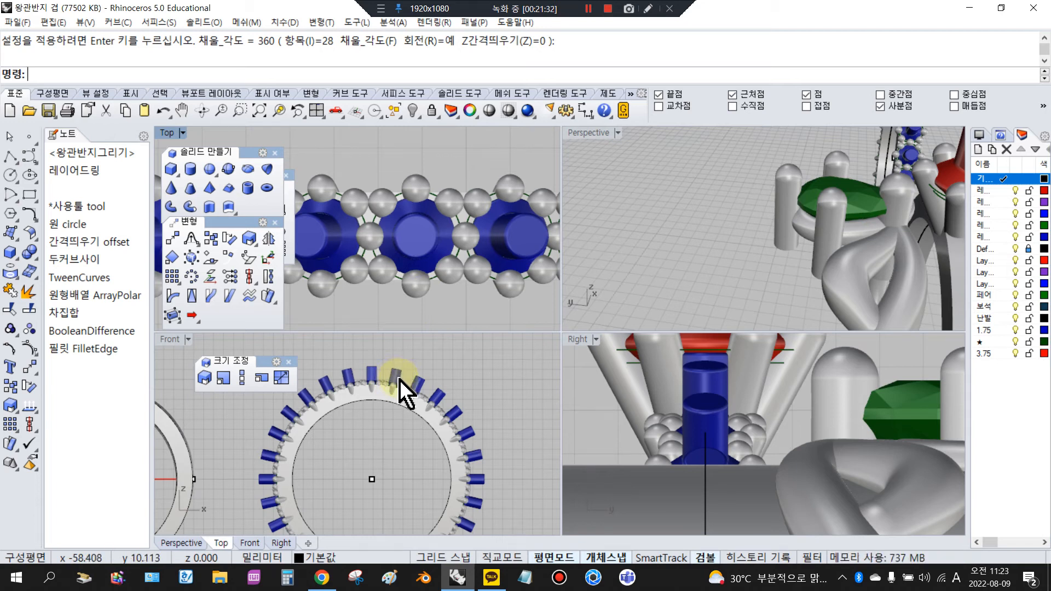
# Step: Rotate the whole gem band about its centre point, using a point between two right-hand gems as reference, to put a shared prong at the top
pyautogui.scroll(-5, 408, 414)
pyautogui.moveTo(339, 356); pyautogui.dragTo(492, 522)
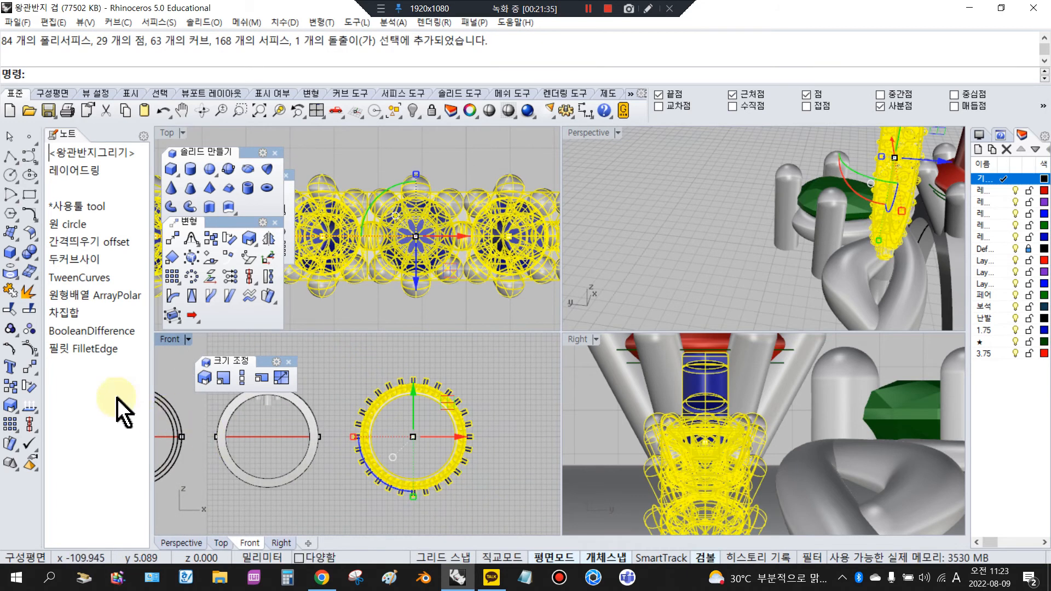
pyautogui.click(27, 388)
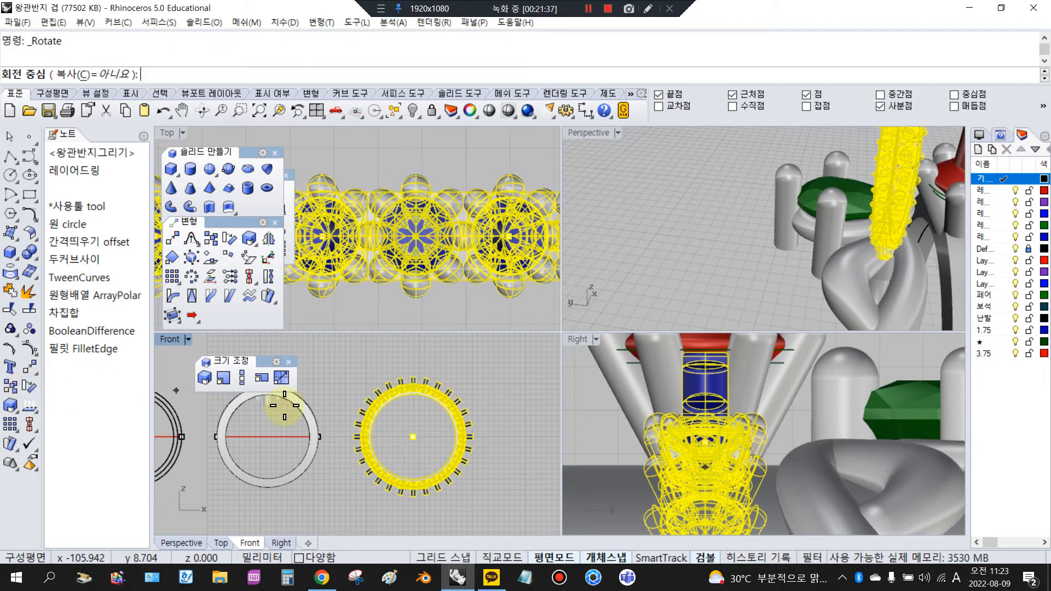
pyautogui.click(413, 437)
pyautogui.scroll(4, 394, 434)
pyautogui.scroll(3, 547, 426)
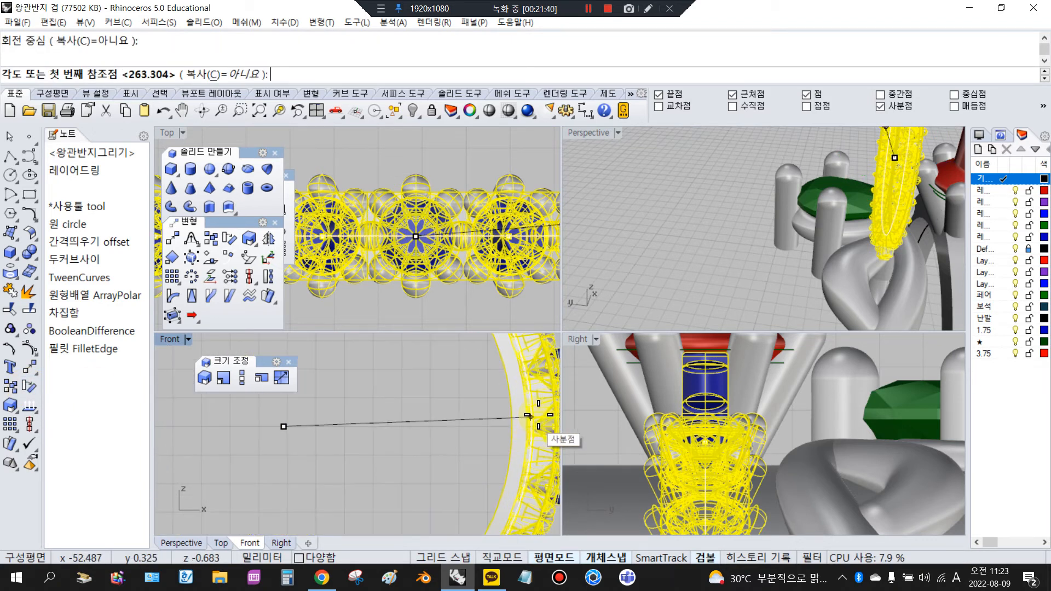
pyautogui.moveTo(546, 427); pyautogui.dragTo(426, 429, button='right')
pyautogui.scroll(3, 432, 431)
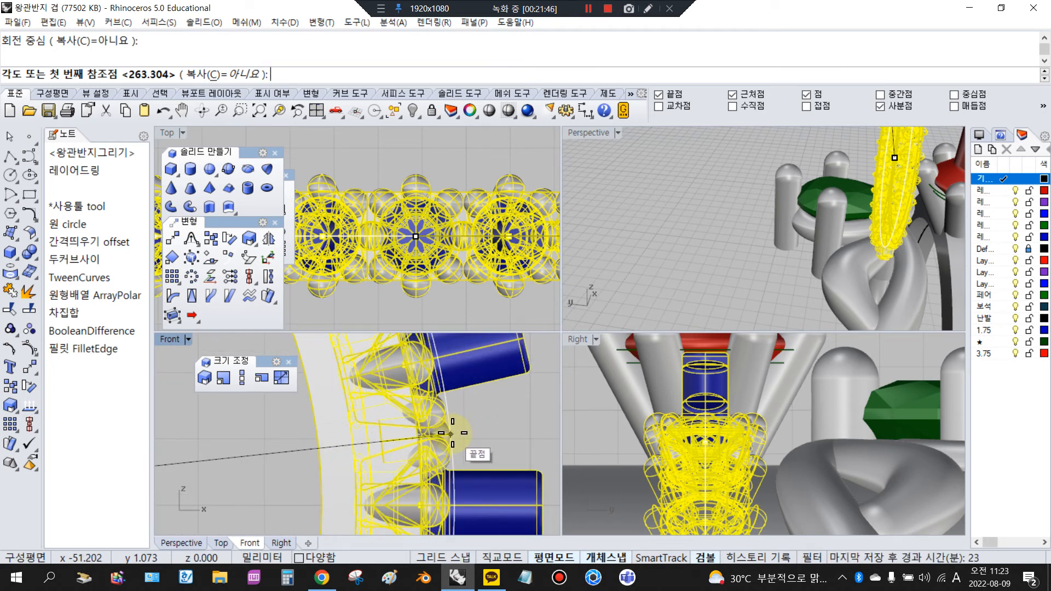
pyautogui.click(452, 433)
pyautogui.scroll(-6, 452, 432)
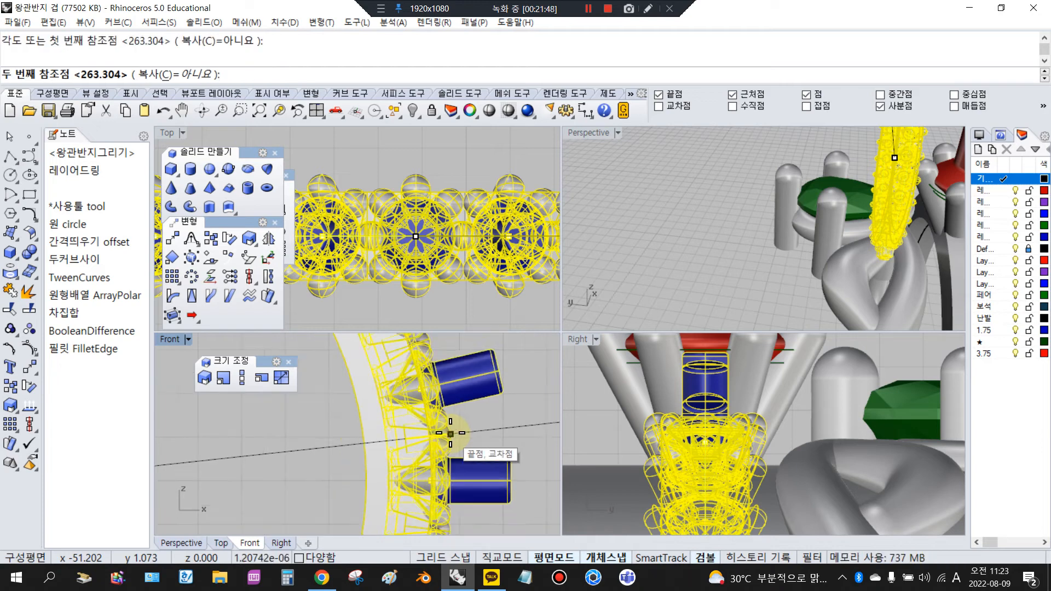
pyautogui.click(342, 374)
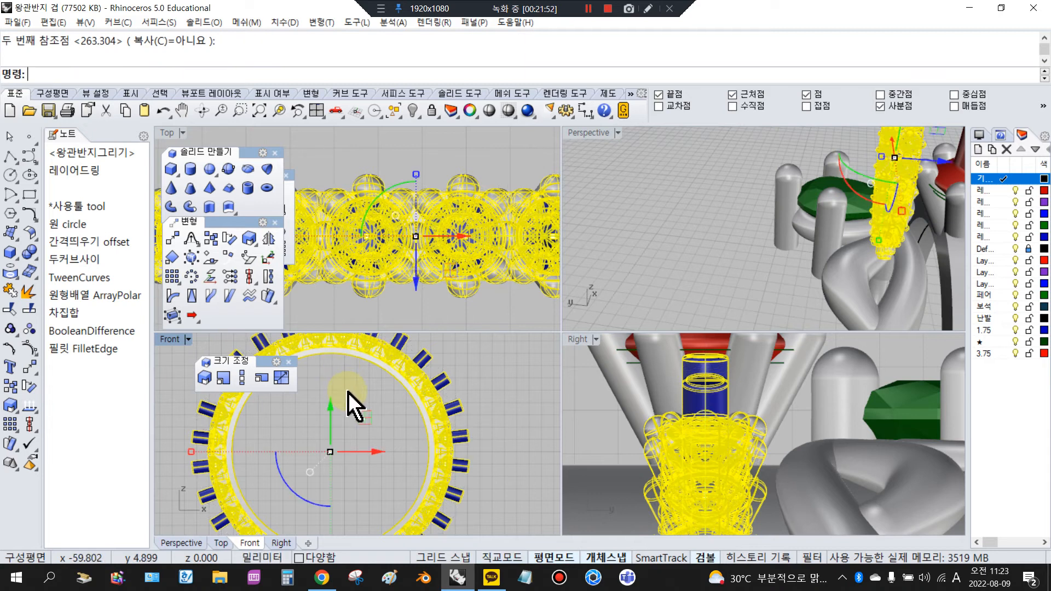
pyautogui.click(348, 391)
# Step: Examine the alignment of the shared prong and its neighbouring gems at the band's top in the Top and Front views
pyautogui.scroll(-6, 453, 241)
pyautogui.scroll(-3, 453, 240)
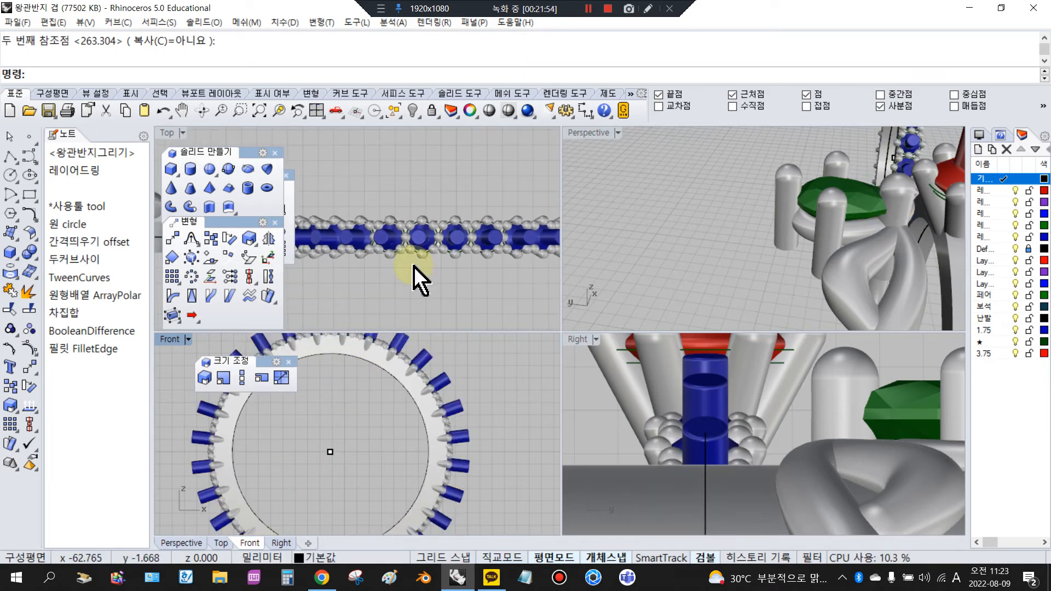
pyautogui.scroll(8, 356, 398)
pyautogui.click(399, 403)
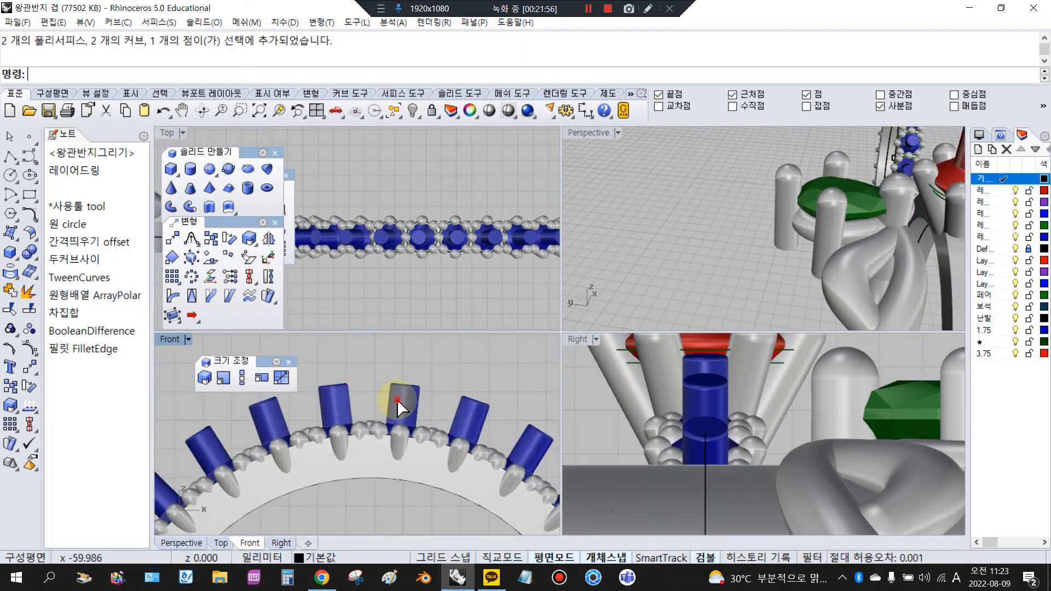
pyautogui.click(344, 399)
pyautogui.scroll(5, 370, 435)
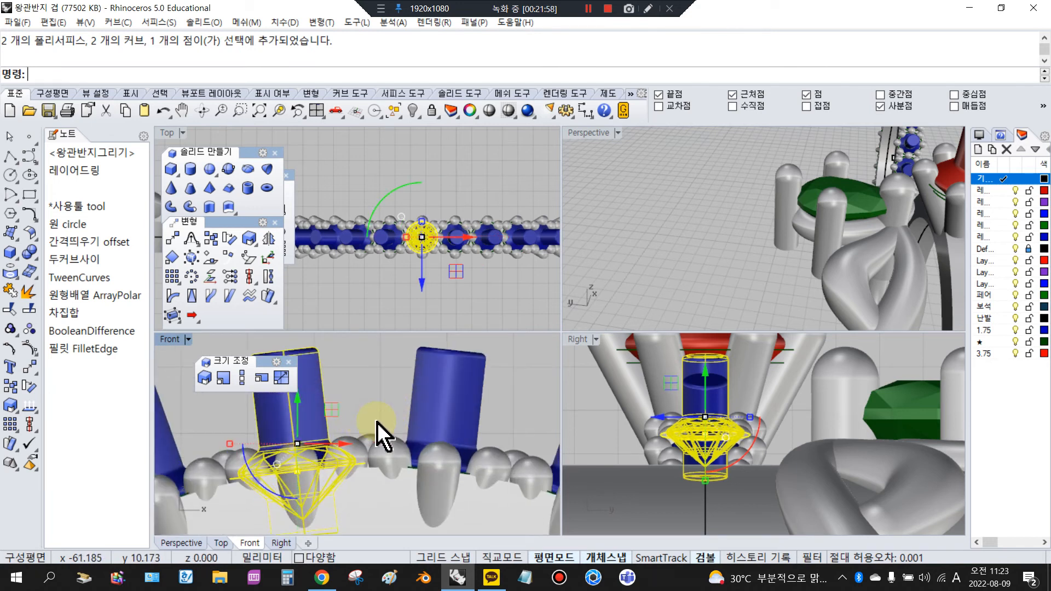
pyautogui.click(371, 454)
pyautogui.scroll(6, 432, 273)
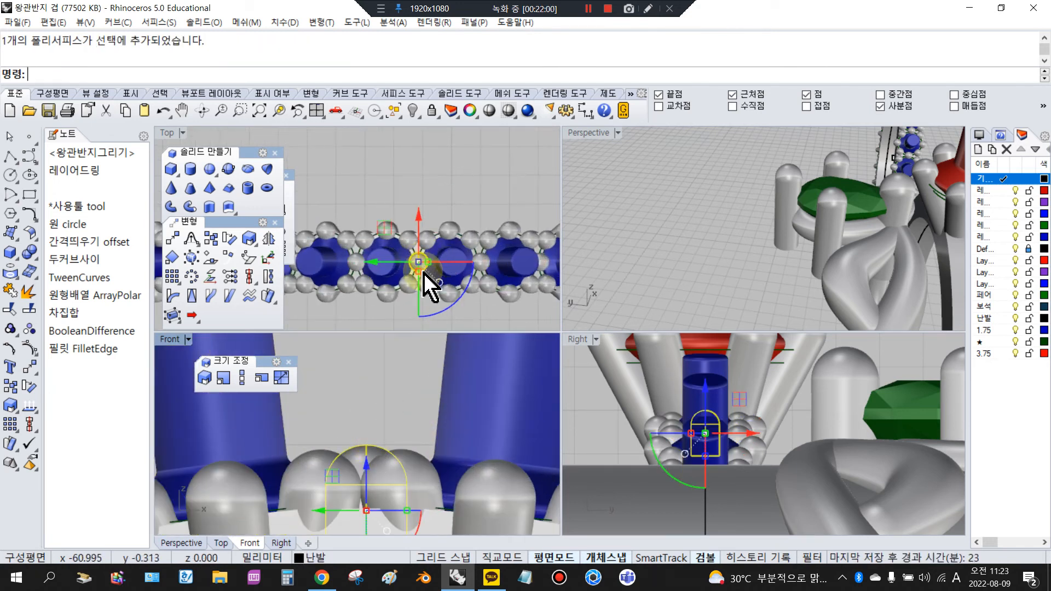
pyautogui.click(429, 172)
pyautogui.scroll(-8, 430, 211)
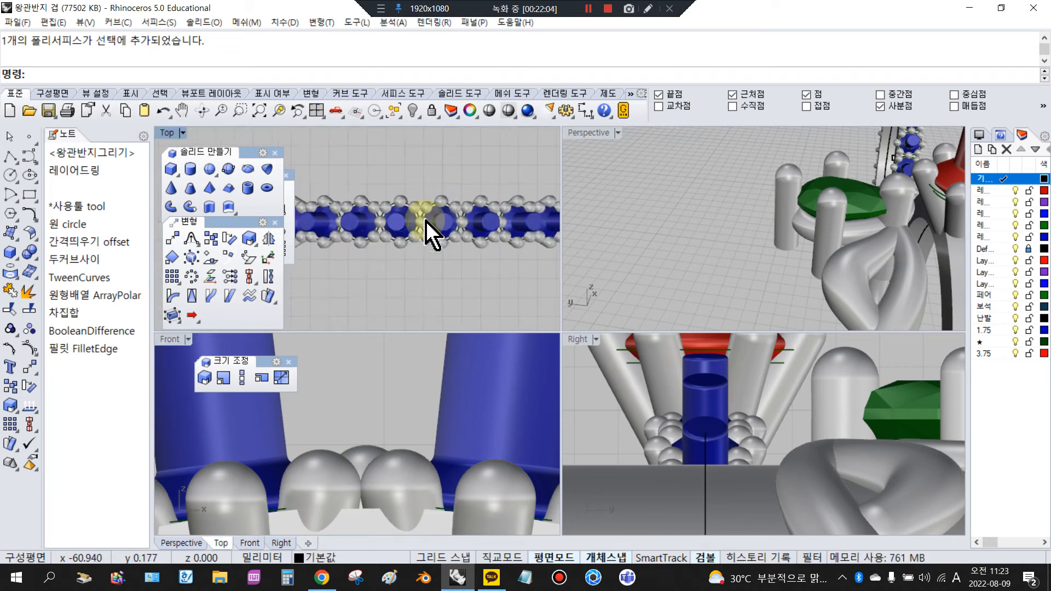
pyautogui.scroll(-6, 421, 416)
pyautogui.moveTo(421, 394); pyautogui.dragTo(416, 369, button='right')
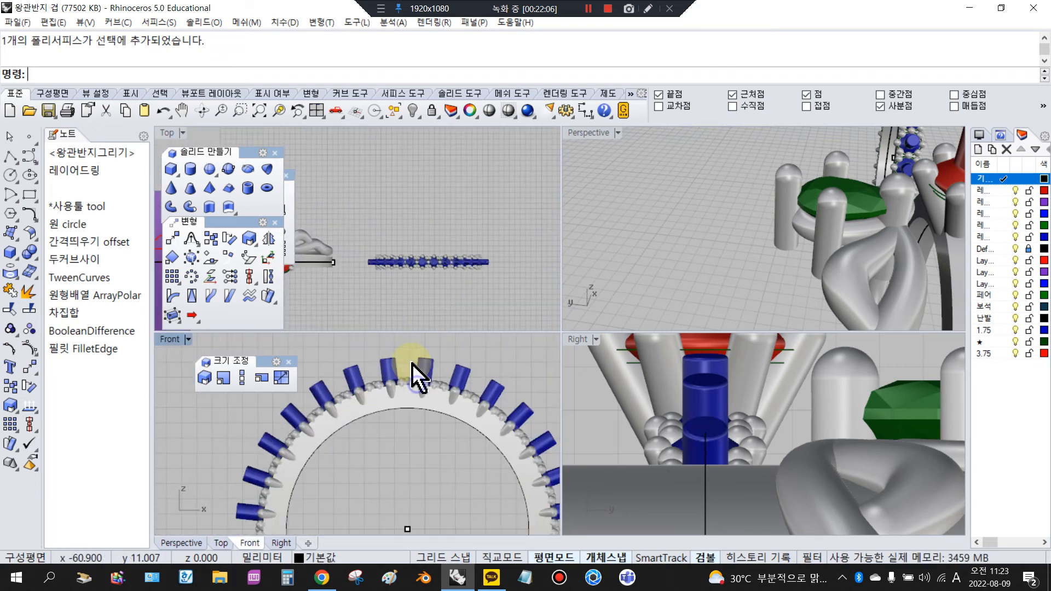
# Step: Delete the two blue gems at the top of the band with their cutters and the leftover prong parts between them
pyautogui.scroll(5, 415, 195)
pyautogui.scroll(1, 419, 241)
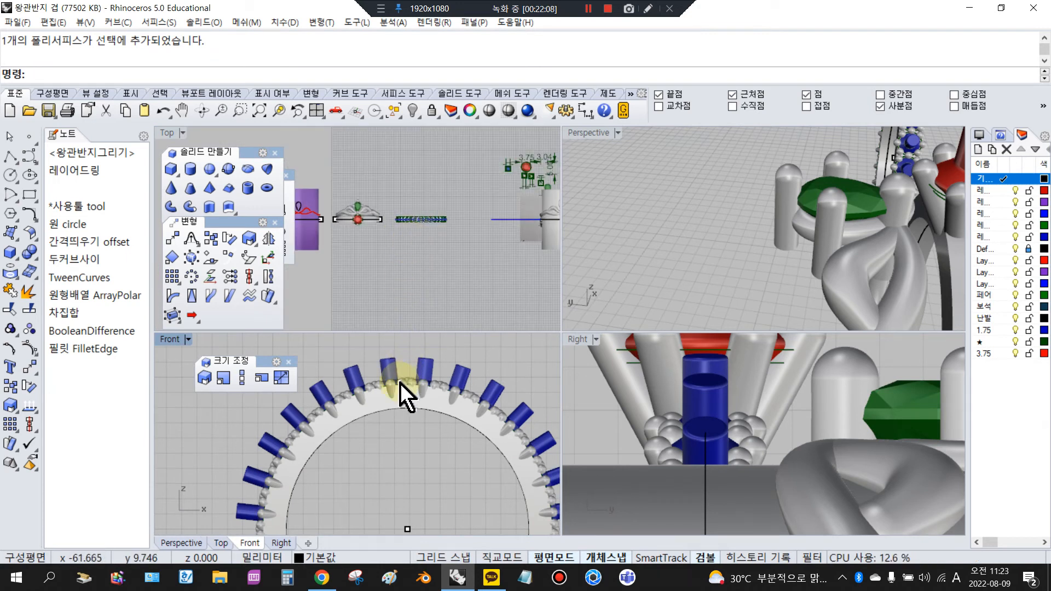
pyautogui.click(389, 362)
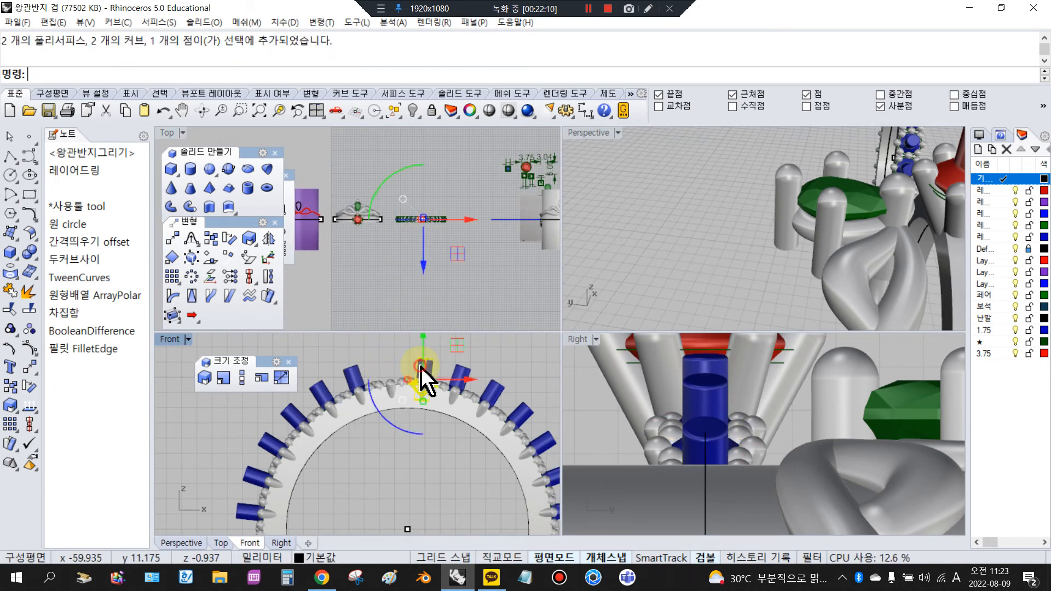
pyautogui.press('Delete')
pyautogui.scroll(5, 419, 245)
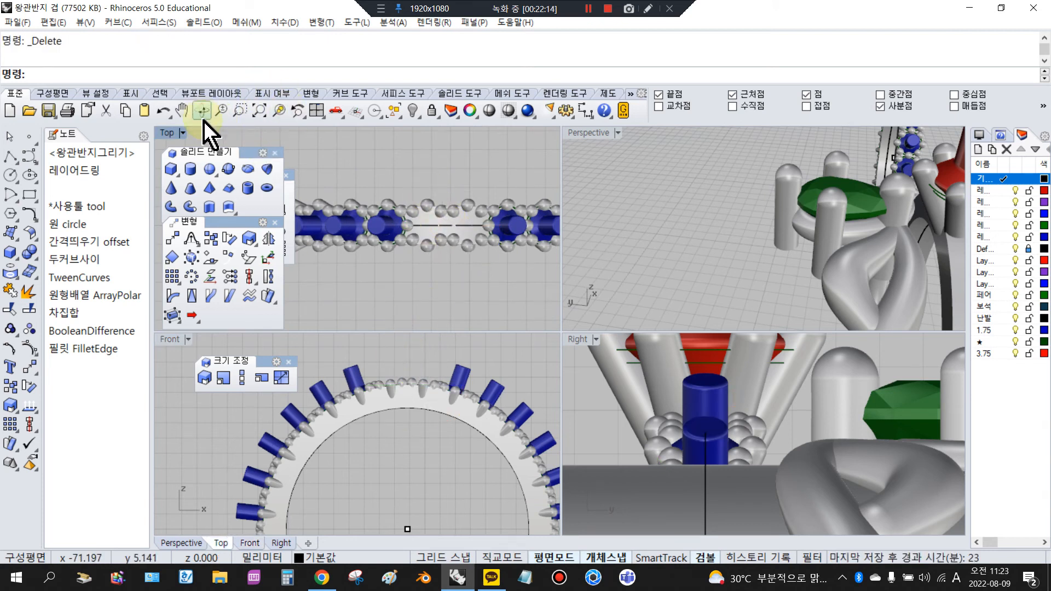
pyautogui.click(439, 421)
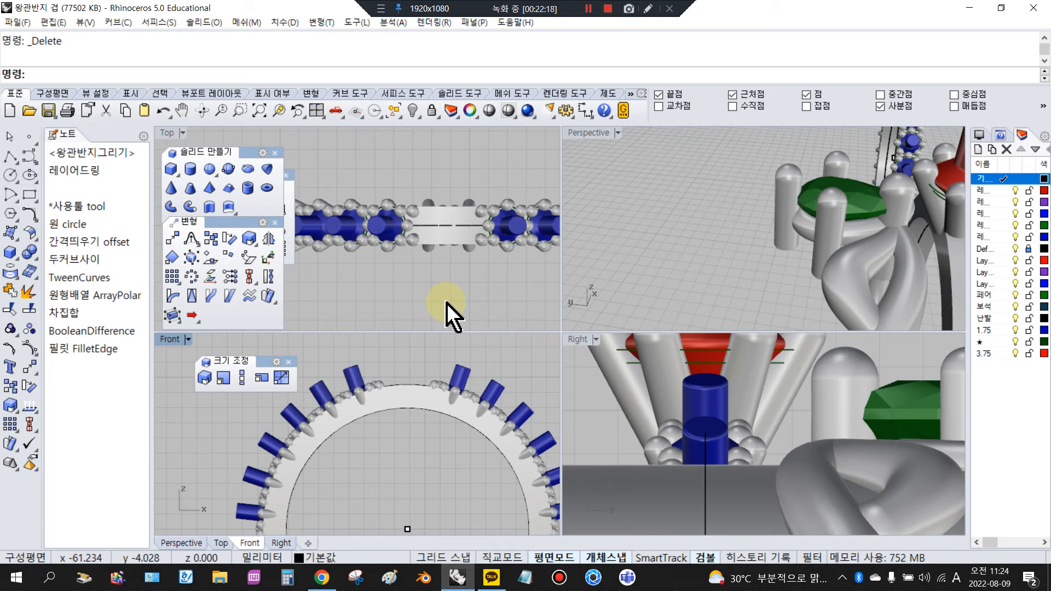
# Step: Show all hidden objects
pyautogui.scroll(-5, 422, 279)
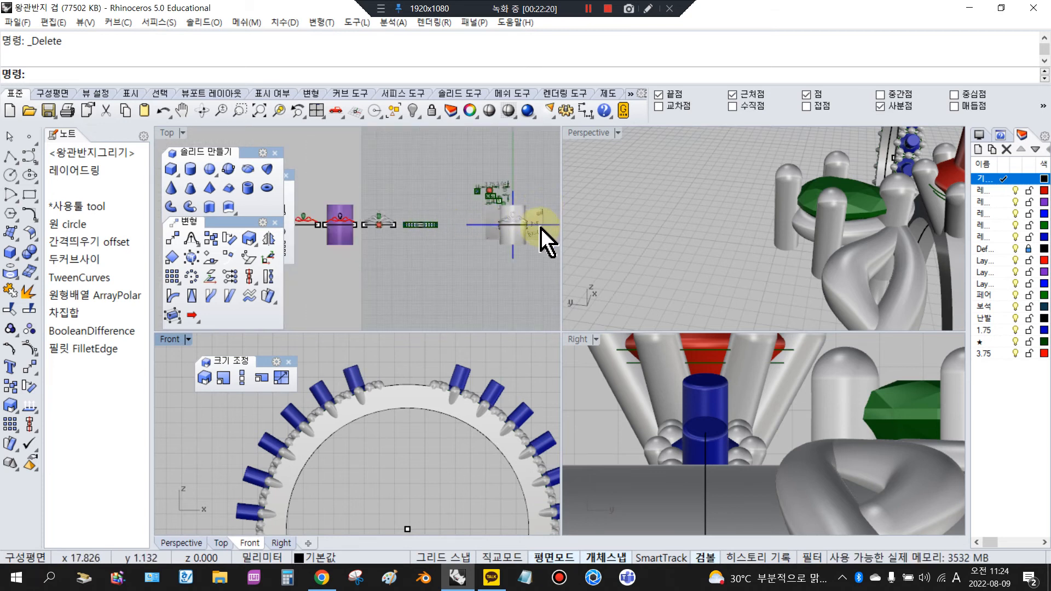
pyautogui.moveTo(508, 251); pyautogui.dragTo(294, 268, button='right')
pyautogui.scroll(-8, 454, 211)
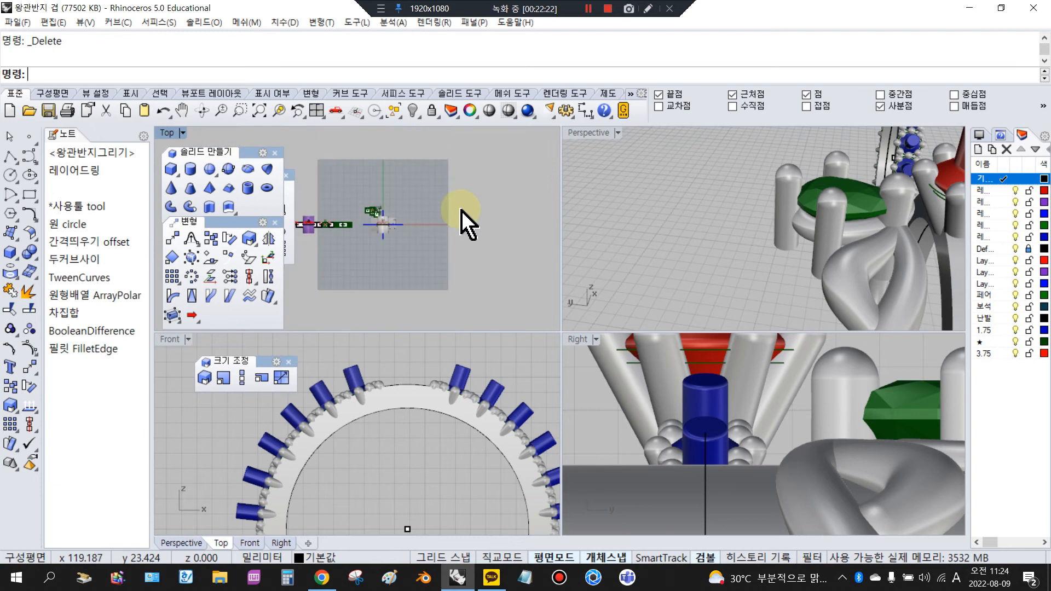
pyautogui.click(413, 111)
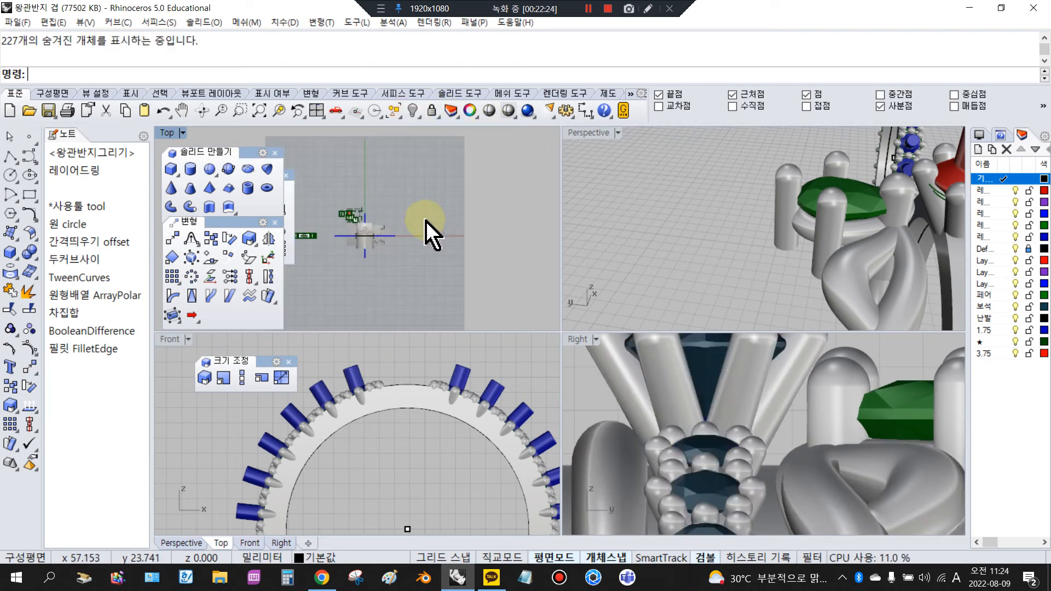
# Step: Examine the finished crown ring's band and lower rail in the Top view, then the separate ring parts in an enlarged Perspective view
pyautogui.scroll(4, 448, 273)
pyautogui.scroll(6, 450, 277)
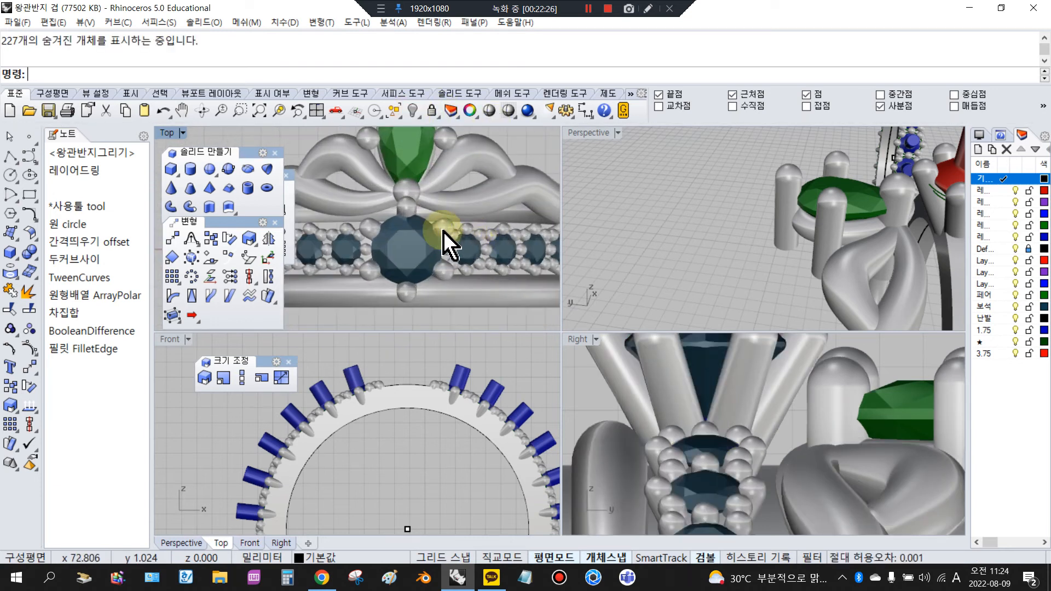
pyautogui.scroll(-5, 416, 285)
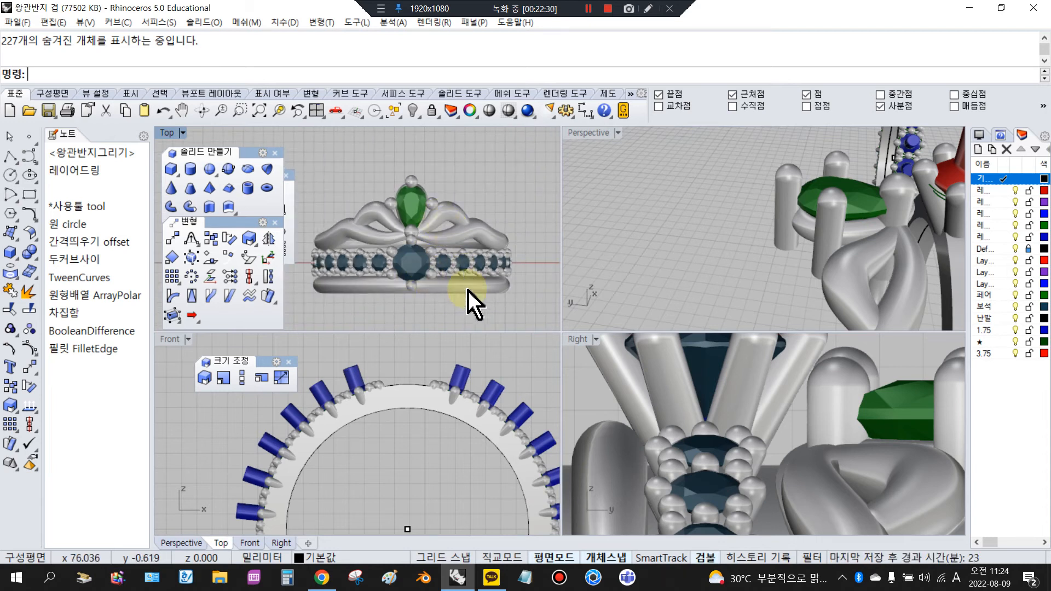
pyautogui.click(432, 281)
pyautogui.click(442, 292)
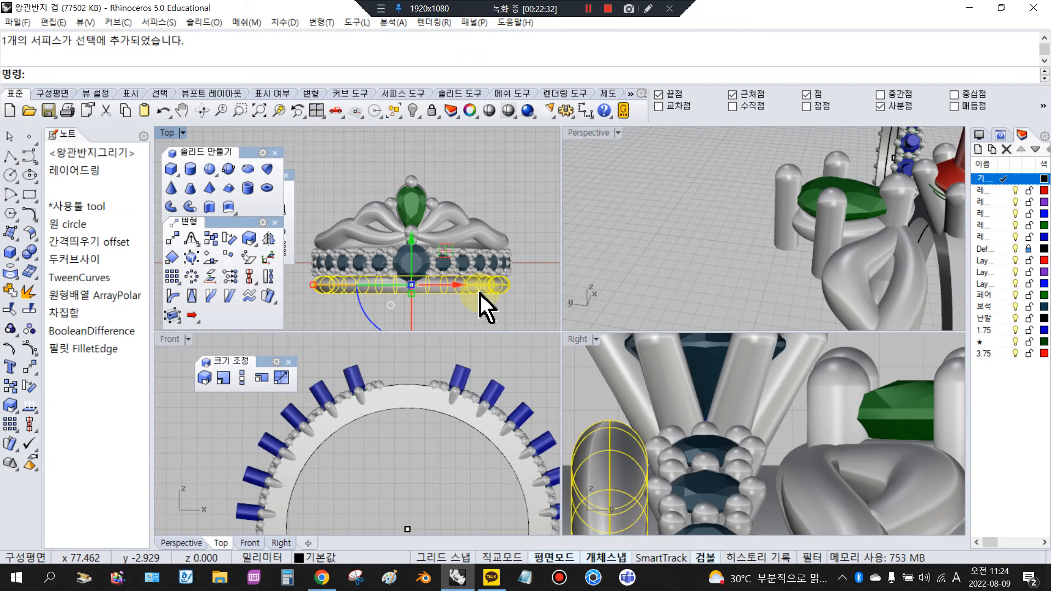
pyautogui.scroll(-10, 506, 260)
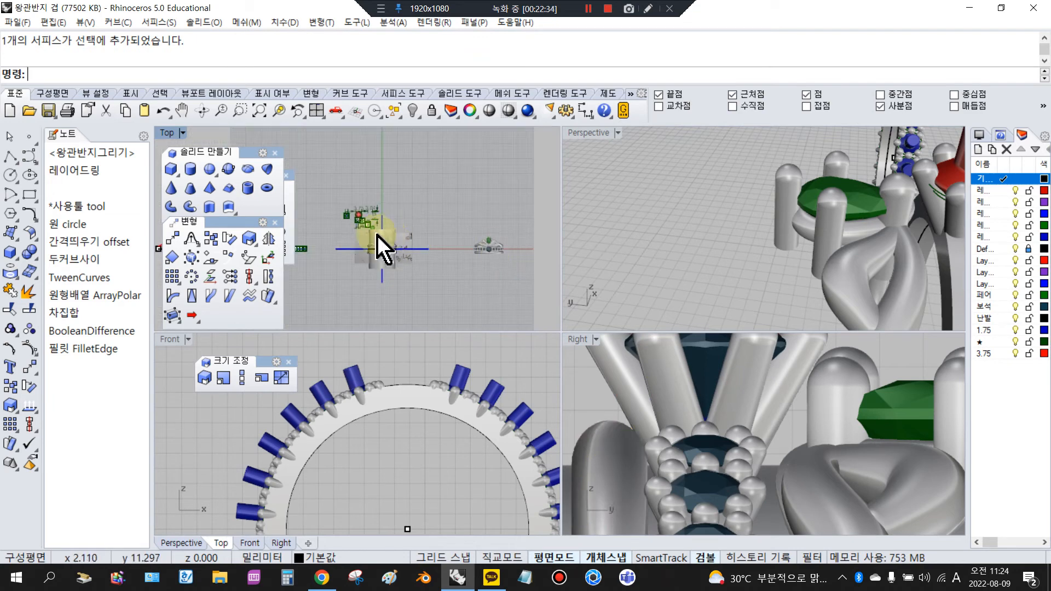
pyautogui.doubleClick(572, 137)
pyautogui.scroll(-10, 622, 236)
pyautogui.scroll(4, 567, 230)
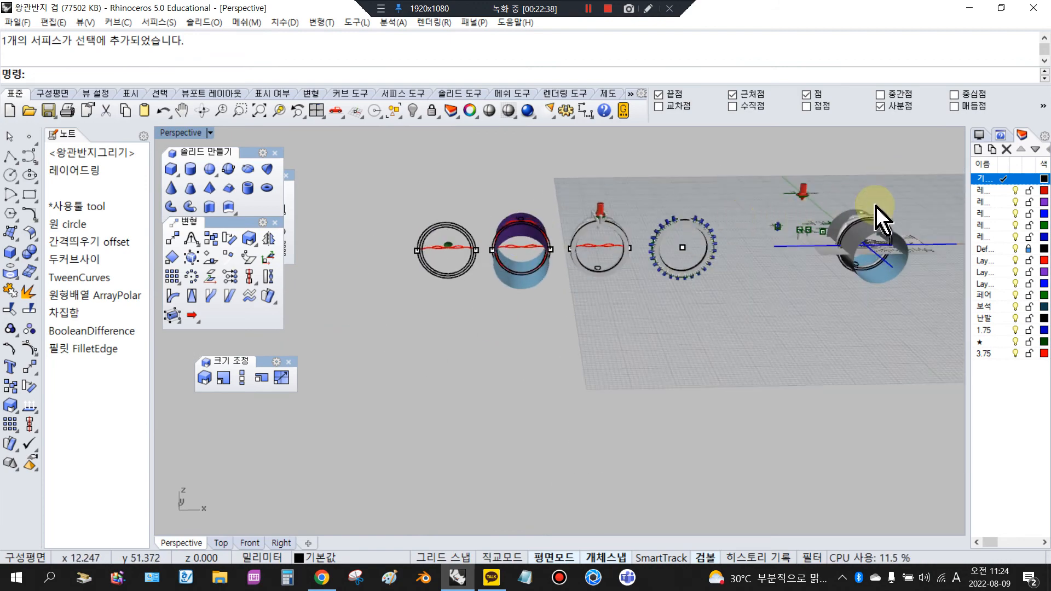
pyautogui.scroll(10, 898, 213)
pyautogui.scroll(-9, 582, 231)
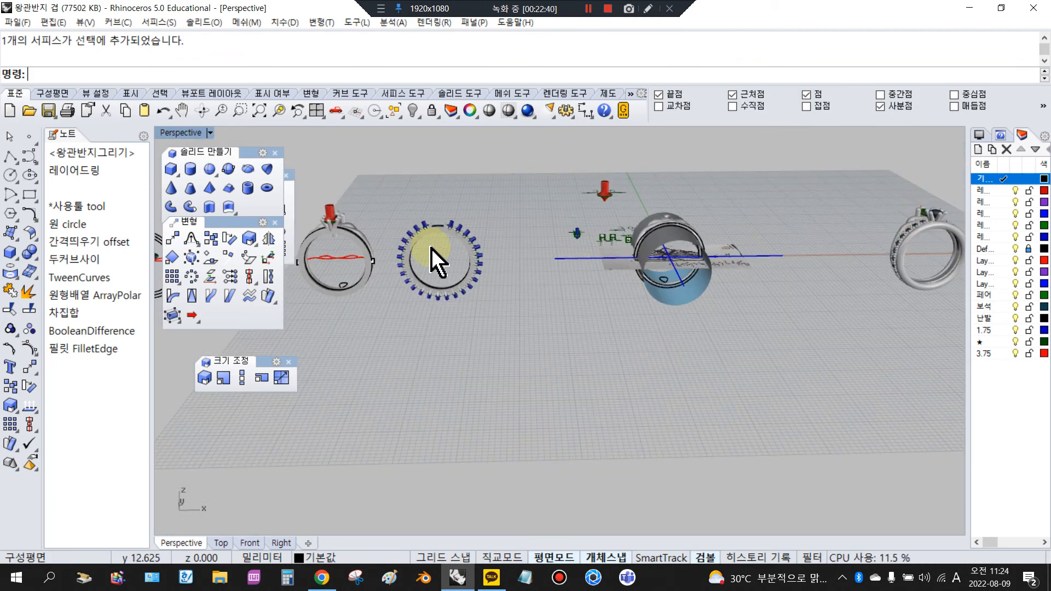
pyautogui.moveTo(422, 253); pyautogui.dragTo(485, 277, button='right')
pyautogui.scroll(-7, 486, 277)
pyautogui.scroll(6, 386, 292)
pyautogui.scroll(12, 593, 216)
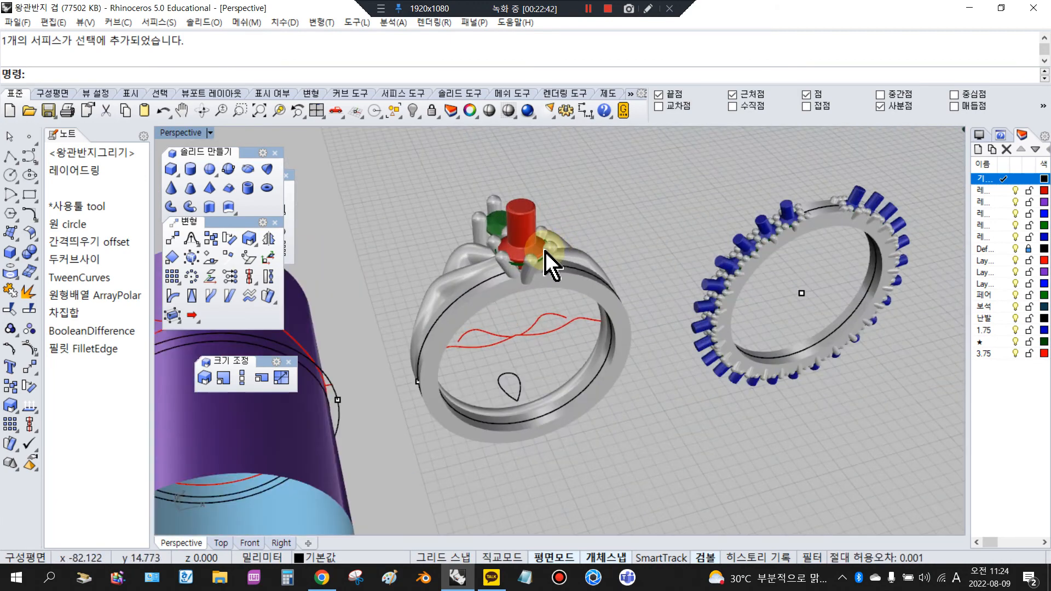
# Step: Examine the four prongs around the pear gem from several sides in the Perspective view
pyautogui.click(716, 185)
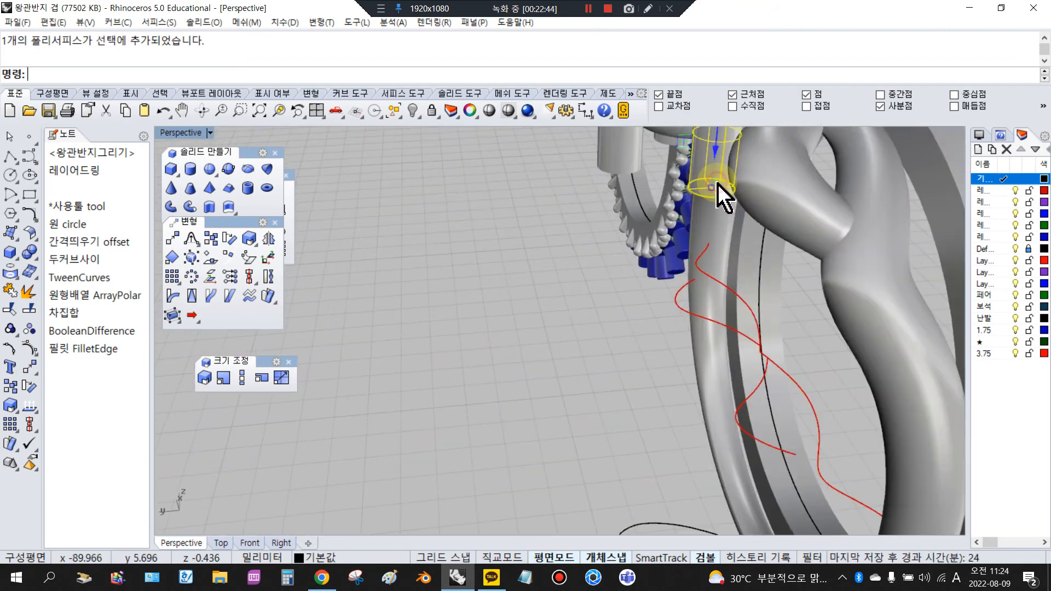
pyautogui.scroll(-5, 591, 276)
pyautogui.scroll(7, 705, 164)
pyautogui.moveTo(700, 192); pyautogui.dragTo(497, 219, button='right')
pyautogui.click(504, 176)
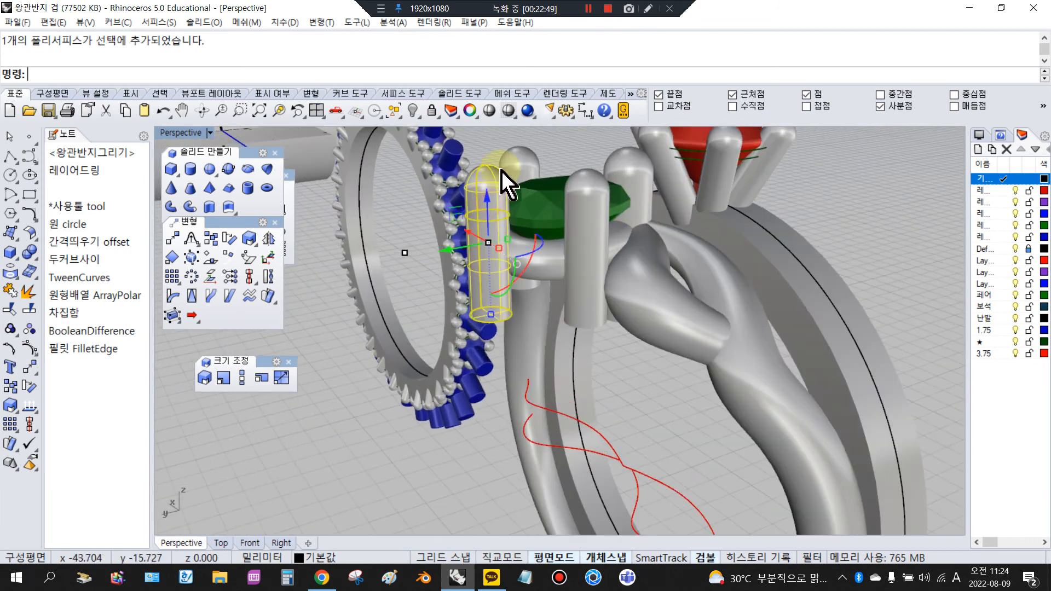
pyautogui.click(591, 202)
pyautogui.click(629, 174)
pyautogui.click(563, 139)
pyautogui.moveTo(588, 192); pyautogui.dragTo(734, 217, button='right')
pyautogui.scroll(-6, 748, 201)
pyautogui.scroll(5, 755, 216)
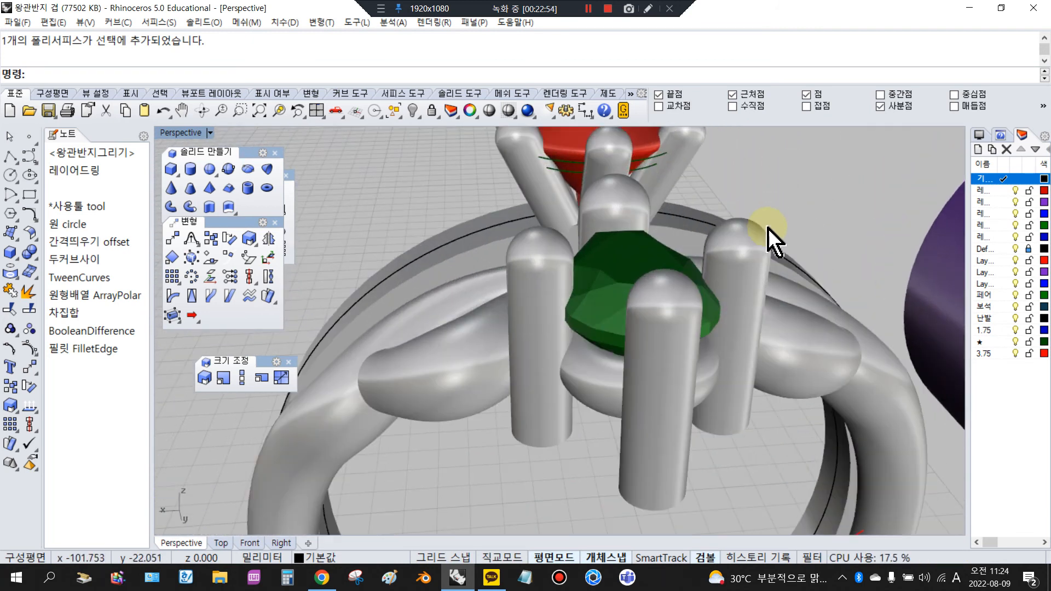
# Step: Select the four prongs around the green pear gem and raise them slightly
pyautogui.click(708, 241)
pyautogui.keyDown('shift'); pyautogui.click(626, 219); pyautogui.keyUp('shift')
pyautogui.keyDown('shift'); pyautogui.click(556, 281); pyautogui.keyUp('shift')
pyautogui.keyDown('shift'); pyautogui.click(655, 332); pyautogui.keyUp('shift')
pyautogui.moveTo(638, 317); pyautogui.dragTo(631, 293)
pyautogui.click(807, 207)
# Step: Check the height of the pear gem against its surrounding prongs from several angles
pyautogui.moveTo(807, 207); pyautogui.dragTo(535, 251, button='right')
pyautogui.scroll(-4, 534, 251)
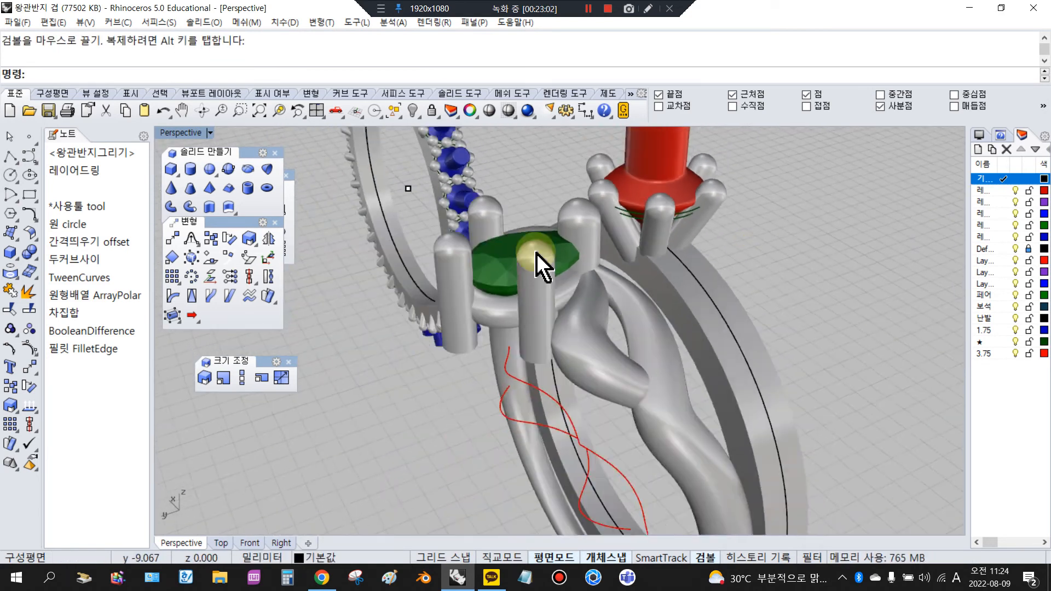
pyautogui.scroll(5, 547, 246)
pyautogui.moveTo(622, 219); pyautogui.dragTo(502, 207, button='right')
pyautogui.click(486, 188)
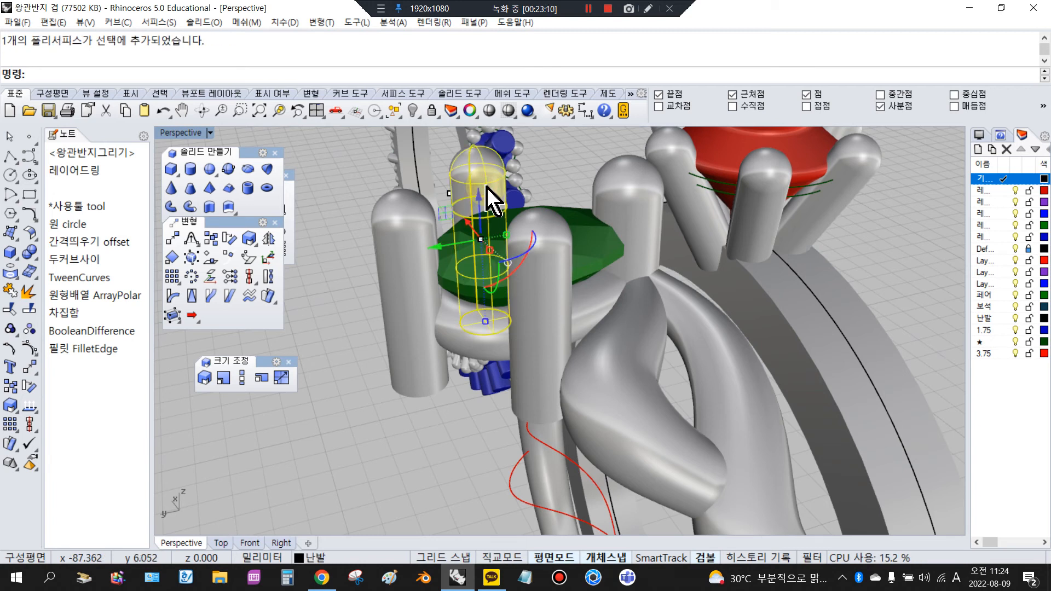
pyautogui.moveTo(596, 258); pyautogui.dragTo(553, 165, button='right')
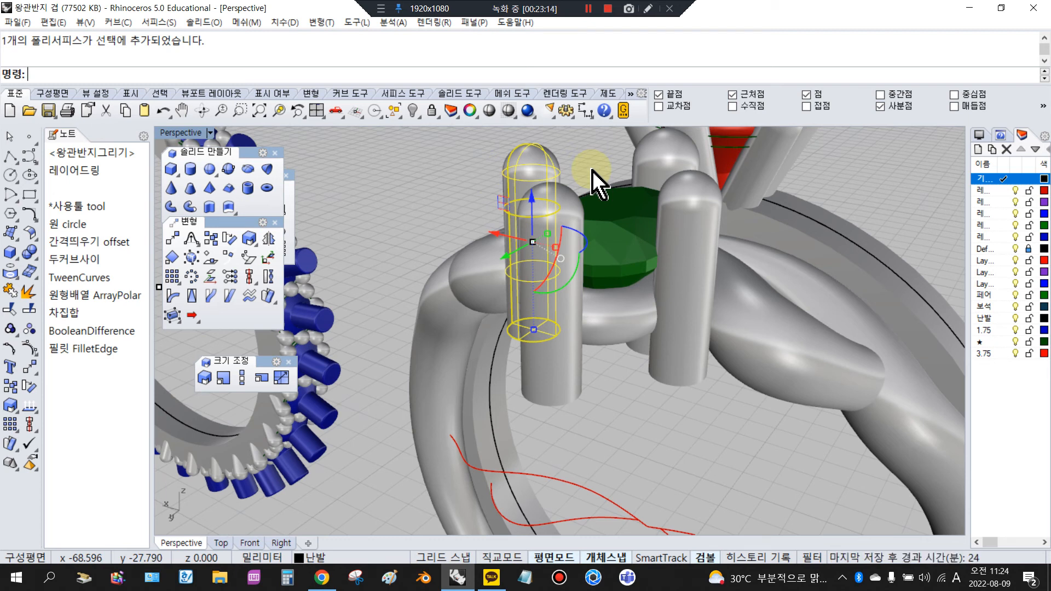
pyautogui.moveTo(570, 203); pyautogui.dragTo(528, 215, button='right')
pyautogui.click(474, 170)
pyautogui.click(604, 277)
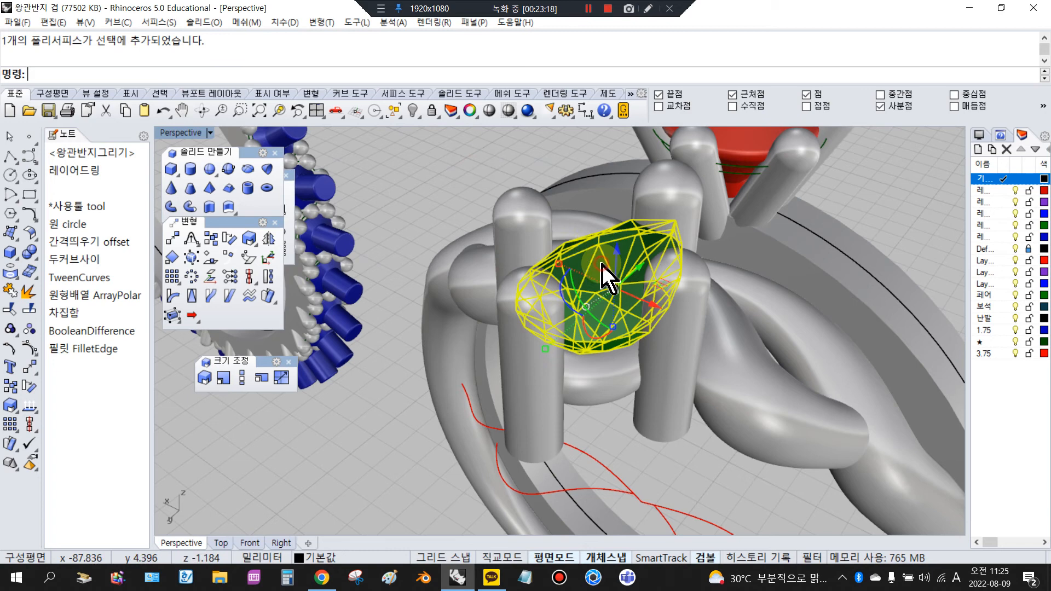
pyautogui.moveTo(649, 298); pyautogui.dragTo(617, 258, button='right')
pyautogui.moveTo(572, 193); pyautogui.dragTo(621, 164, button='right')
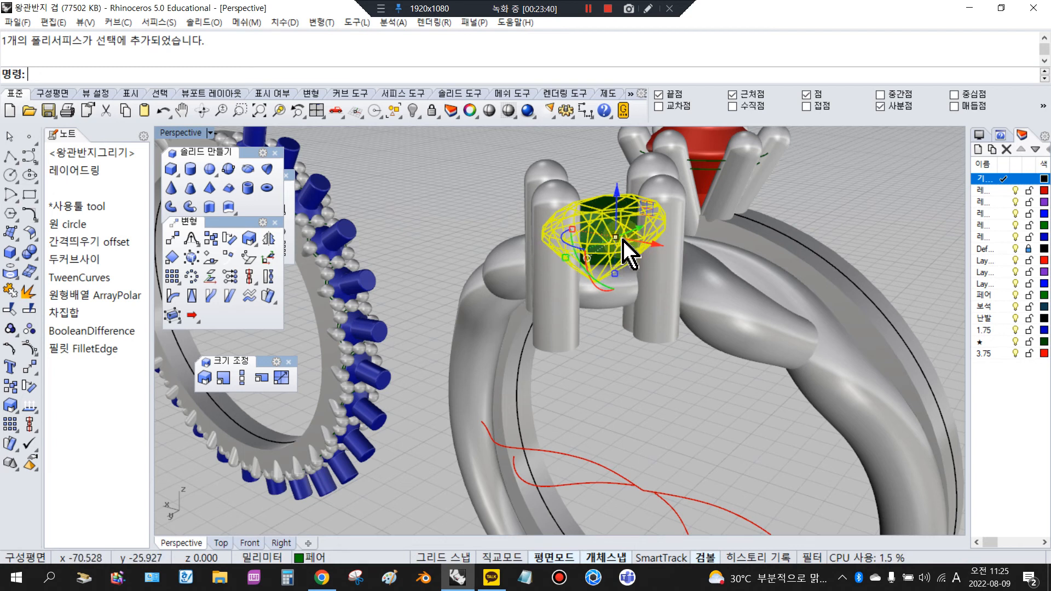
# Step: Select the pear gem's four prongs together and lower them slightly
pyautogui.click(594, 173)
pyautogui.click(549, 183)
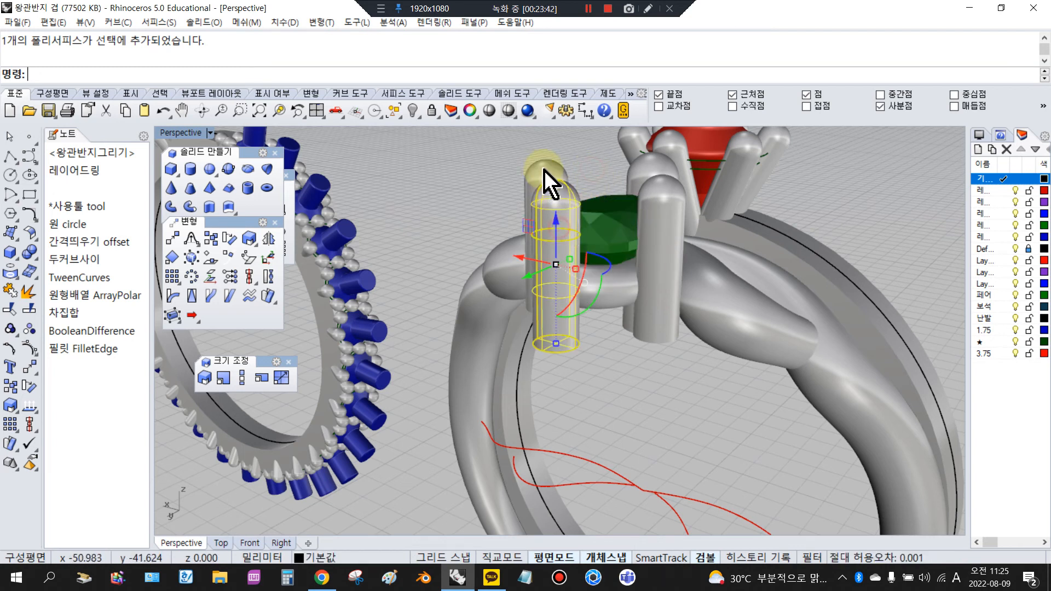
pyautogui.click(642, 174)
pyautogui.moveTo(642, 176); pyautogui.dragTo(755, 183, button='right')
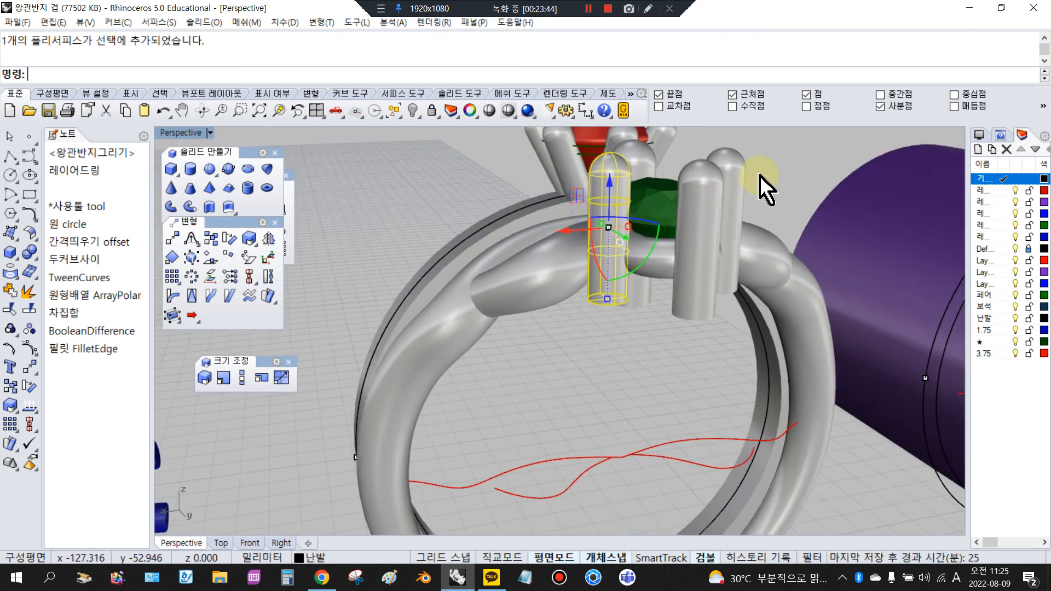
pyautogui.keyDown('shift'); pyautogui.click(646, 158); pyautogui.keyUp('shift')
pyautogui.keyDown('shift'); pyautogui.click(735, 183); pyautogui.keyUp('shift')
pyautogui.keyDown('shift'); pyautogui.click(698, 181); pyautogui.keyUp('shift')
pyautogui.moveTo(660, 186); pyautogui.dragTo(662, 192)
pyautogui.click(778, 167)
# Step: Extrude the ring's inner circle into a solid cylinder that passes beneath the pear gem's prongs
pyautogui.moveTo(719, 253); pyautogui.dragTo(694, 208, button='right')
pyautogui.scroll(-5, 695, 266)
pyautogui.moveTo(689, 271); pyautogui.dragTo(663, 255, button='right')
pyautogui.click(661, 267)
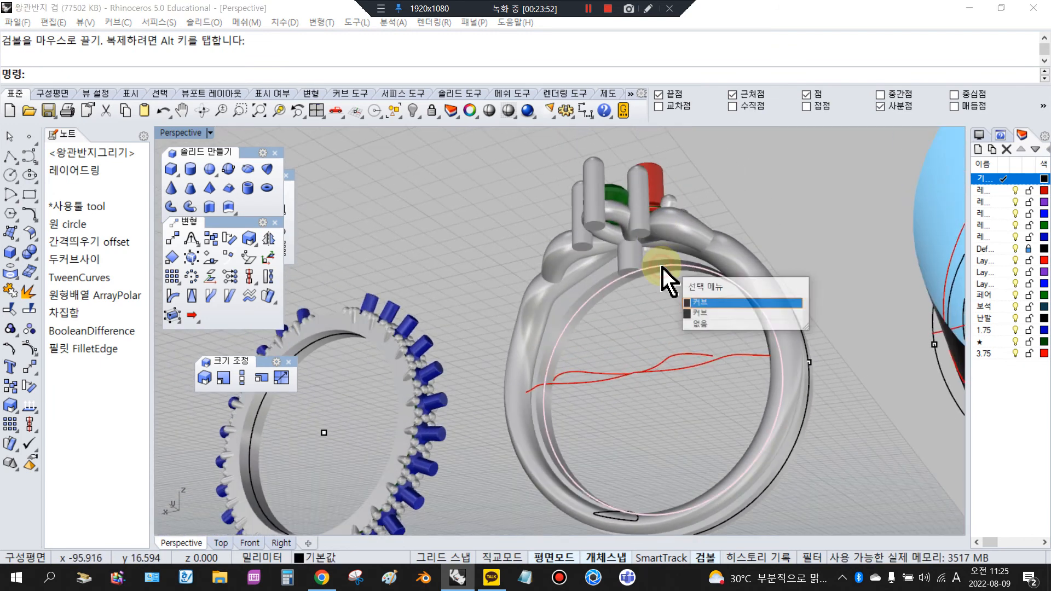
pyautogui.rightClick(661, 267)
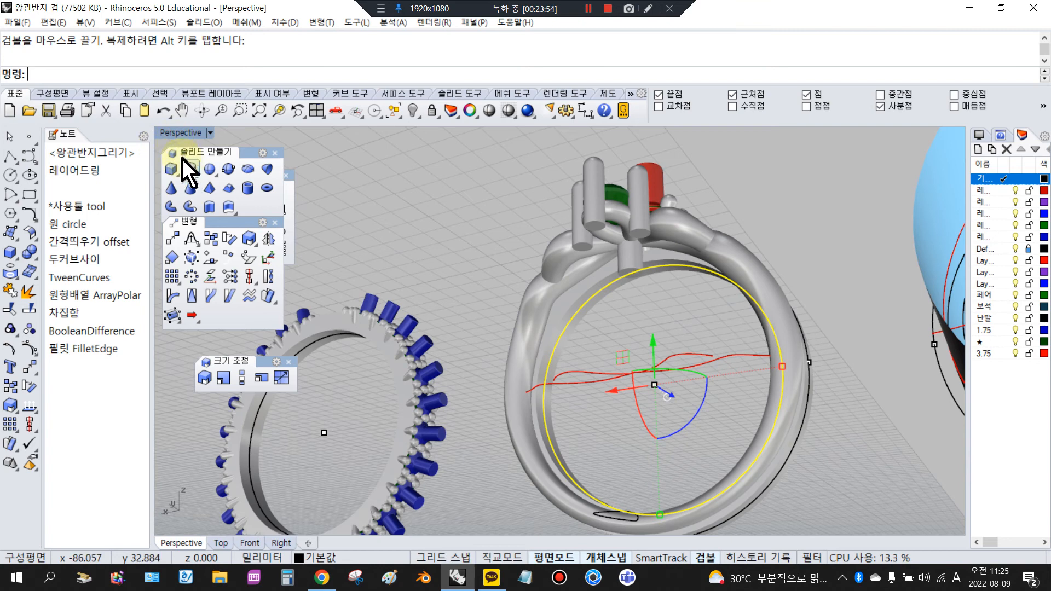
pyautogui.moveTo(268, 221); pyautogui.dragTo(458, 203)
pyautogui.moveTo(458, 203); pyautogui.dragTo(490, 189, button='right')
pyautogui.click(499, 189)
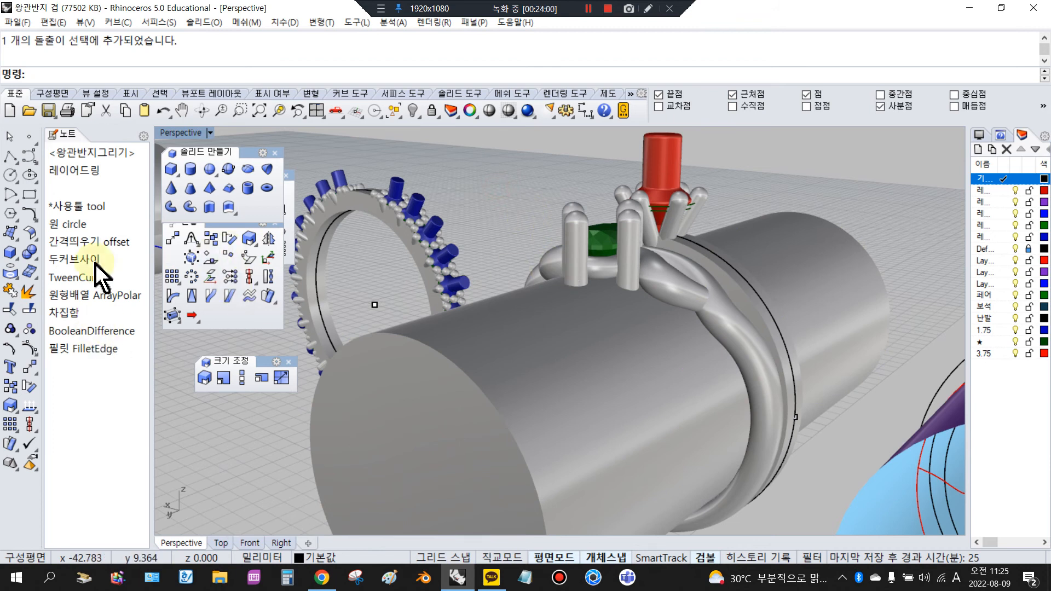
# Step: Subtract the solid cylinder from the pear gem's prongs with Boolean Difference, deleting the cylinder
pyautogui.click(32, 254)
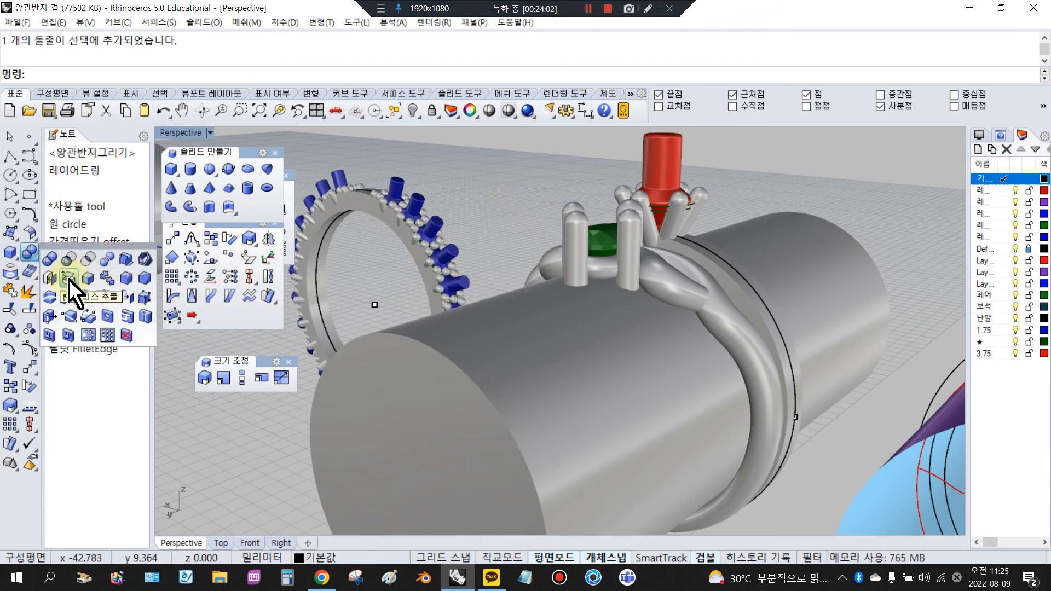
pyautogui.click(69, 260)
pyautogui.click(573, 230)
pyautogui.click(627, 222)
pyautogui.press('Return')
pyautogui.click(598, 349)
pyautogui.press('Return')
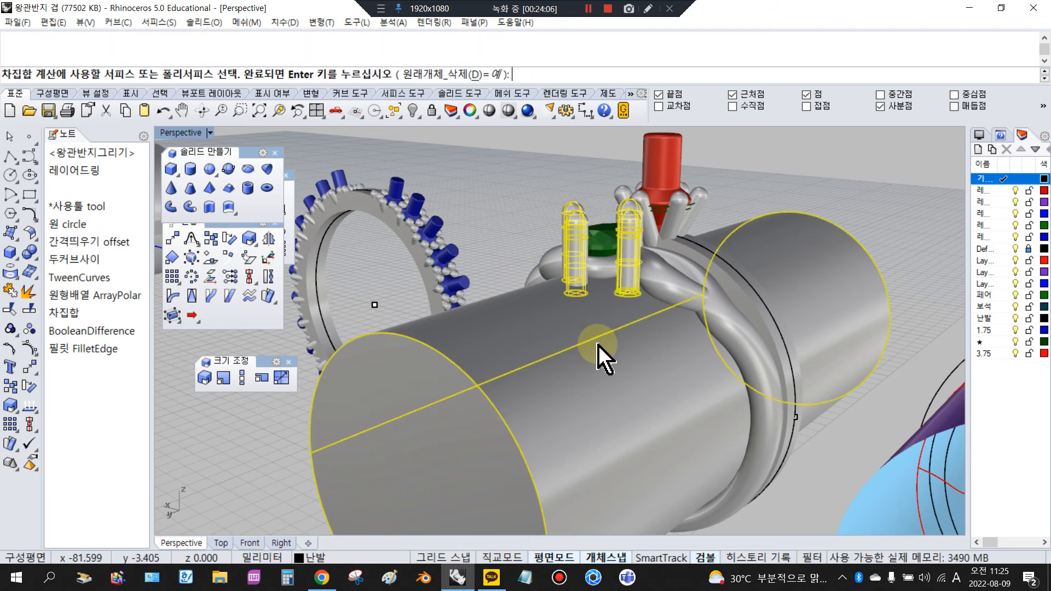
# Step: Fillet the bottom edge of one outer pear-gem prong with a radius of 0.3
pyautogui.moveTo(603, 305); pyautogui.dragTo(598, 192, button='right')
pyautogui.scroll(5, 598, 191)
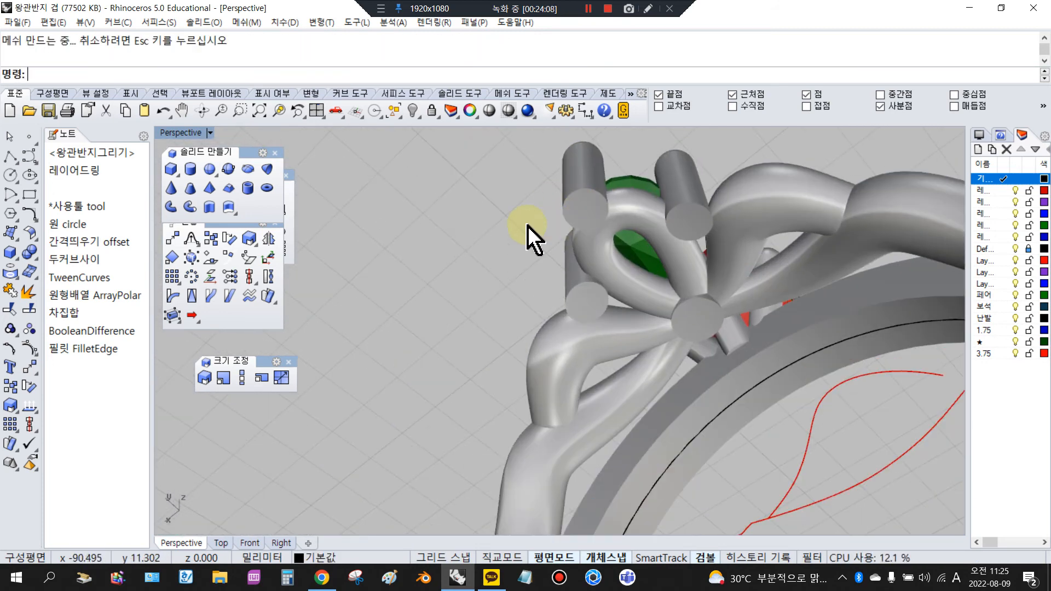
pyautogui.click(37, 257)
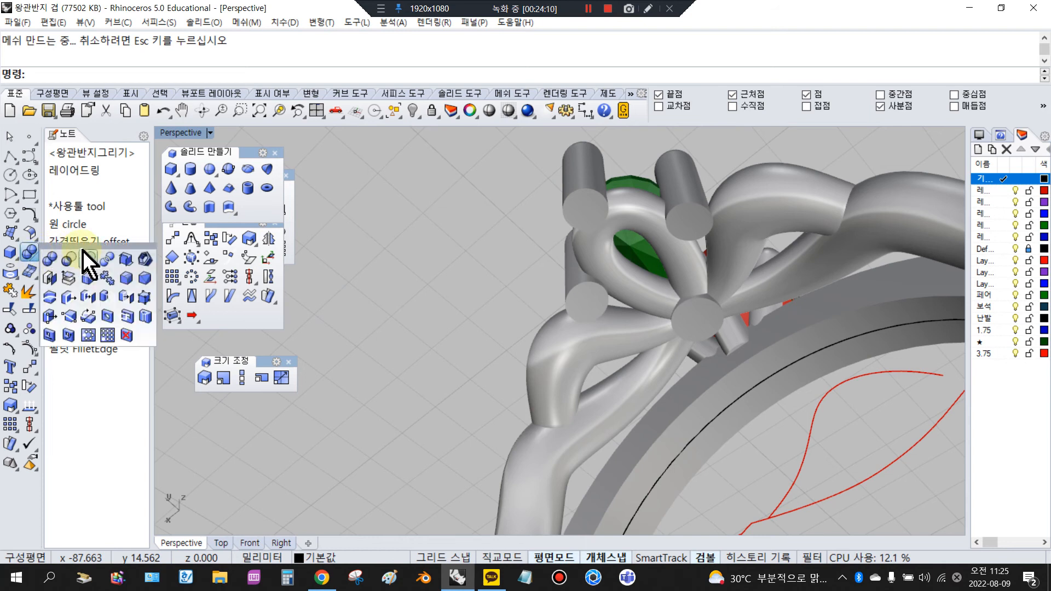
pyautogui.moveTo(104, 245); pyautogui.dragTo(235, 251)
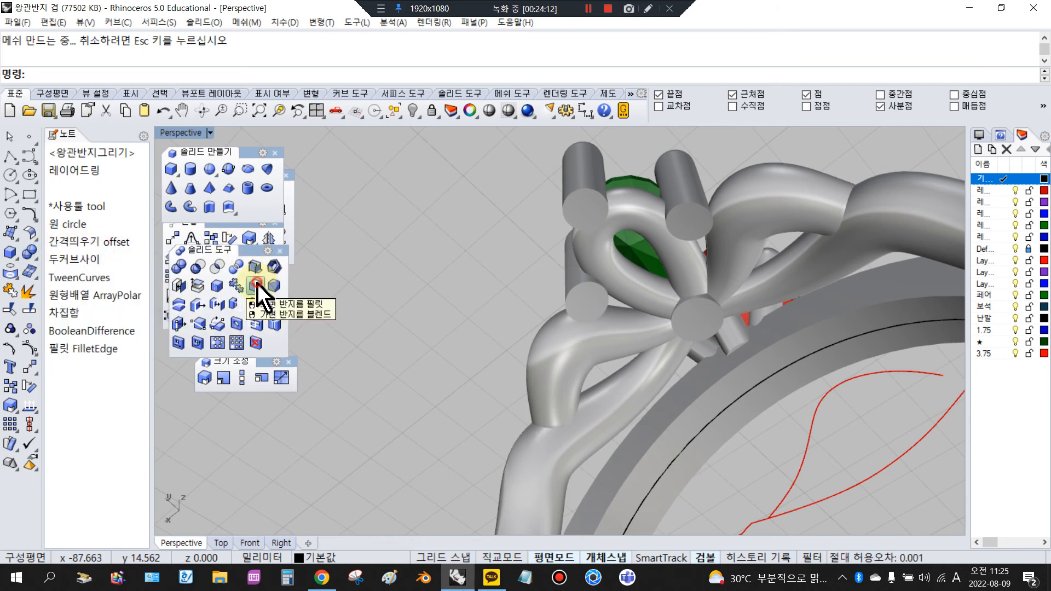
pyautogui.click(274, 287)
pyautogui.scroll(1, 602, 205)
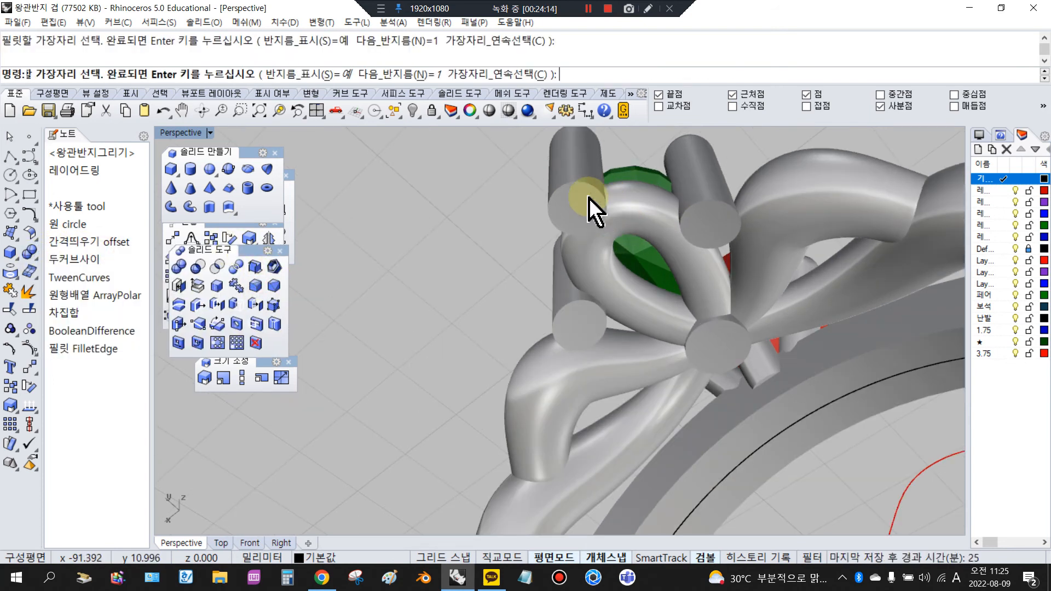
pyautogui.click(264, 79)
pyautogui.write('0.3')
pyautogui.press('Return')
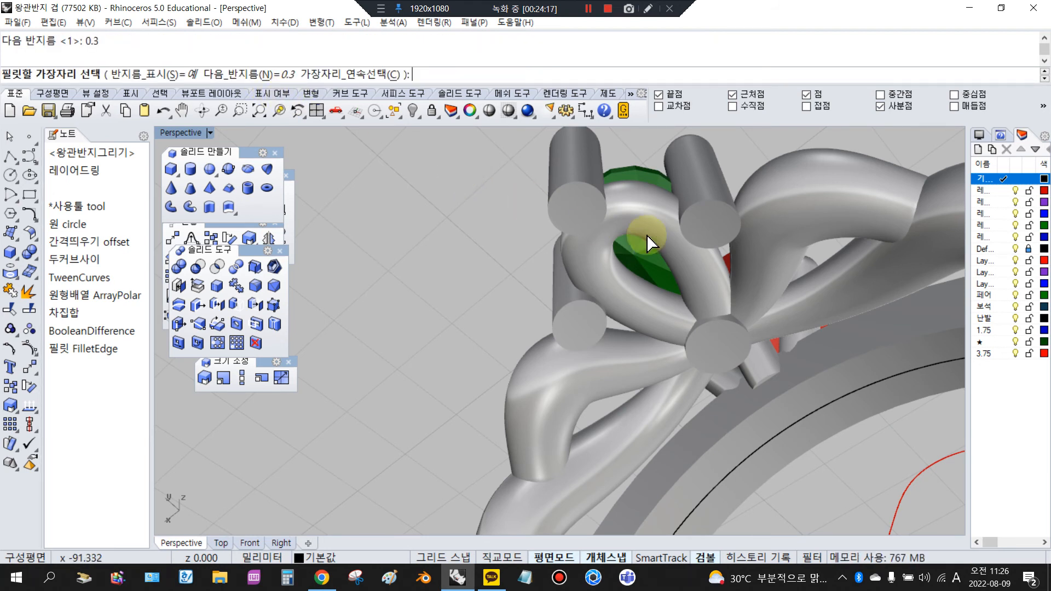
pyautogui.click(565, 187)
pyautogui.press('Return')
pyautogui.press('Return')
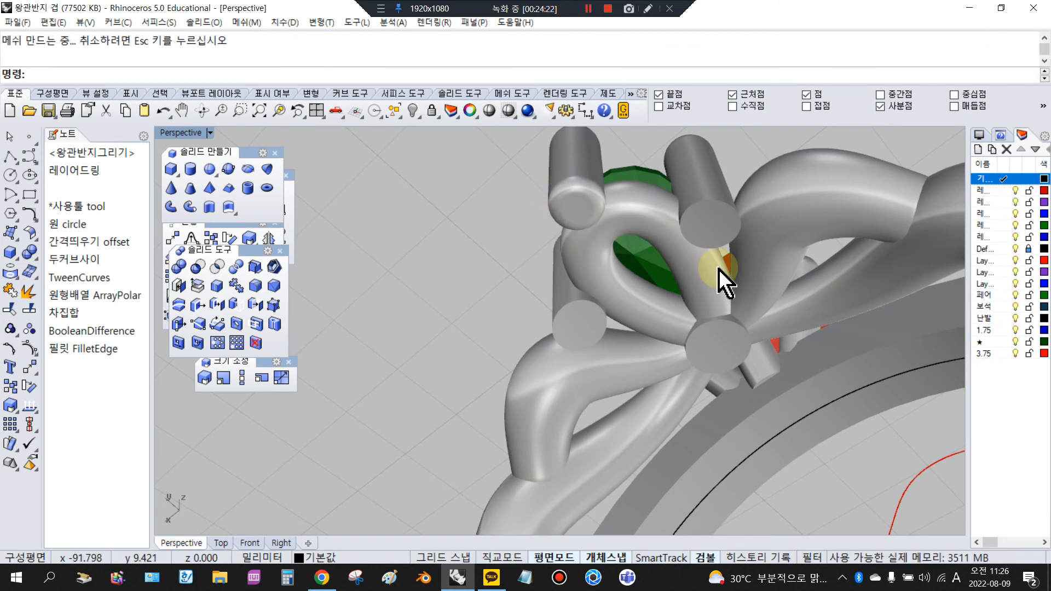
pyautogui.scroll(-3, 720, 278)
pyautogui.moveTo(729, 244); pyautogui.dragTo(637, 468, button='right')
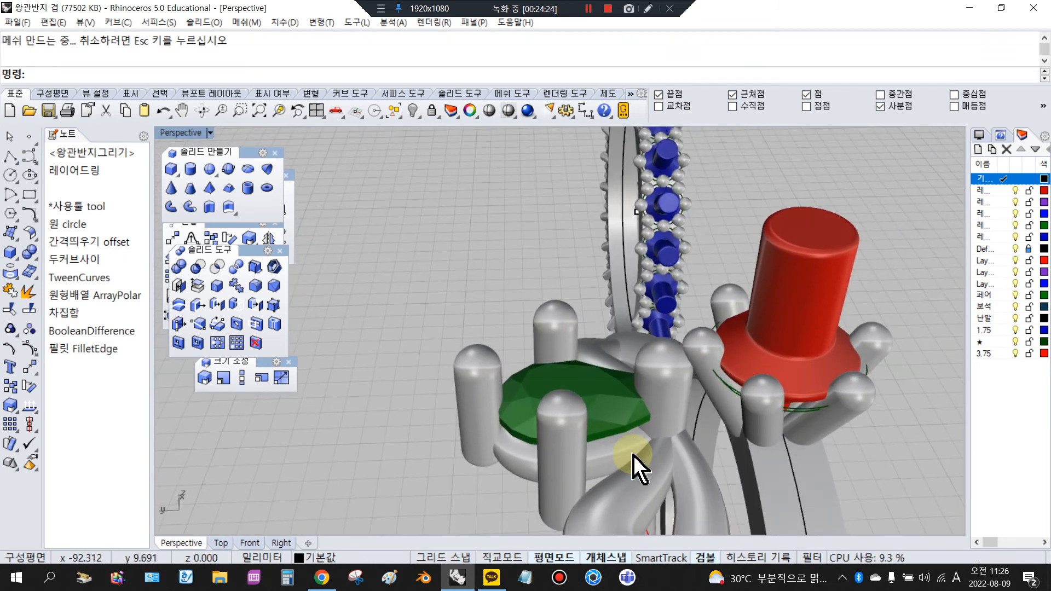
pyautogui.scroll(3, 816, 356)
pyautogui.click(638, 340)
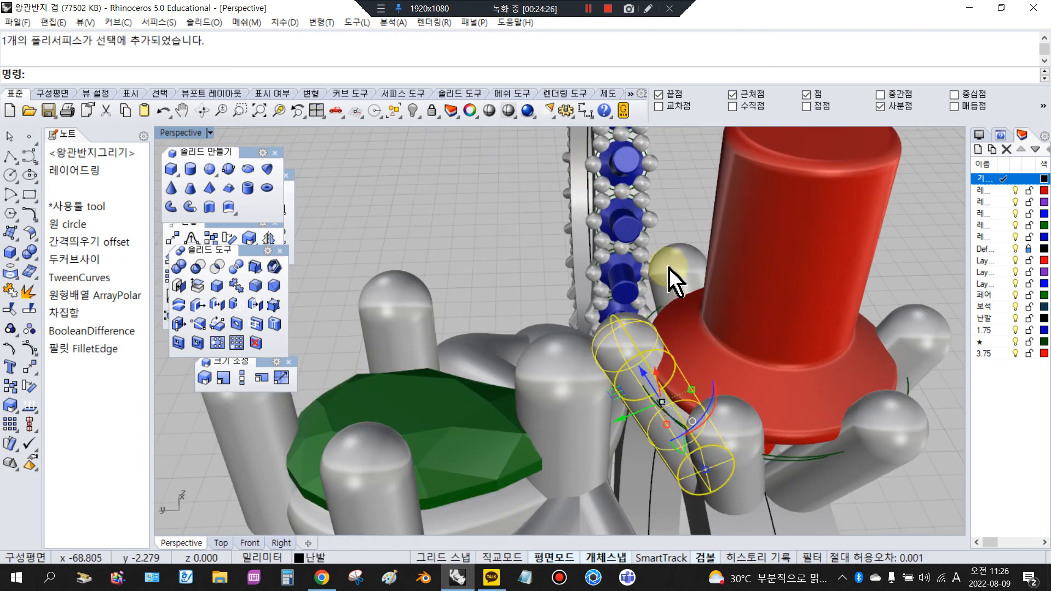
pyautogui.keyDown('shift'); pyautogui.click(669, 268); pyautogui.keyUp('shift')
pyautogui.click(908, 245)
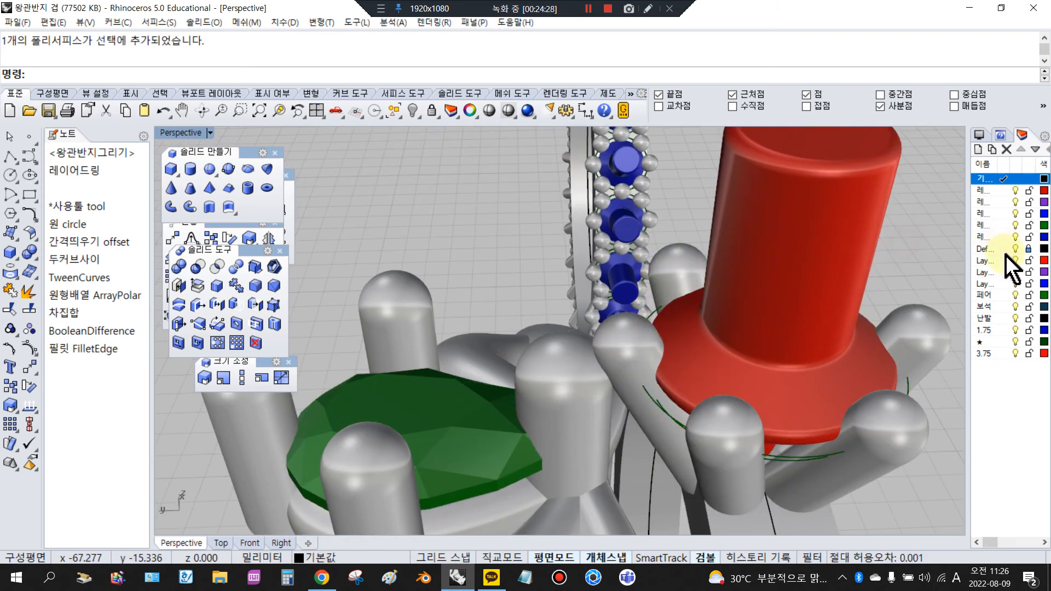
# Step: Try subtracting the red round-gem cutter from all objects on the 난발 layer with Boolean Difference, and undo the operation
pyautogui.rightClick(988, 319)
pyautogui.click(940, 226)
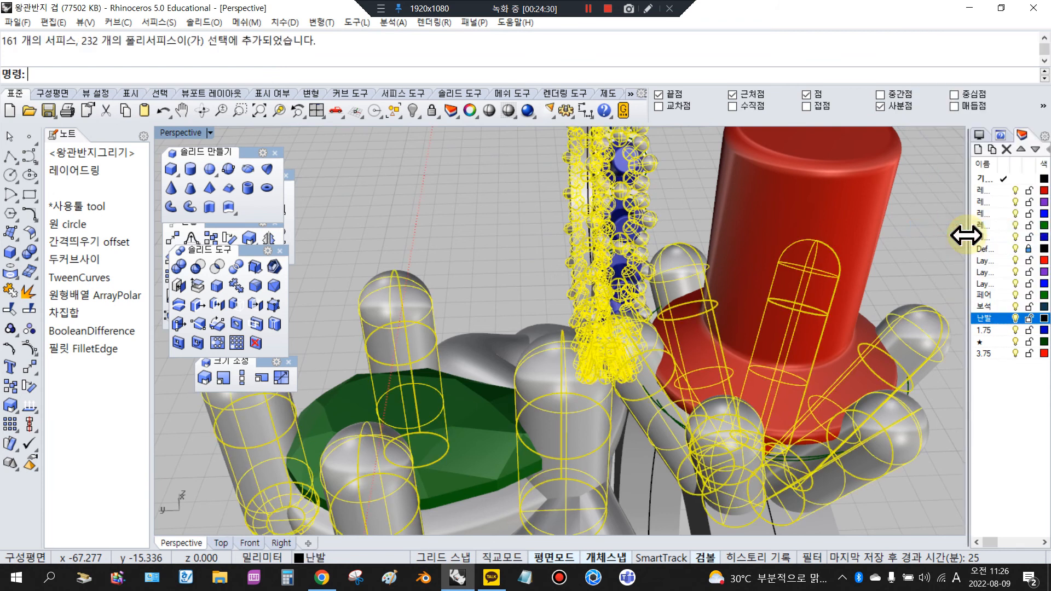
pyautogui.scroll(-4, 626, 238)
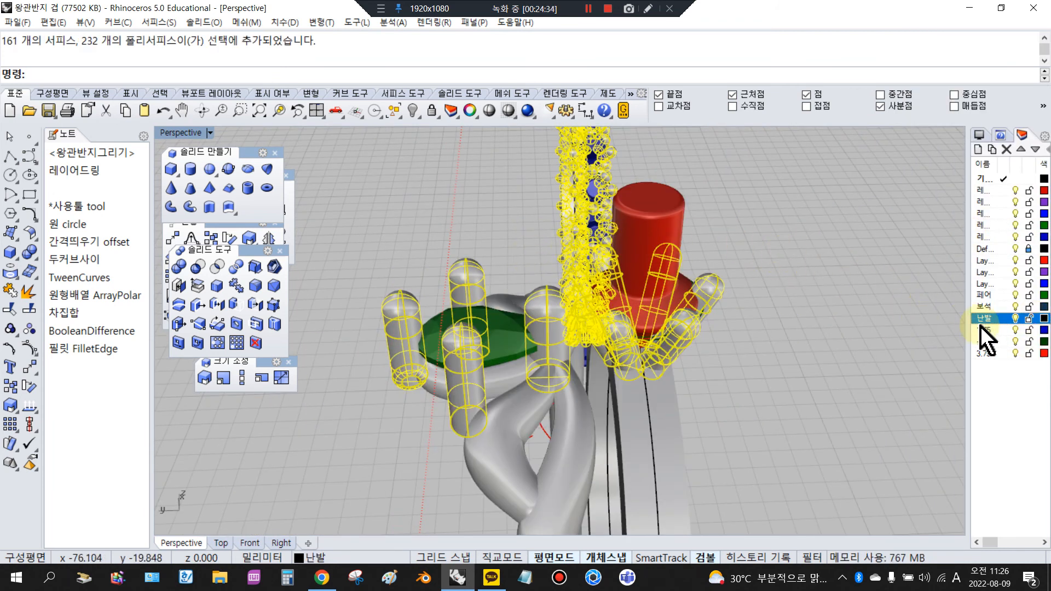
pyautogui.click(200, 271)
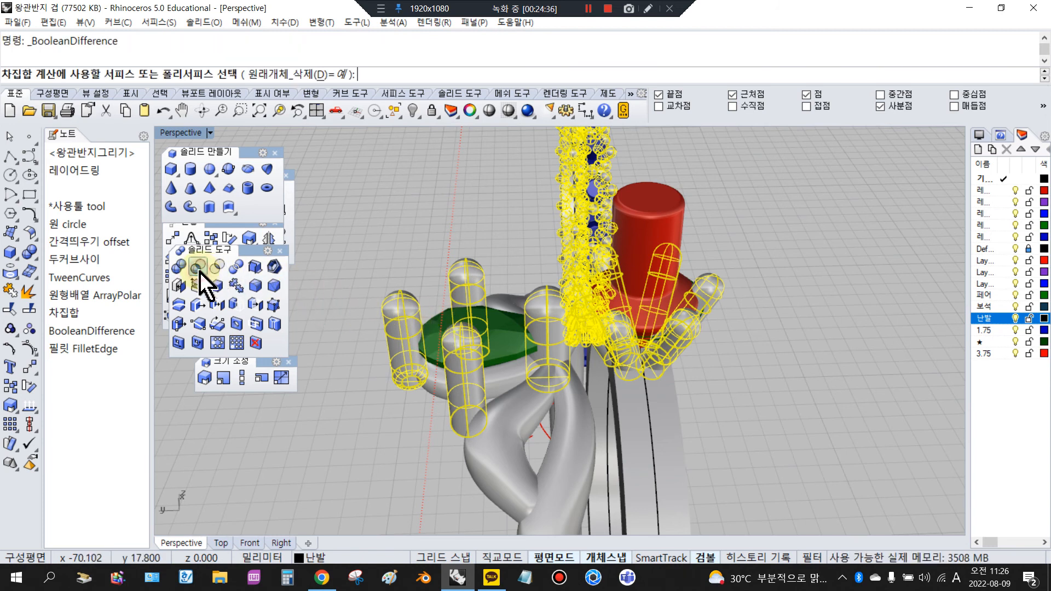
pyautogui.click(692, 222)
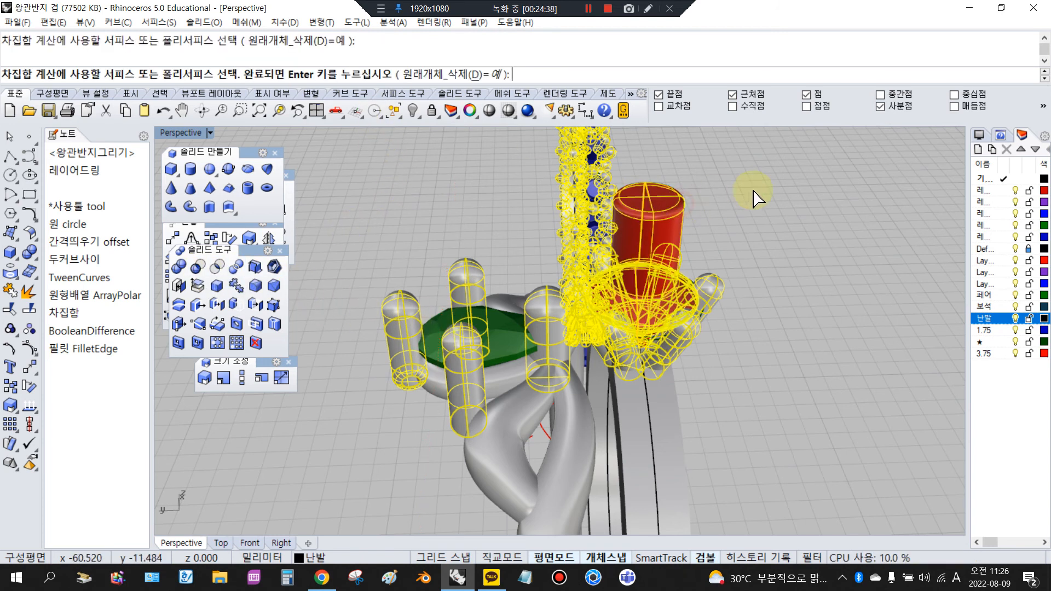
pyautogui.press('Return')
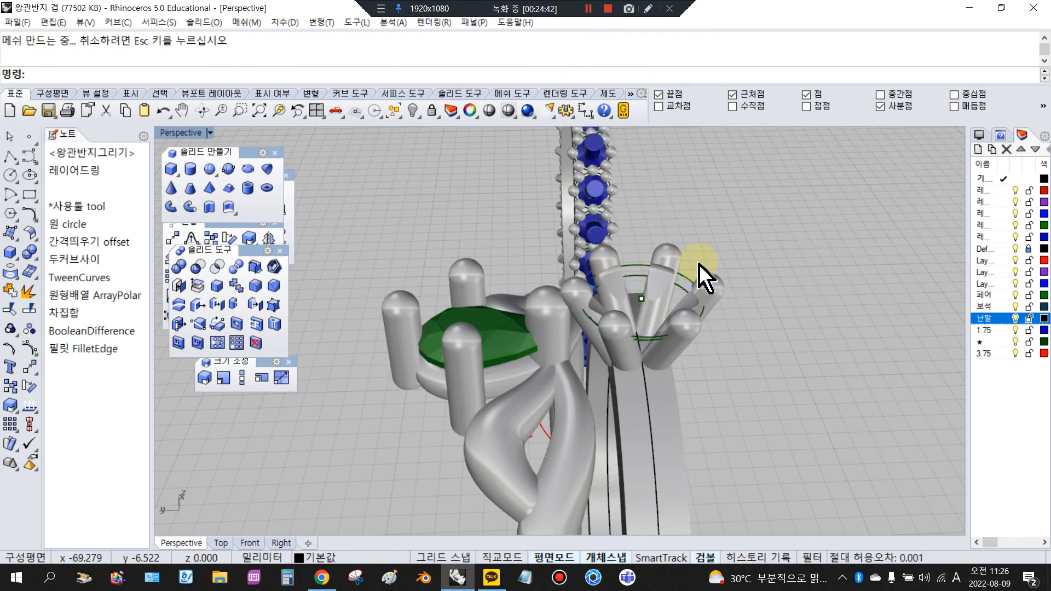
pyautogui.hotkey('ctrl', 'z')
pyautogui.click(730, 263)
pyautogui.click(740, 290)
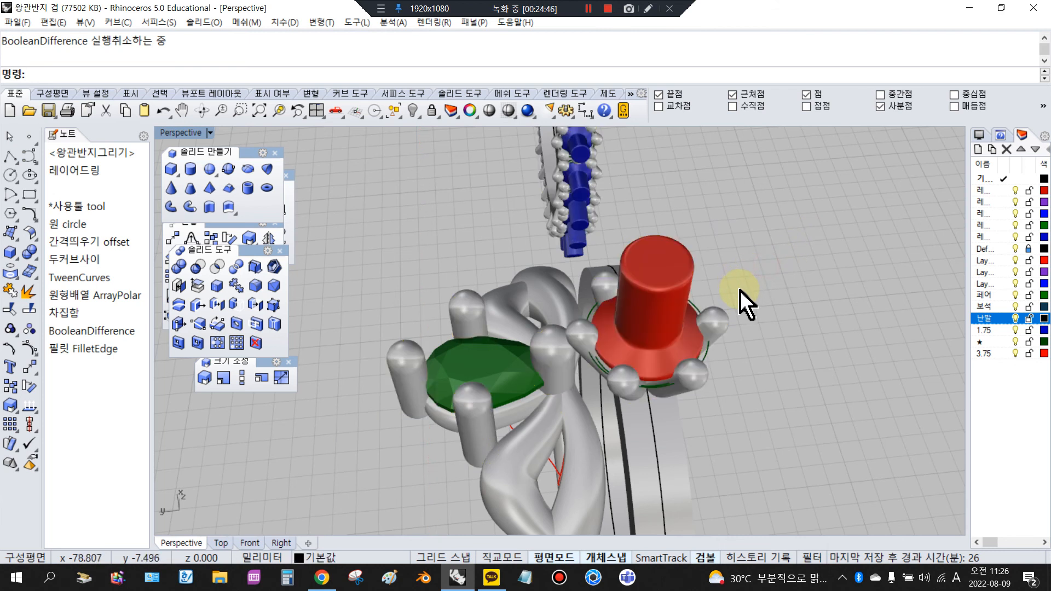
# Step: Subtract the objects on layer 3.75 from all objects on the 난발 layer with Boolean Difference, deleting the cutting objects
pyautogui.rightClick(739, 290)
pyautogui.rightClick(1009, 331)
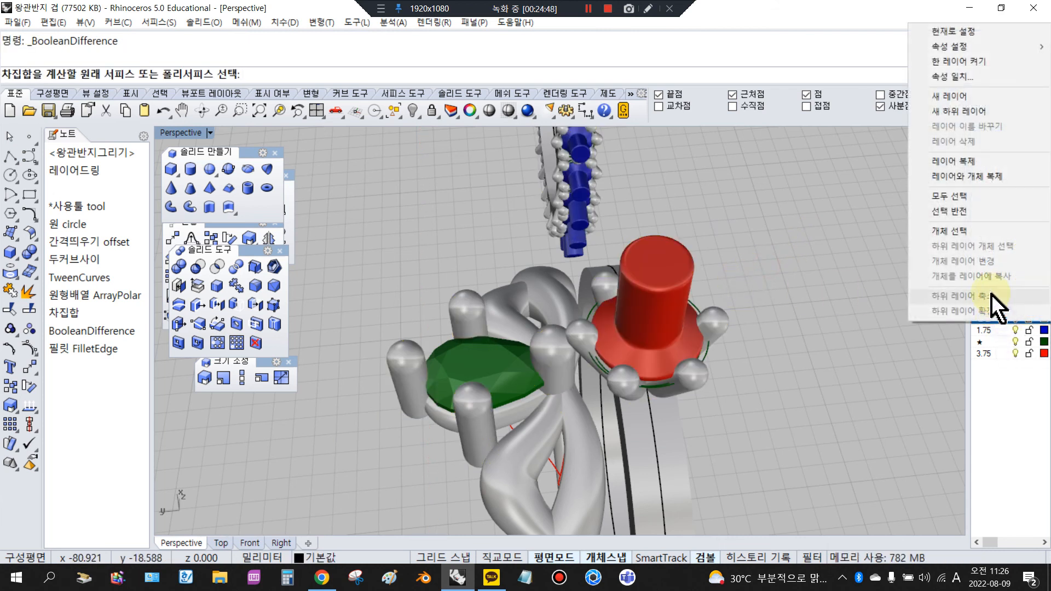
pyautogui.click(930, 237)
pyautogui.rightClick(869, 275)
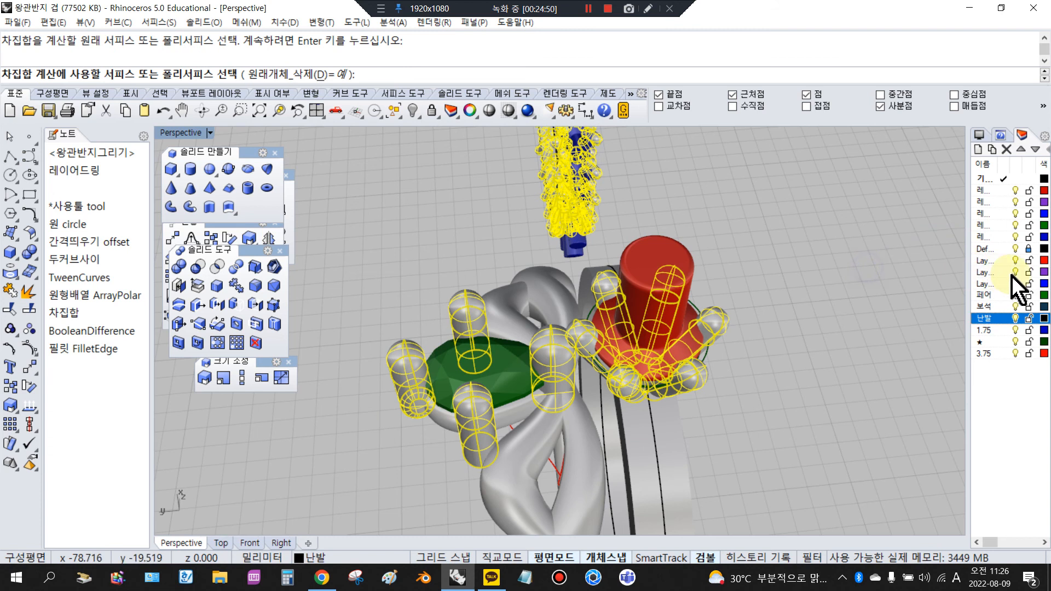
pyautogui.doubleClick(999, 355)
pyautogui.rightClick(998, 355)
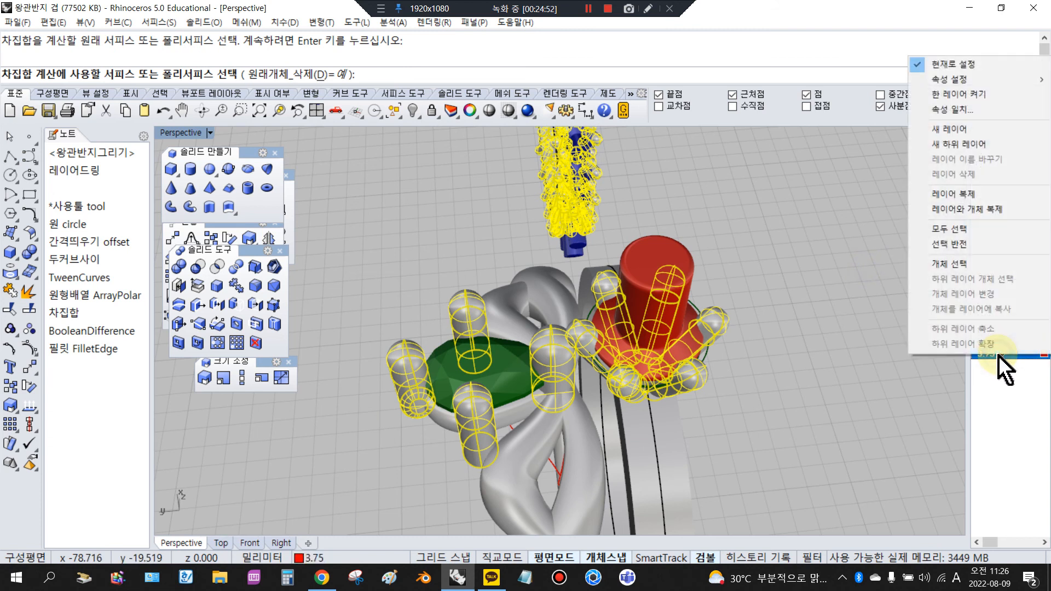
pyautogui.click(986, 266)
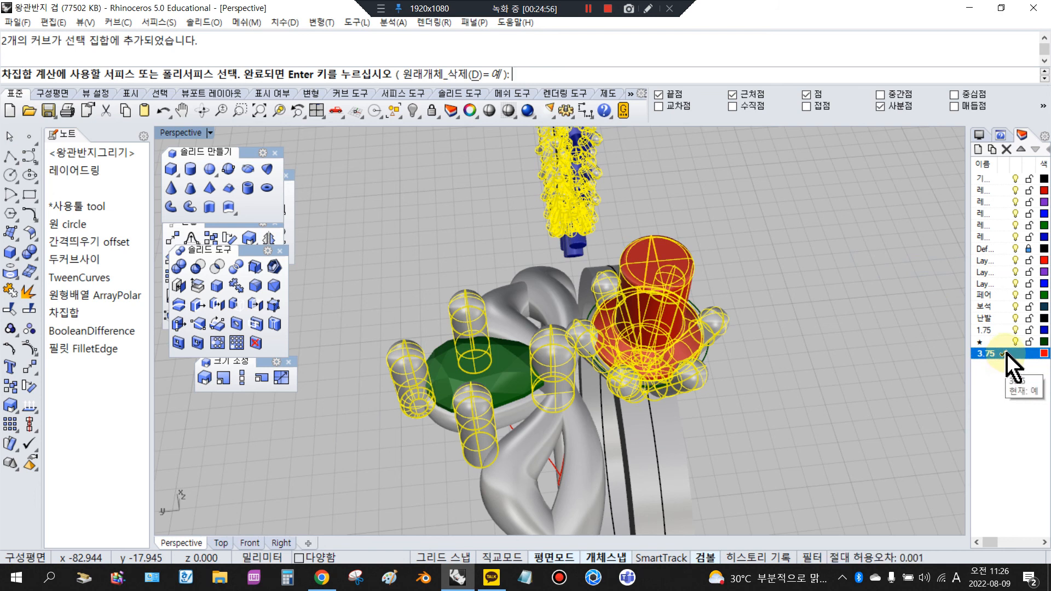
pyautogui.rightClick(867, 319)
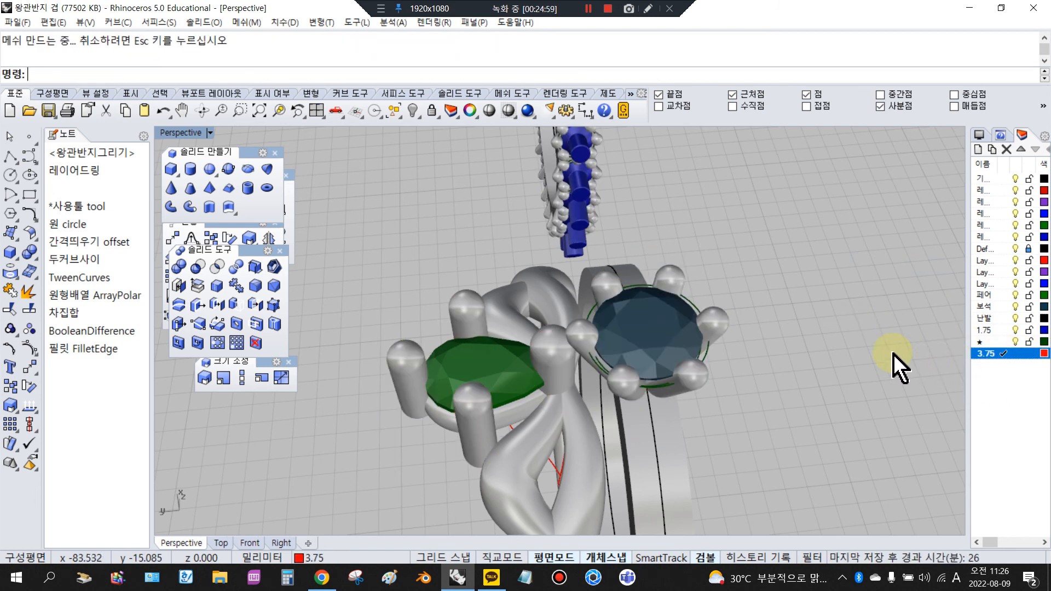
# Step: Examine the round gem seated in its prongs, and the completed ring model with its plain front band
pyautogui.click(657, 335)
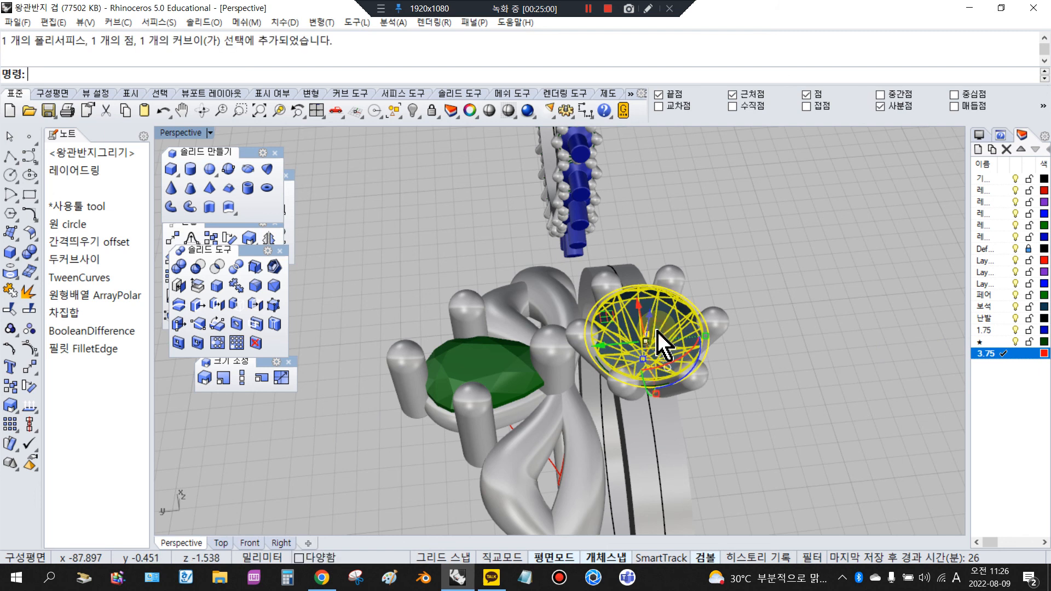
pyautogui.click(788, 337)
pyautogui.moveTo(788, 339); pyautogui.dragTo(706, 355, button='right')
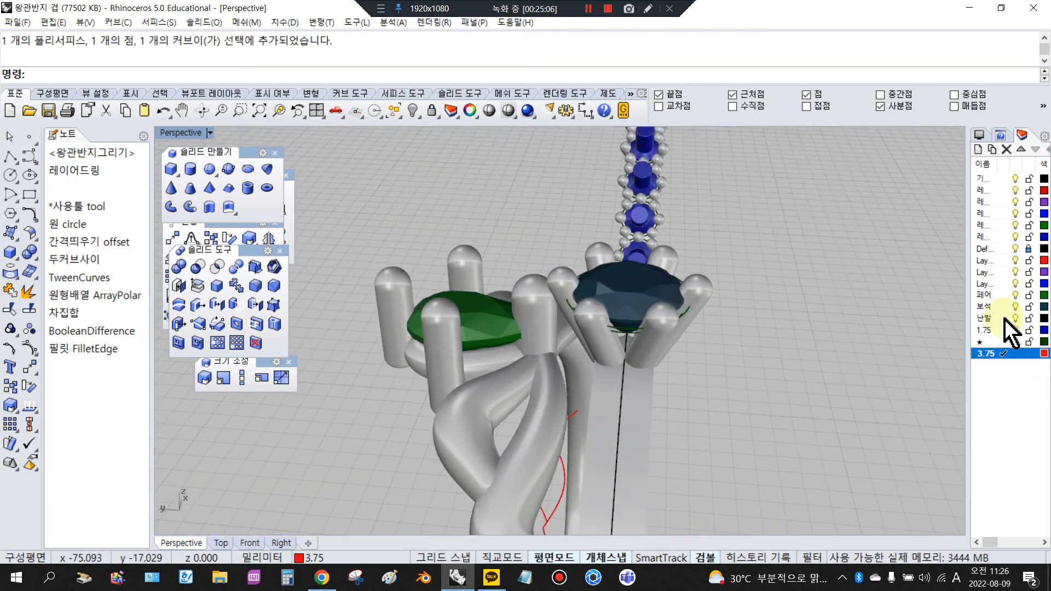
pyautogui.moveTo(798, 302); pyautogui.dragTo(607, 305, button='right')
pyautogui.scroll(-10, 506, 295)
pyautogui.scroll(-5, 515, 361)
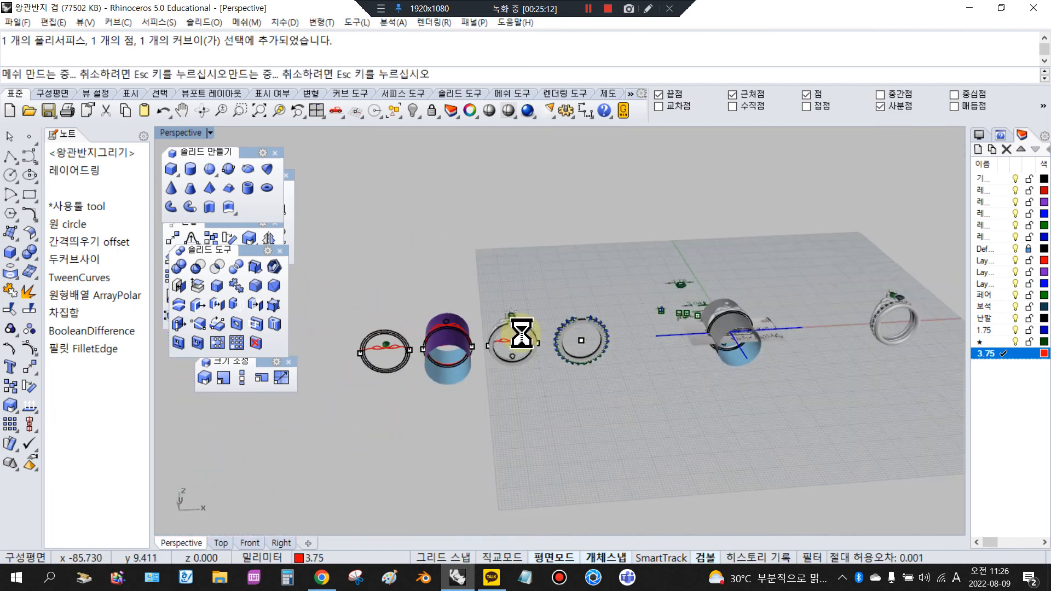
pyautogui.scroll(8, 821, 339)
pyautogui.moveTo(863, 342); pyautogui.dragTo(786, 415, button='right')
pyautogui.click(730, 380)
pyautogui.moveTo(731, 380); pyautogui.dragTo(837, 335, button='right')
pyautogui.scroll(2, 903, 246)
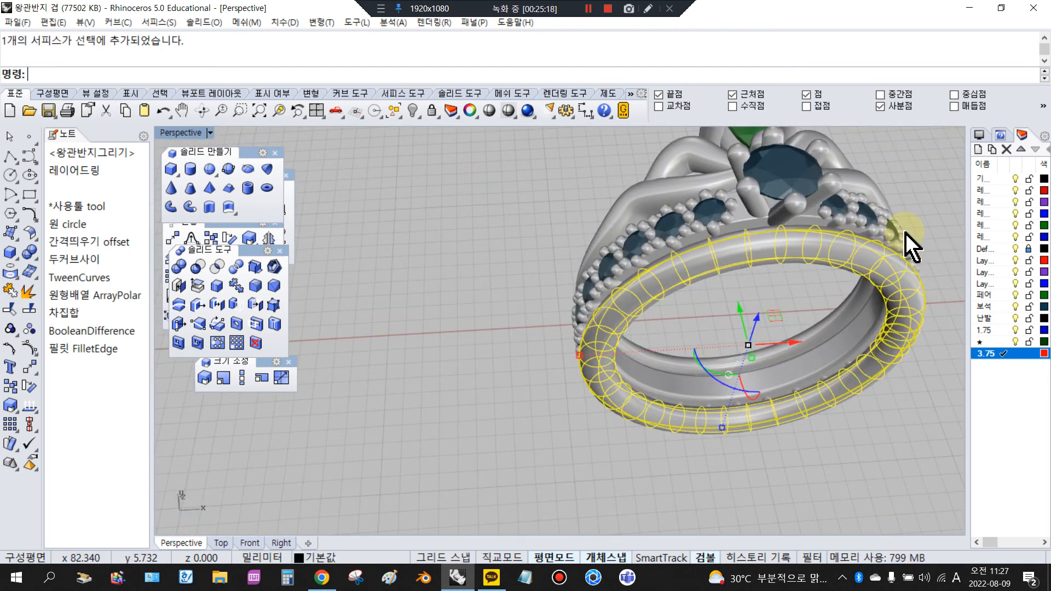
pyautogui.click(703, 317)
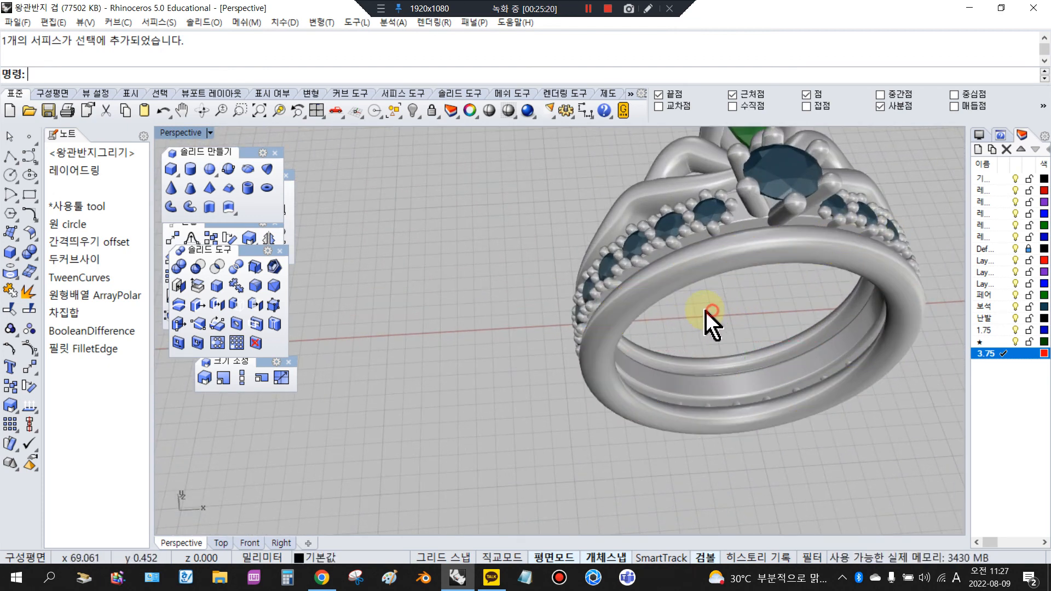
# Step: Try to narrow the completed ring's plain band with Scale1D in the Top view, using the edge beside the gem band as origin
pyautogui.doubleClick(174, 133)
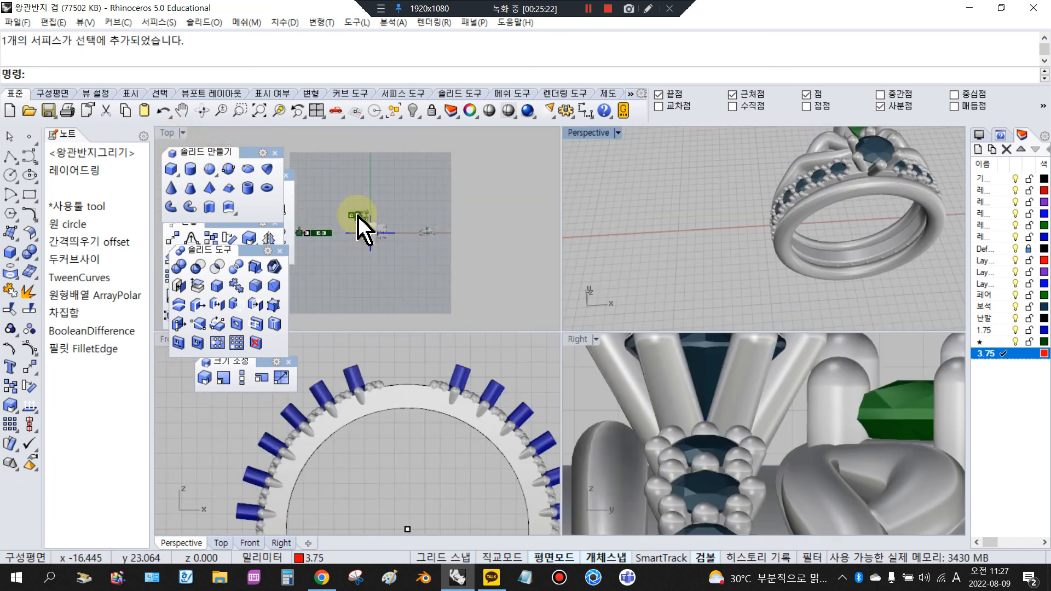
pyautogui.scroll(2, 534, 230)
pyautogui.scroll(2, 469, 235)
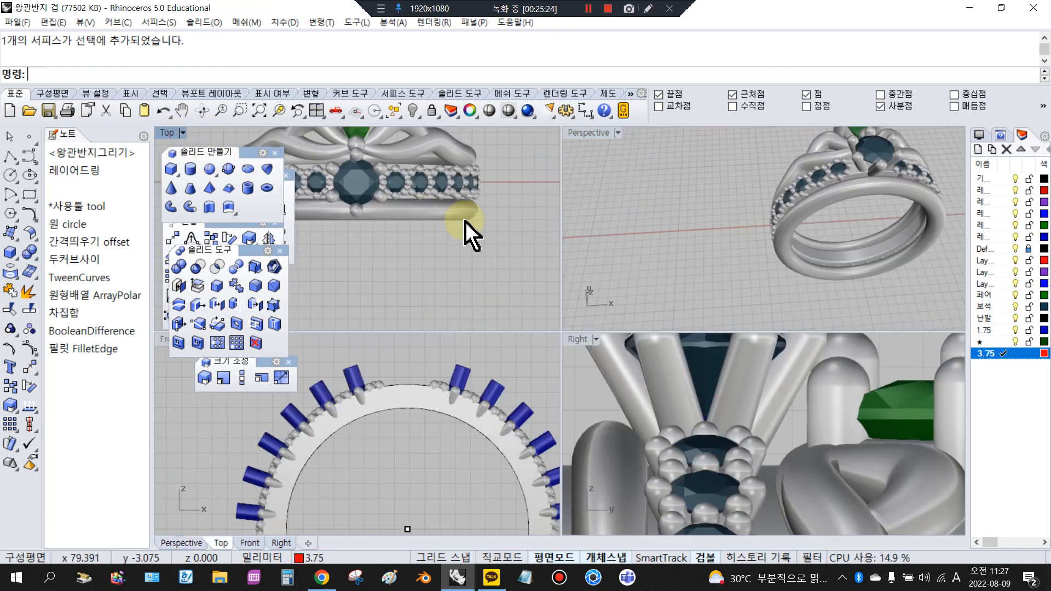
pyautogui.click(462, 223)
pyautogui.scroll(2, 473, 224)
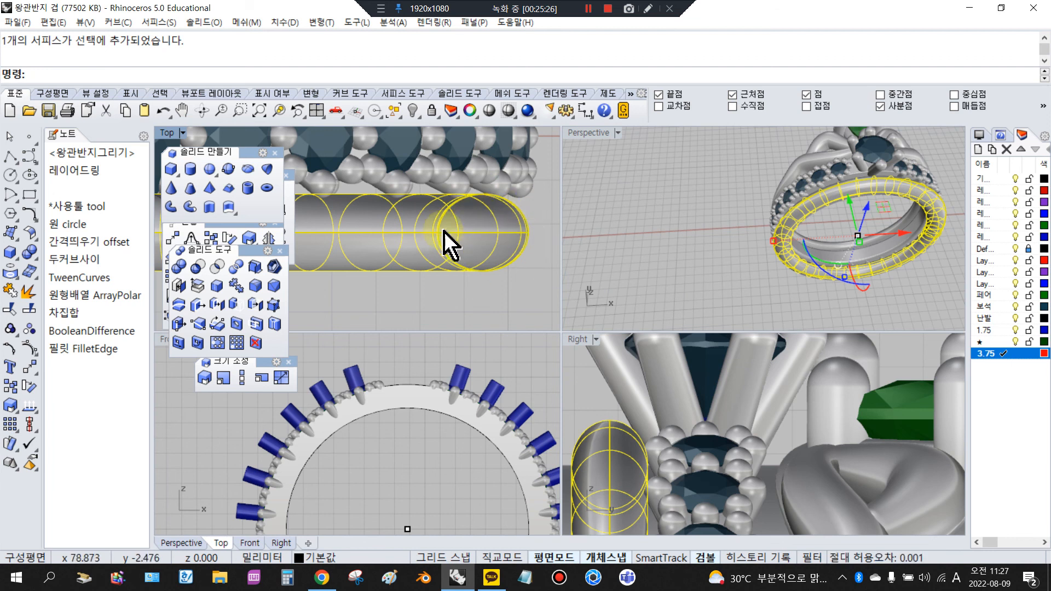
pyautogui.click(242, 378)
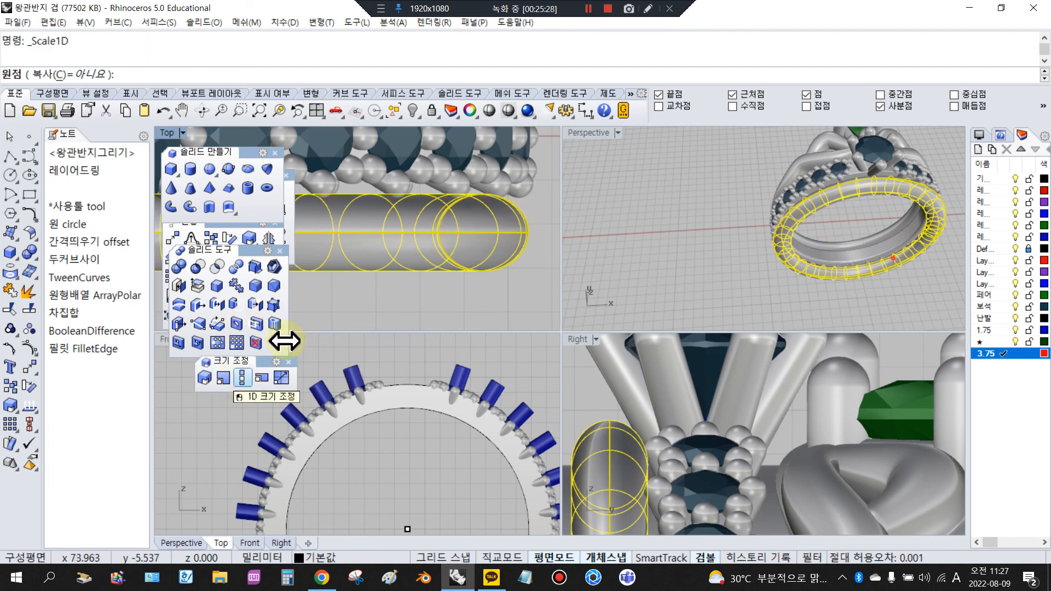
pyautogui.click(483, 194)
pyautogui.click(490, 316)
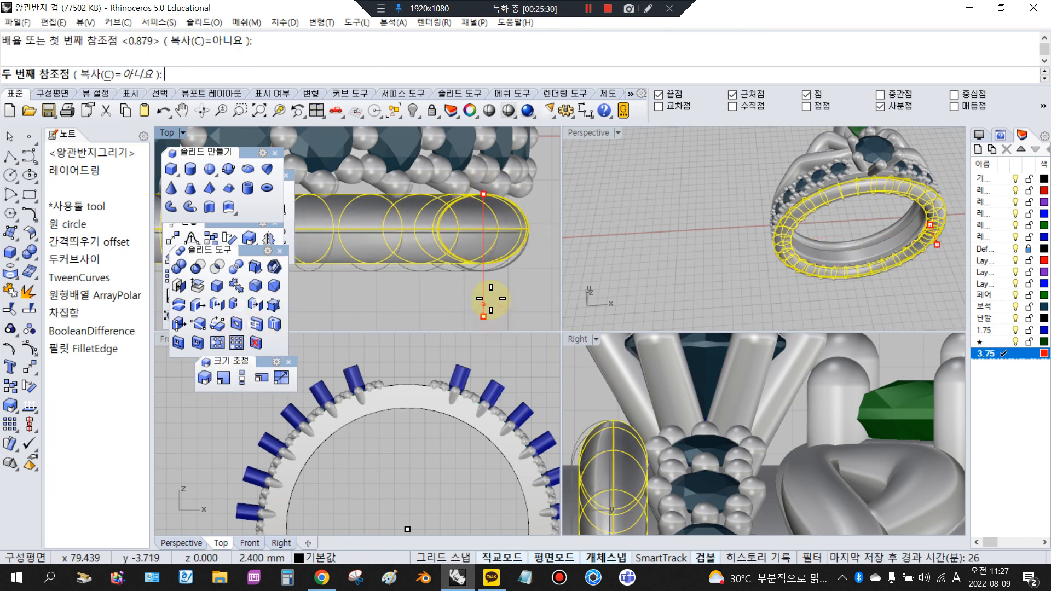
pyautogui.click(497, 304)
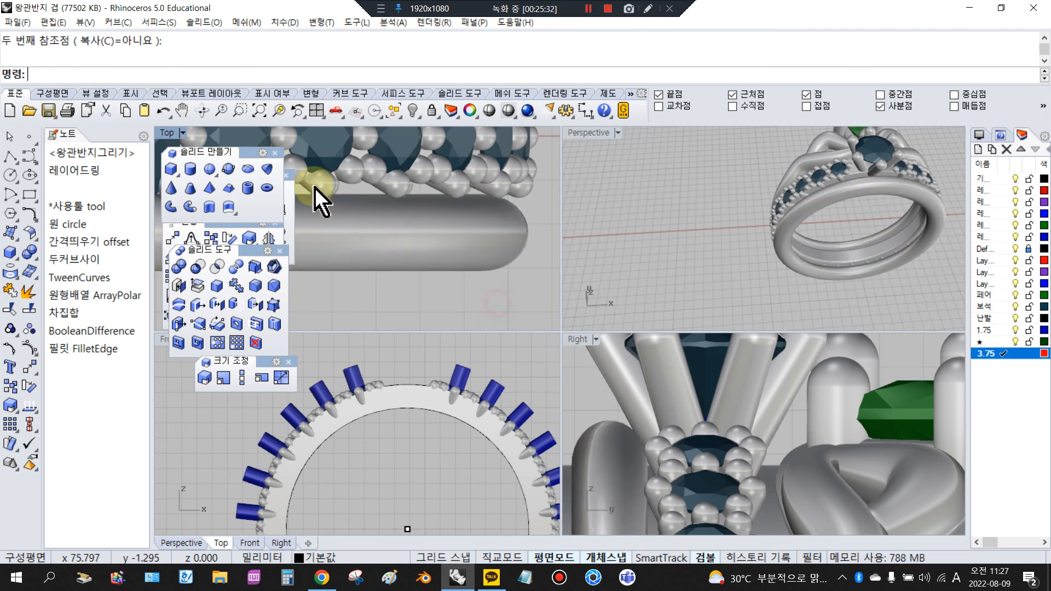
# Step: Inspect the completed ring's crown, pear gem and prongs up close from above and from the side
pyautogui.click(275, 153)
pyautogui.scroll(-3, 493, 304)
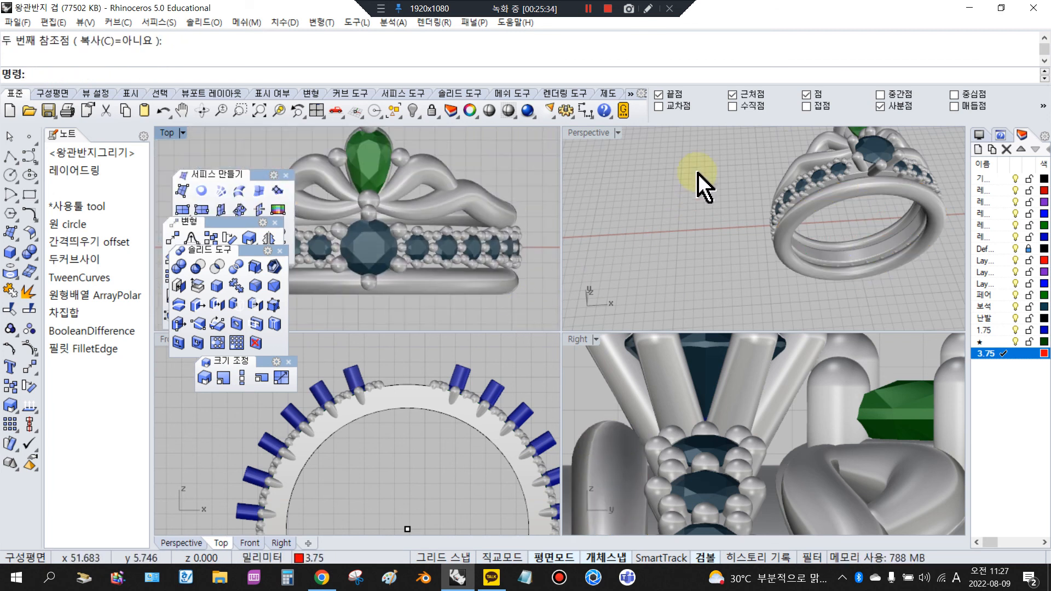
pyautogui.doubleClick(594, 133)
pyautogui.moveTo(615, 216); pyautogui.dragTo(682, 278, button='right')
pyautogui.scroll(8, 792, 254)
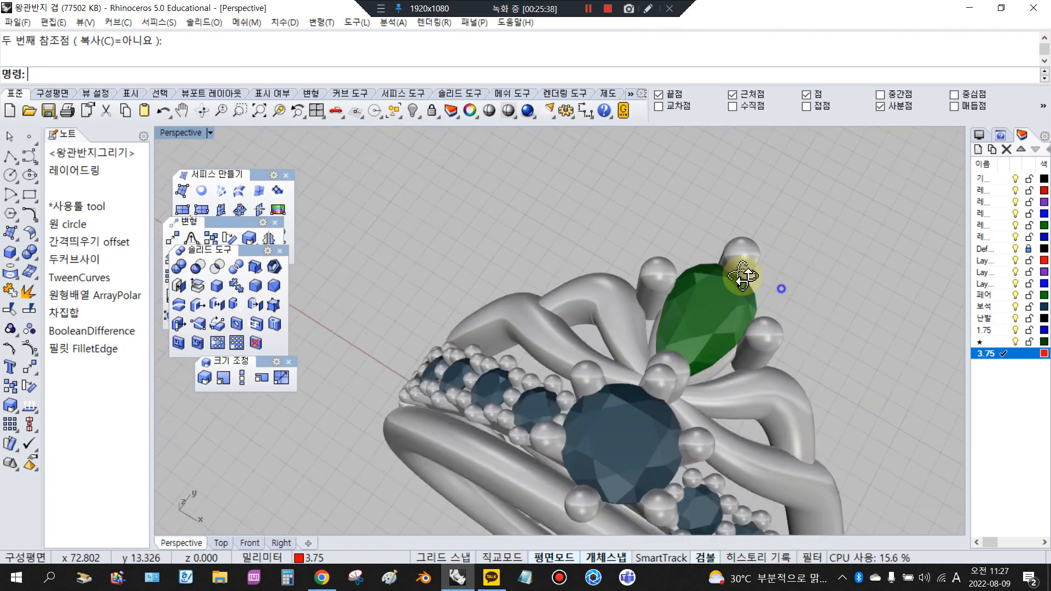
pyautogui.moveTo(781, 290); pyautogui.dragTo(657, 190, button='right')
pyautogui.scroll(6, 625, 267)
pyautogui.click(622, 272)
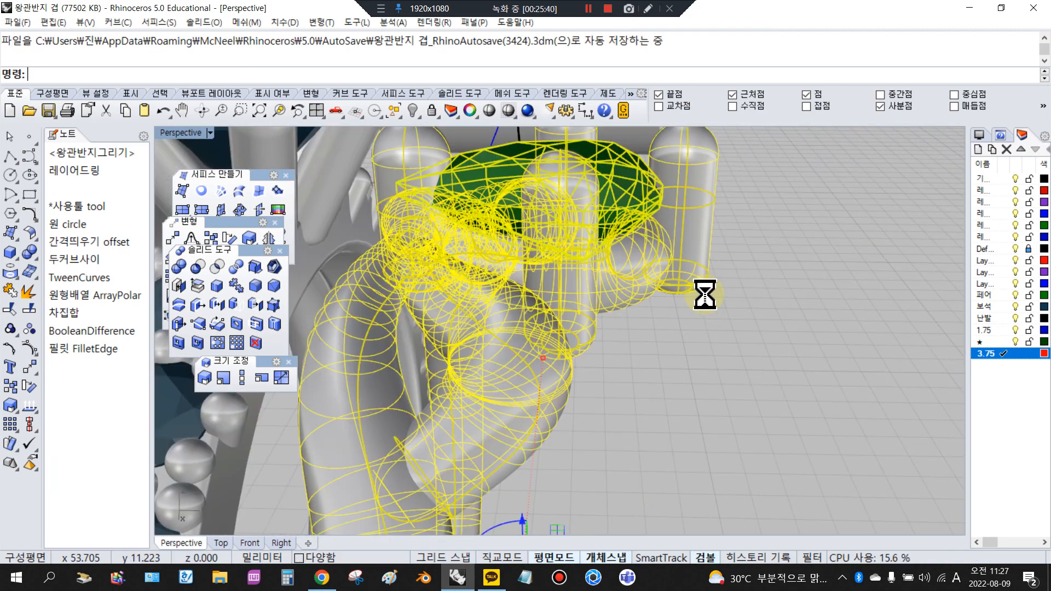
pyautogui.click(825, 313)
pyautogui.scroll(-6, 825, 313)
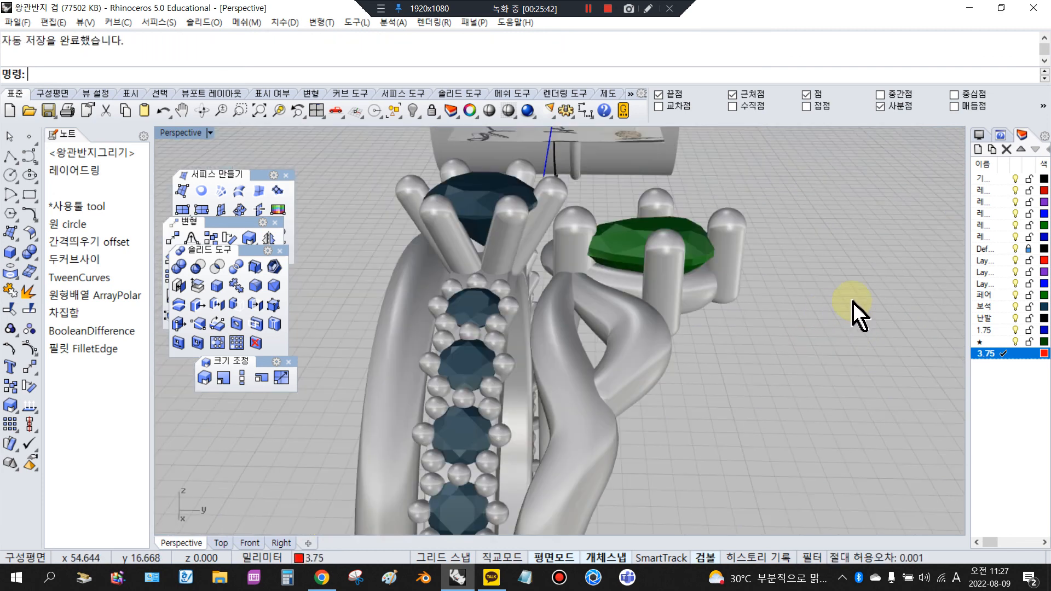
# Step: Hide the 페어 layer and examine how the four pear-gem prongs meet the looped setting
pyautogui.click(1017, 298)
pyautogui.moveTo(757, 277); pyautogui.dragTo(607, 377, button='right')
pyautogui.scroll(5, 565, 310)
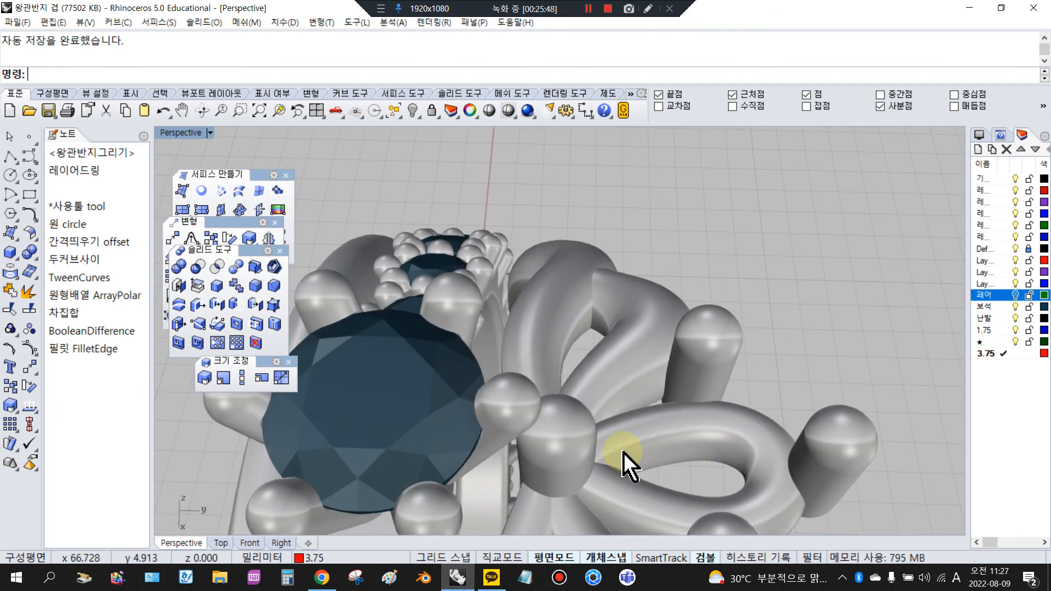
pyautogui.moveTo(746, 438); pyautogui.dragTo(708, 320, button='right')
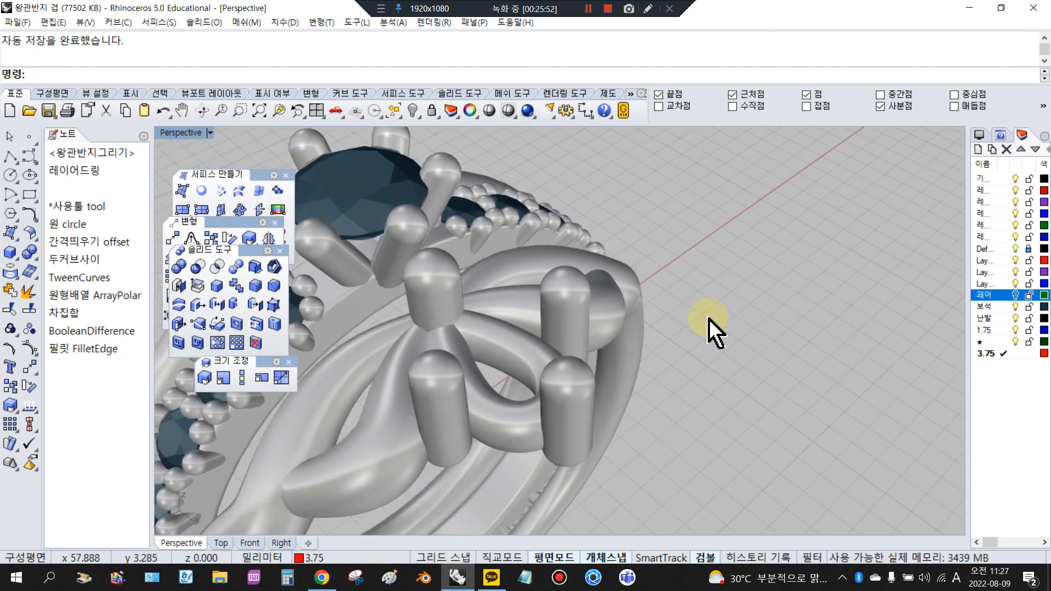
pyautogui.click(351, 192)
pyautogui.click(607, 184)
pyautogui.moveTo(664, 230); pyautogui.dragTo(715, 321, button='right')
pyautogui.scroll(5, 661, 382)
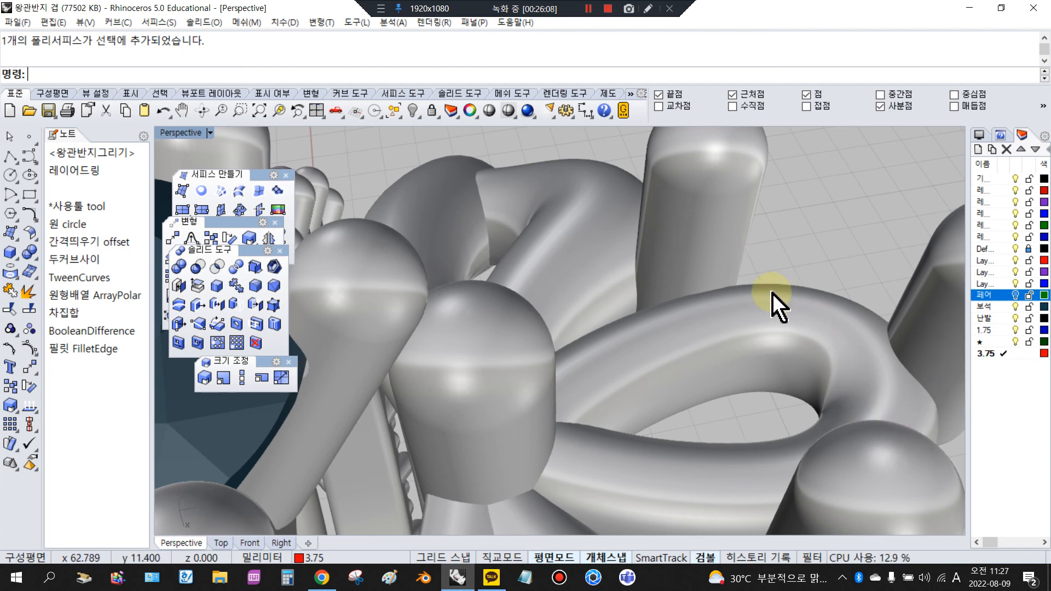
pyautogui.scroll(-5, 788, 274)
pyautogui.moveTo(797, 246); pyautogui.dragTo(788, 284, button='right')
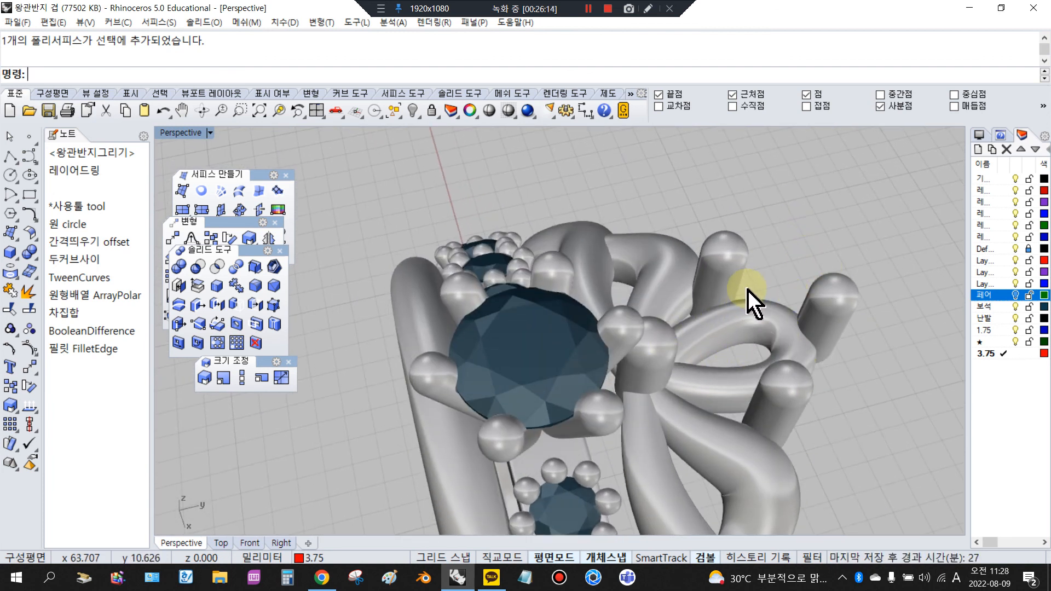